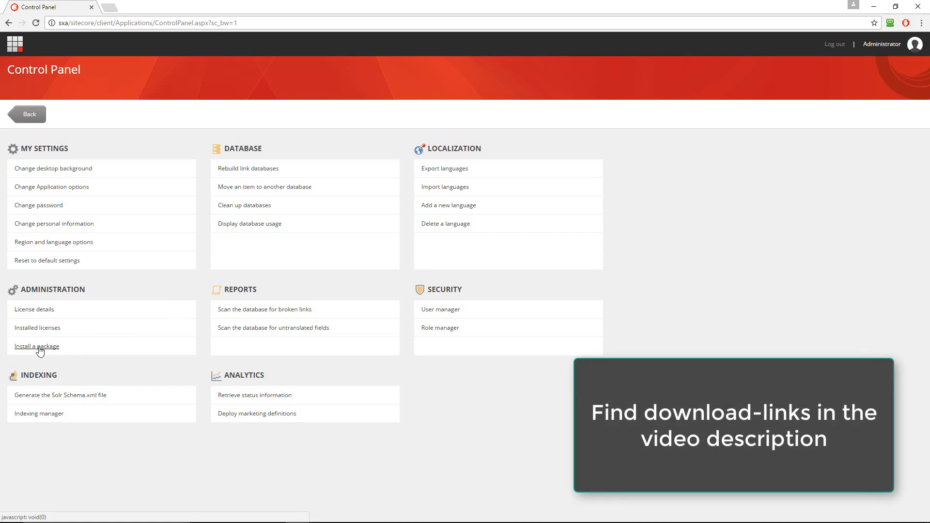
Step: Start installing a package and select Sitecore PowerShell Extensions-4.1 for Sitecore 8.zip from Downloads for upload
{"action": "left_click", "coordinate": [40, 347]}
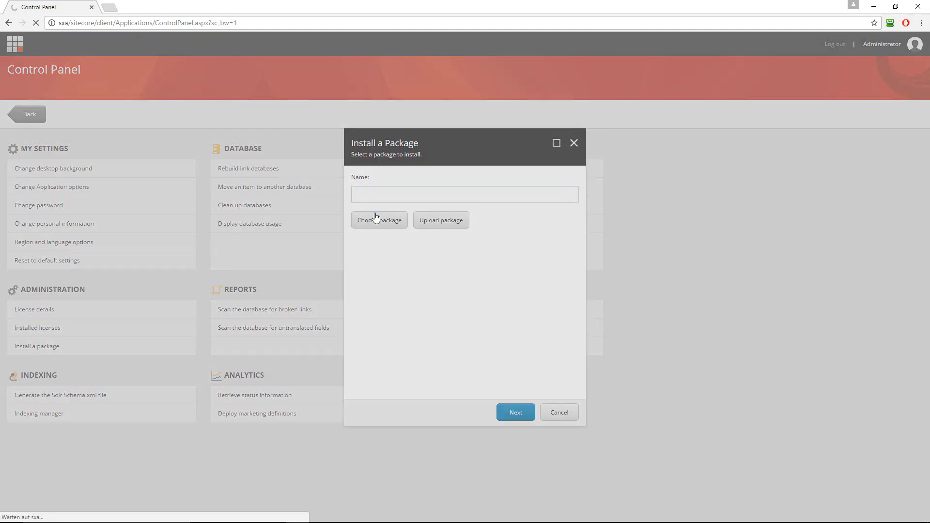
{"action": "left_click", "coordinate": [377, 219]}
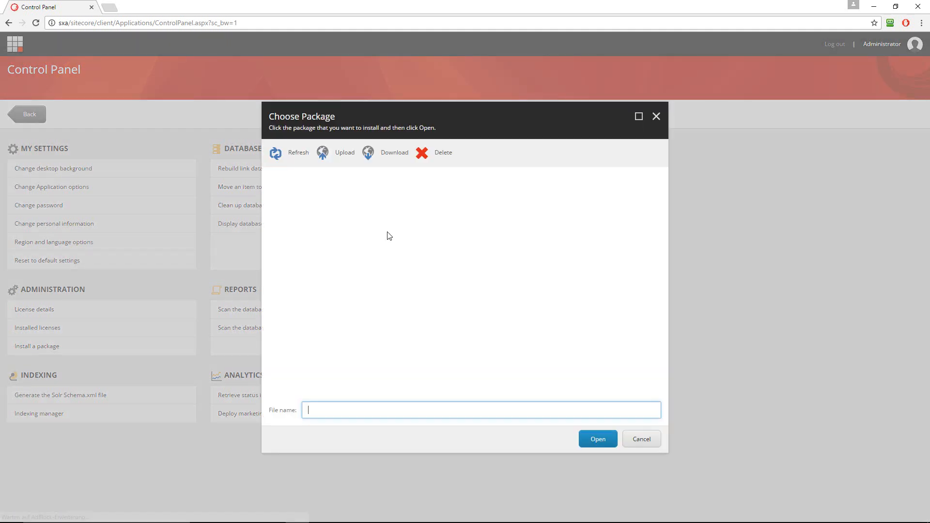
{"action": "left_click", "coordinate": [341, 154]}
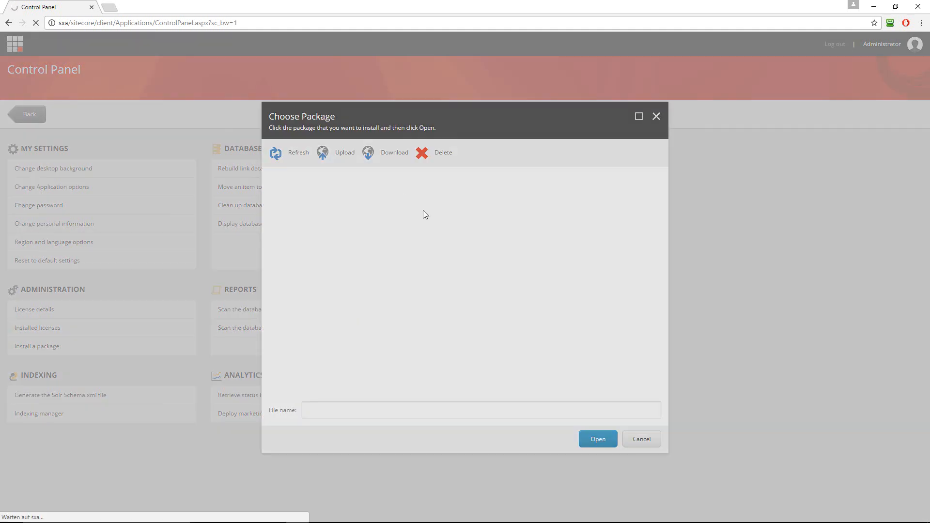
{"action": "left_click", "coordinate": [383, 189]}
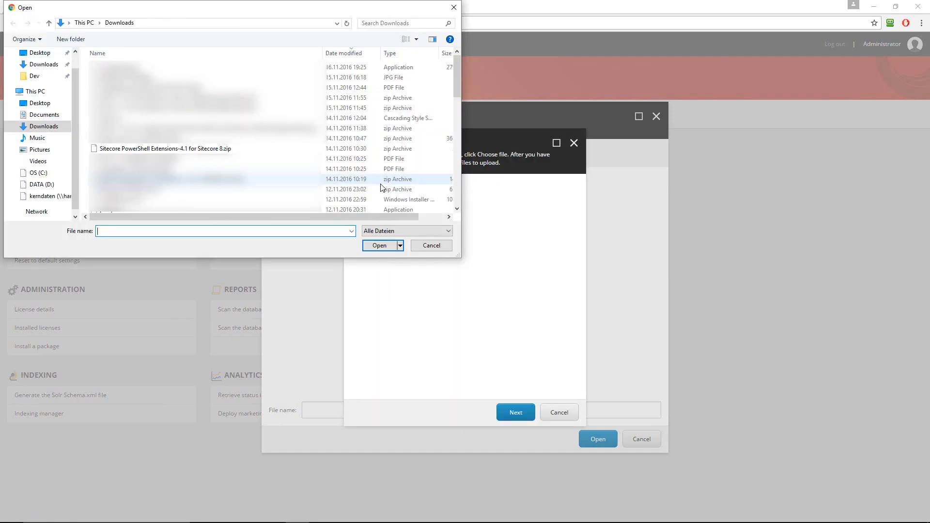
{"action": "left_click", "coordinate": [165, 149]}
{"action": "left_click", "coordinate": [380, 245]}
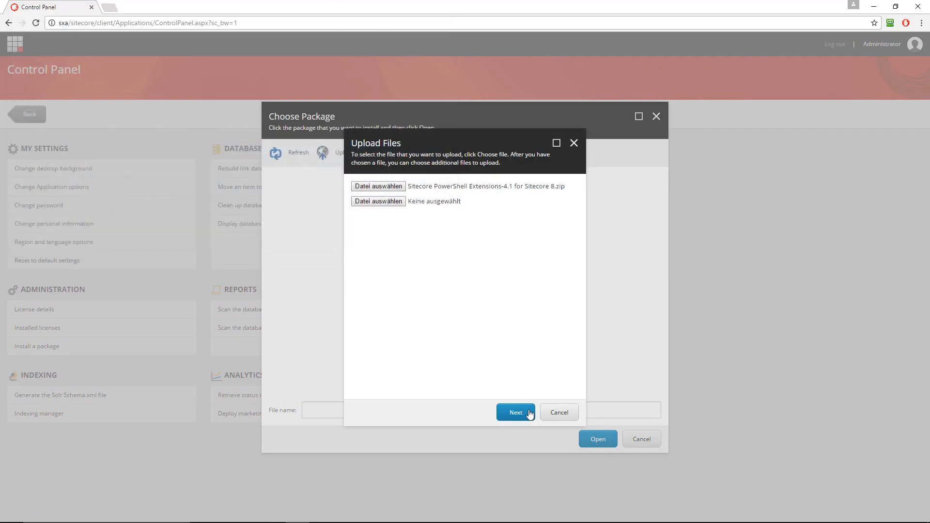
Step: Add the Sitecore Experience Accelerator 1.1 rev. 161004 for 8.2 zip as a second file and upload both packages
{"action": "left_click", "coordinate": [388, 203]}
{"action": "left_click", "coordinate": [165, 177]}
{"action": "left_click", "coordinate": [380, 246]}
{"action": "left_click", "coordinate": [516, 412]}
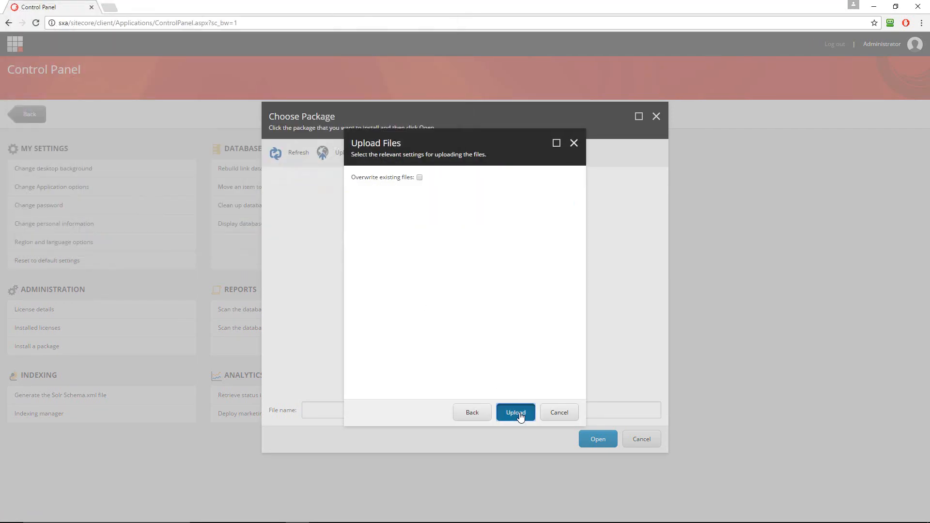
{"action": "left_click", "coordinate": [517, 413]}
{"action": "left_click", "coordinate": [557, 412]}
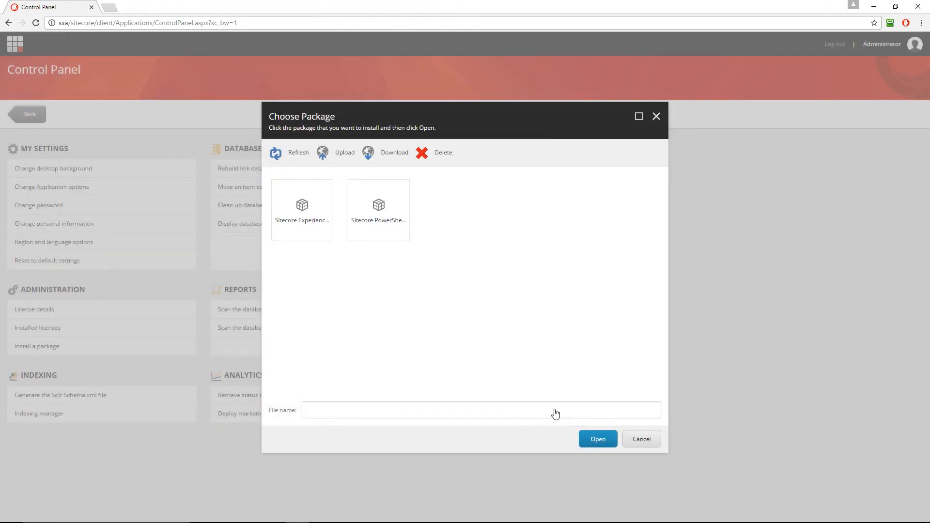
Step: Install the uploaded Sitecore PowerShell Extensions package and finish with a restart of the Sitecore client
{"action": "left_click", "coordinate": [365, 199]}
{"action": "left_click", "coordinate": [598, 439]}
{"action": "left_click", "coordinate": [517, 413]}
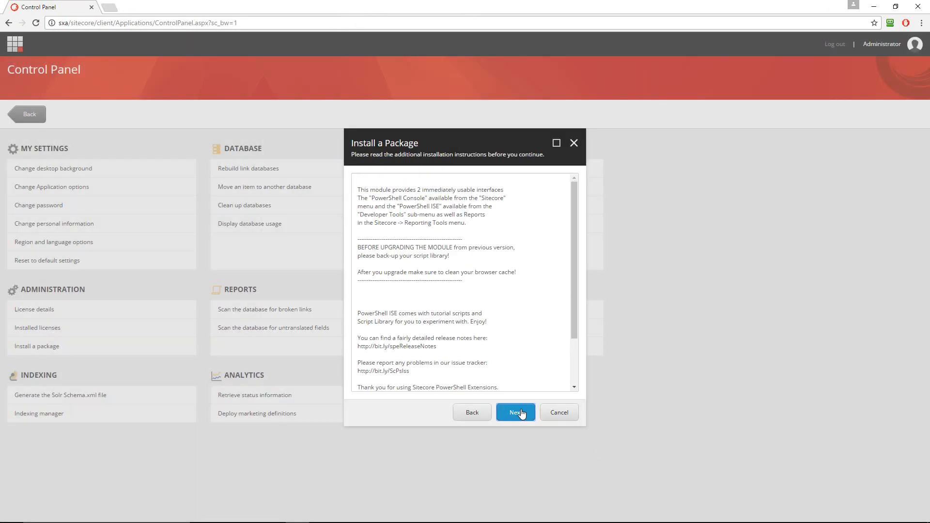
{"action": "left_click", "coordinate": [520, 412]}
{"action": "left_click", "coordinate": [520, 412]}
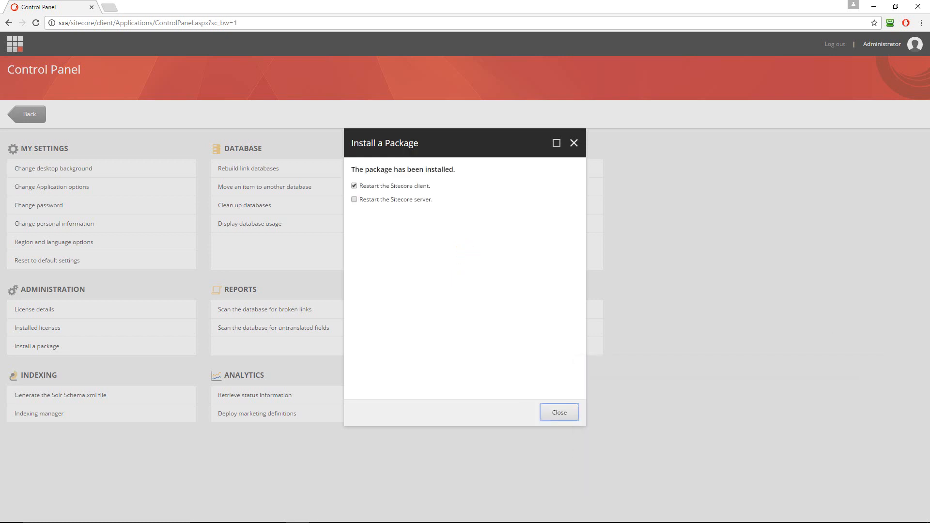
{"action": "left_click", "coordinate": [558, 413]}
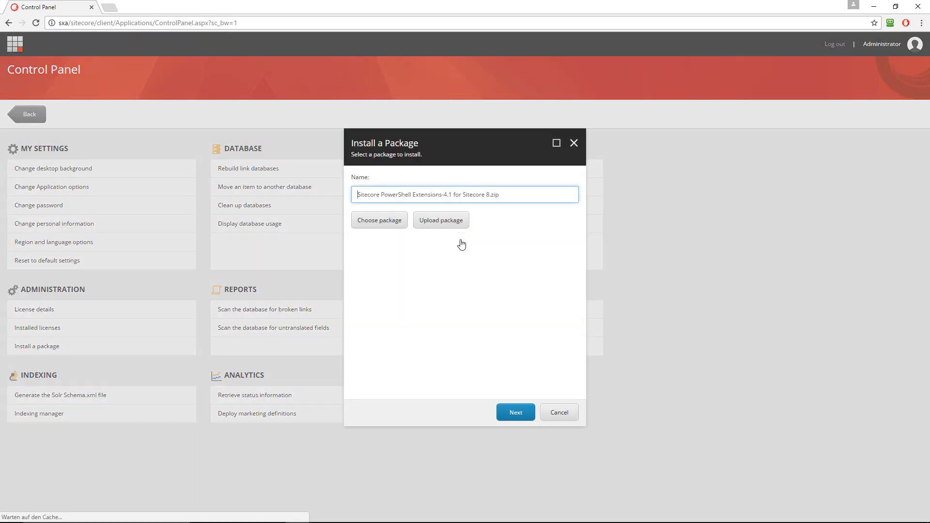
Step: Choose Sitecore Experience Accelerator 1.1 rev. 161004 for 8.2.zip as the package to install
{"action": "left_click", "coordinate": [393, 223]}
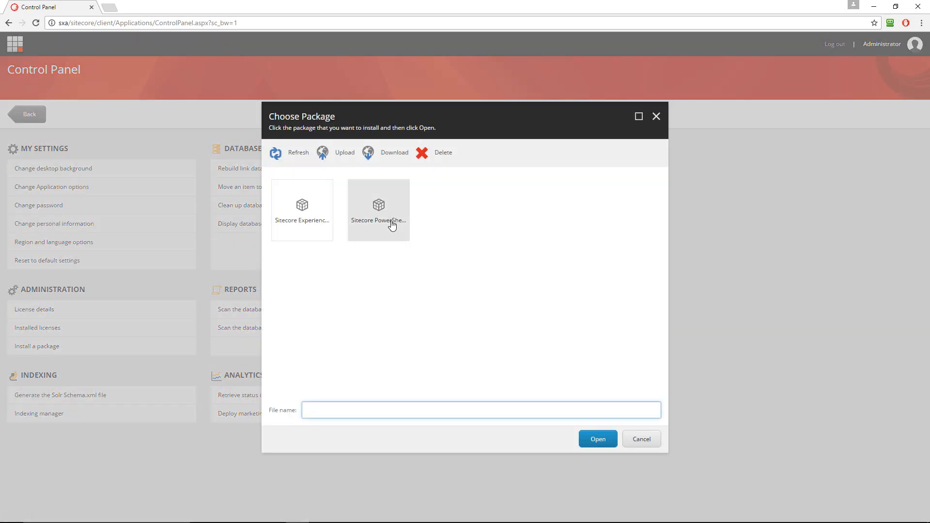
{"action": "left_click", "coordinate": [379, 214]}
{"action": "left_click", "coordinate": [302, 213]}
{"action": "left_click", "coordinate": [599, 441]}
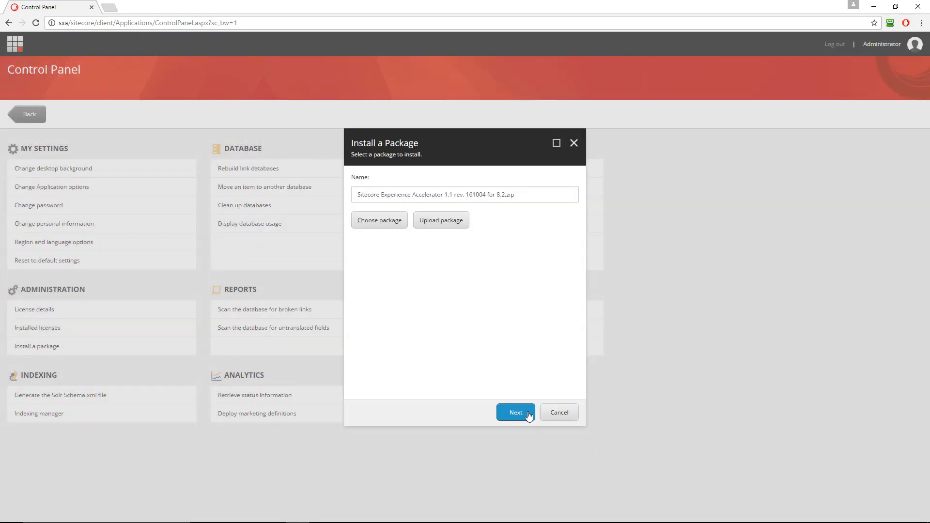
Step: Accept the license agreement, install the Experience Accelerator package and finish with a restart of the Sitecore client
{"action": "left_click", "coordinate": [528, 416]}
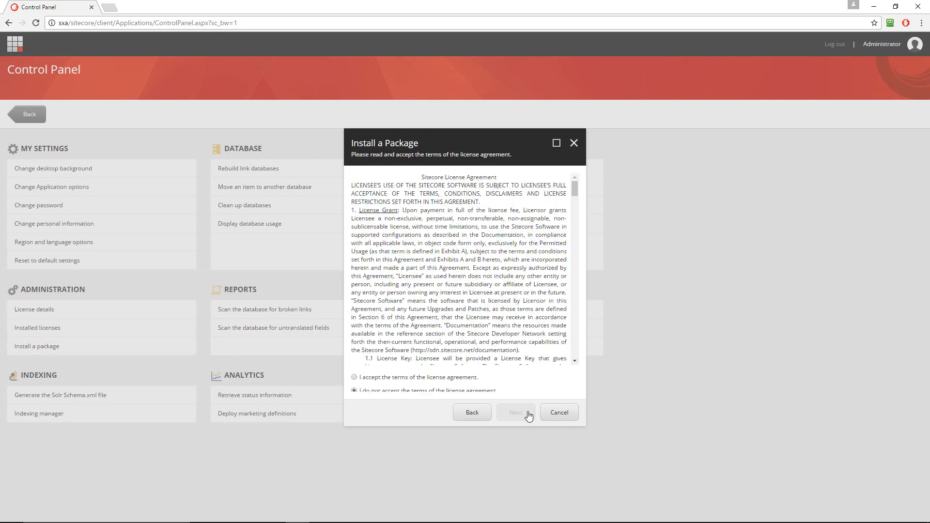
{"action": "left_click", "coordinate": [474, 382]}
{"action": "left_click", "coordinate": [511, 416]}
{"action": "left_click", "coordinate": [511, 419]}
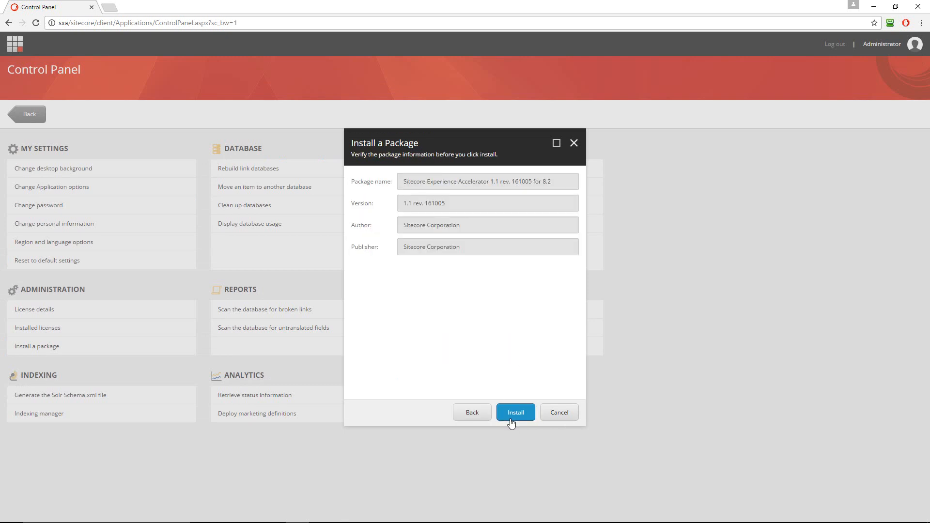
{"action": "left_click", "coordinate": [511, 419]}
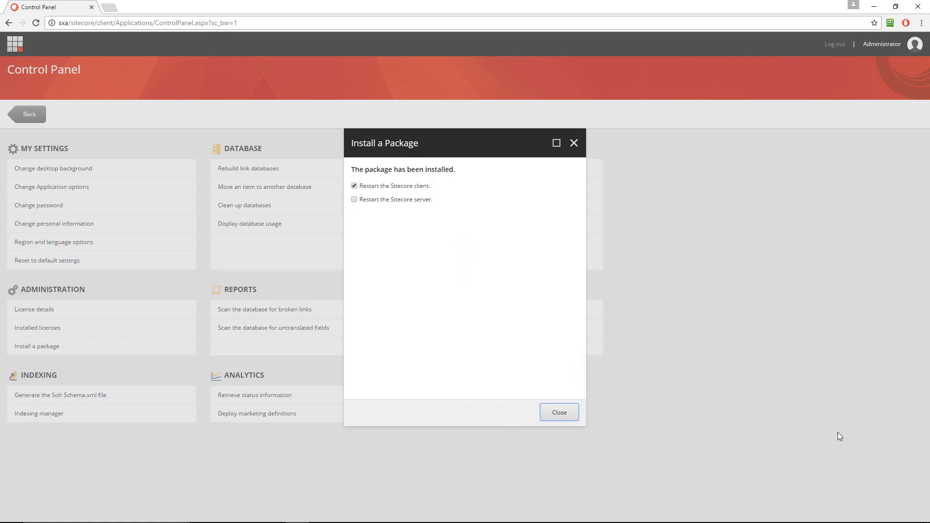
{"action": "left_click", "coordinate": [560, 412]}
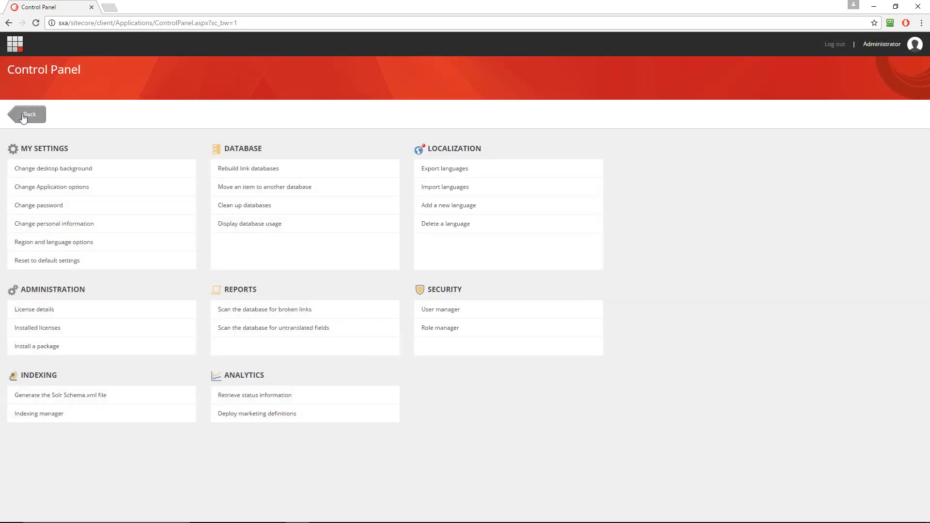
Step: Open the Content Editor from the Launchpad and check the Experience Accelerator folder among the Feature templates
{"action": "left_click", "coordinate": [23, 117]}
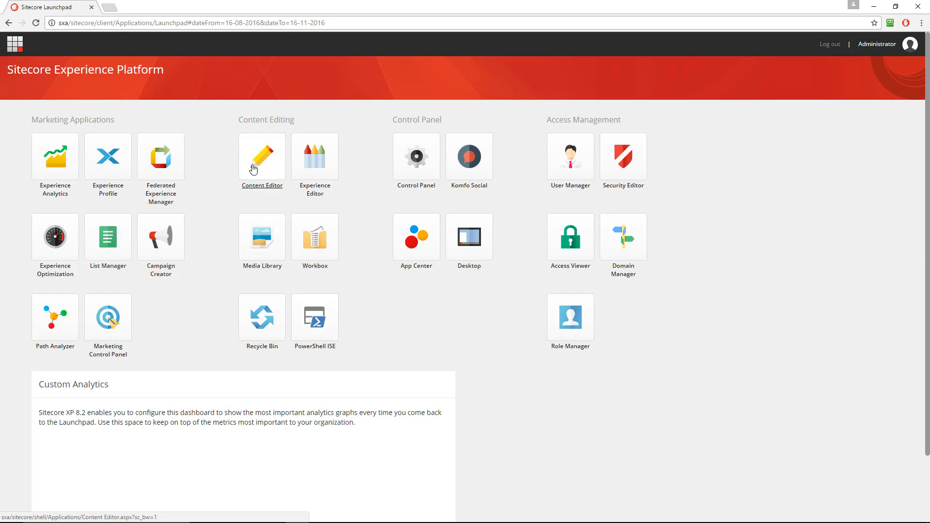
{"action": "left_click", "coordinate": [255, 166]}
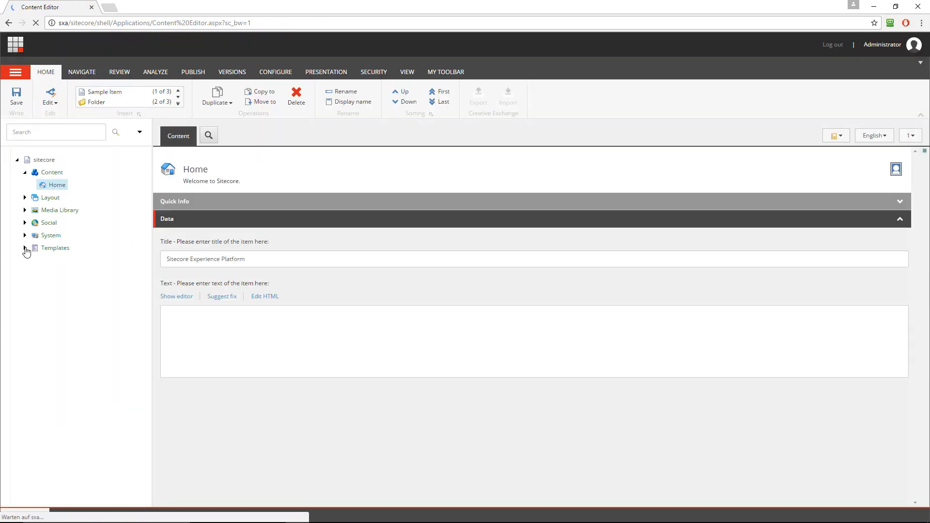
{"action": "left_click", "coordinate": [25, 248]}
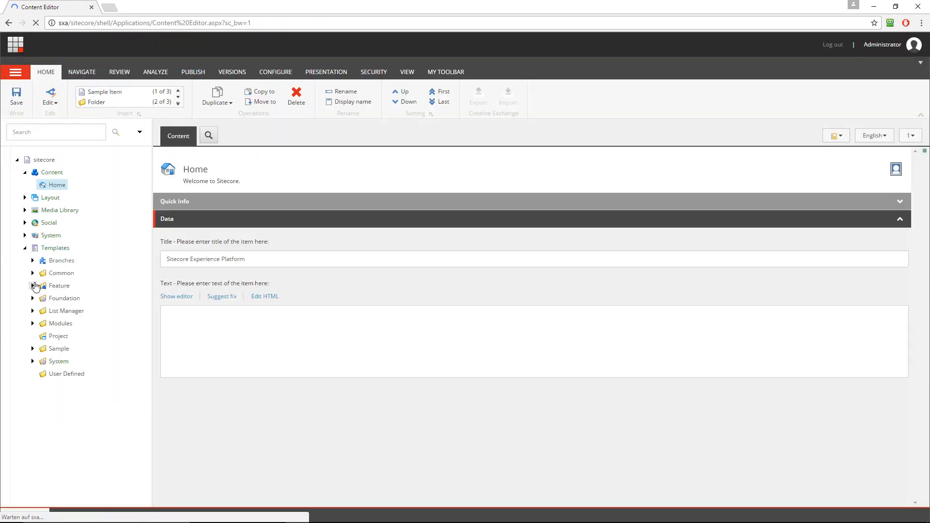
{"action": "left_click", "coordinate": [33, 286]}
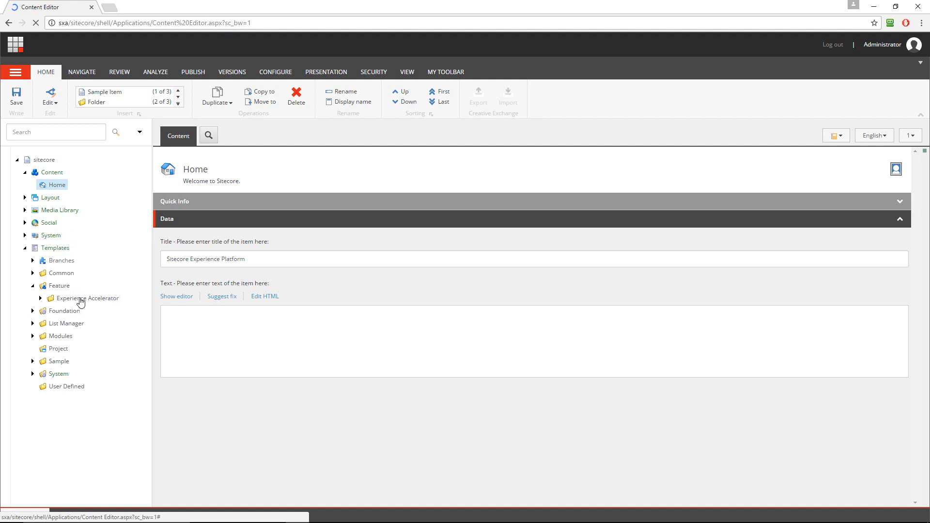
{"action": "left_click", "coordinate": [40, 298]}
{"action": "left_click", "coordinate": [33, 286]}
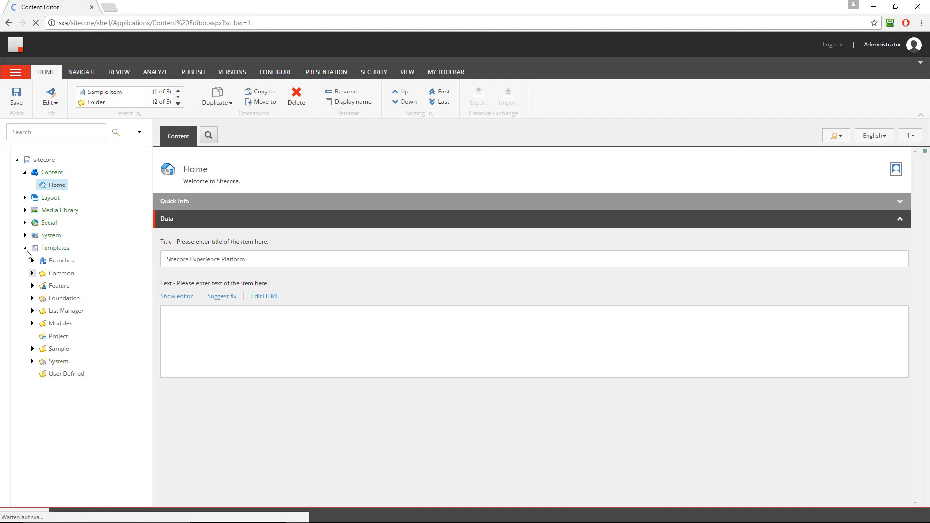
{"action": "left_click", "coordinate": [25, 248]}
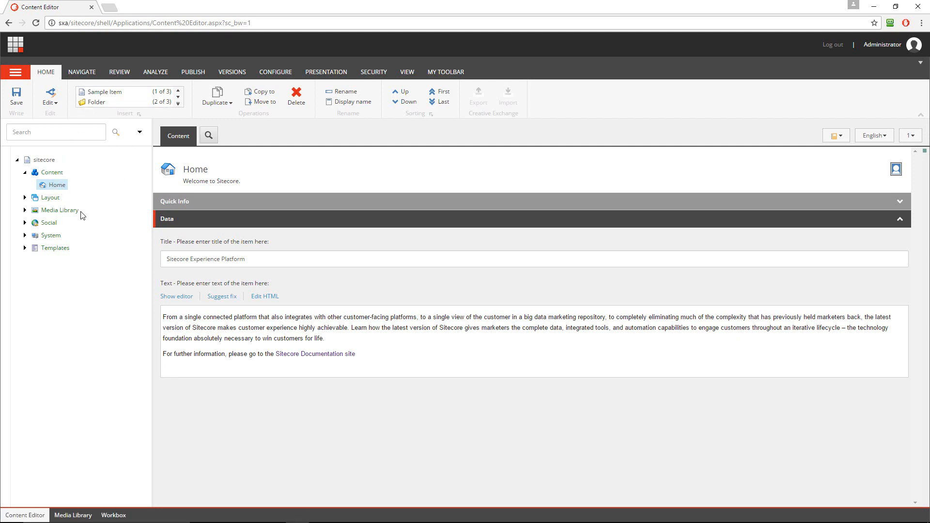
Step: Create a tenant named netzkern under the Content item with all features selected
{"action": "left_click", "coordinate": [51, 172]}
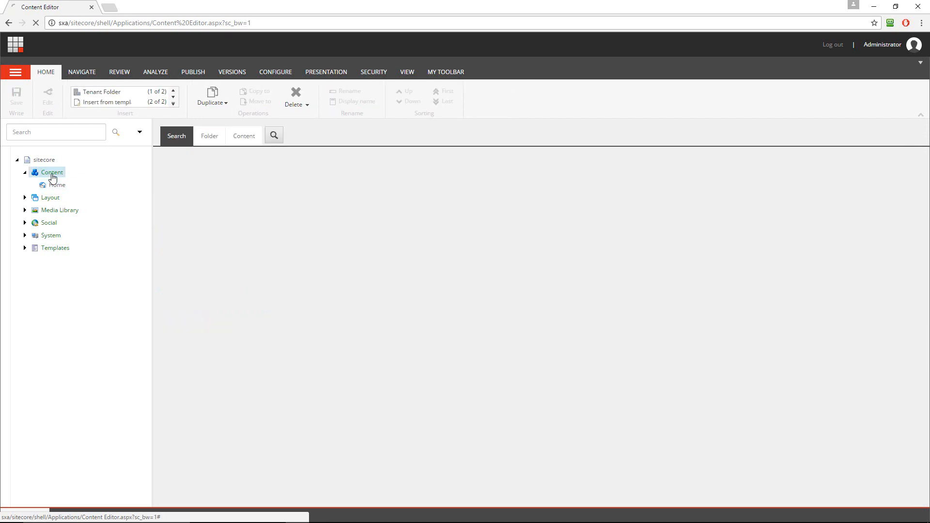
{"action": "right_click", "coordinate": [52, 176]}
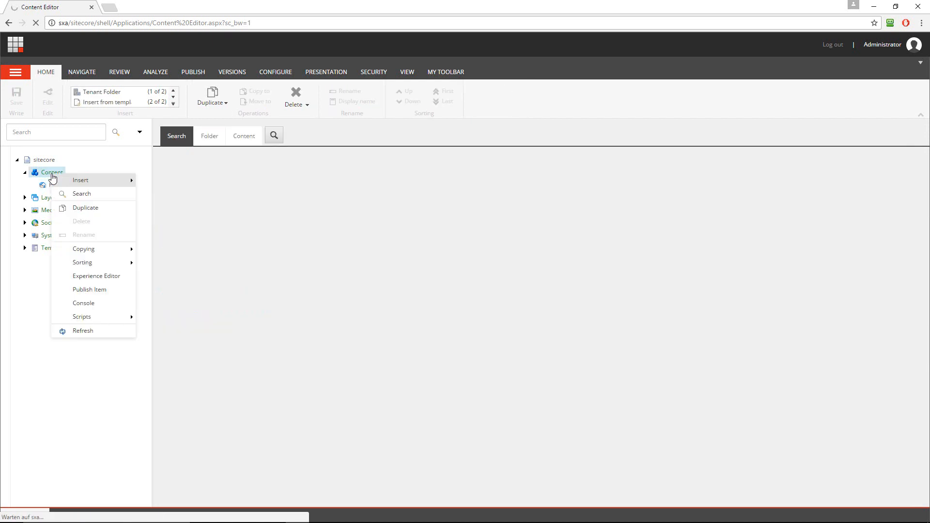
{"action": "mouse_move", "coordinate": [68, 184]}
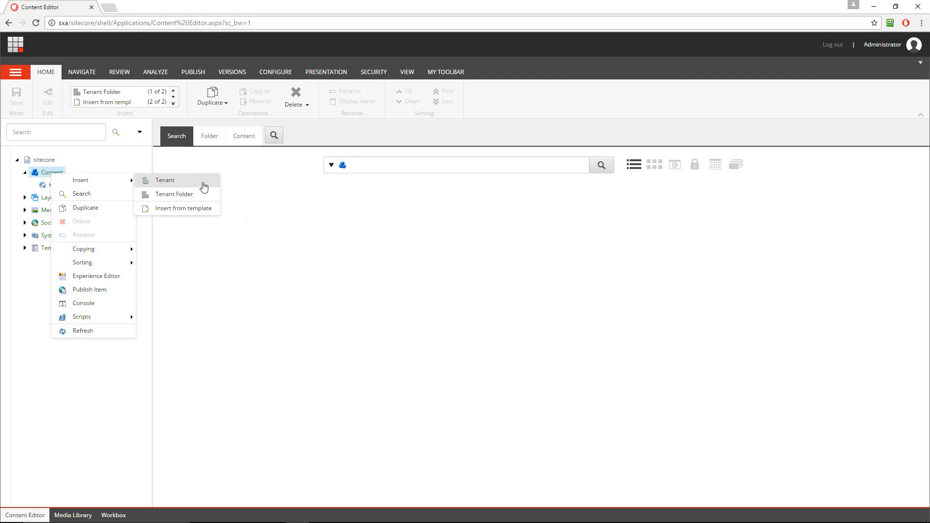
{"action": "left_click", "coordinate": [204, 187]}
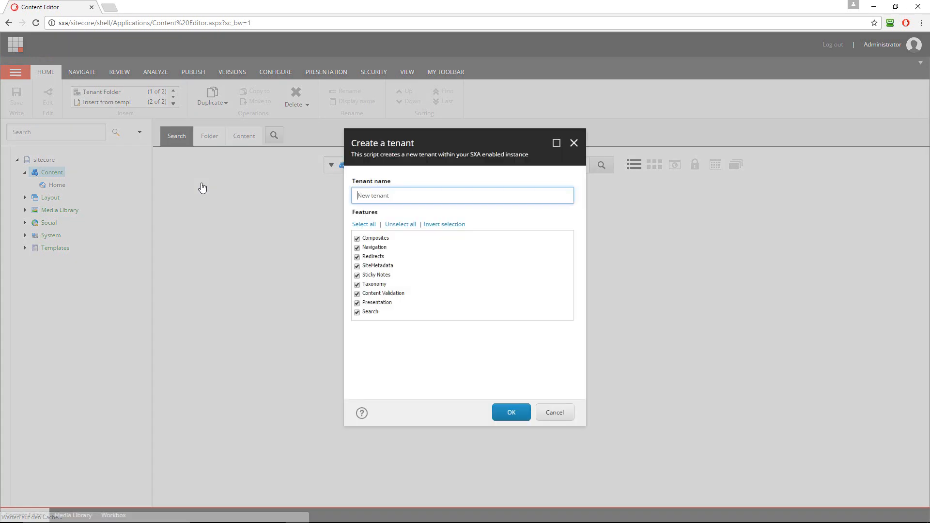
{"action": "type", "text": "netzkern"}
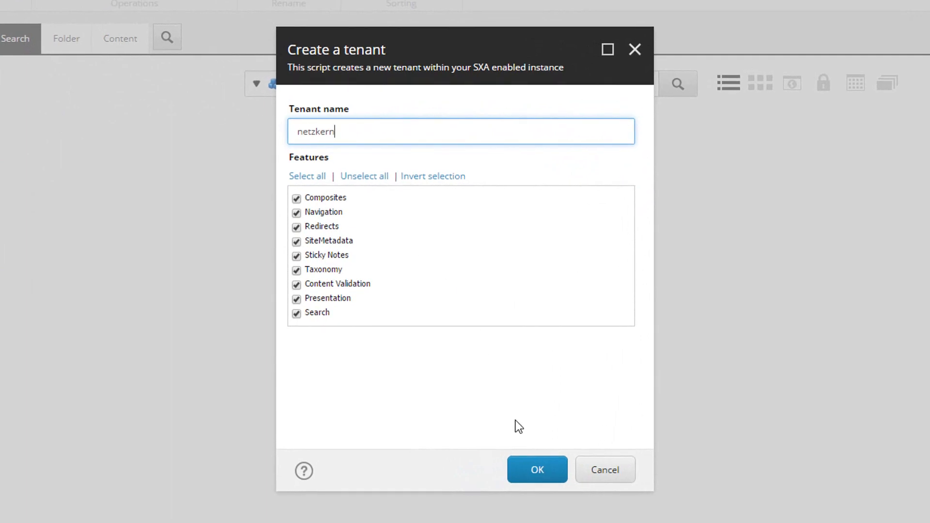
{"action": "left_click", "coordinate": [535, 467]}
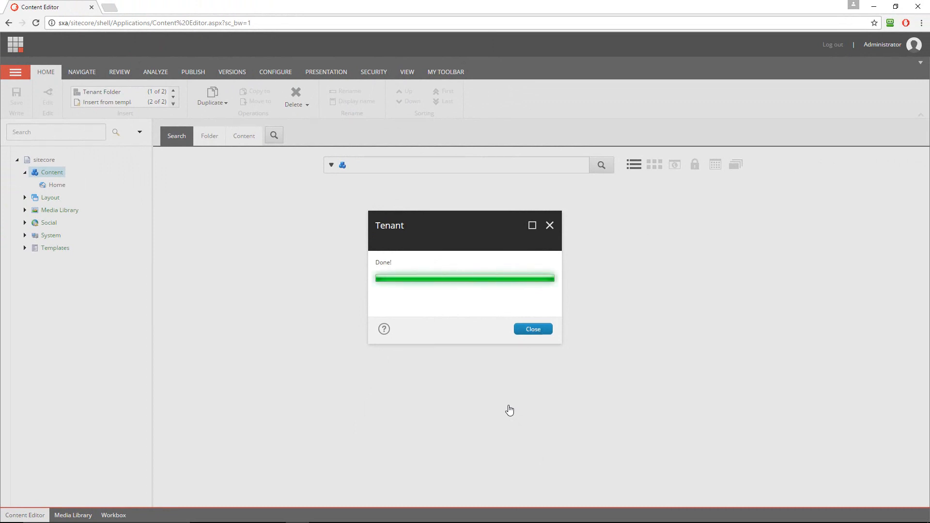
{"action": "left_click", "coordinate": [534, 334]}
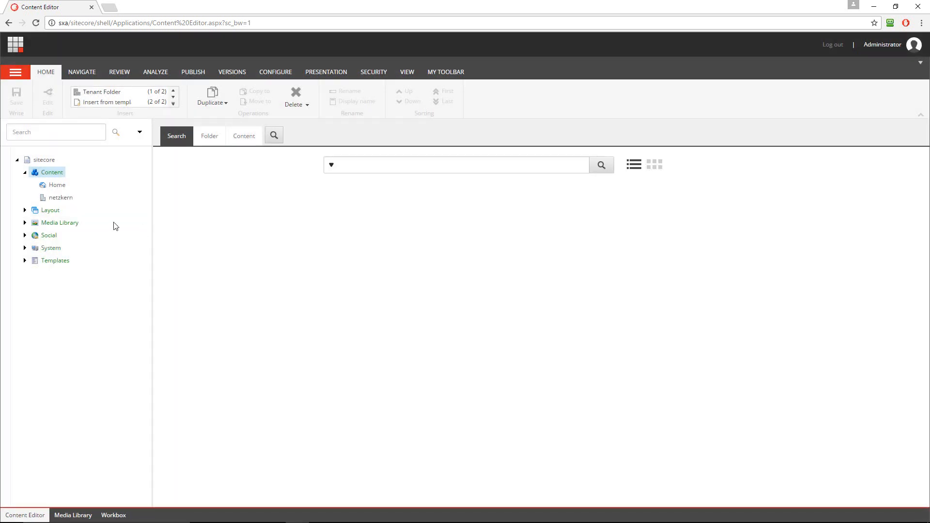
Step: Insert a new Experience Accelerator site under the netzkern tenant and enter landingpage as its site name
{"action": "left_click", "coordinate": [61, 199]}
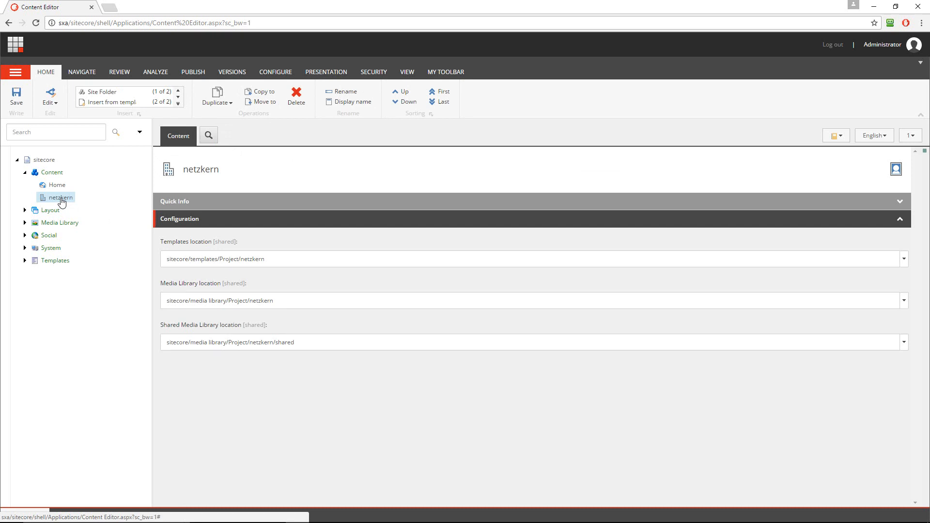
{"action": "right_click", "coordinate": [62, 201]}
{"action": "mouse_move", "coordinate": [83, 205]}
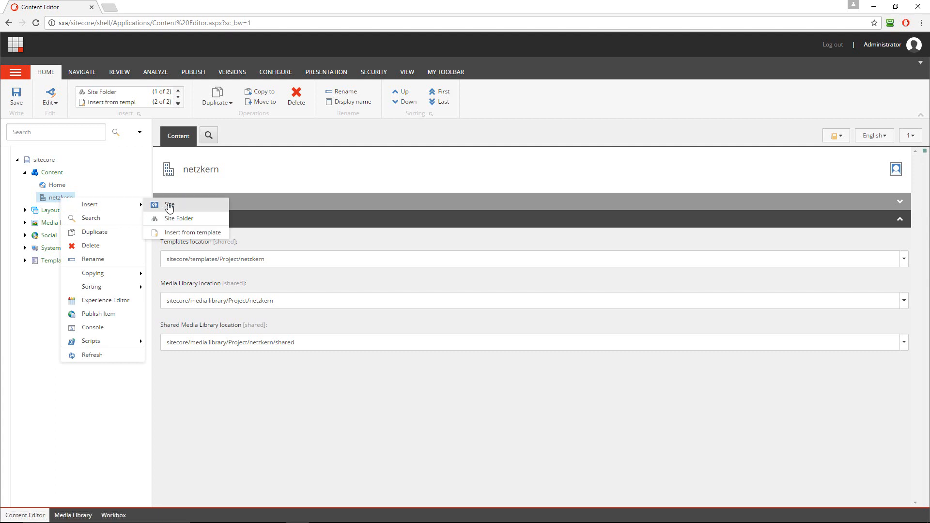
{"action": "left_click", "coordinate": [205, 210]}
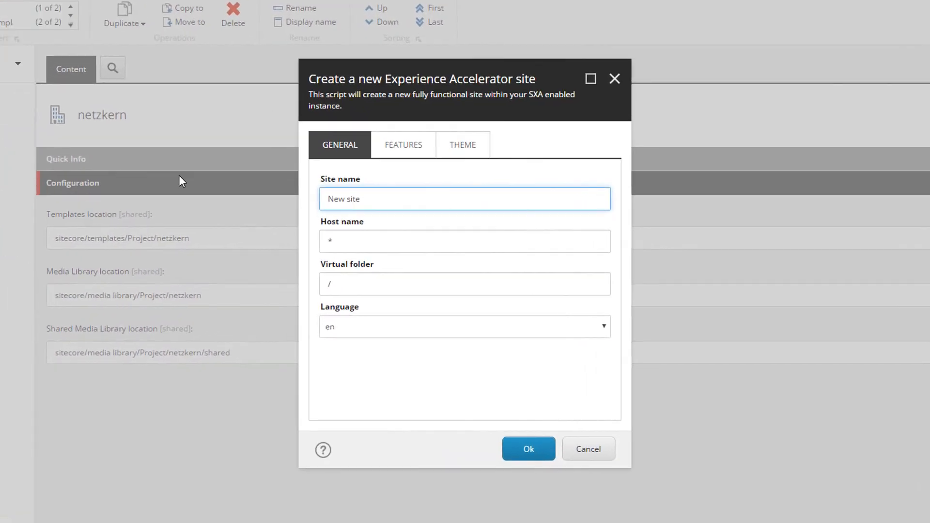
{"action": "left_click_drag", "start_coordinate": [374, 197], "coordinate": [273, 213]}
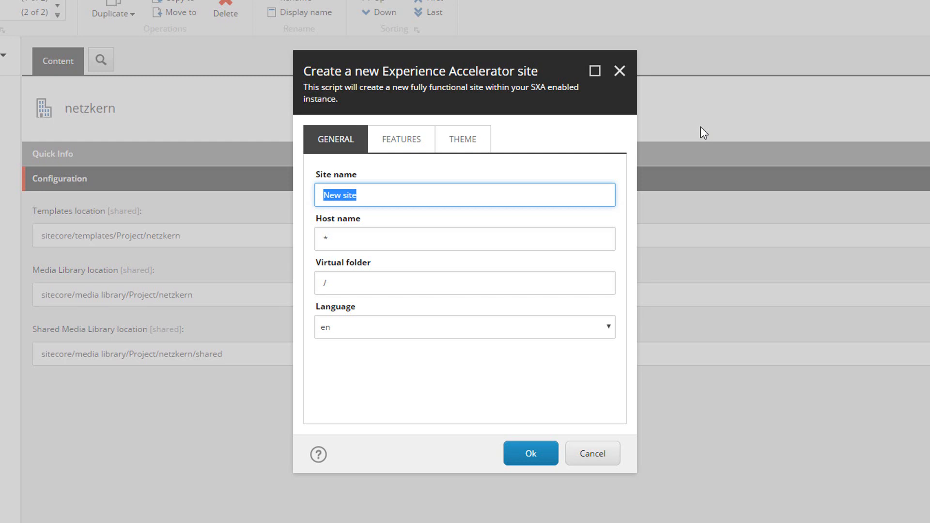
{"action": "type", "text": "my"}
{"action": "key", "text": "BackSpace"}
{"action": "key", "text": "BackSpace"}
{"action": "type", "text": "landingpage"}
Step: Set the new site's host name to my-landingpage.com
{"action": "key", "text": "Tab"}
{"action": "type", "text": "my-land"}
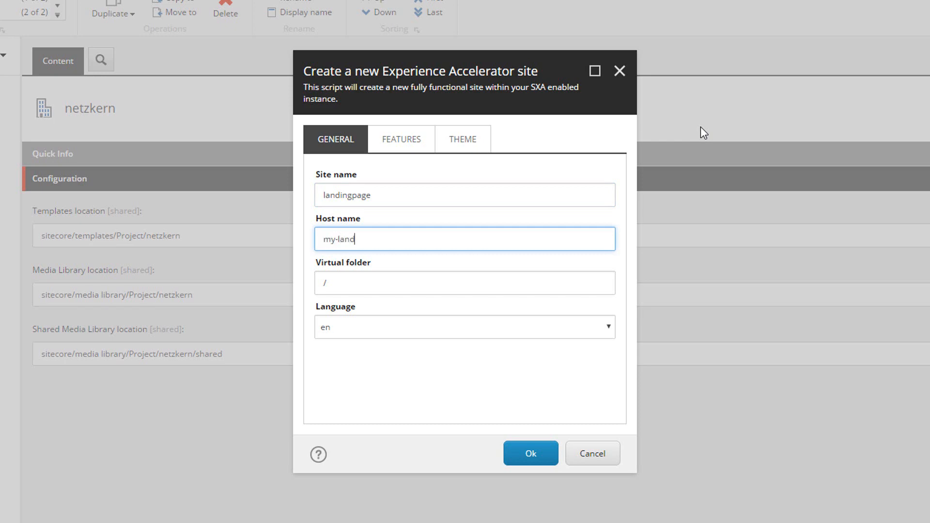
{"action": "type", "text": "ingpage.com"}
{"action": "key", "text": "Tab"}
{"action": "key", "text": "Tab"}
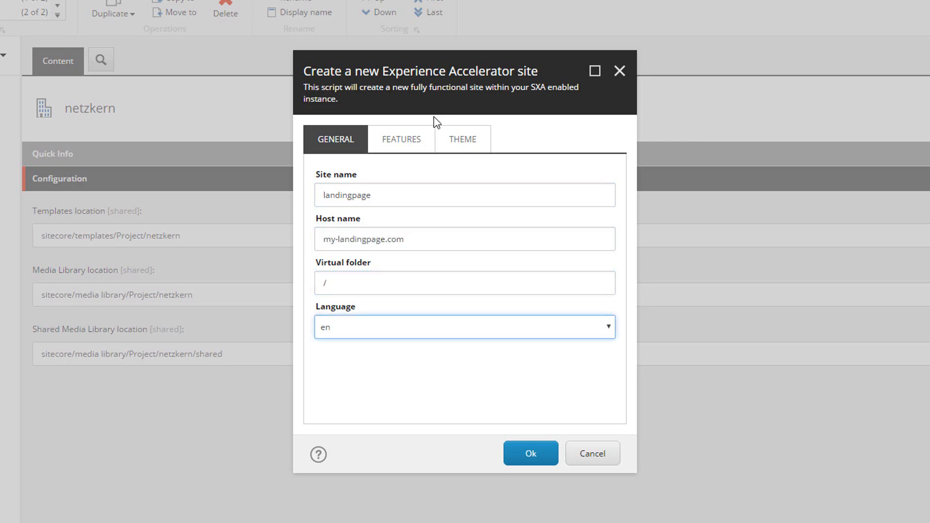
Step: Create the landingpage site with all features selected and a new theme named netzkern
{"action": "left_click", "coordinate": [421, 137]}
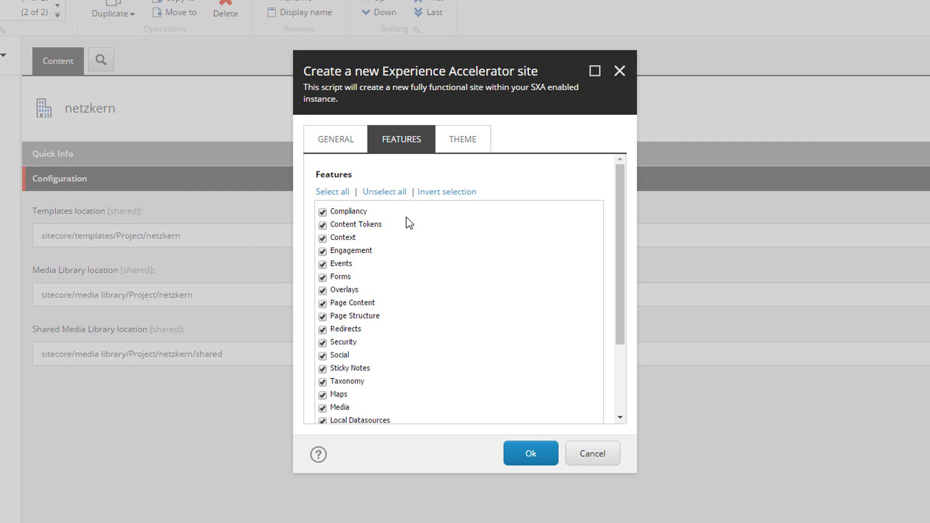
{"action": "scroll", "coordinate": [392, 268], "scroll_direction": "down", "scroll_amount": 2}
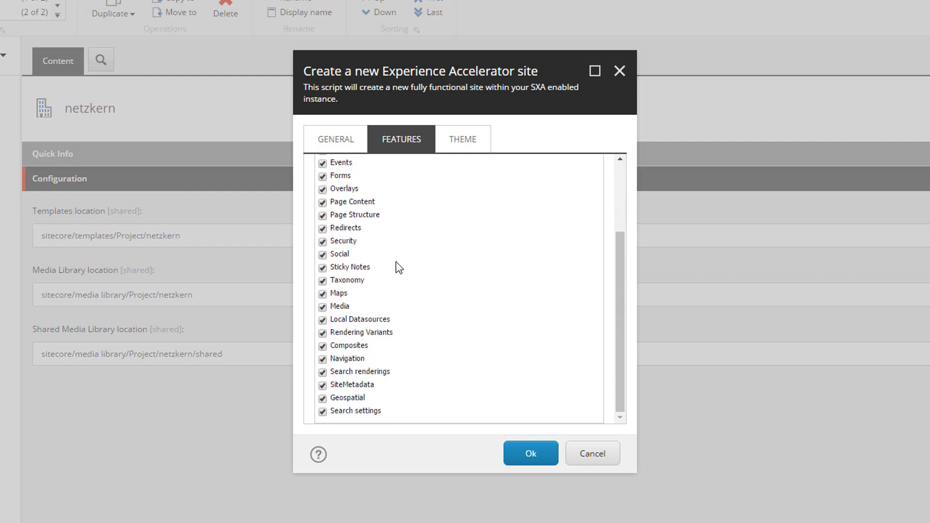
{"action": "scroll", "coordinate": [396, 262], "scroll_direction": "up", "scroll_amount": 2}
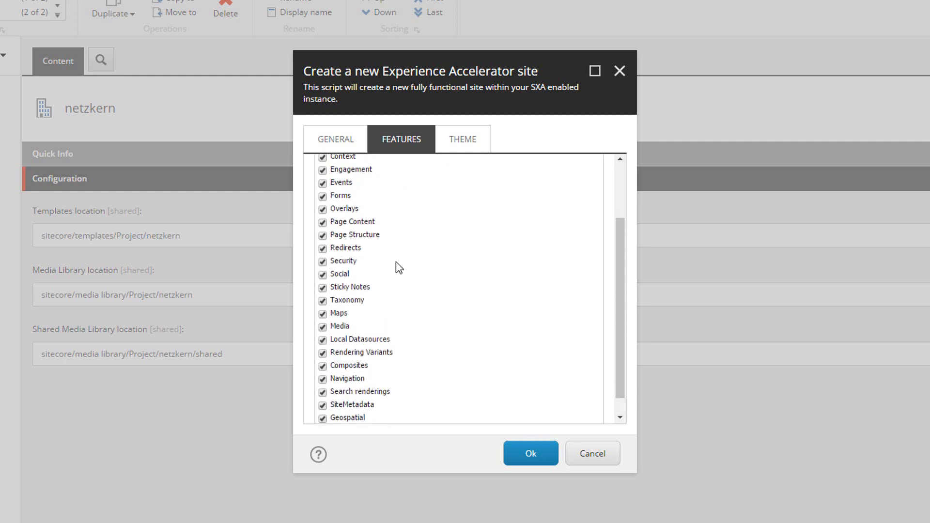
{"action": "left_click", "coordinate": [467, 141]}
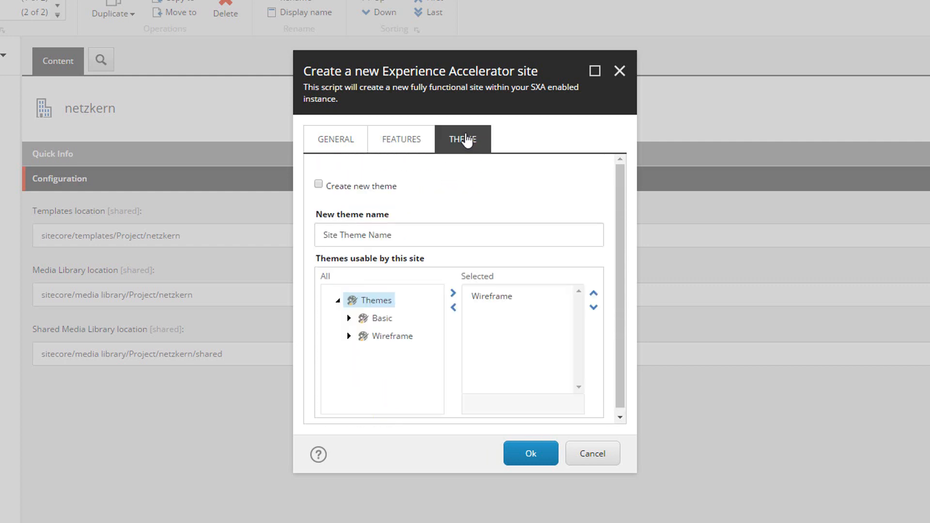
{"action": "left_click", "coordinate": [319, 185]}
{"action": "triple_click", "coordinate": [378, 240]}
{"action": "key", "text": "BackSpace"}
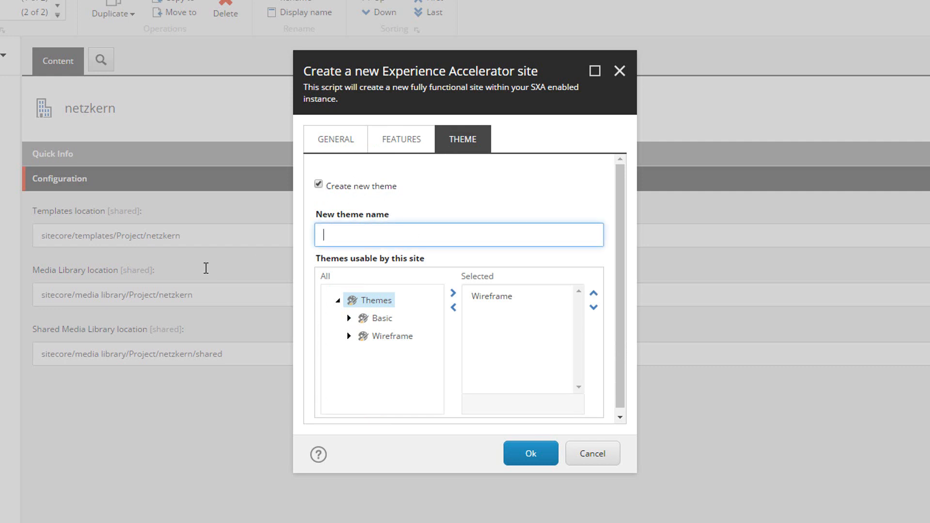
{"action": "type", "text": "netzkern"}
{"action": "left_click", "coordinate": [530, 453]}
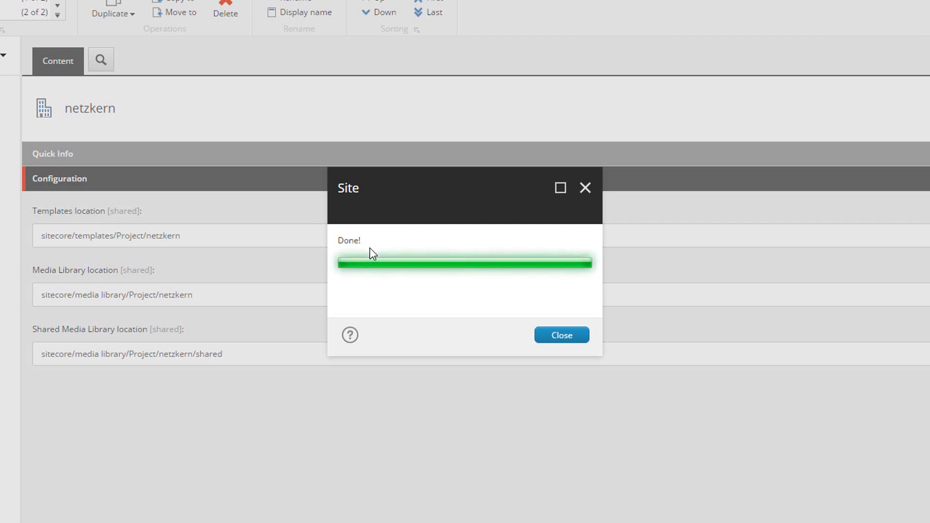
{"action": "left_click", "coordinate": [559, 334]}
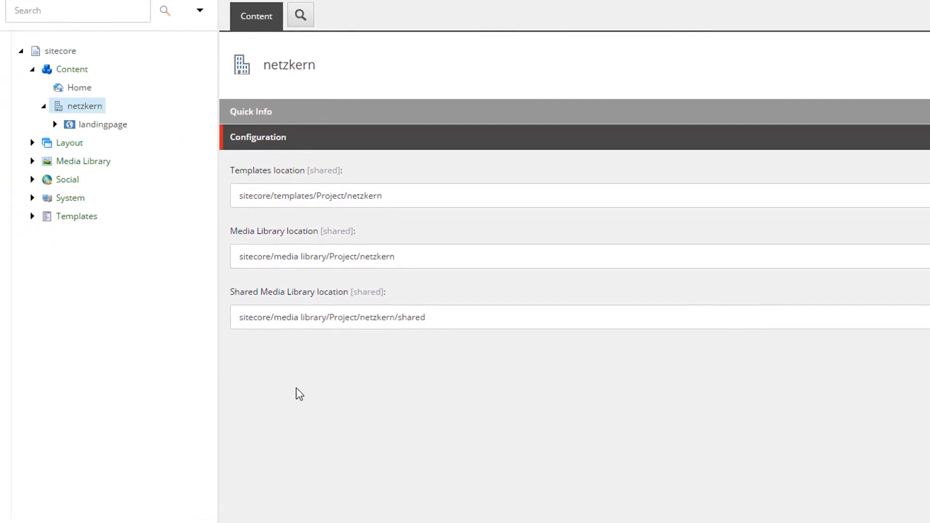
Step: Examine the Home, Data and Presentation items of the landingpage site in the content tree
{"action": "left_click", "coordinate": [59, 124]}
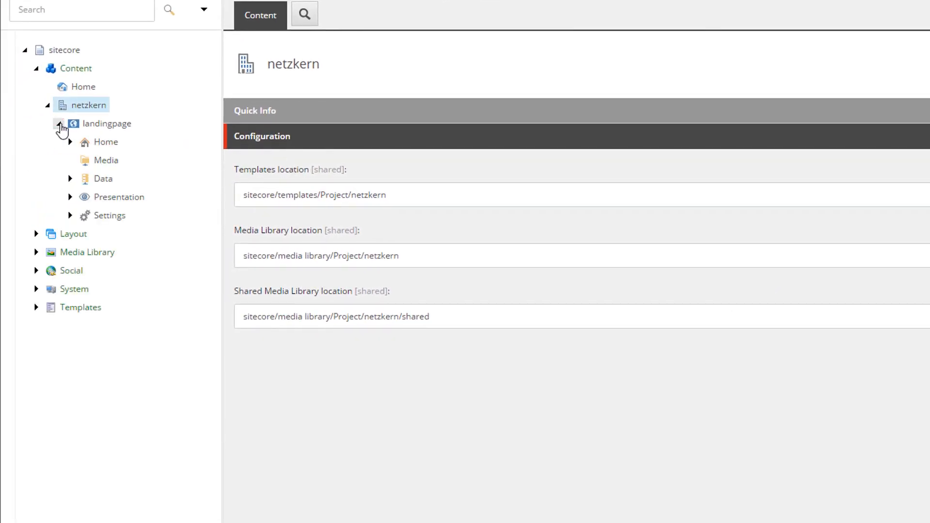
{"action": "left_click", "coordinate": [100, 144]}
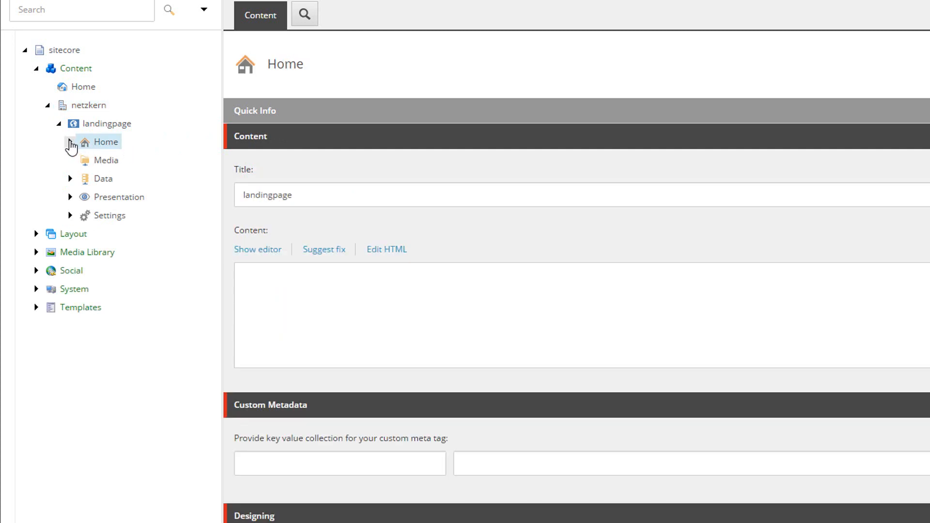
{"action": "left_click", "coordinate": [69, 142]}
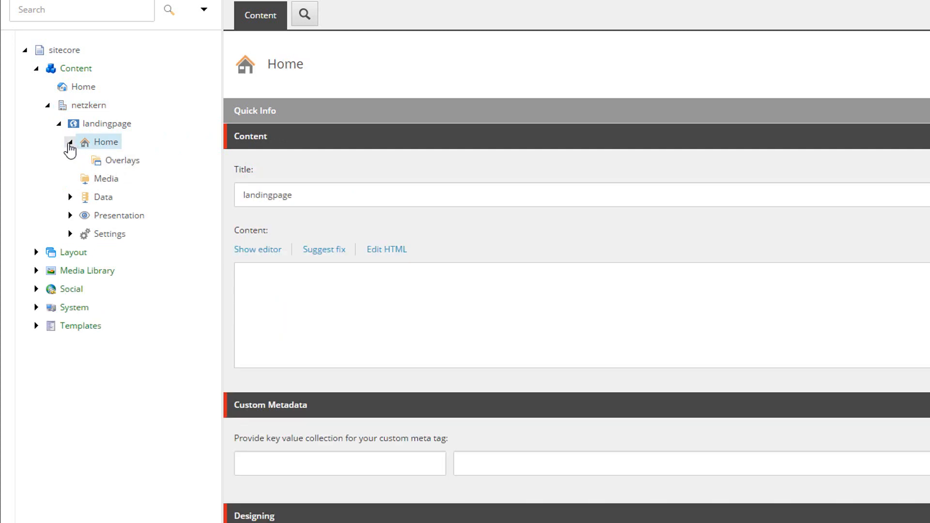
{"action": "left_click", "coordinate": [70, 144]}
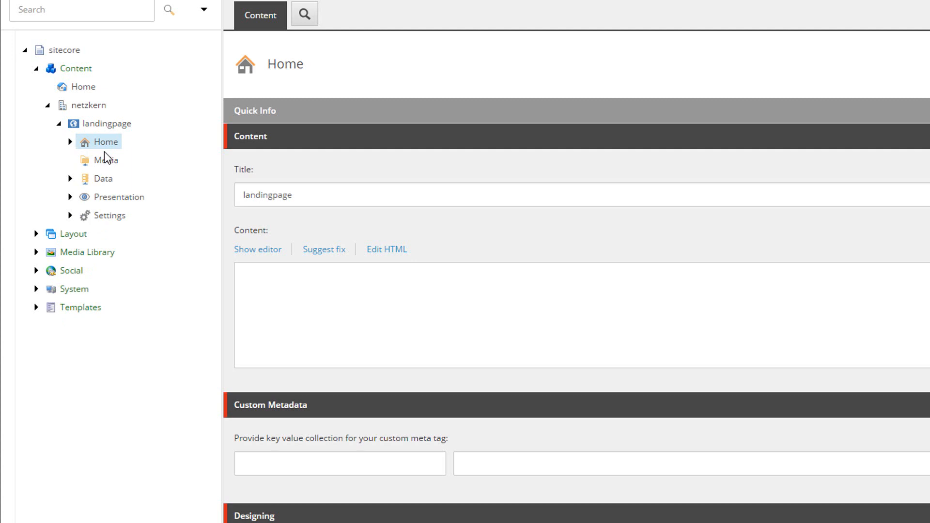
{"action": "left_click", "coordinate": [70, 179]}
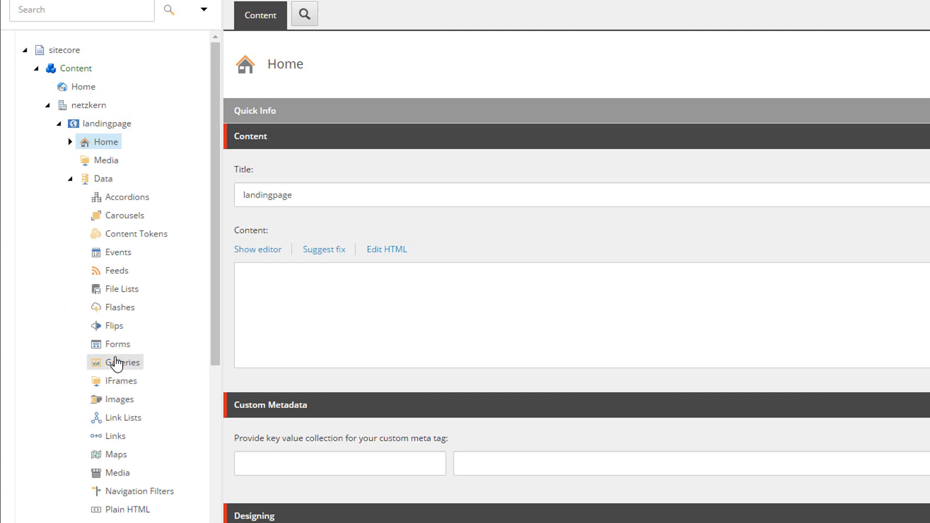
{"action": "scroll", "coordinate": [117, 364], "scroll_direction": "down", "scroll_amount": 5}
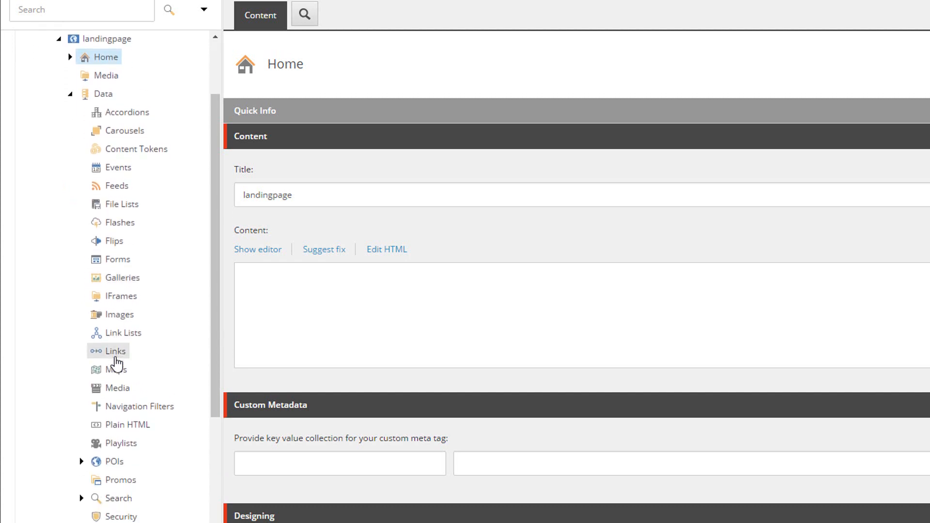
{"action": "scroll", "coordinate": [115, 361], "scroll_direction": "down", "scroll_amount": 5}
{"action": "scroll", "coordinate": [117, 359], "scroll_direction": "up", "scroll_amount": 6}
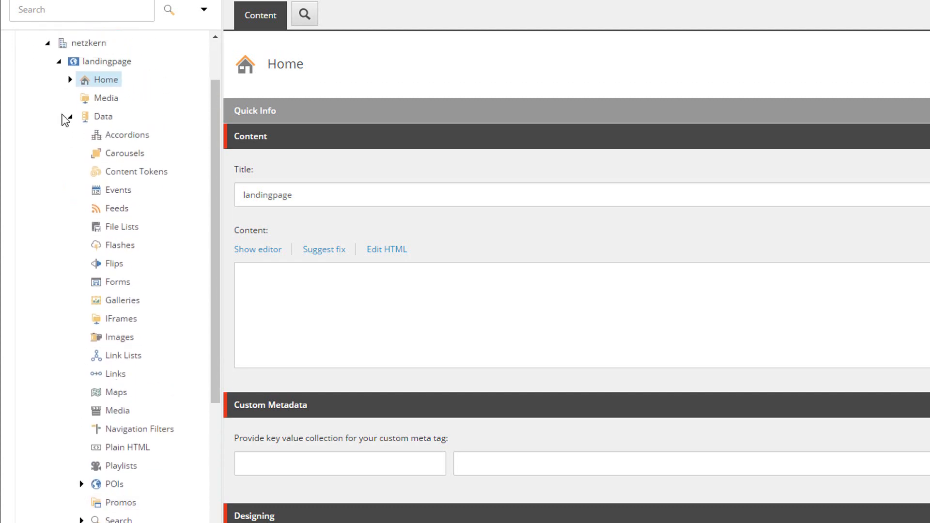
{"action": "left_click", "coordinate": [70, 117]}
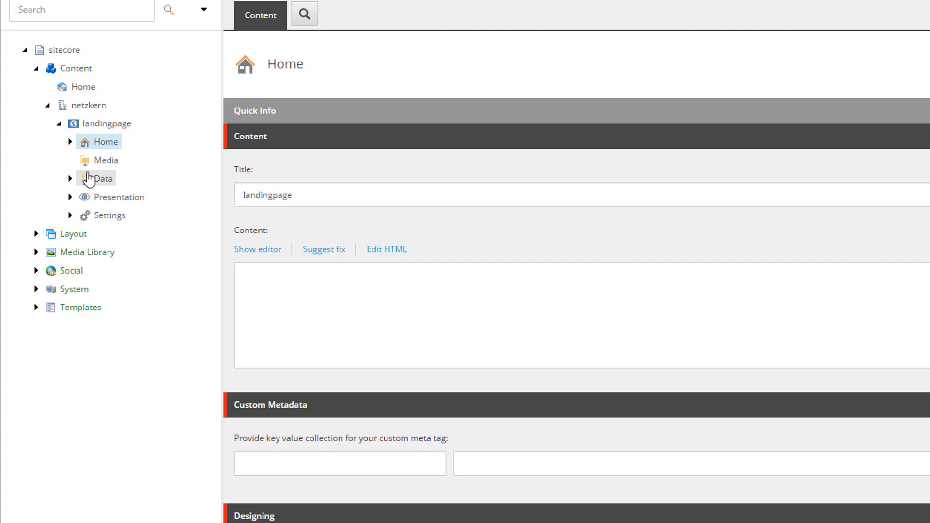
{"action": "left_click", "coordinate": [70, 198]}
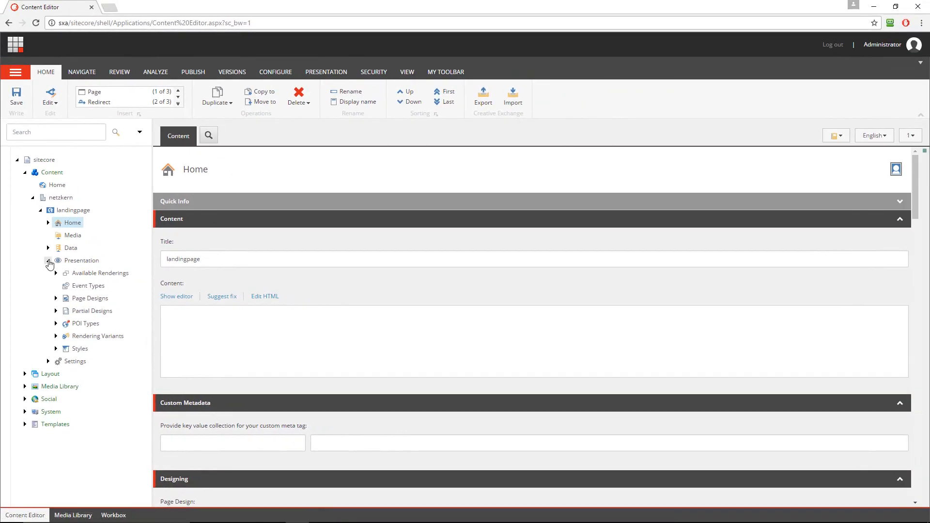
{"action": "left_click", "coordinate": [48, 261]}
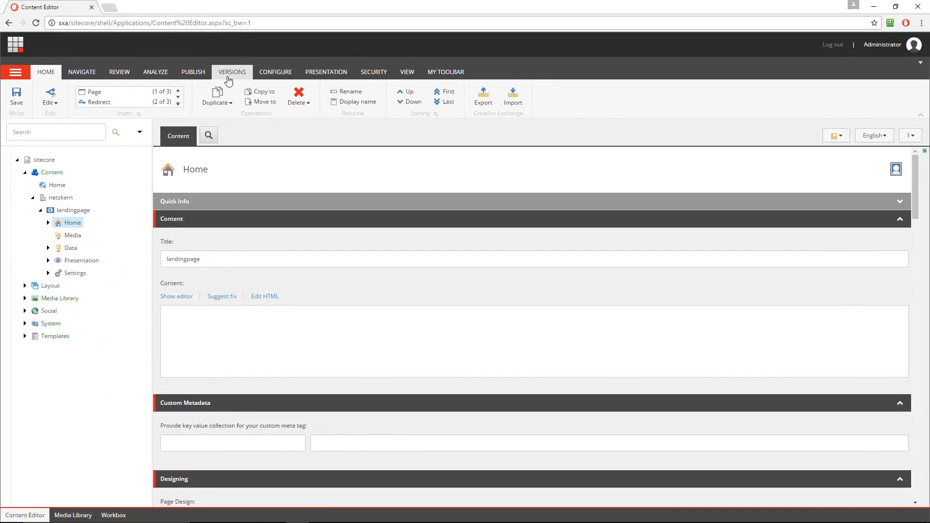
Step: Open the landingpage Home item in the Experience Editor and switch the Toolbox to its floating desktop version beside the page
{"action": "left_click", "coordinate": [200, 75]}
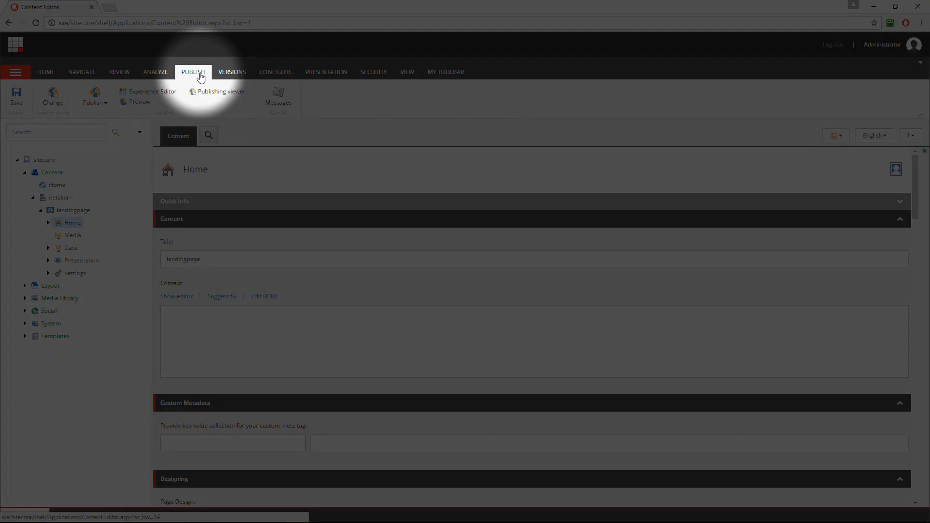
{"action": "left_click", "coordinate": [165, 92]}
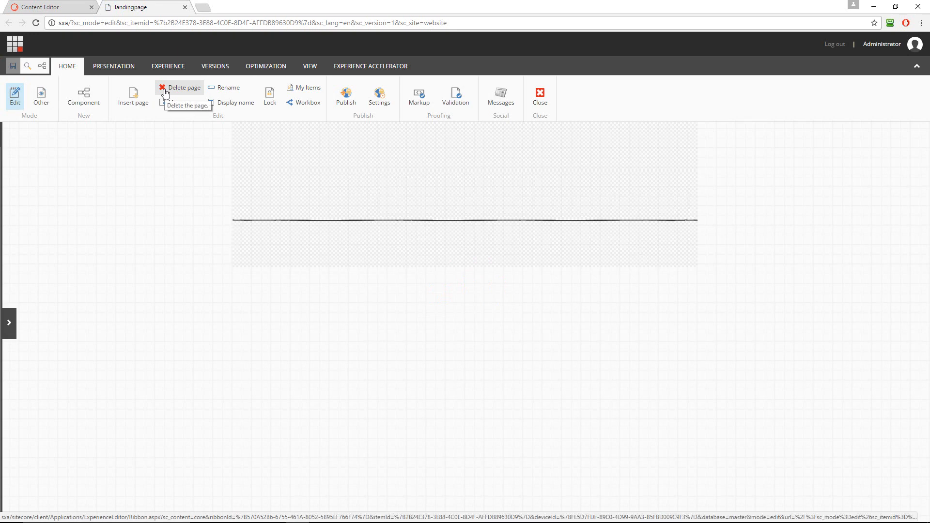
{"action": "left_click", "coordinate": [13, 332]}
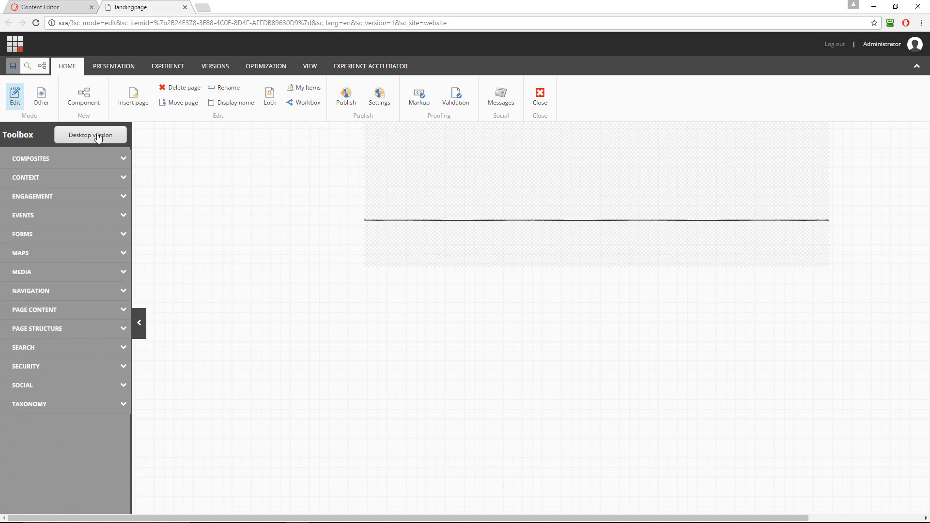
{"action": "left_click", "coordinate": [99, 136]}
{"action": "left_click_drag", "start_coordinate": [34, 143], "coordinate": [66, 162]}
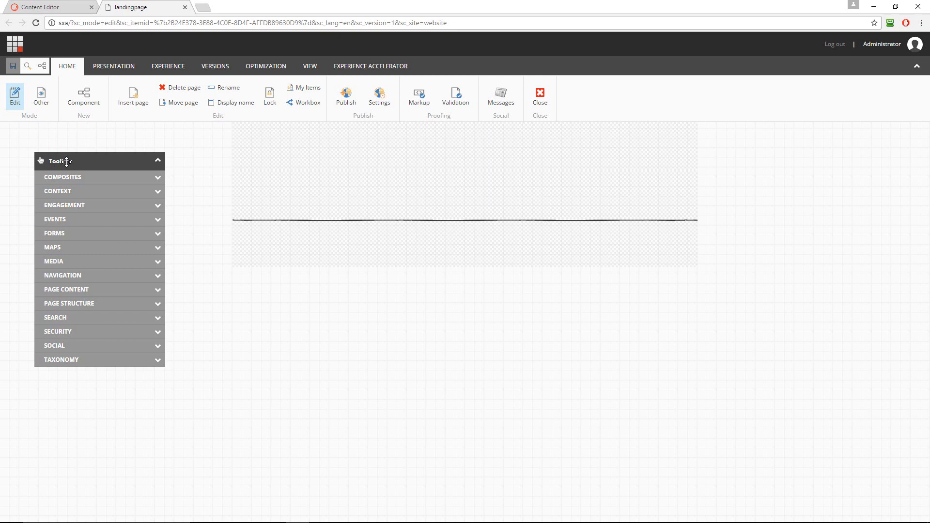
{"action": "left_click_drag", "start_coordinate": [66, 161], "coordinate": [30, 155]}
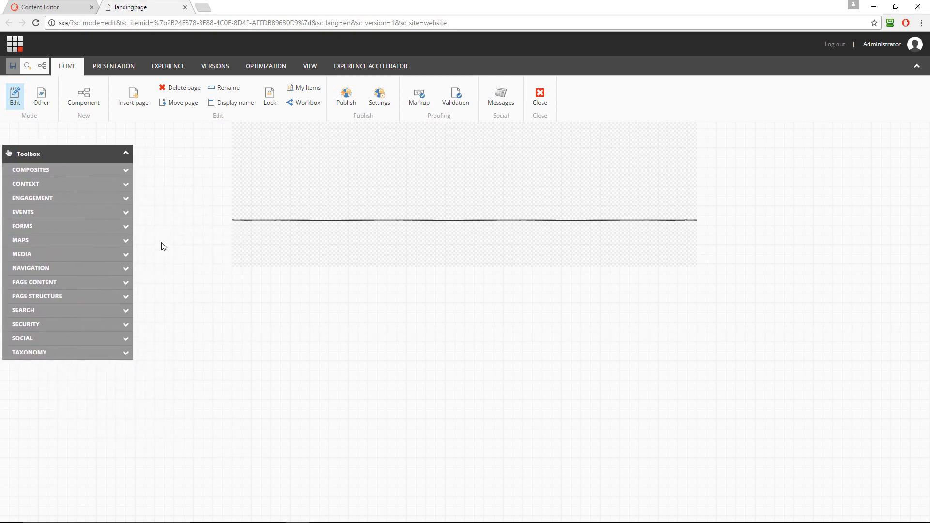
Step: Inspect the header, main and footer placeholders of the empty page
{"action": "left_click", "coordinate": [274, 171]}
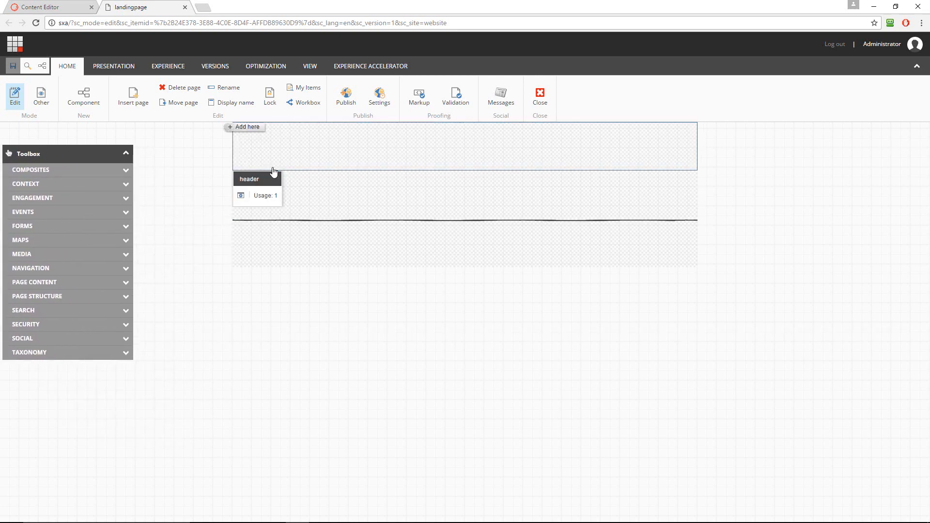
{"action": "left_click", "coordinate": [357, 199]}
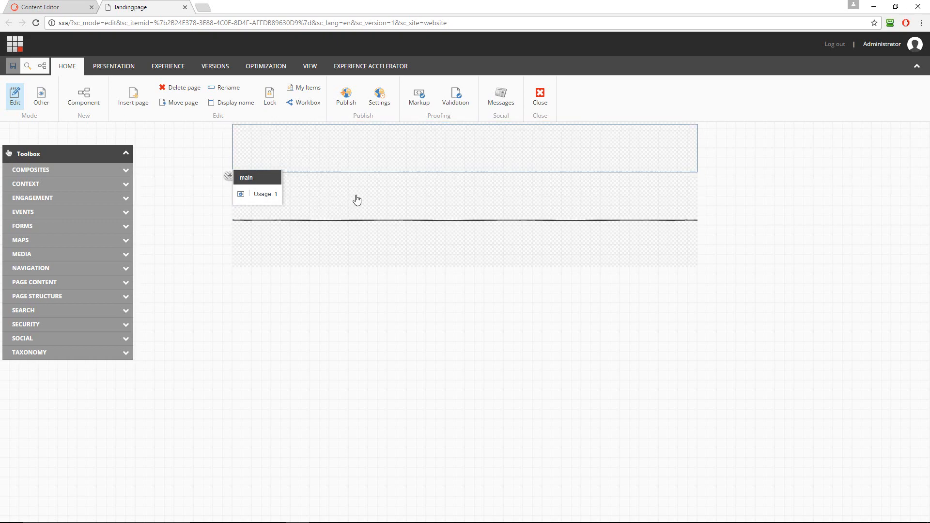
{"action": "left_click", "coordinate": [356, 245]}
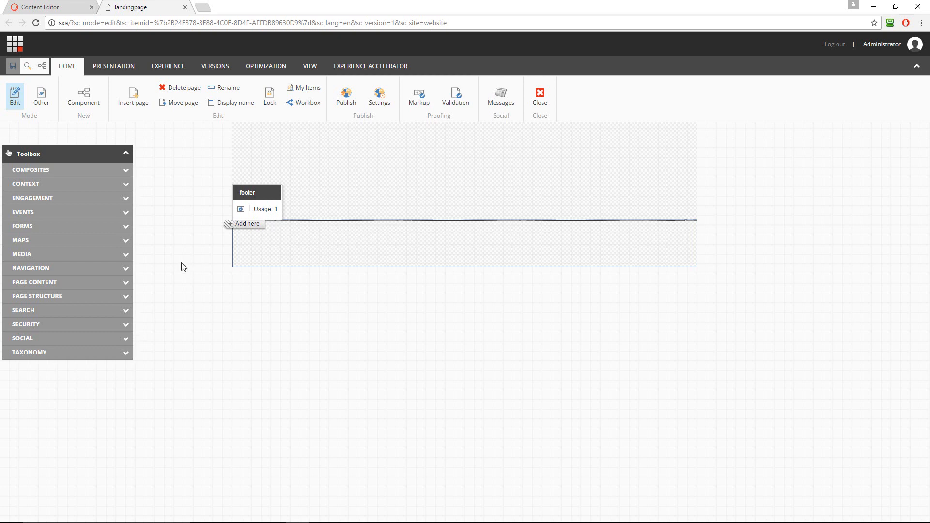
{"action": "left_click", "coordinate": [136, 257]}
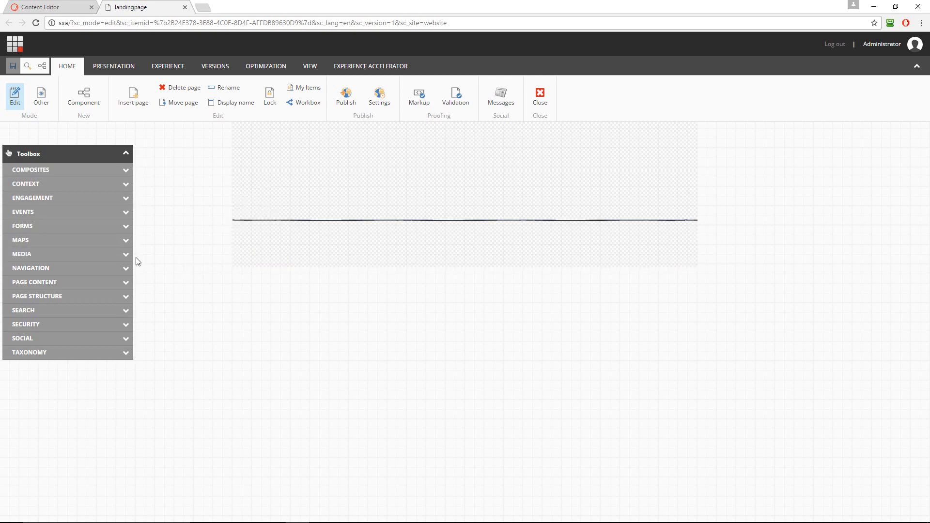
Step: Add an Image (Reusable) component to the header placeholder with a new content item named Header under Images
{"action": "left_click", "coordinate": [127, 256]}
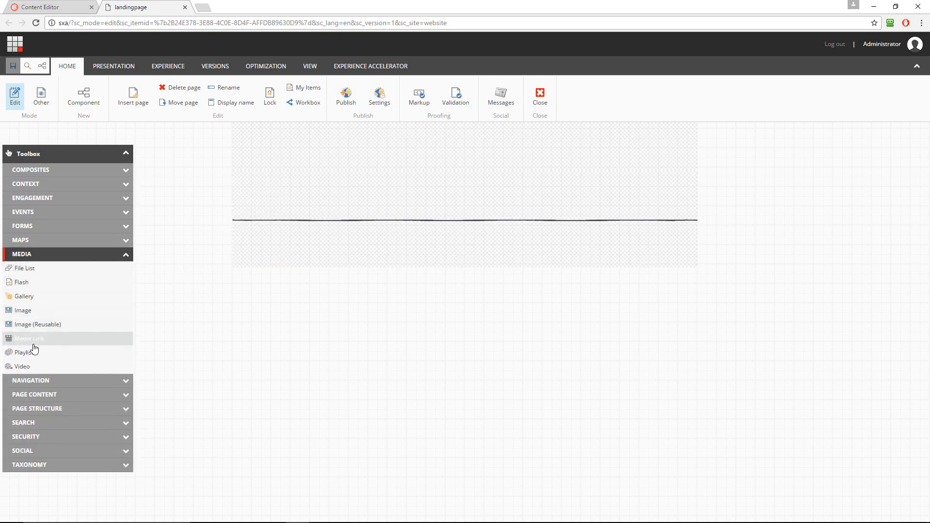
{"action": "left_click_drag", "start_coordinate": [26, 328], "coordinate": [392, 153]}
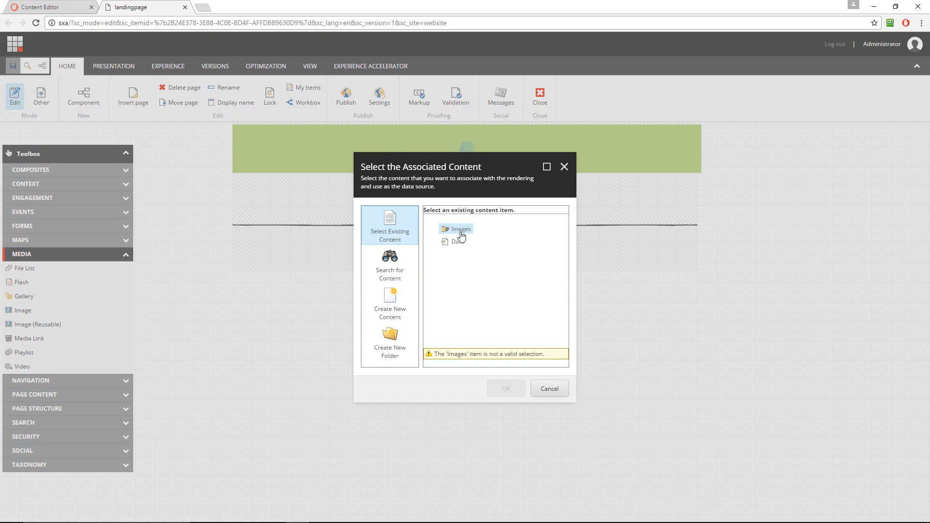
{"action": "left_click", "coordinate": [402, 305]}
{"action": "key", "text": "BackSpace"}
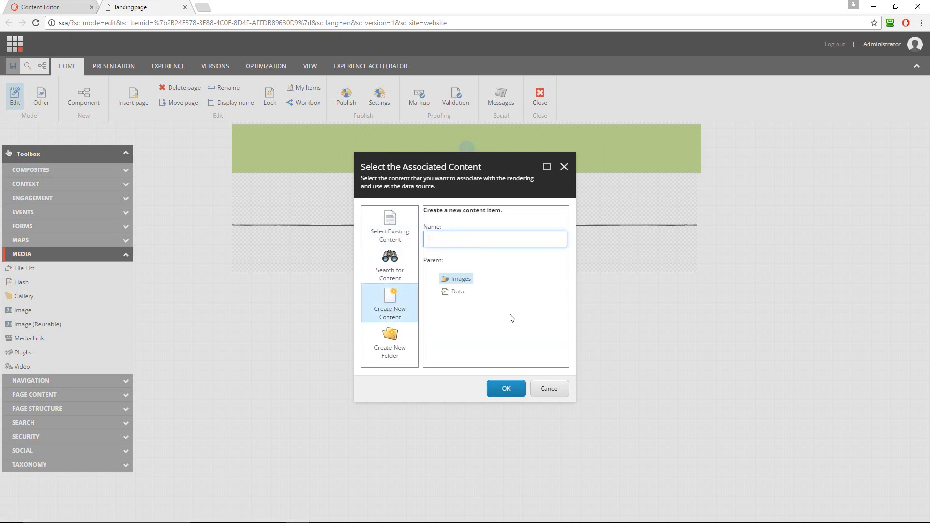
{"action": "type", "text": "Header"}
{"action": "key", "text": "Return"}
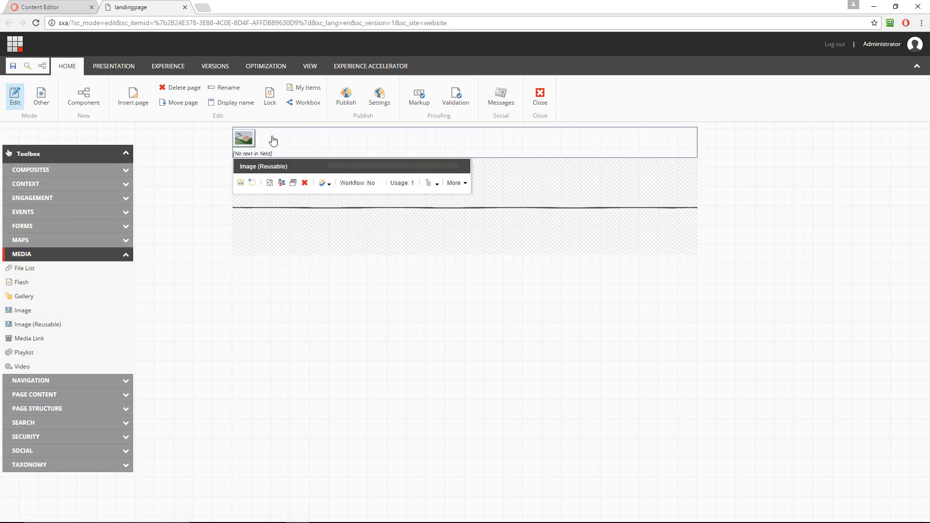
Step: Upload the image file 04017_matherpoint_4096x1024 into the Media folder while choosing a picture for the header image
{"action": "left_click", "coordinate": [240, 140]}
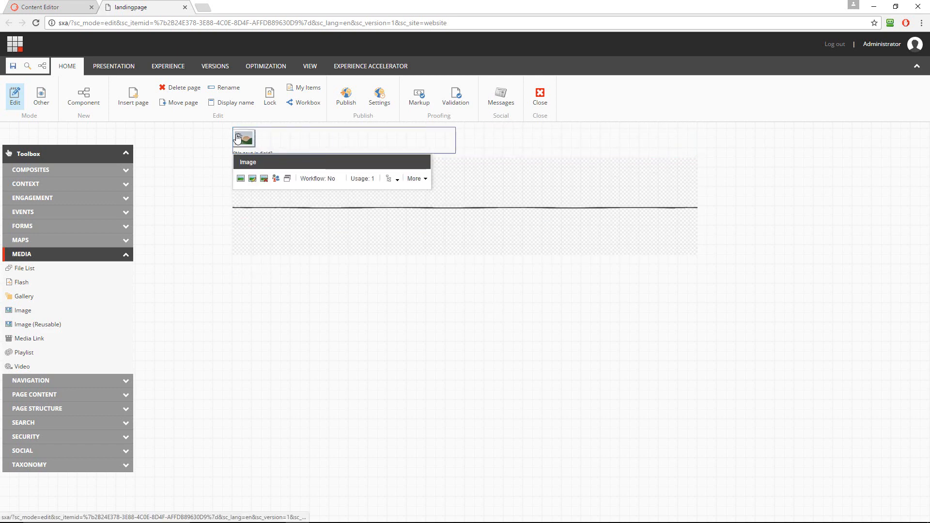
{"action": "left_click", "coordinate": [240, 175]}
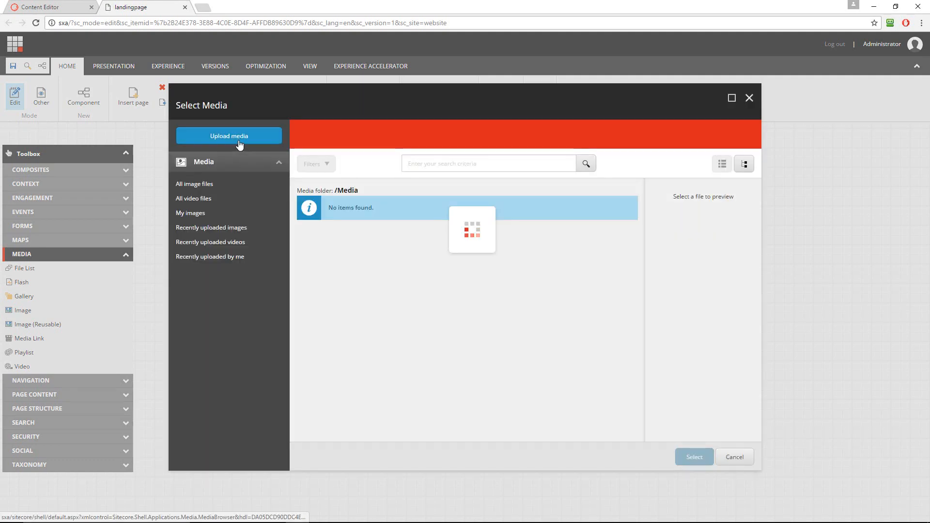
{"action": "left_click", "coordinate": [239, 138]}
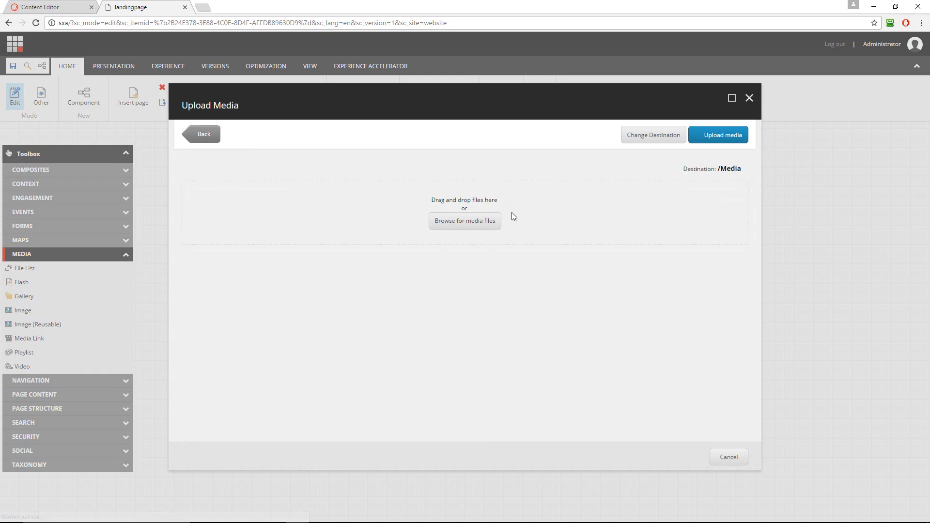
{"action": "left_click", "coordinate": [463, 224]}
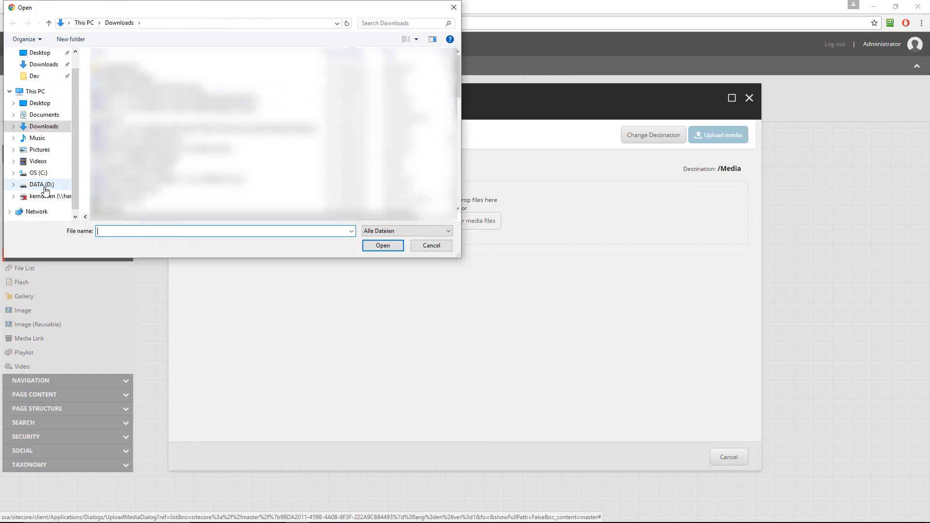
{"action": "left_click", "coordinate": [41, 174]}
{"action": "double_click", "coordinate": [154, 190]}
{"action": "key", "text": "n"}
{"action": "key", "text": "Return"}
{"action": "key", "text": "o"}
{"action": "key", "text": "Return"}
{"action": "key", "text": "b"}
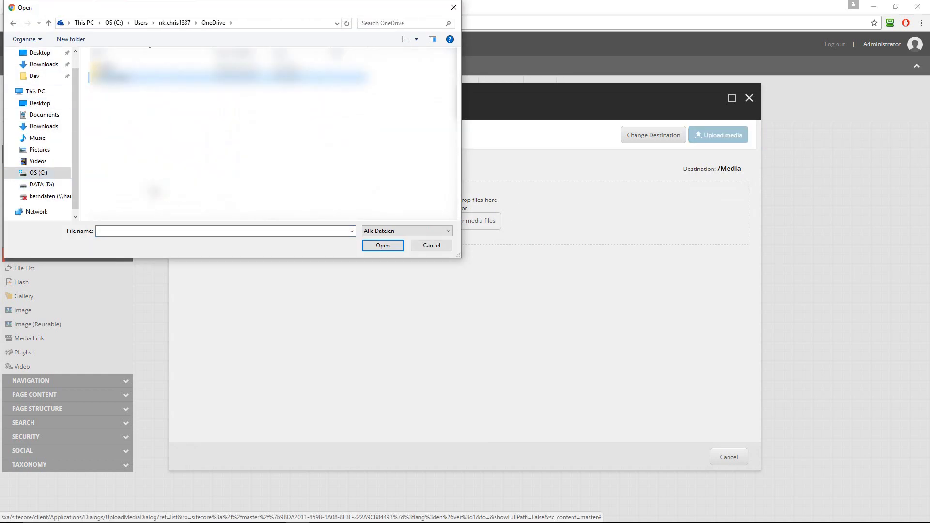
{"action": "key", "text": "Return"}
{"action": "key", "text": "b"}
{"action": "key", "text": "Return"}
{"action": "key", "text": "Down"}
{"action": "key", "text": "Down"}
{"action": "key", "text": "Down"}
{"action": "key", "text": "Up"}
{"action": "key", "text": "Right"}
{"action": "key", "text": "Right"}
{"action": "key", "text": "Right"}
{"action": "key", "text": "Right"}
{"action": "key", "text": "Return"}
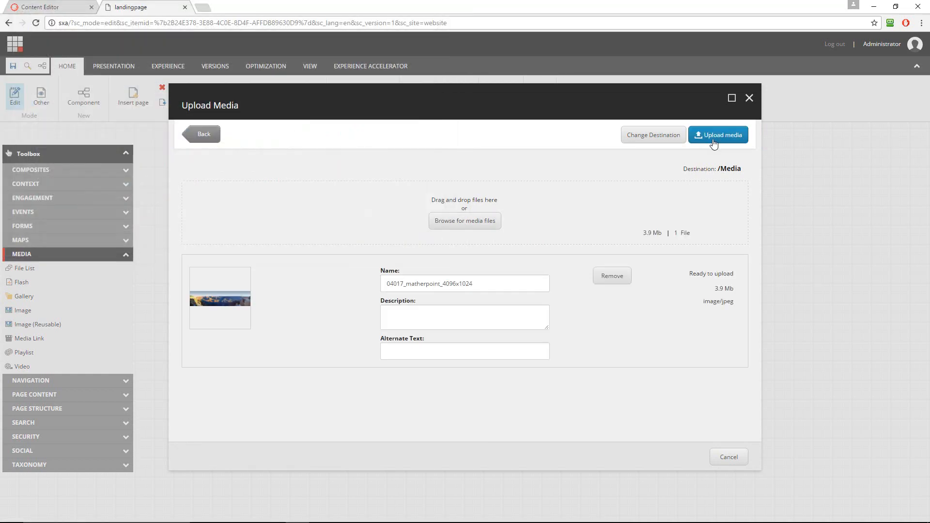
{"action": "left_click", "coordinate": [715, 141]}
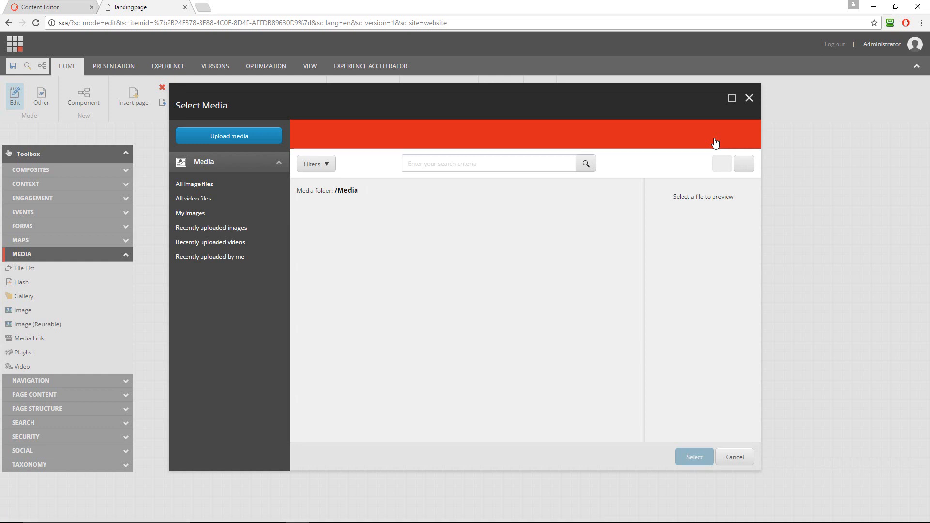
Step: Assign 04017_matherpoint_4096x1024 from the Media tree to the header image component
{"action": "left_click", "coordinate": [745, 165]}
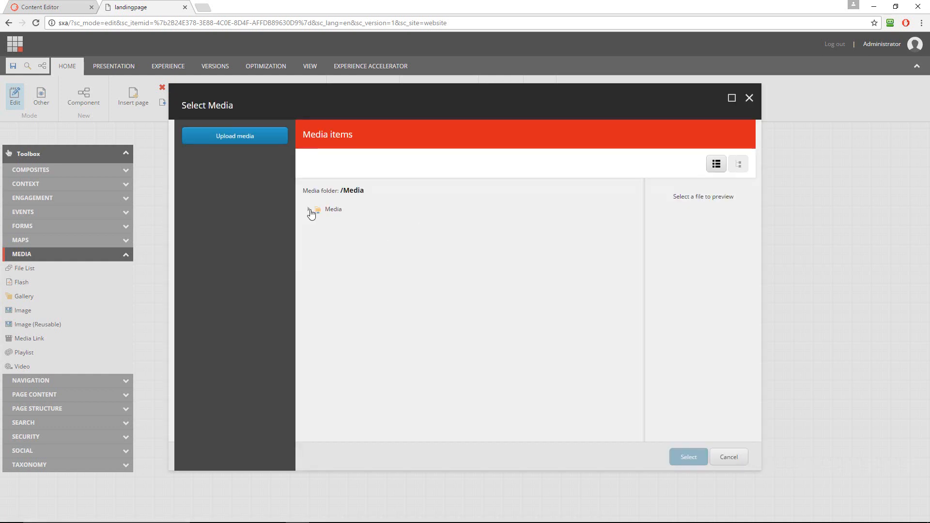
{"action": "left_click", "coordinate": [310, 211]}
{"action": "left_click", "coordinate": [358, 219]}
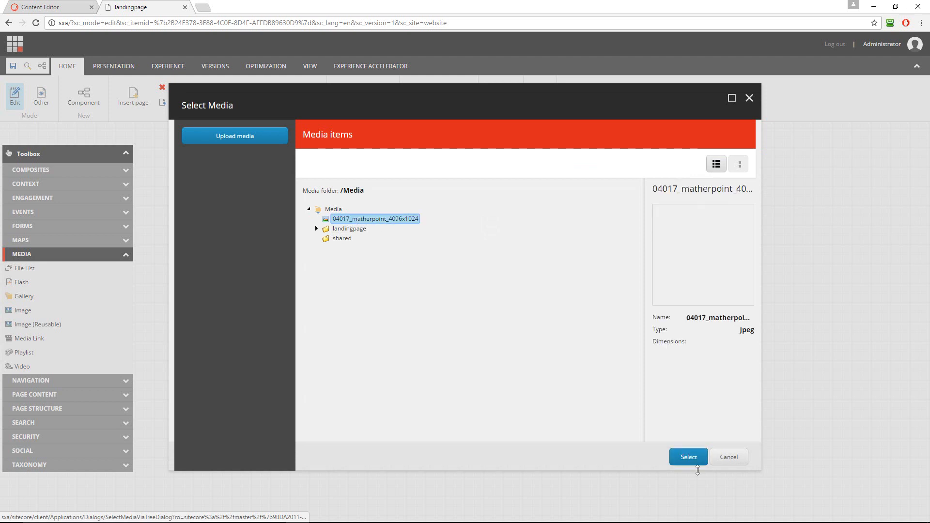
{"action": "left_click", "coordinate": [689, 459]}
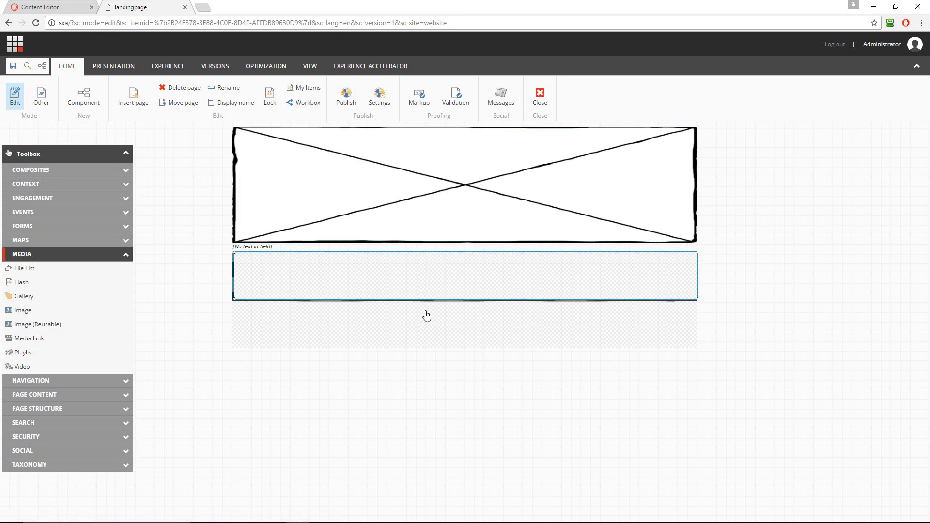
Step: Add a Rich Text (Reusable) component to the footer placeholder with a new content item named Footer under Texts
{"action": "left_click", "coordinate": [420, 339]}
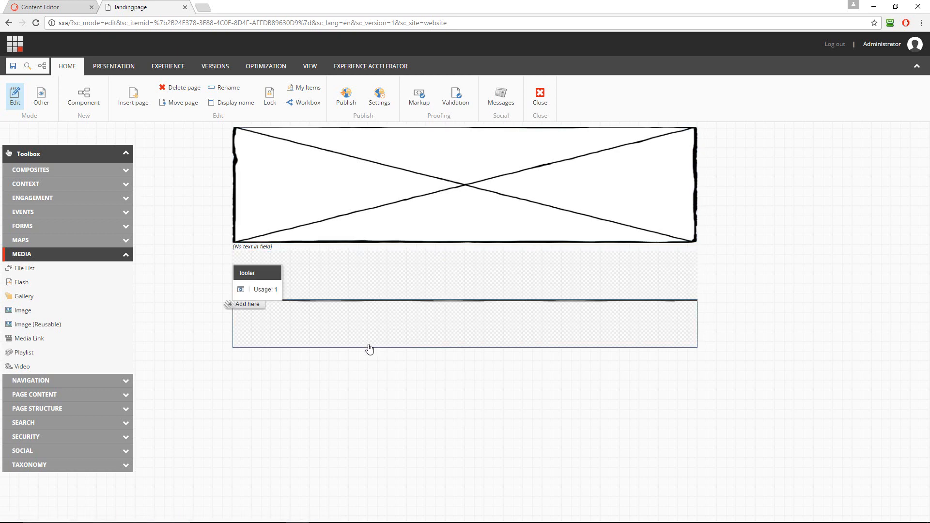
{"action": "left_click", "coordinate": [126, 260]}
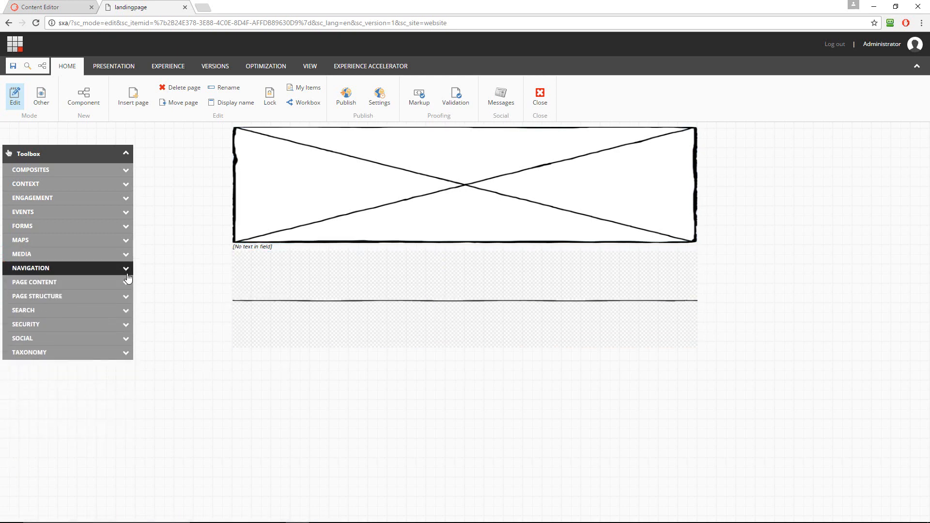
{"action": "left_click", "coordinate": [125, 283]}
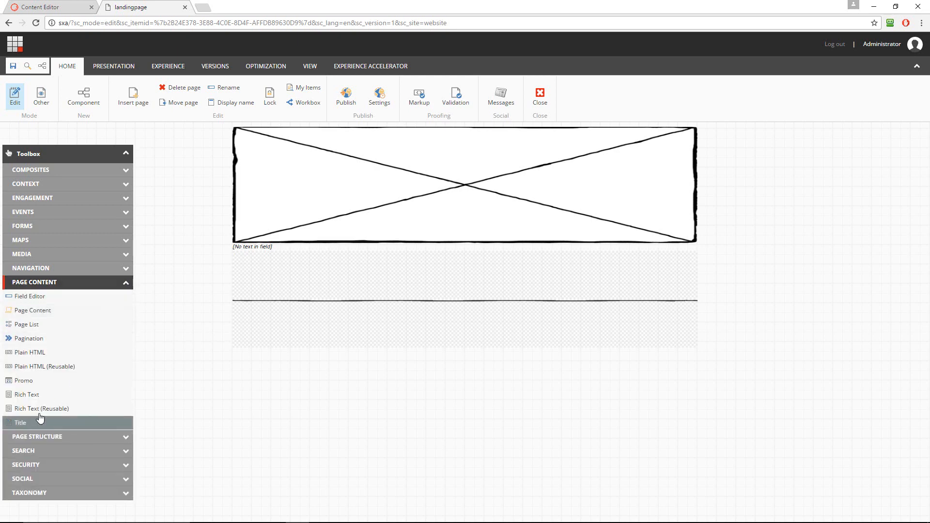
{"action": "left_click_drag", "start_coordinate": [36, 413], "coordinate": [342, 329]}
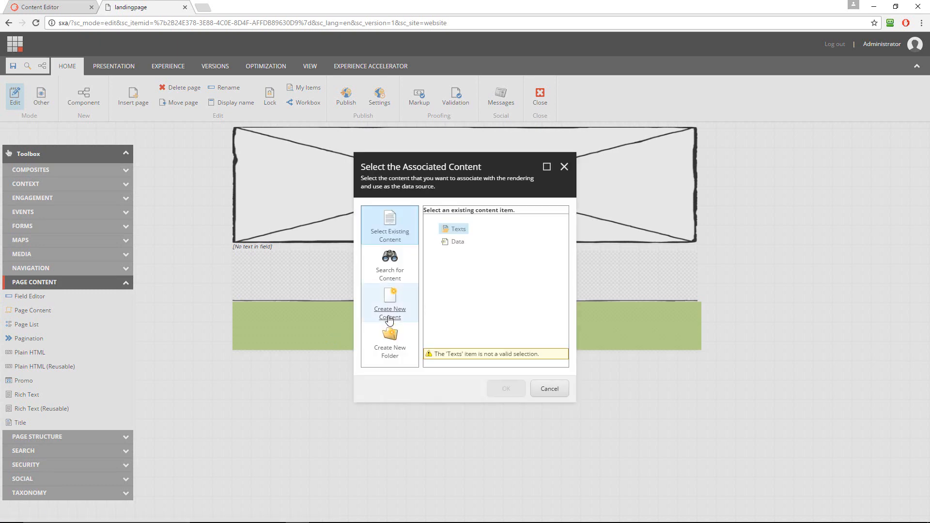
{"action": "left_click", "coordinate": [389, 298]}
{"action": "type", "text": "Footer"}
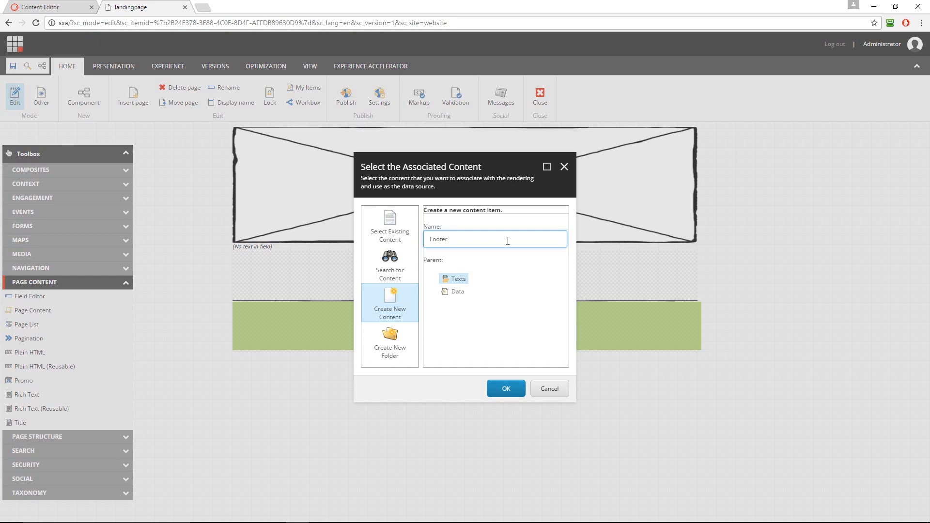
{"action": "key", "text": "Return"}
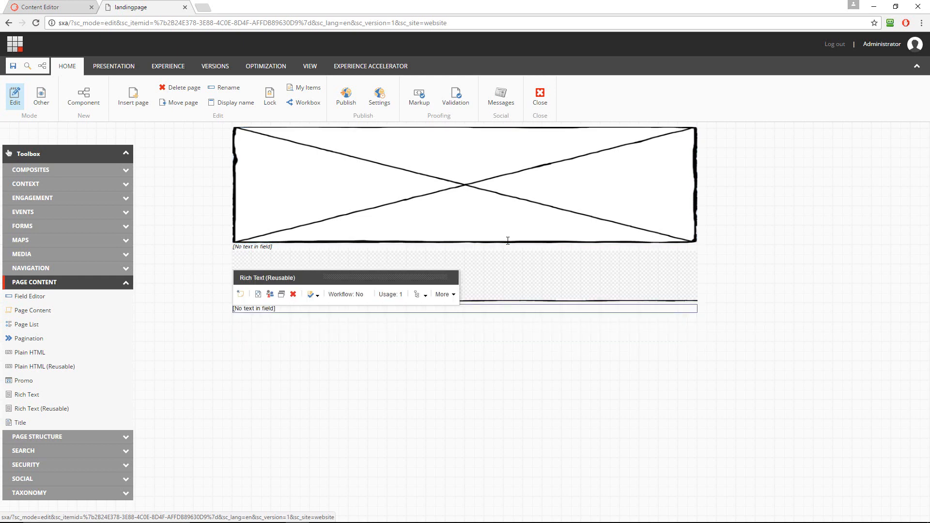
Step: Enter "(c) the goodguys inc." as the footer text and save the page
{"action": "left_click", "coordinate": [258, 310]}
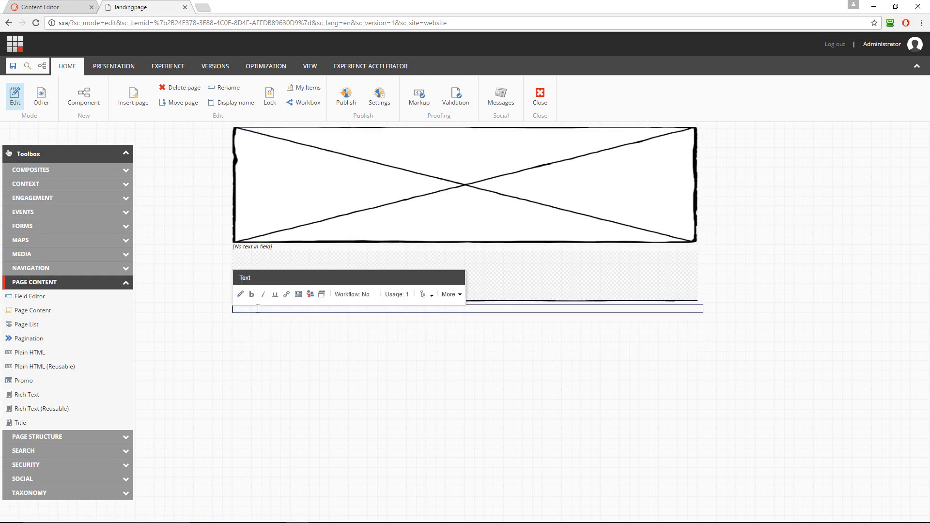
{"action": "type", "text": "(C)"}
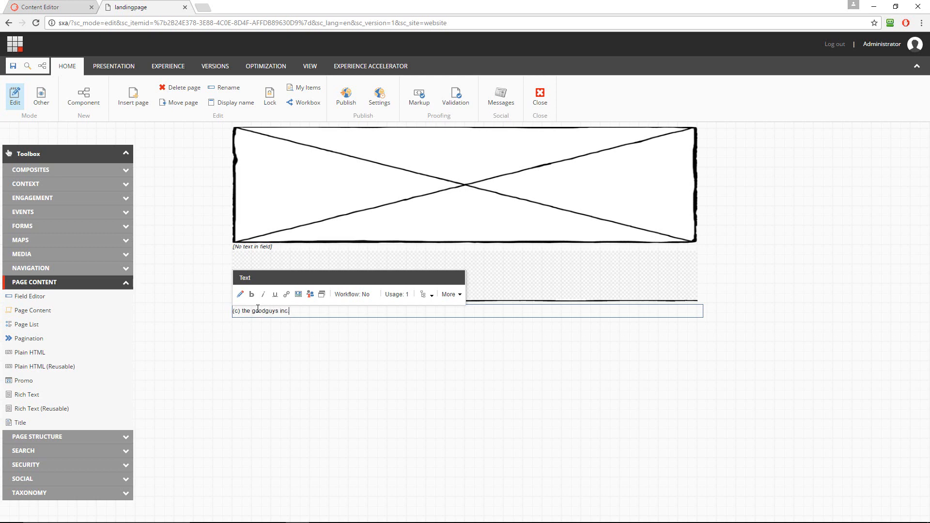
{"action": "left_click", "coordinate": [13, 70]}
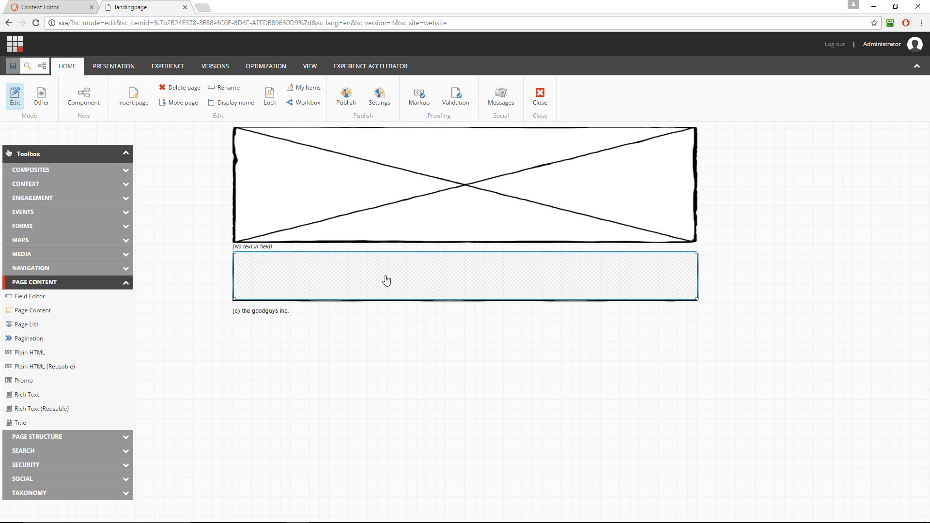
Step: Add a Title component to the main placeholder, accepting its default control properties
{"action": "left_click_drag", "start_coordinate": [9, 426], "coordinate": [308, 283]}
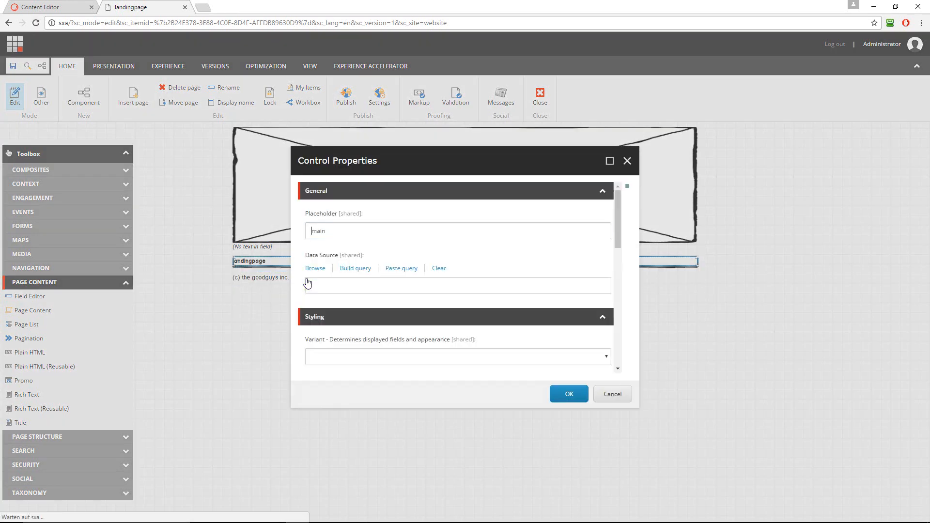
{"action": "left_click", "coordinate": [557, 400]}
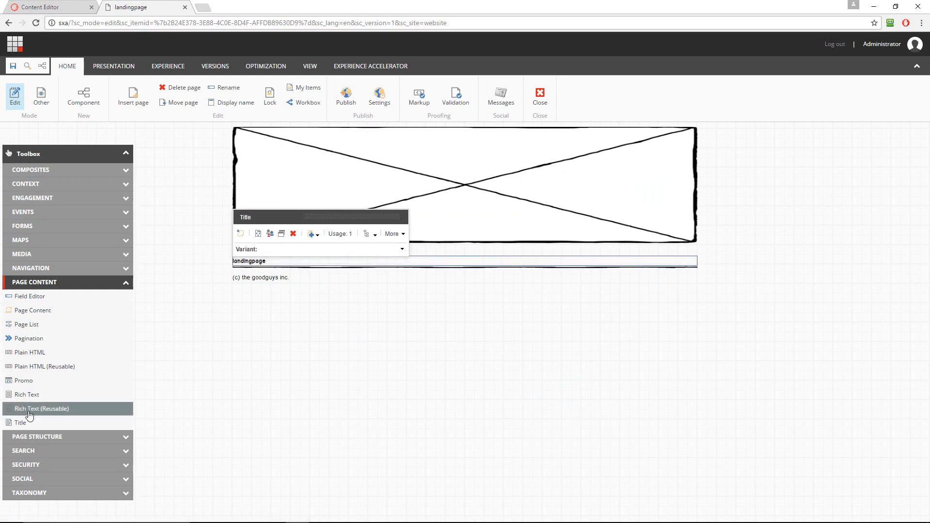
{"action": "left_click_drag", "start_coordinate": [29, 415], "coordinate": [61, 397]}
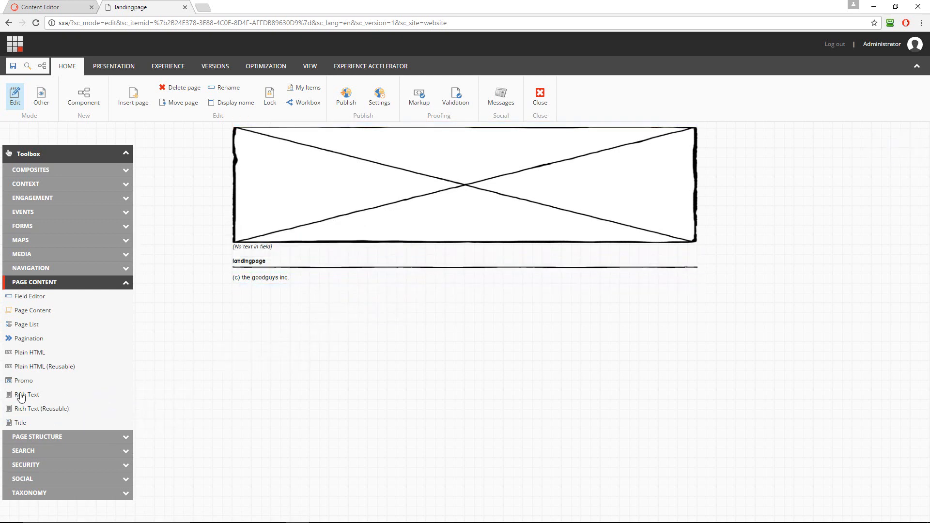
Step: Add a Page Content component with default properties to the main placeholder and move it below the landingpage title
{"action": "mouse_move", "coordinate": [30, 310]}
{"action": "left_mouse_down"}
{"action": "mouse_move", "coordinate": [21, 324]}
{"action": "mouse_move", "coordinate": [342, 276]}
{"action": "mouse_move", "coordinate": [334, 271]}
{"action": "left_mouse_up"}
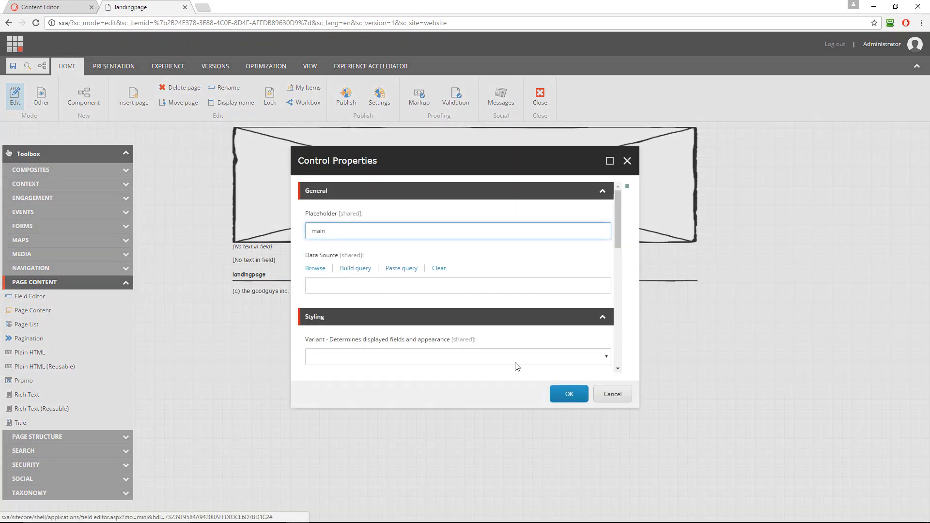
{"action": "left_click", "coordinate": [571, 394]}
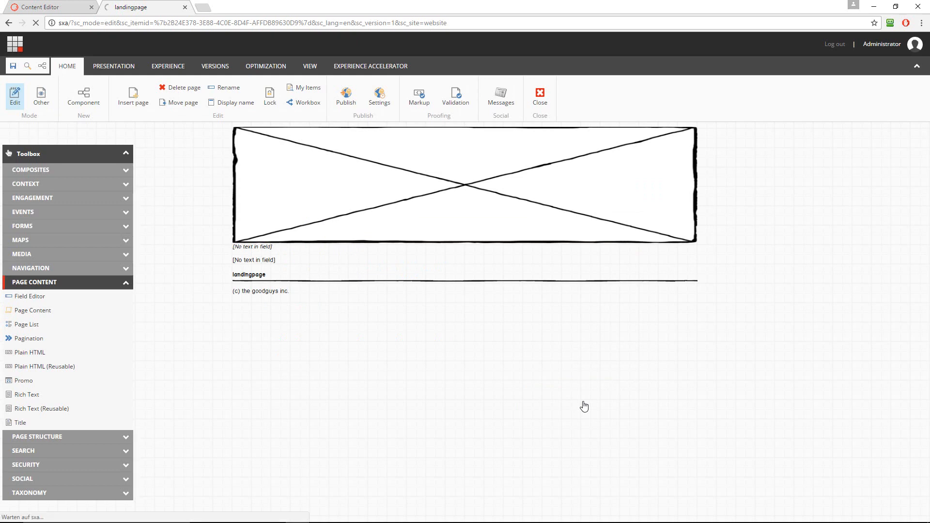
{"action": "left_click", "coordinate": [254, 260]}
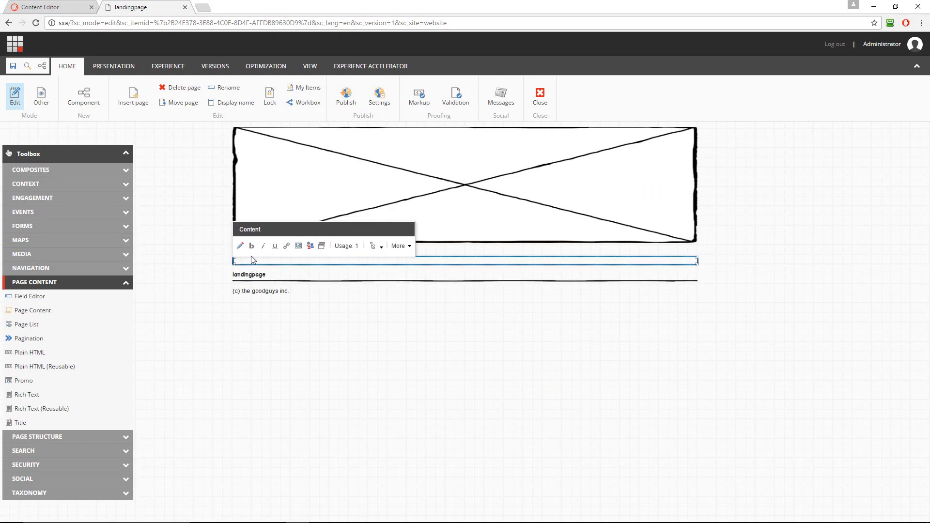
{"action": "left_click", "coordinate": [374, 247]}
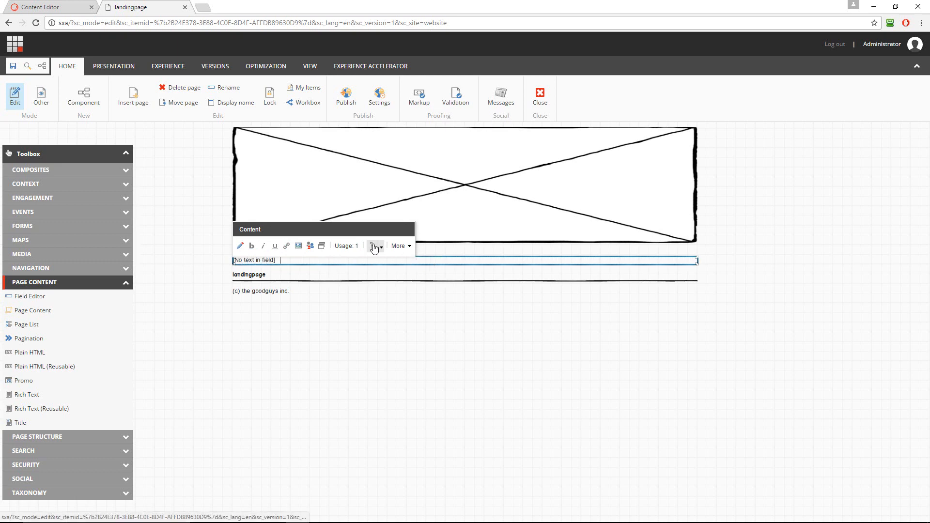
{"action": "left_click", "coordinate": [393, 262]}
{"action": "left_click", "coordinate": [259, 234]}
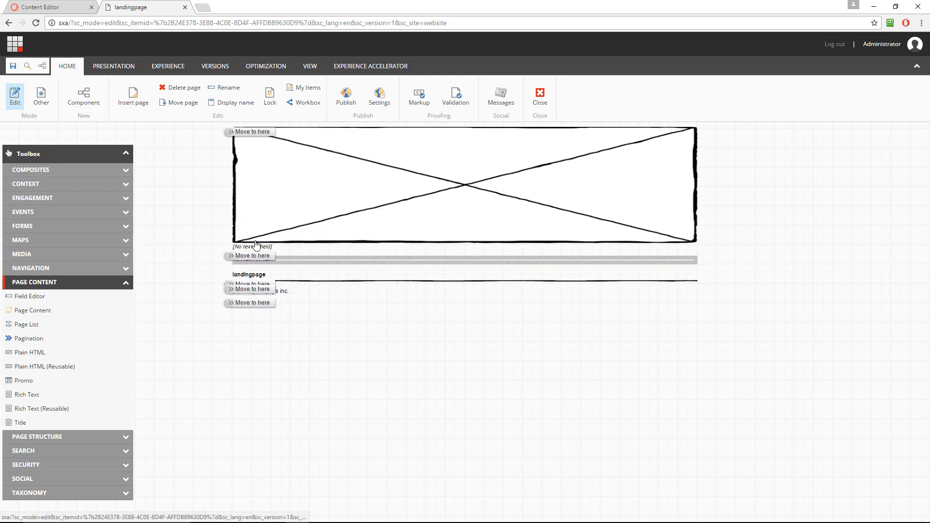
{"action": "left_click", "coordinate": [259, 286]}
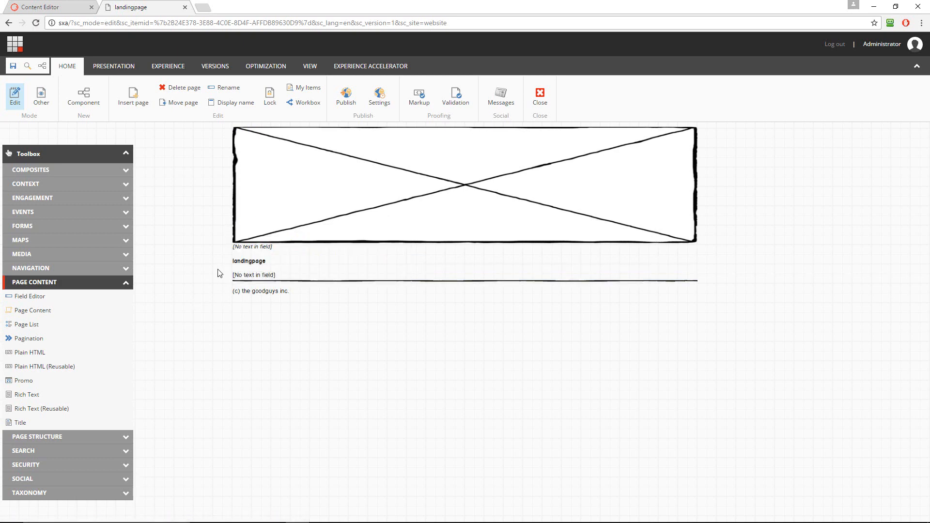
{"action": "left_click", "coordinate": [236, 261]}
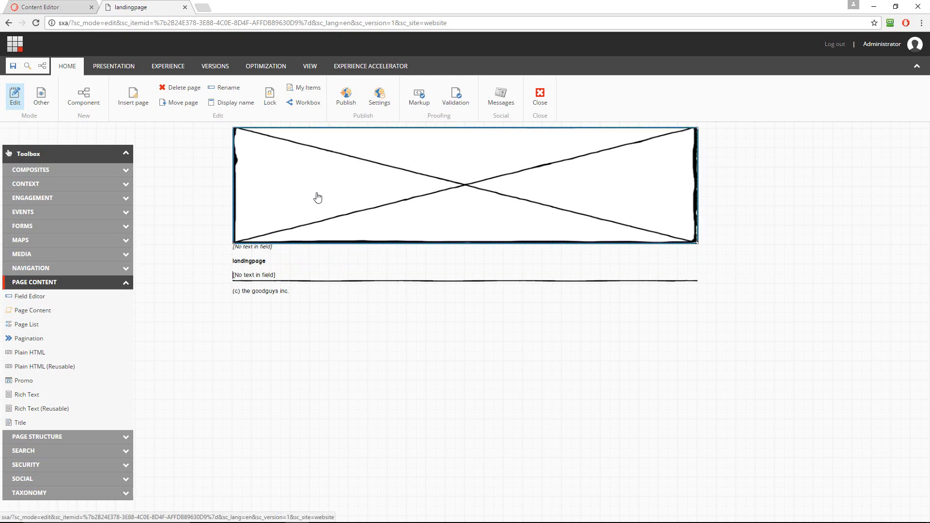
Step: Switch to the Content Editor and open the netzkern theme in the Media Library under Project/netzkern/landingpage
{"action": "left_click", "coordinate": [49, 7]}
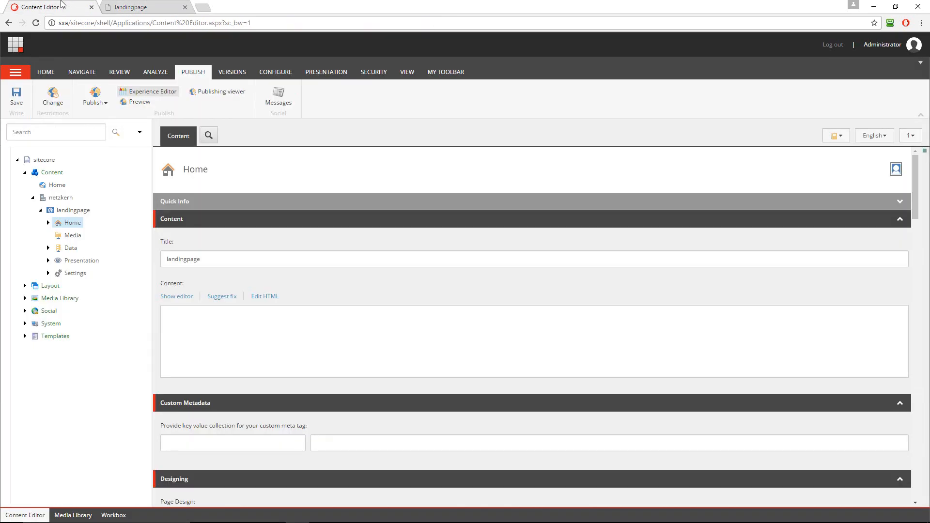
{"action": "left_click", "coordinate": [25, 287]}
{"action": "left_click", "coordinate": [25, 286]}
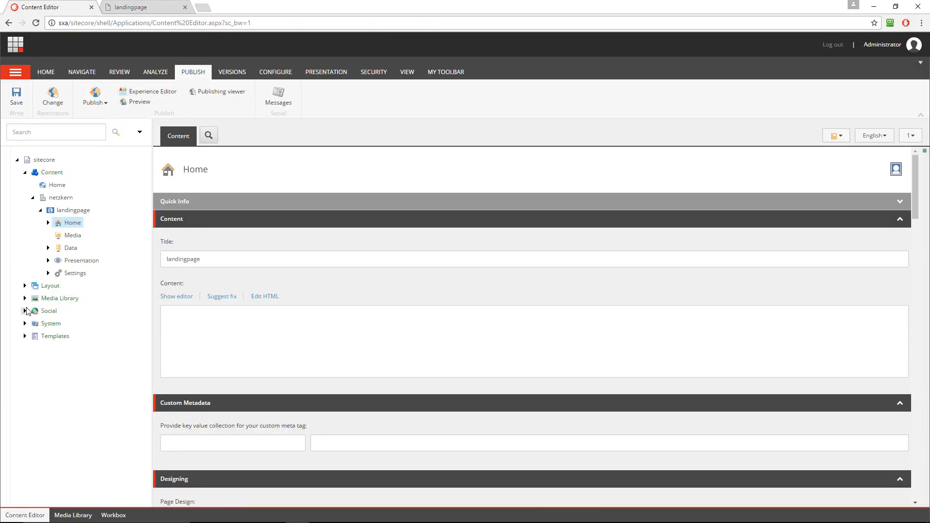
{"action": "left_click", "coordinate": [24, 298]}
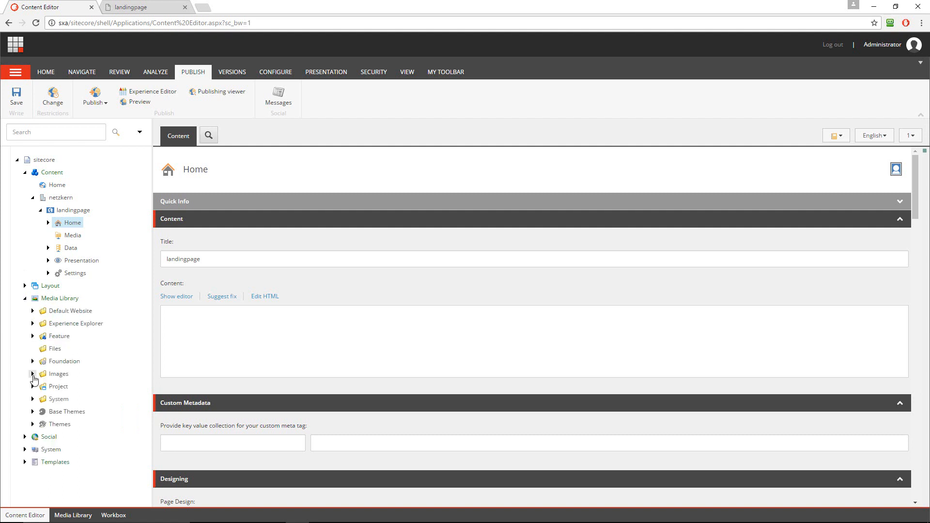
{"action": "left_click", "coordinate": [32, 386]}
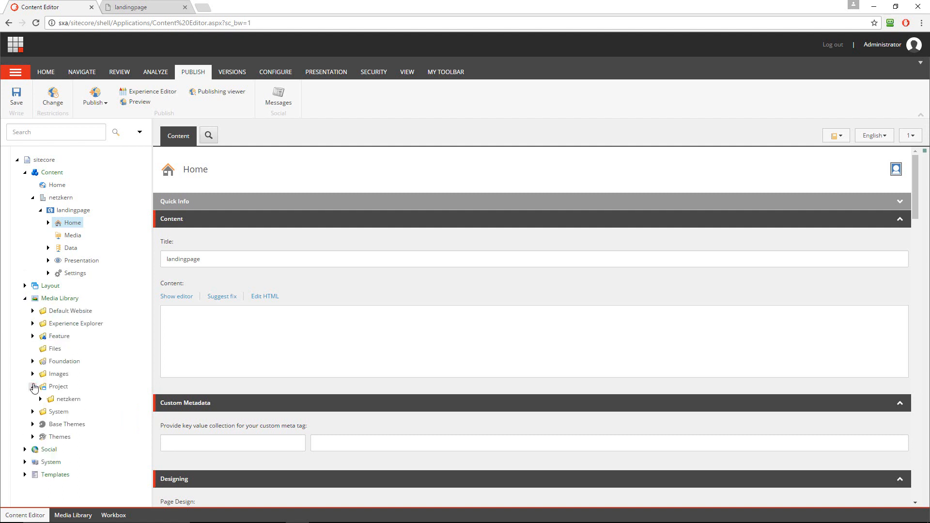
{"action": "left_click", "coordinate": [40, 400]}
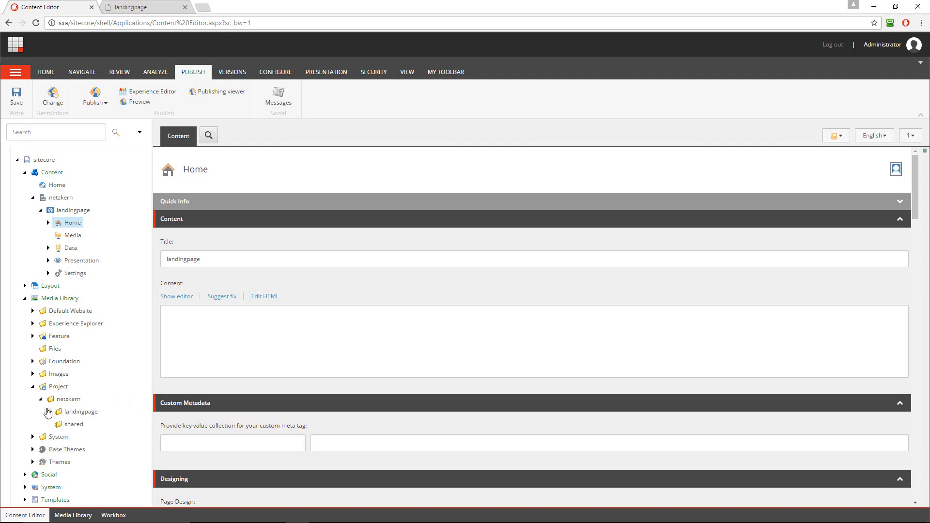
{"action": "left_click", "coordinate": [48, 411]}
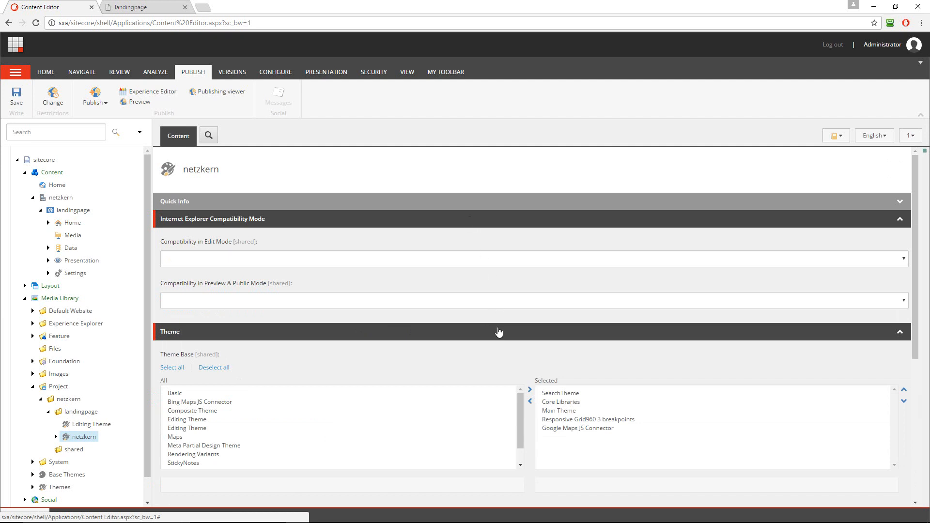
Step: Enable the WideHeader global class for the netzkern theme and save the item
{"action": "scroll", "coordinate": [516, 364], "scroll_direction": "down", "scroll_amount": 5}
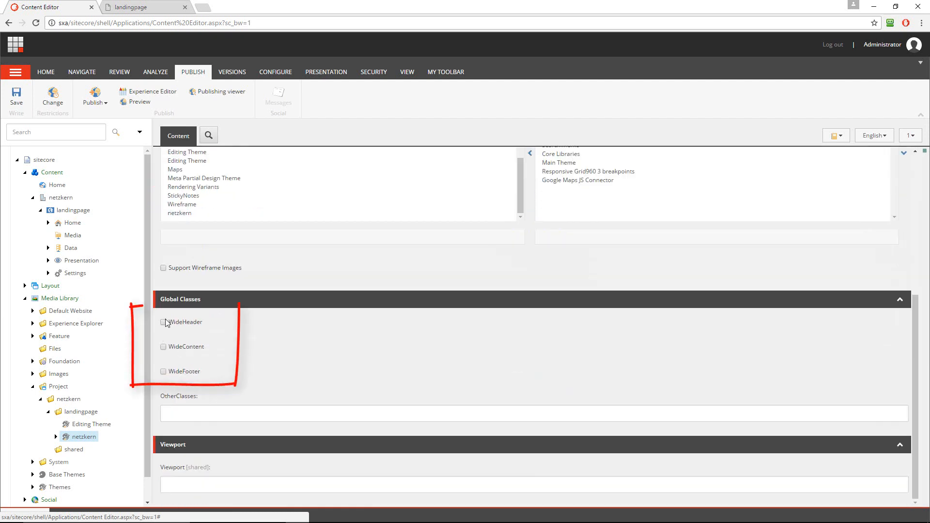
{"action": "left_click", "coordinate": [12, 101]}
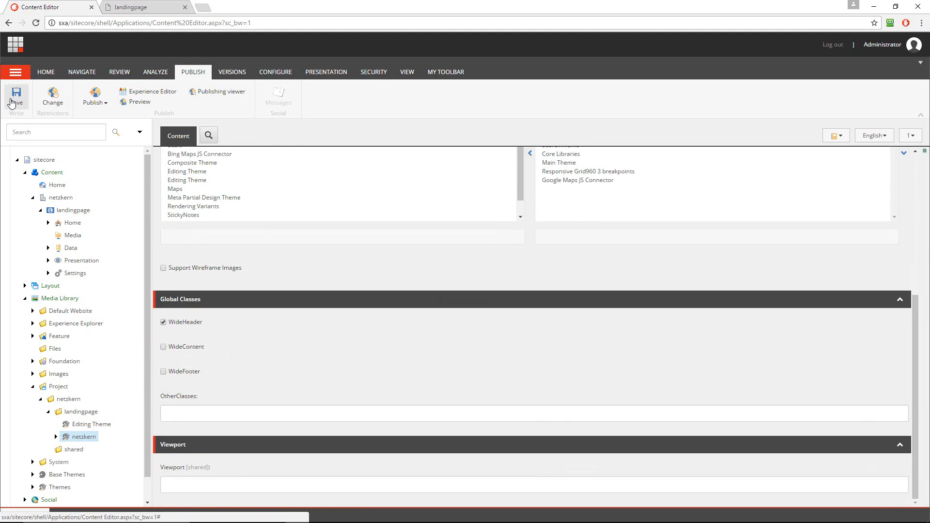
Step: Switch to the landingpage in the Experience Editor, set the Default device's theme to netzkern, and save the page
{"action": "left_click", "coordinate": [139, 5]}
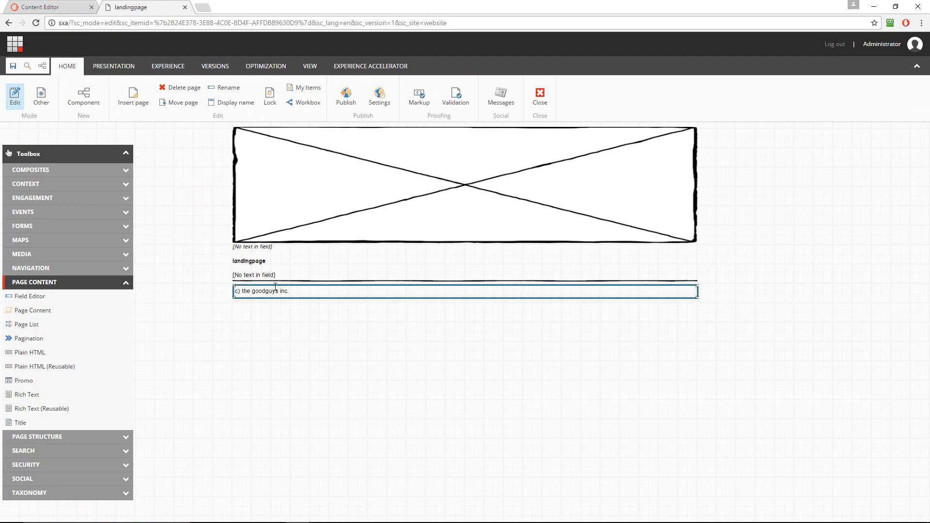
{"action": "left_click", "coordinate": [383, 65]}
{"action": "left_click", "coordinate": [349, 91]}
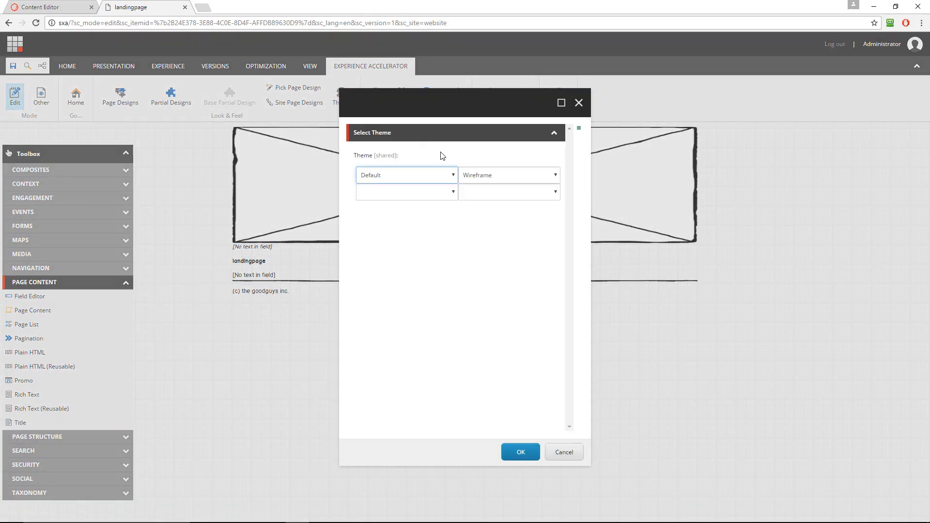
{"action": "left_click", "coordinate": [497, 175]}
{"action": "left_click", "coordinate": [492, 205]}
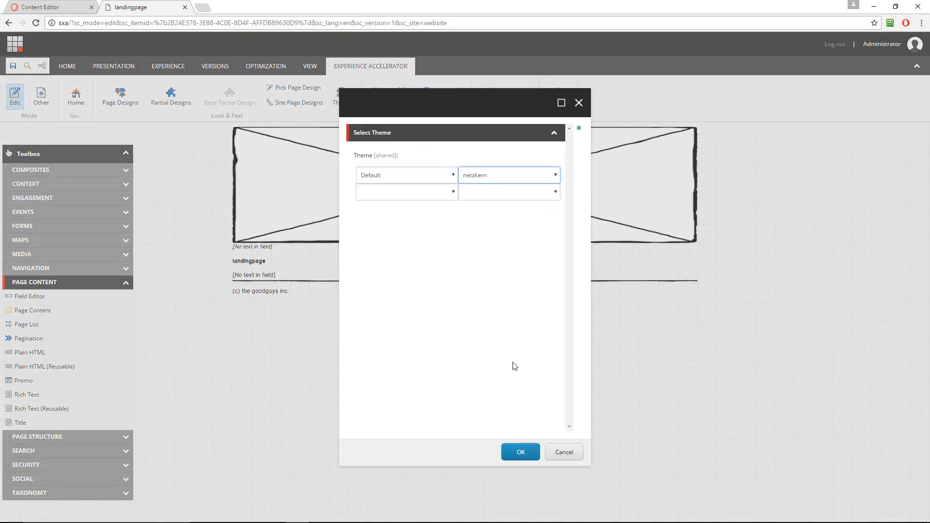
{"action": "left_click", "coordinate": [521, 453]}
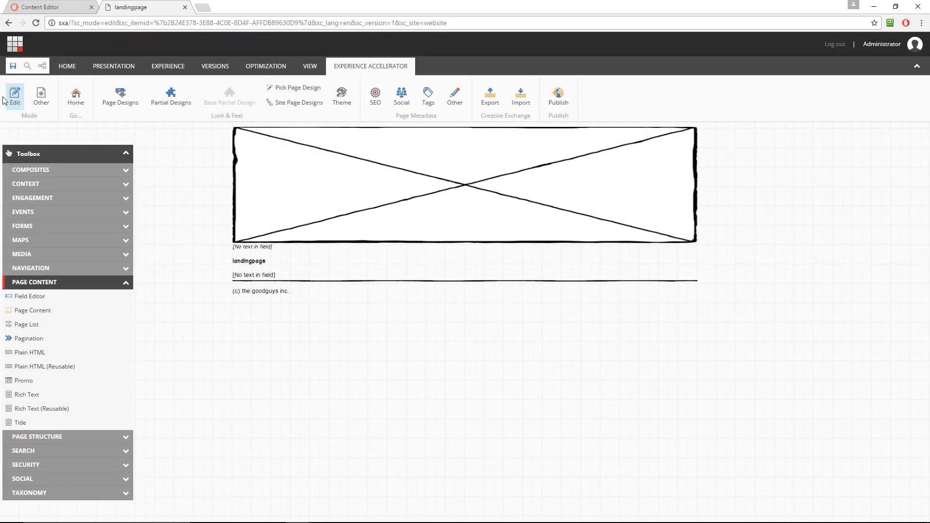
{"action": "left_click", "coordinate": [12, 67]}
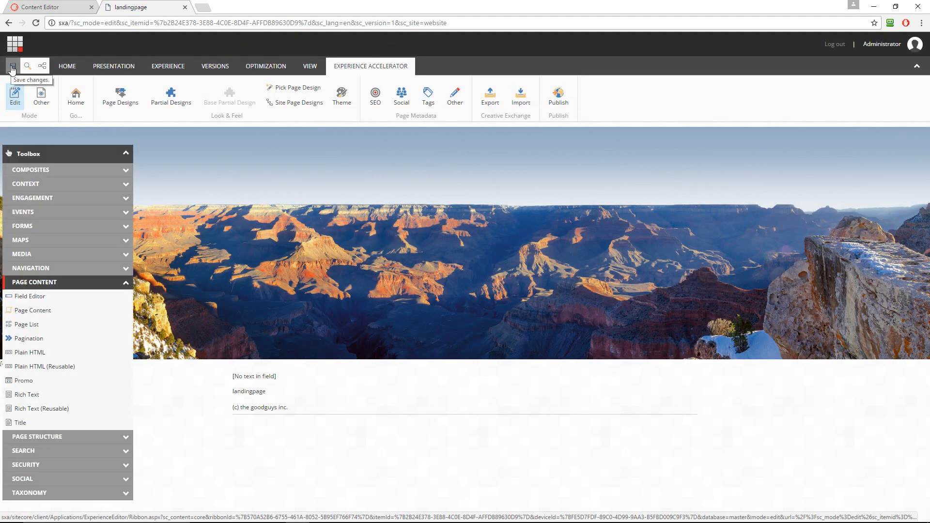
Step: Collapse the Toolbox, move the Page Content component below the landingpage title, and save the page
{"action": "left_click", "coordinate": [127, 153]}
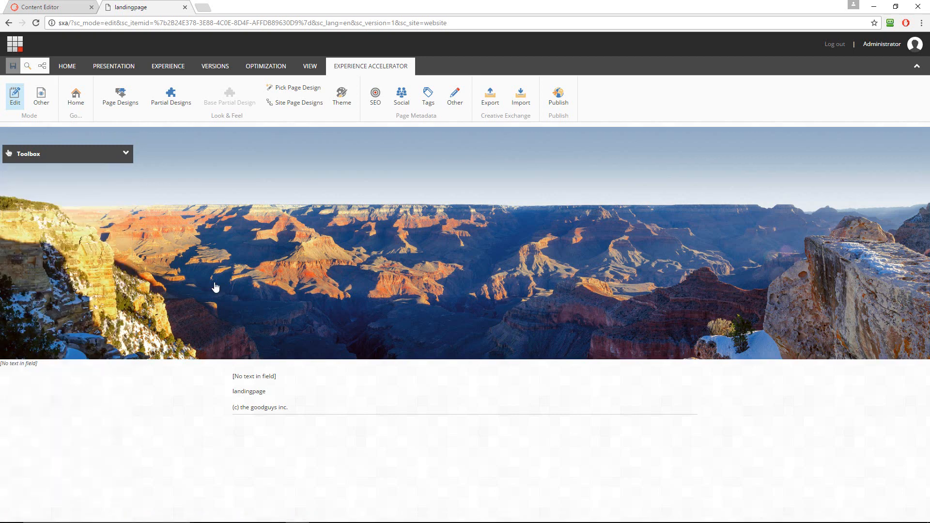
{"action": "left_click", "coordinate": [255, 375]}
{"action": "left_click", "coordinate": [253, 376]}
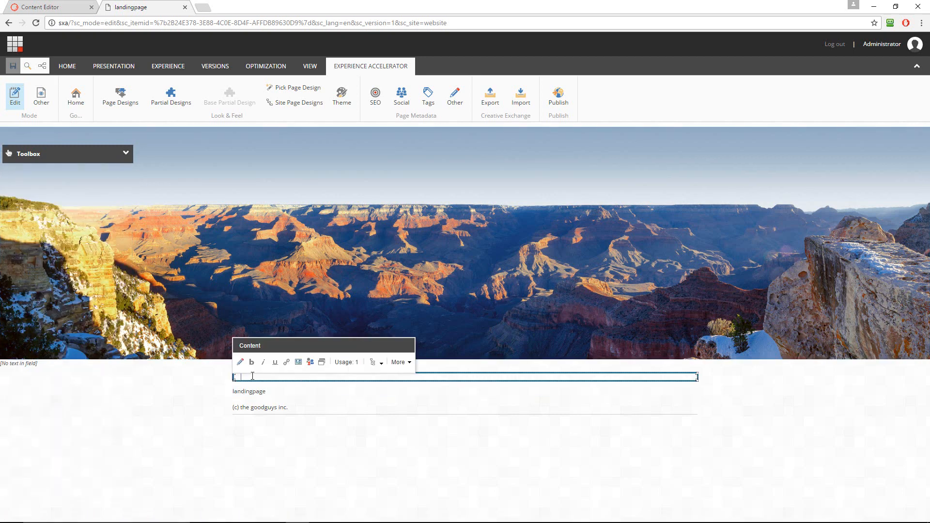
{"action": "left_click", "coordinate": [371, 364]}
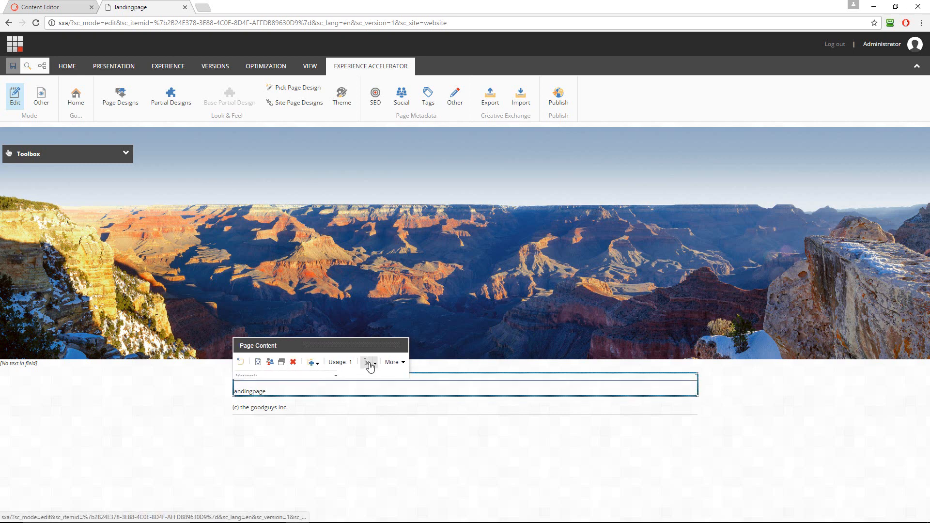
{"action": "left_click", "coordinate": [259, 351]}
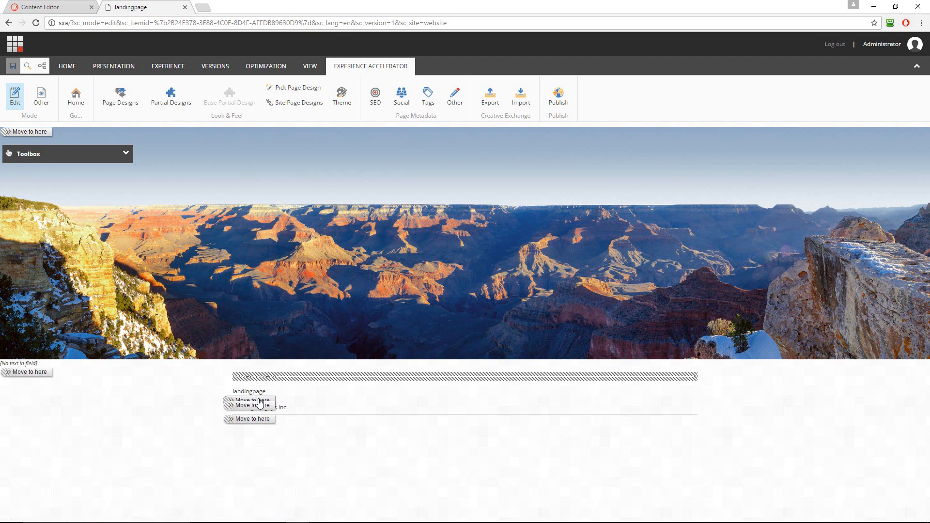
{"action": "left_click", "coordinate": [261, 402]}
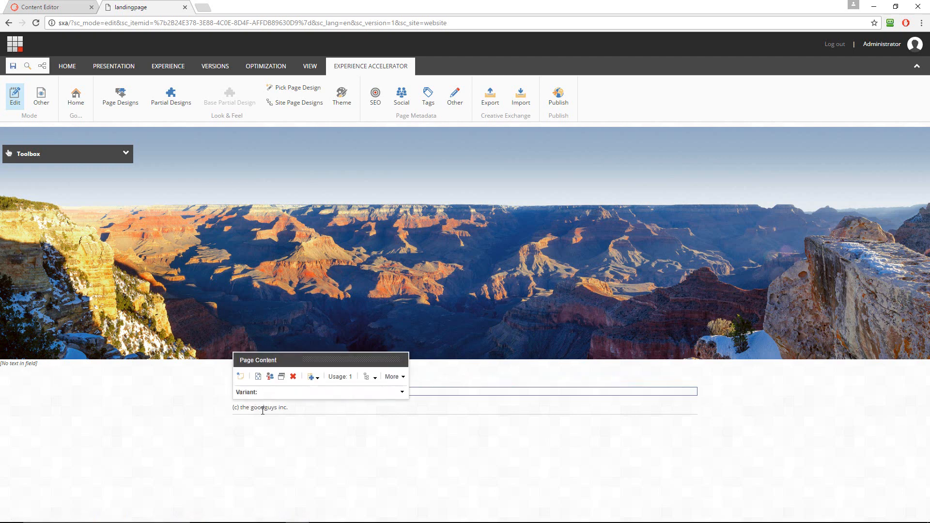
{"action": "left_click", "coordinate": [10, 69]}
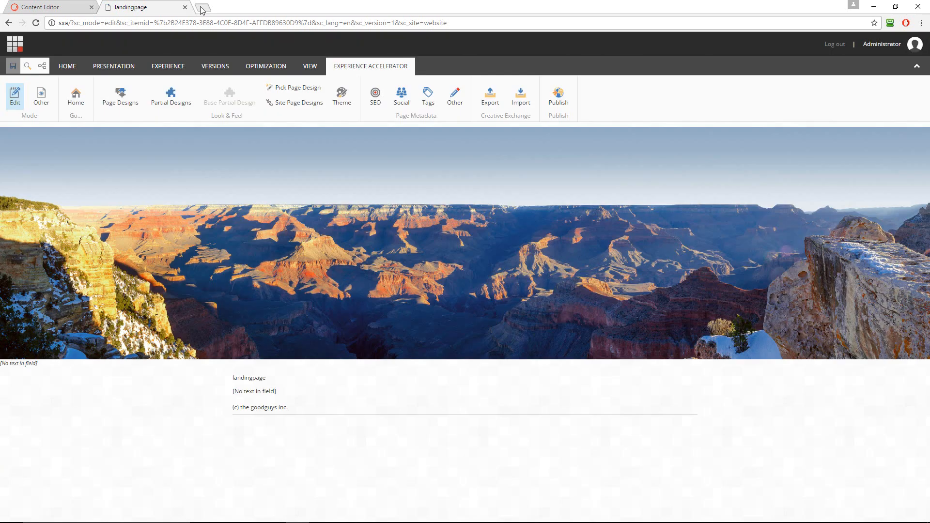
Step: Search the web for "lorem ipsum" in a new browser tab and open the lipsum.com site
{"action": "left_click", "coordinate": [202, 8]}
{"action": "type", "text": "lorem ipsum"}
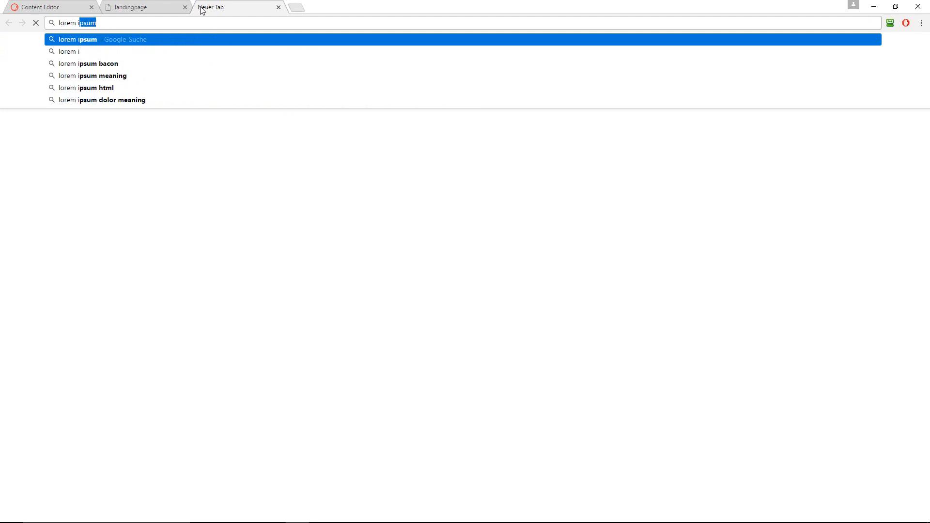
{"action": "key", "text": "Return"}
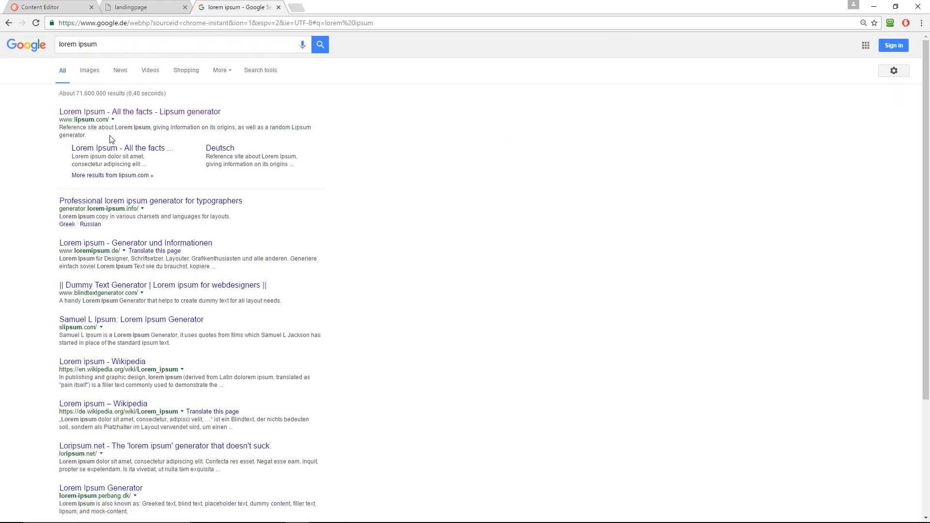
{"action": "left_click", "coordinate": [94, 114]}
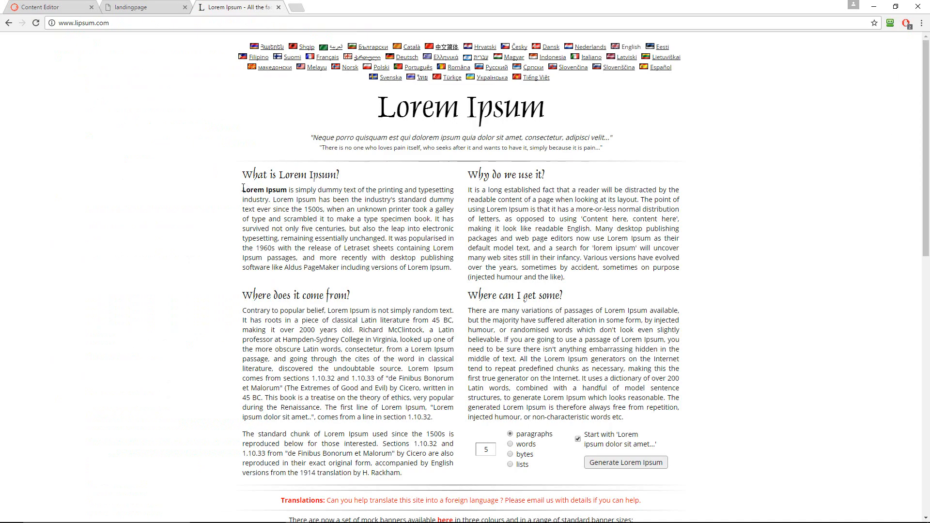
Step: Copy the text from "The standard Lorem Ipsum passage, used since the 1500s" through the end of the first 1914 translation
{"action": "left_click_drag", "start_coordinate": [243, 188], "coordinate": [431, 410]}
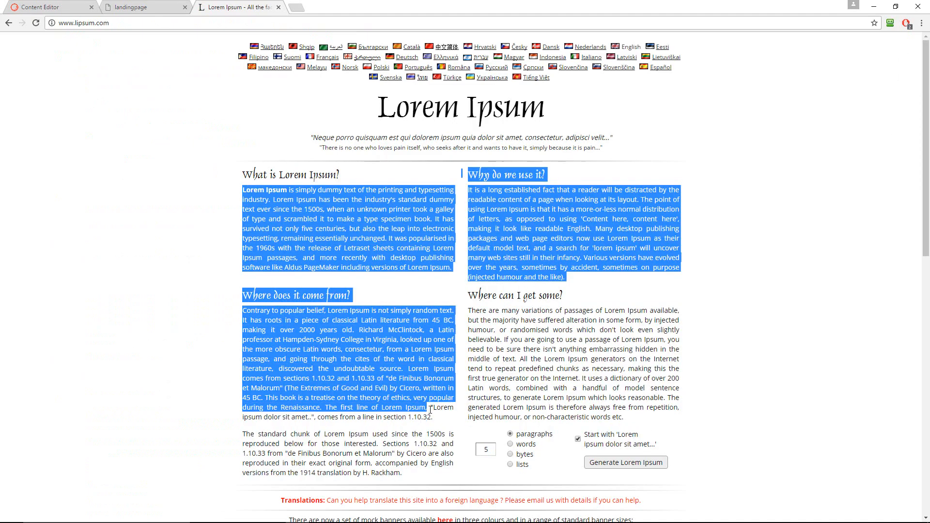
{"action": "scroll", "coordinate": [222, 116], "scroll_direction": "down", "scroll_amount": 10}
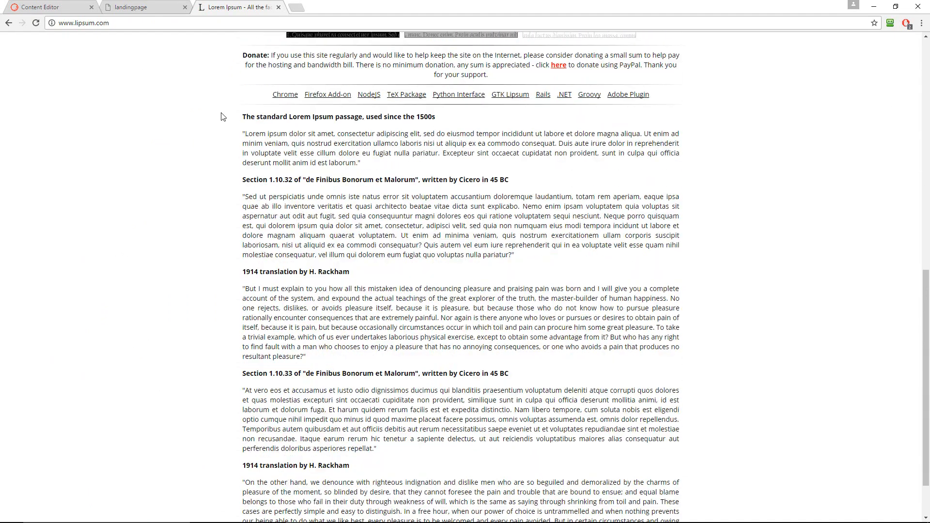
{"action": "left_click_drag", "start_coordinate": [243, 117], "coordinate": [348, 355]}
{"action": "key", "text": "ctrl+c"}
Step: Return to the landingpage, paste the copied passages into the Page Content's rich text editor, and check the HTML source
{"action": "left_click", "coordinate": [146, 7]}
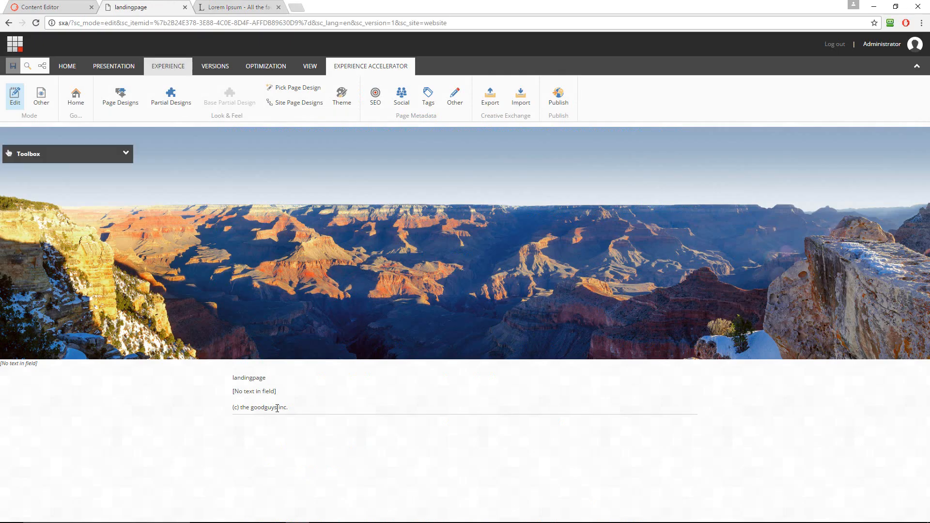
{"action": "left_click", "coordinate": [268, 391]}
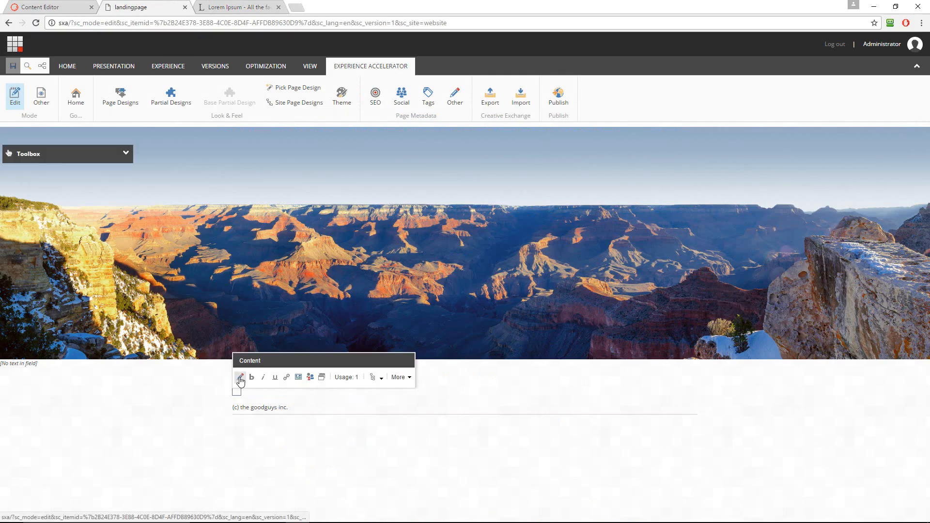
{"action": "left_click", "coordinate": [240, 377]}
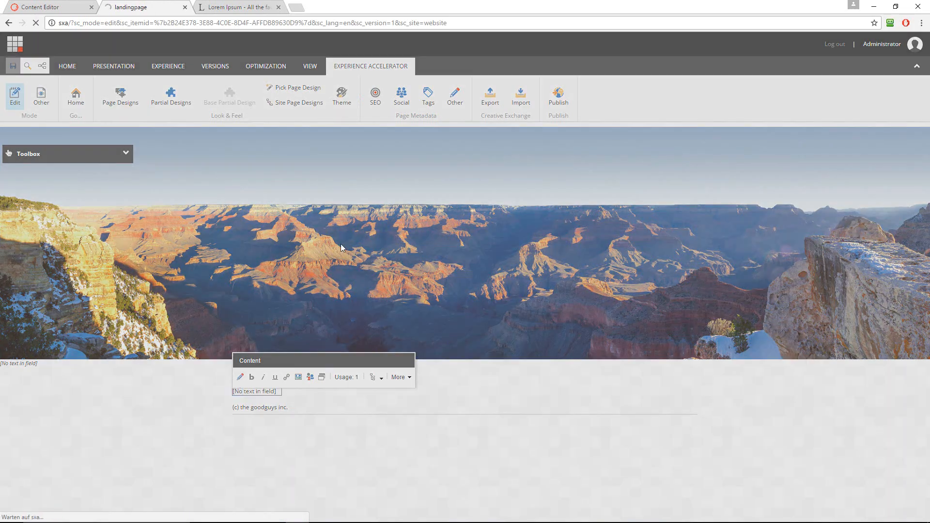
{"action": "key", "text": "ctrl+v"}
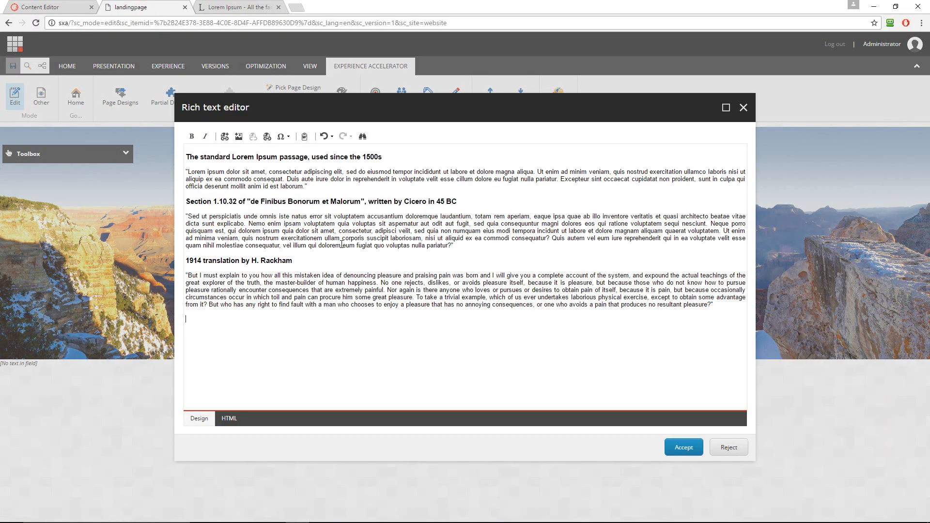
{"action": "left_click", "coordinate": [230, 421]}
{"action": "left_click", "coordinate": [208, 420]}
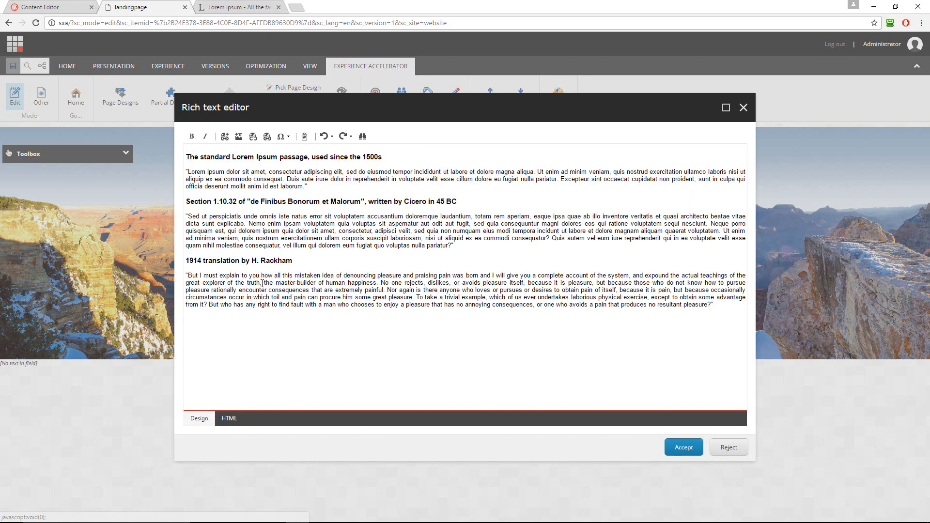
Step: Try replacing the whole text with a cleaned version using Paste from Word, strip font, and check its HTML source
{"action": "key", "text": "ctrl+a"}
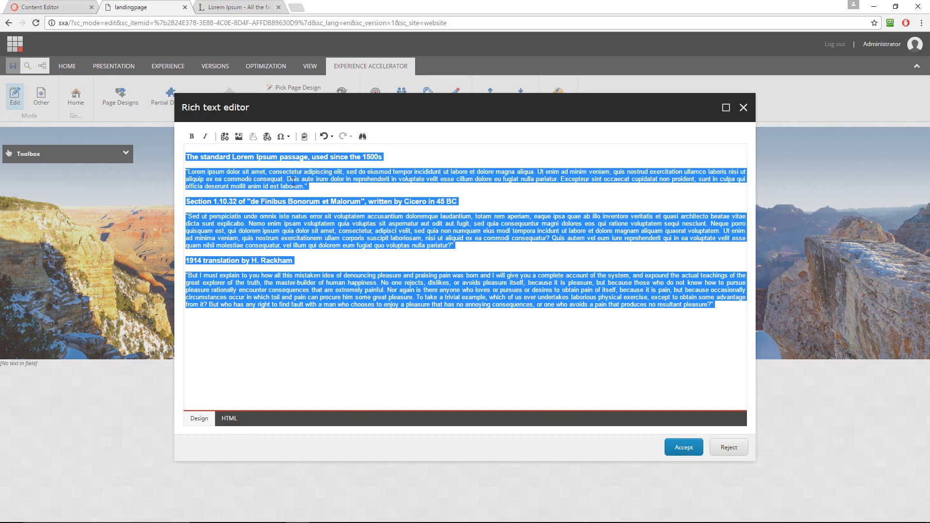
{"action": "left_click", "coordinate": [305, 137]}
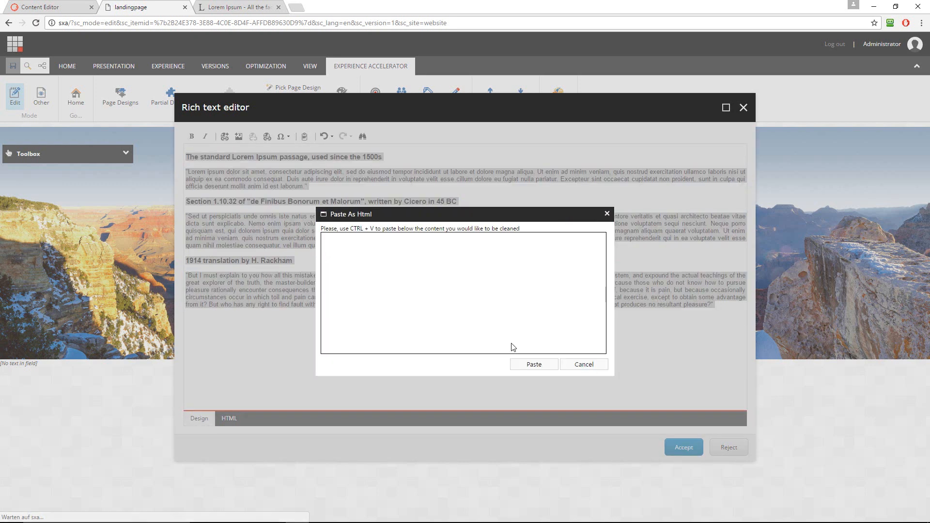
{"action": "key", "text": "ctrl+v"}
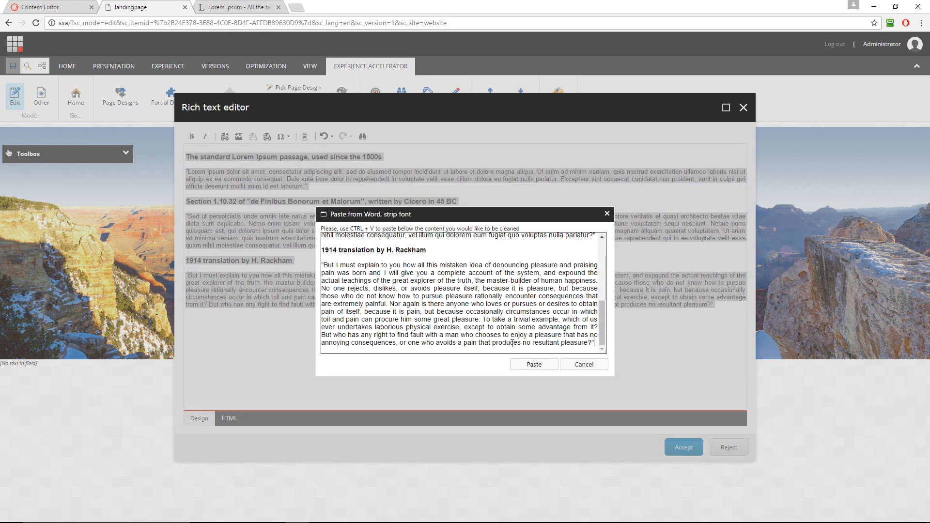
{"action": "left_click", "coordinate": [531, 367]}
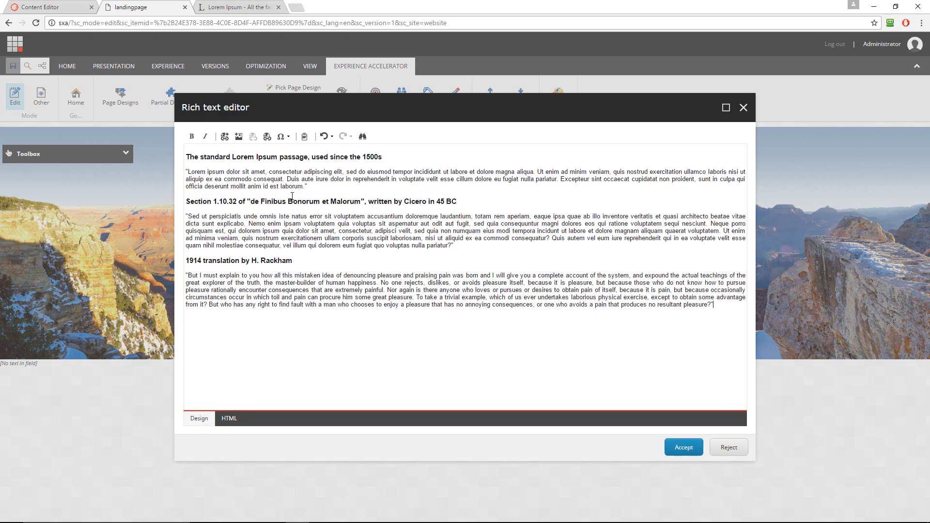
{"action": "left_click", "coordinate": [233, 420]}
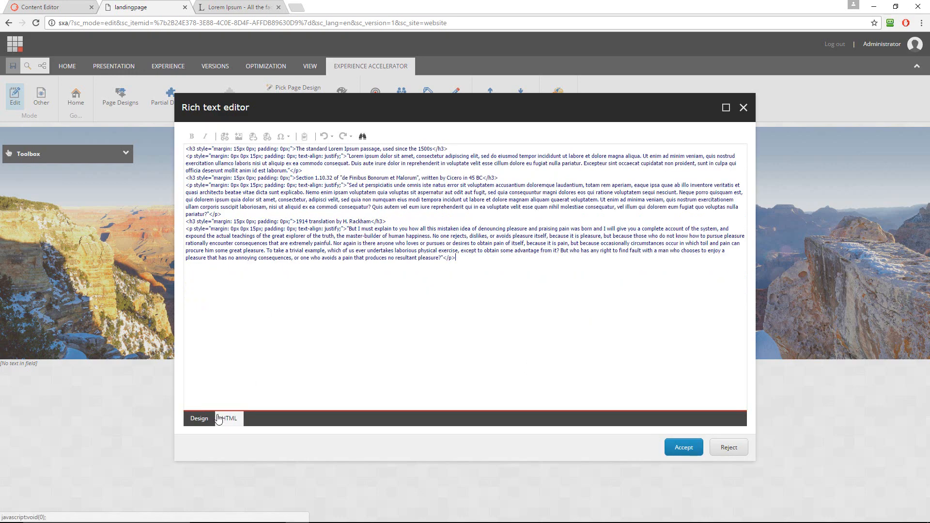
{"action": "left_click", "coordinate": [204, 420]}
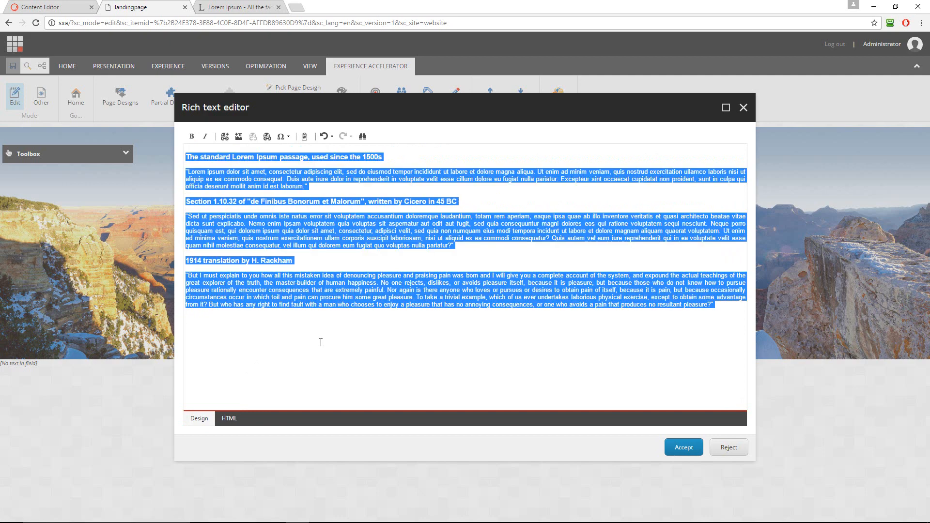
{"action": "left_click", "coordinate": [232, 419]}
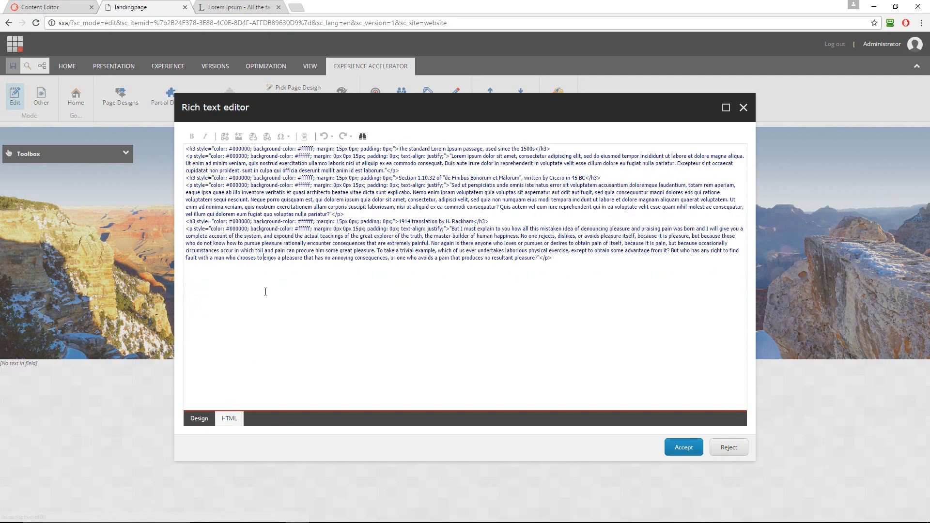
{"action": "left_click", "coordinate": [189, 421]}
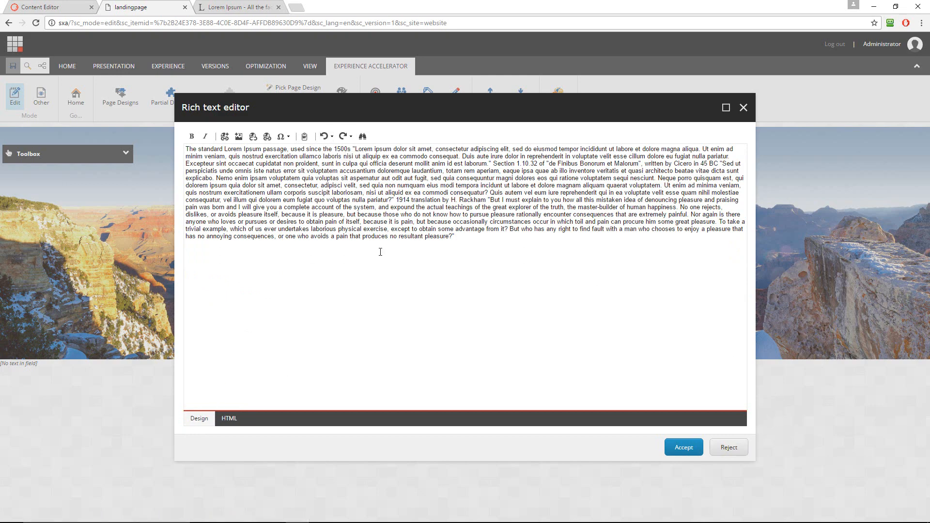
Step: Replace the whole rich text with the copied Lorem Ipsum passages, accept it, and save the page
{"action": "key", "text": "ctrl+a"}
{"action": "key", "text": "ctrl+v"}
{"action": "left_click", "coordinate": [685, 447]}
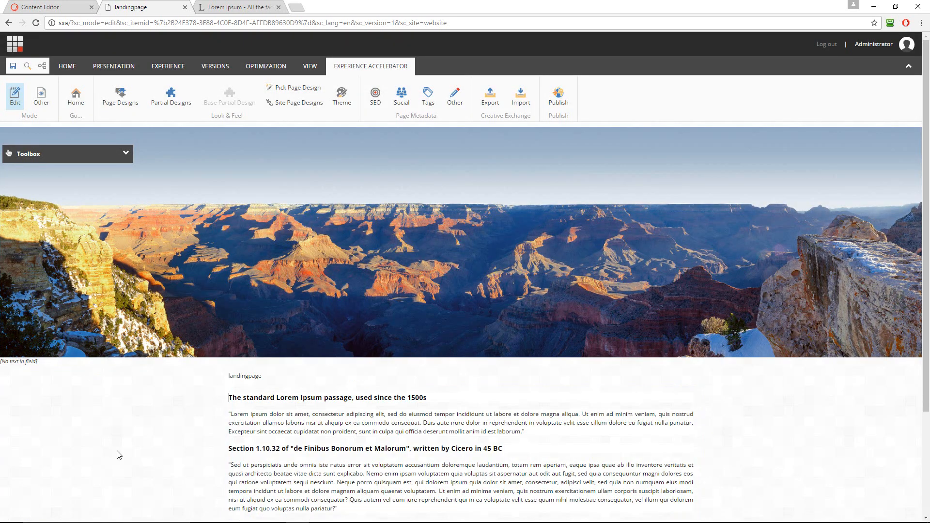
{"action": "scroll", "coordinate": [117, 455], "scroll_direction": "down", "scroll_amount": 3}
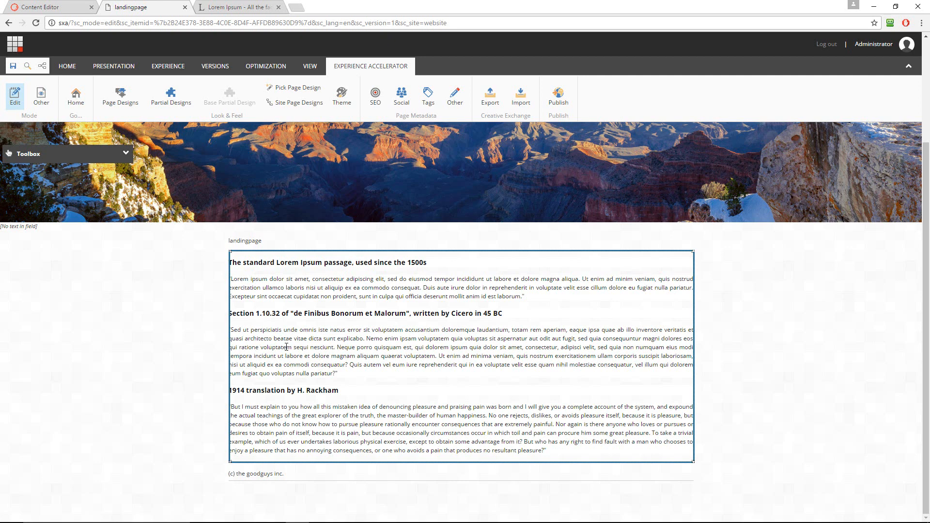
{"action": "left_click", "coordinate": [9, 68]}
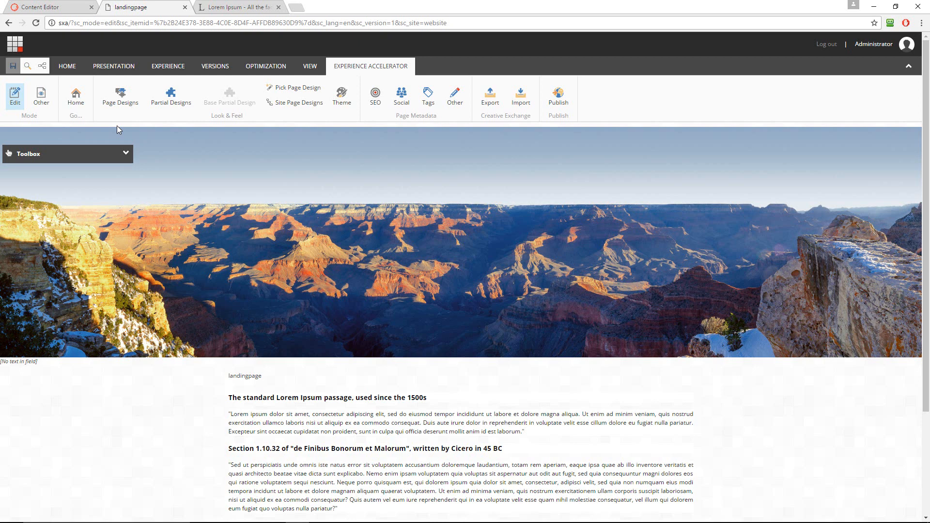
Step: Change the page title above the content to "Welcome to our new Landingpage."
{"action": "double_click", "coordinate": [254, 377]}
{"action": "type", "text": "Welcome to our new L"}
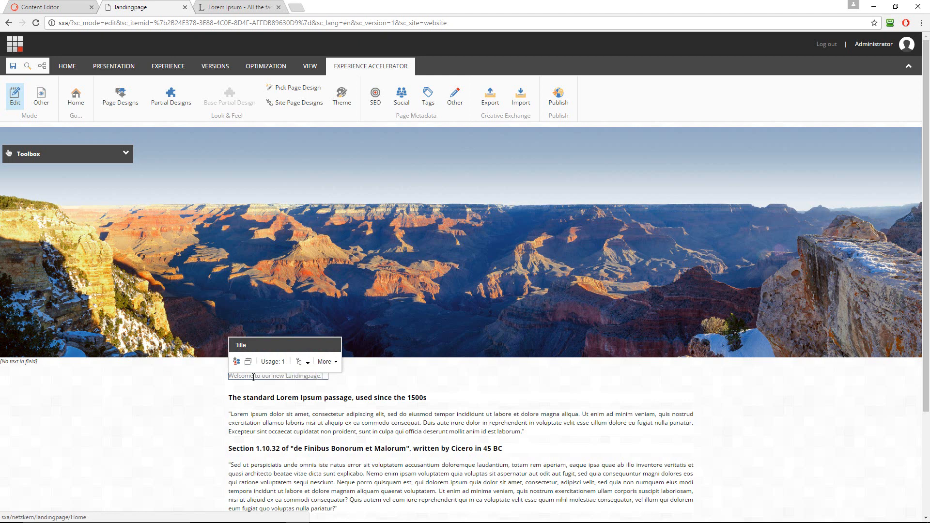
Step: Save the page and export the whole site with the landingpage context as an agency drop in a downloadable zip package
{"action": "left_click", "coordinate": [12, 68]}
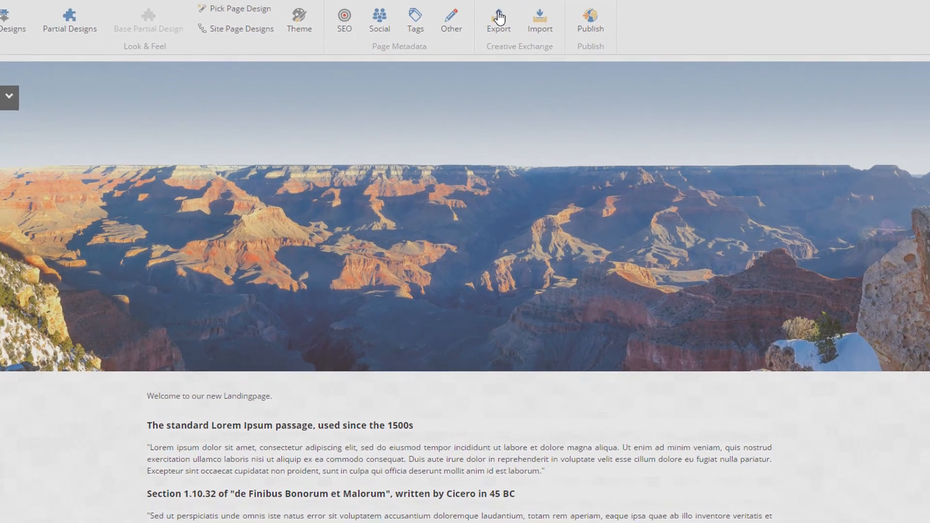
{"action": "left_click", "coordinate": [499, 18]}
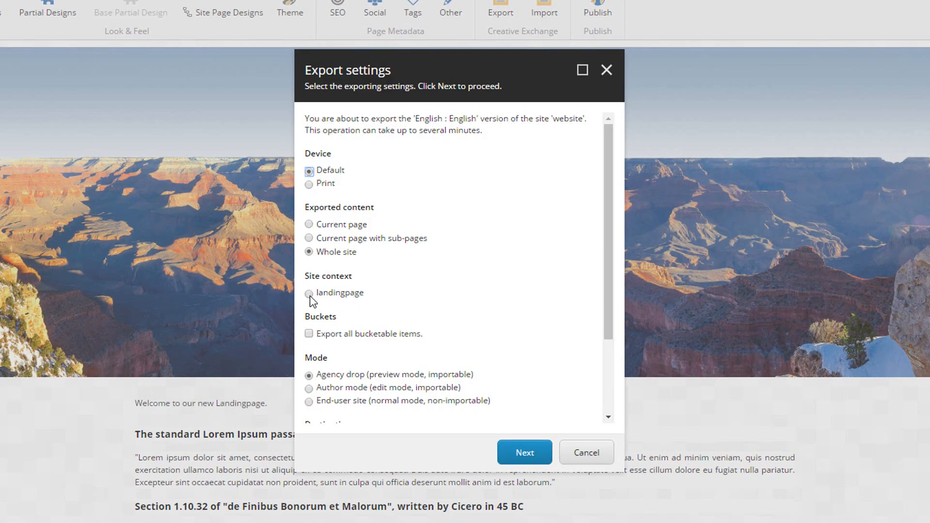
{"action": "scroll", "coordinate": [465, 303], "scroll_direction": "down", "scroll_amount": 3}
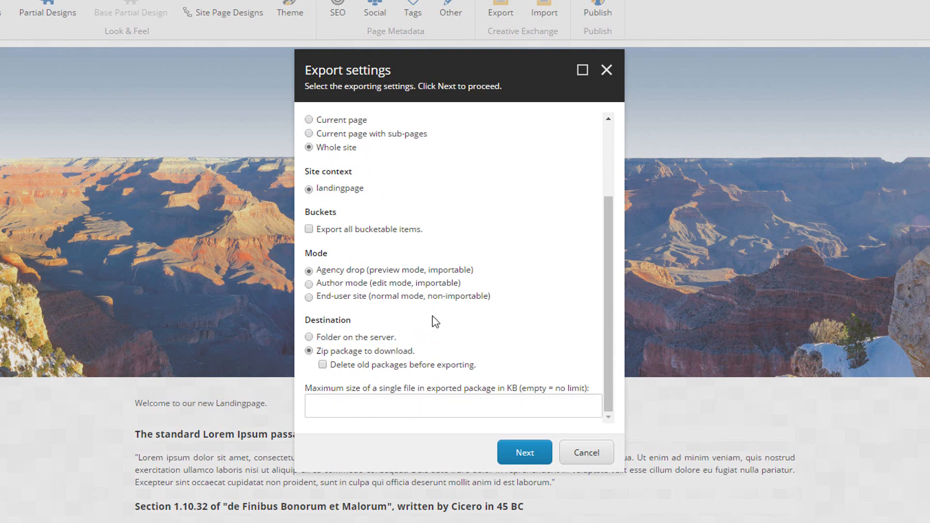
{"action": "left_click", "coordinate": [519, 453]}
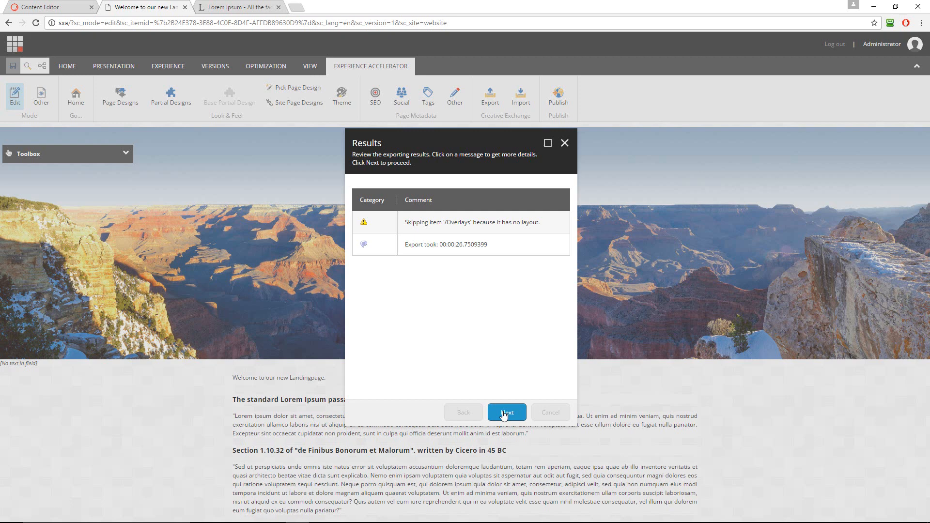
Step: Finish reviewing the export results, download the zipped site, and show the downloaded archive in its folder
{"action": "left_click", "coordinate": [504, 413]}
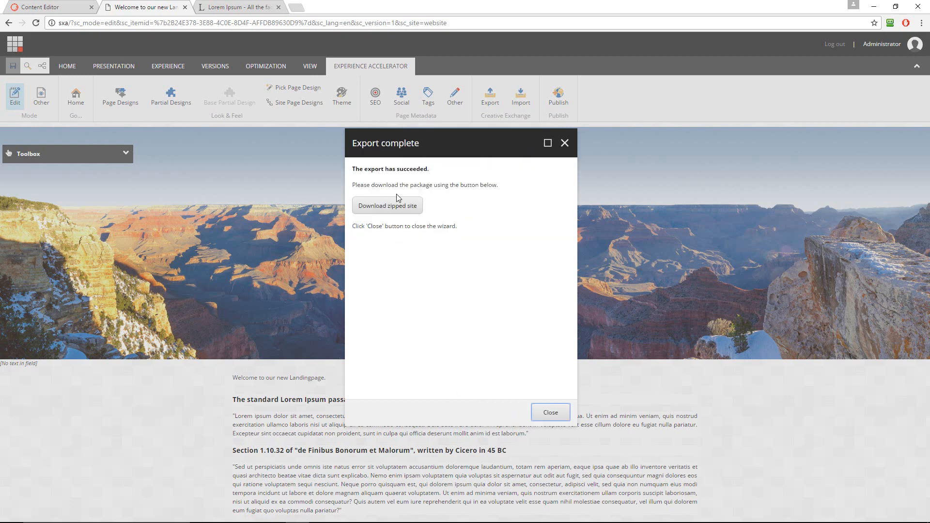
{"action": "left_click", "coordinate": [400, 208]}
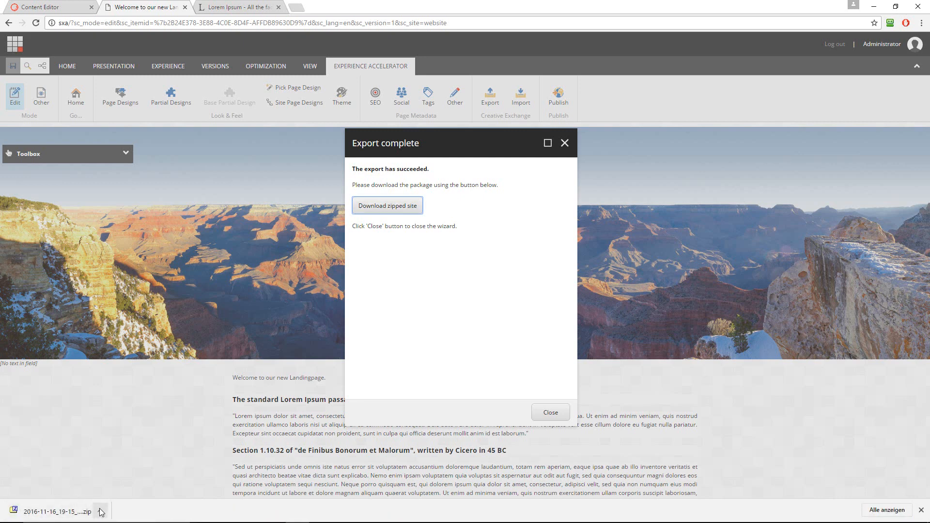
{"action": "left_click", "coordinate": [97, 515]}
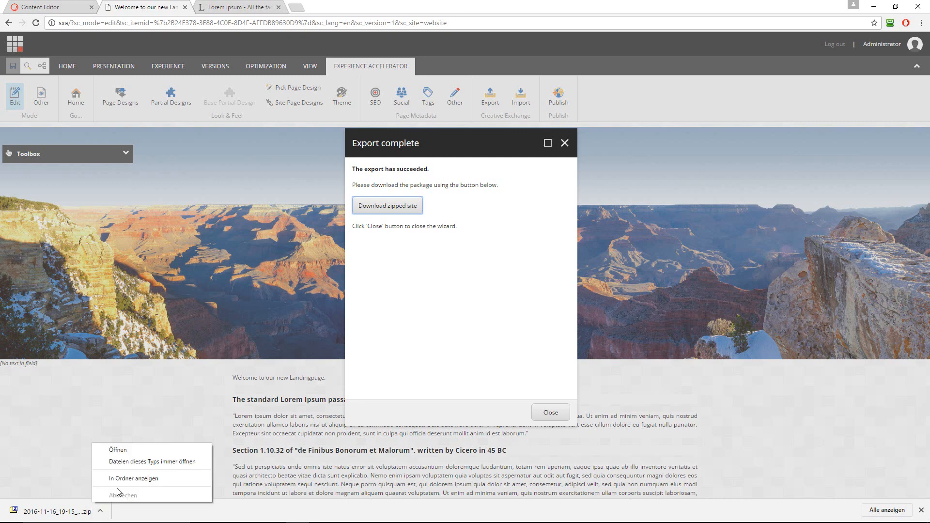
{"action": "left_click", "coordinate": [132, 478]}
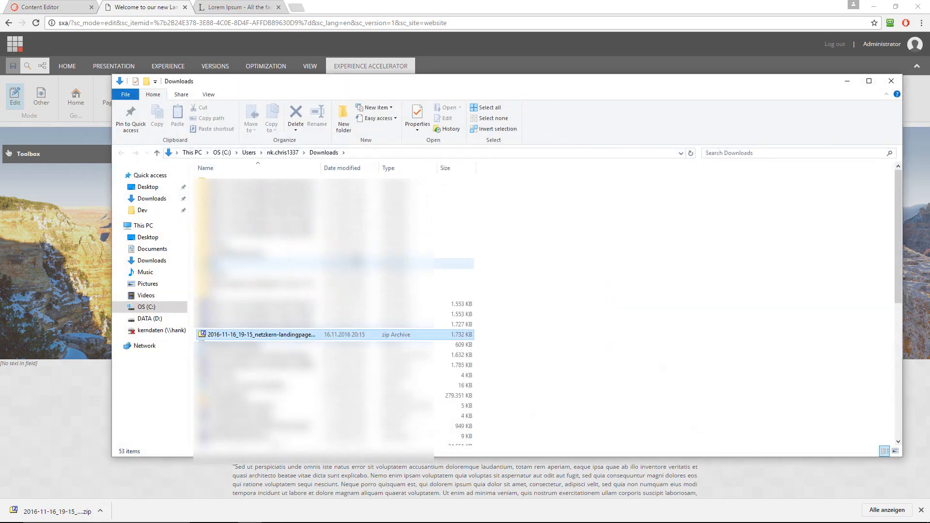
Step: Extract the netzkern-landingpage archive with 7-Zip into a folder of the same name, open that folder, and dismiss the extraction report
{"action": "right_click", "coordinate": [292, 337]}
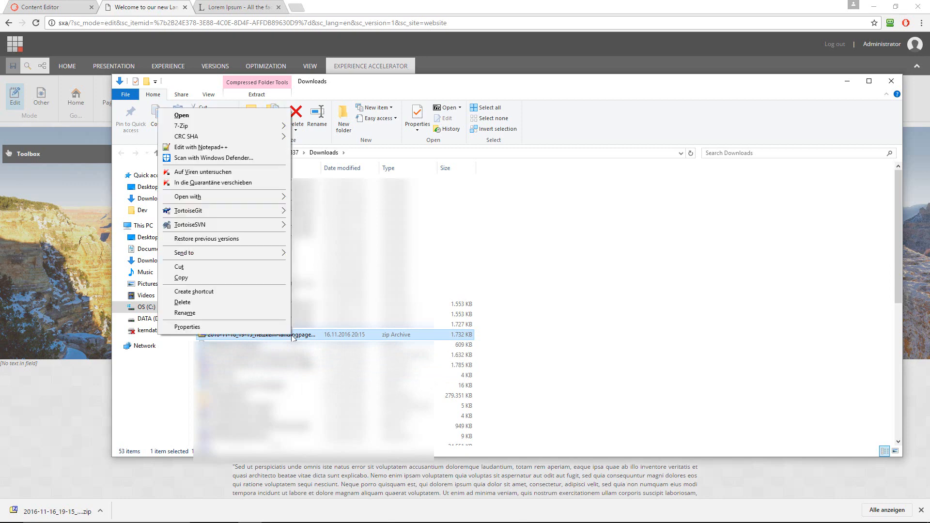
{"action": "mouse_move", "coordinate": [251, 127]}
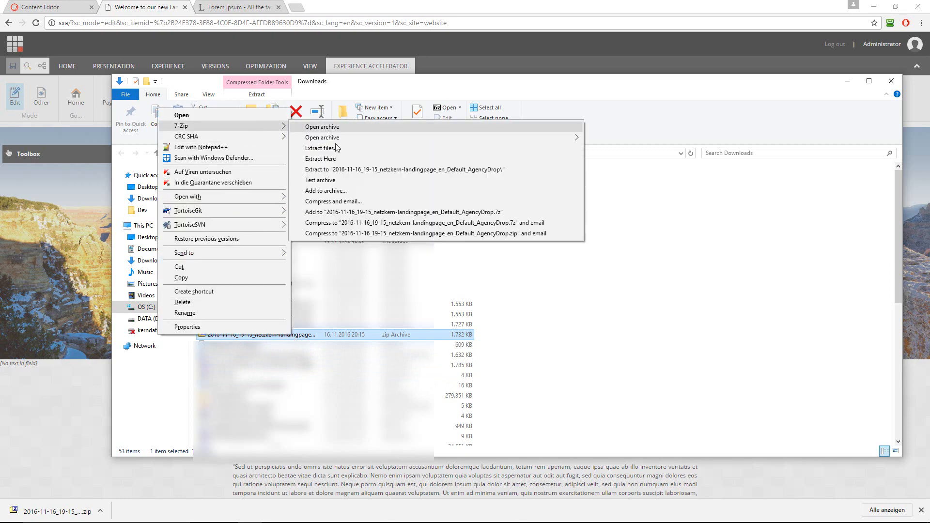
{"action": "left_click", "coordinate": [330, 170]}
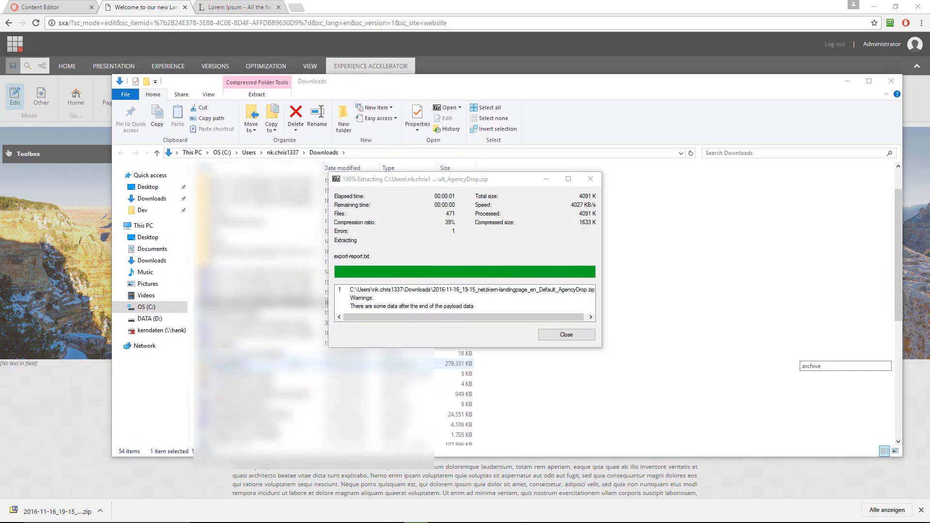
{"action": "double_click", "coordinate": [287, 241]}
{"action": "key", "text": "alt+Tab"}
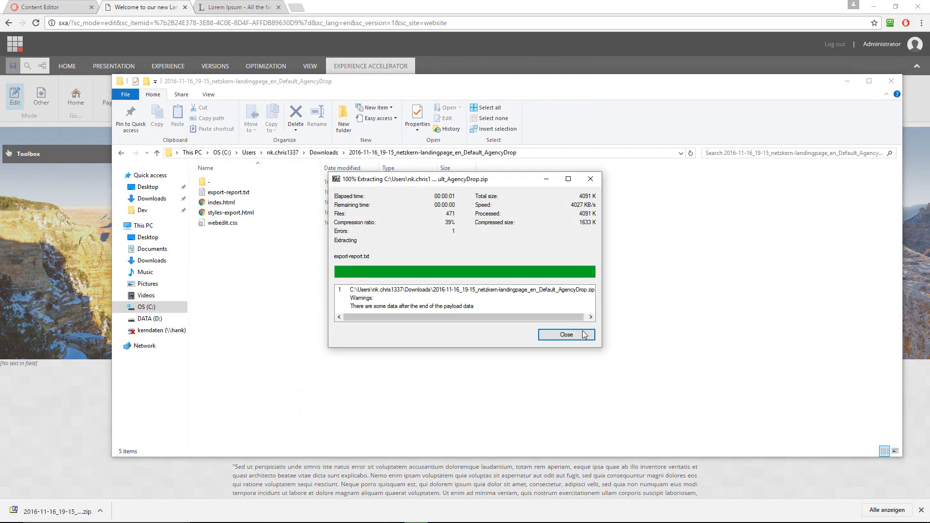
{"action": "left_click", "coordinate": [587, 333]}
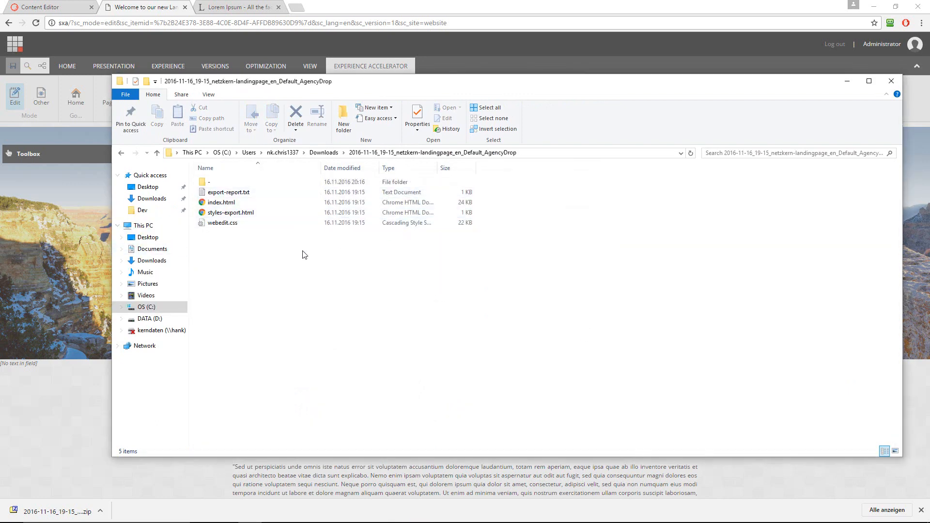
Step: Open the exported index.html in Visual Studio and auto-format the whole document
{"action": "left_click", "coordinate": [216, 203]}
{"action": "right_click", "coordinate": [216, 203]}
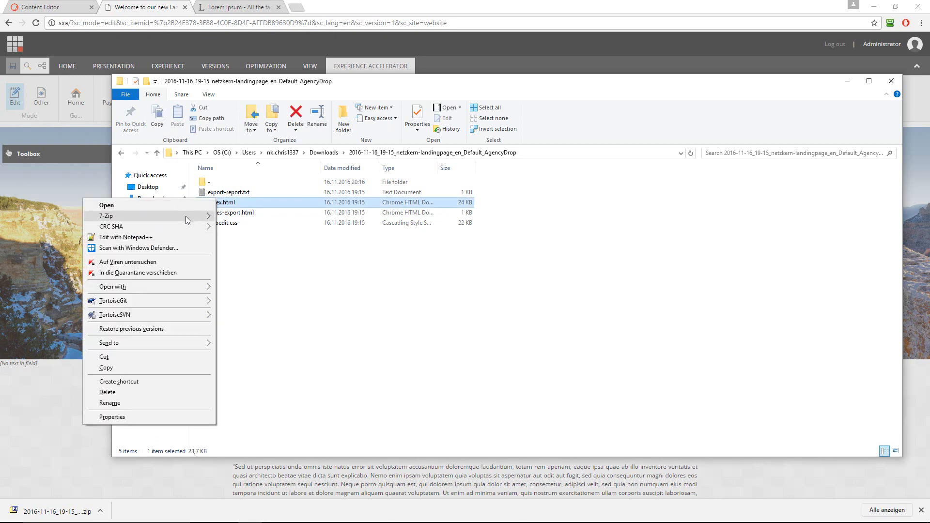
{"action": "mouse_move", "coordinate": [183, 291]}
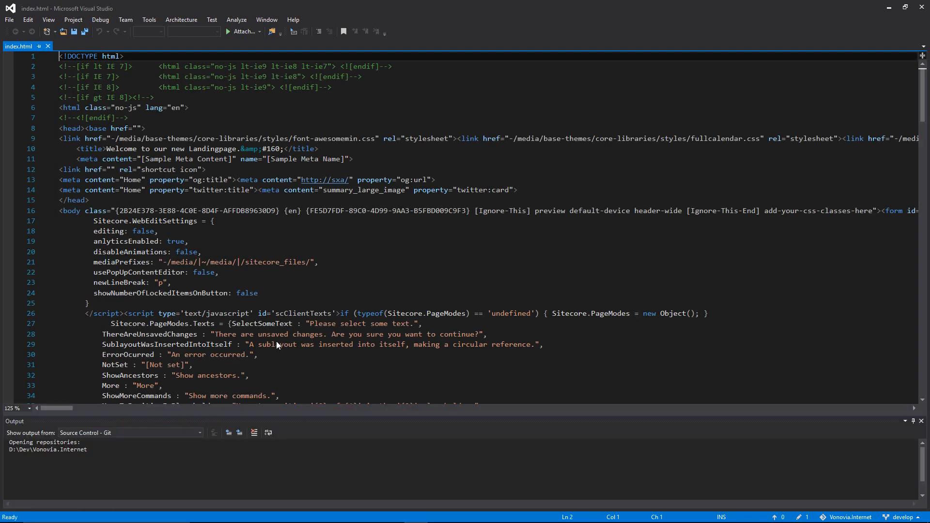
{"action": "key", "text": "ctrl+k"}
{"action": "key", "text": "ctrl+d"}
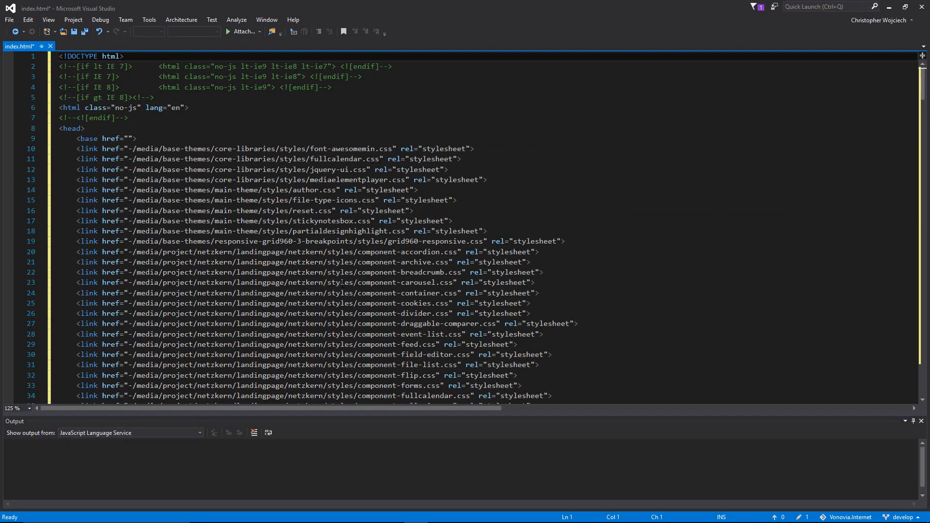
Step: Examine the header, content and footer markup and the component classes in index.html, collapsing the head and scPageExtendersForm blocks
{"action": "scroll", "coordinate": [343, 283], "scroll_direction": "down", "scroll_amount": 13}
{"action": "scroll", "coordinate": [342, 283], "scroll_direction": "down", "scroll_amount": 20}
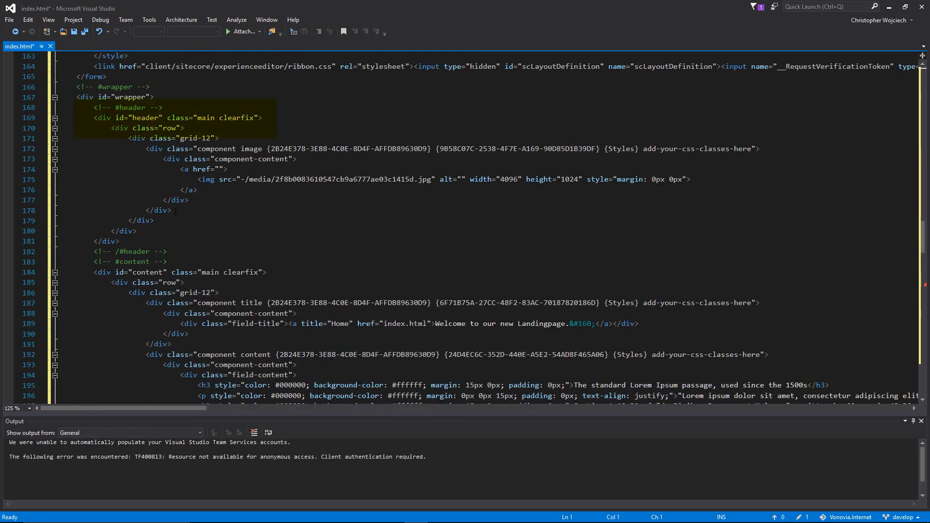
{"action": "scroll", "coordinate": [176, 212], "scroll_direction": "down", "scroll_amount": 9}
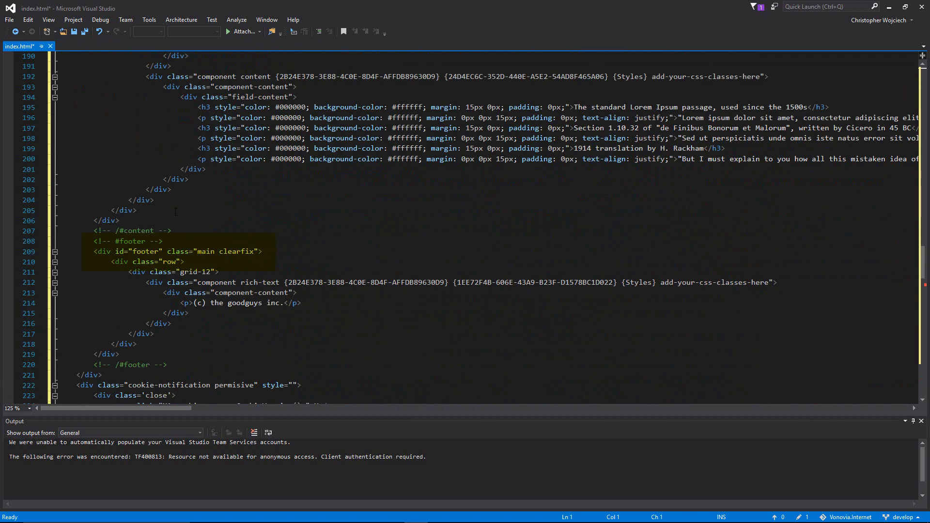
{"action": "scroll", "coordinate": [175, 212], "scroll_direction": "up", "scroll_amount": 20}
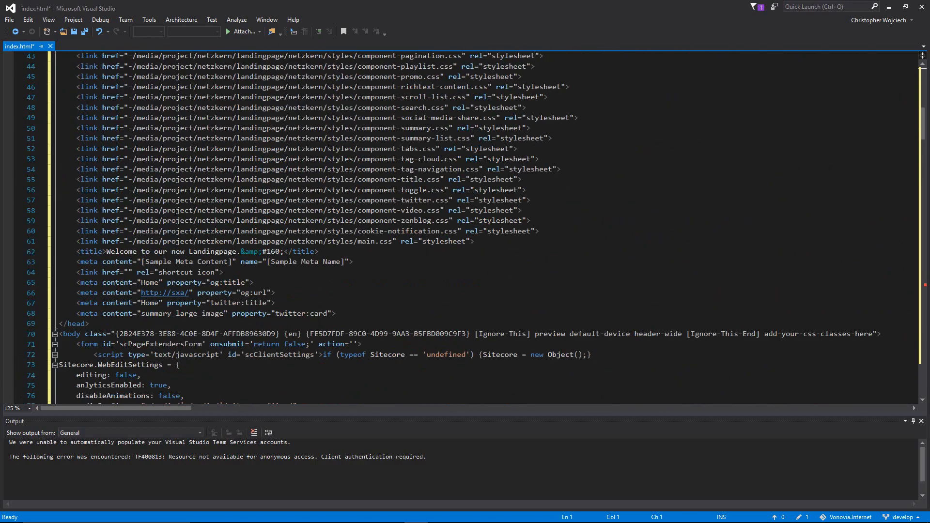
{"action": "scroll", "coordinate": [176, 211], "scroll_direction": "up", "scroll_amount": 14}
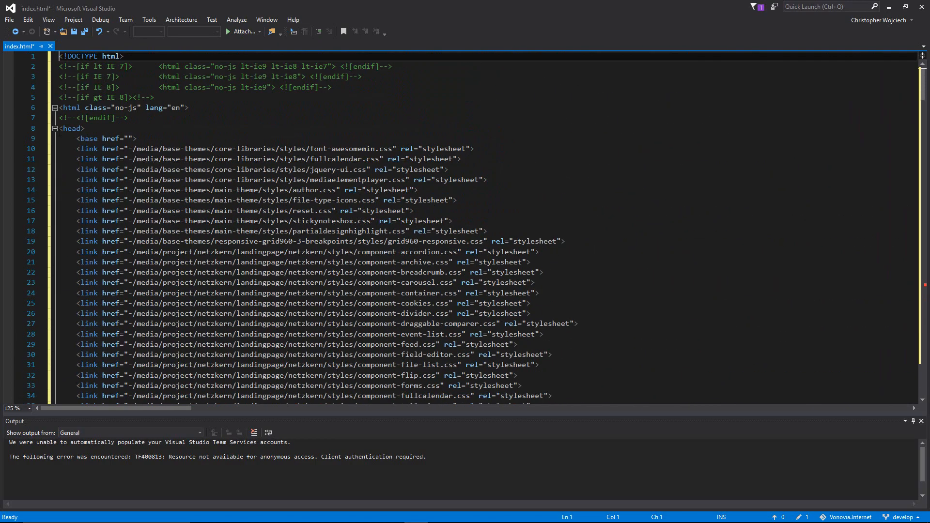
{"action": "left_click", "coordinate": [54, 128]}
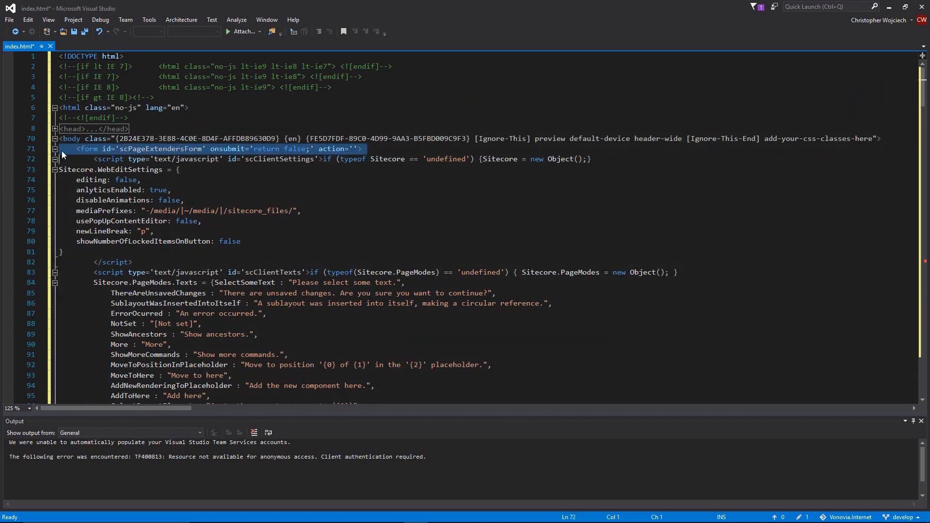
{"action": "left_click", "coordinate": [55, 149]}
{"action": "scroll", "coordinate": [232, 298], "scroll_direction": "down", "scroll_amount": 18}
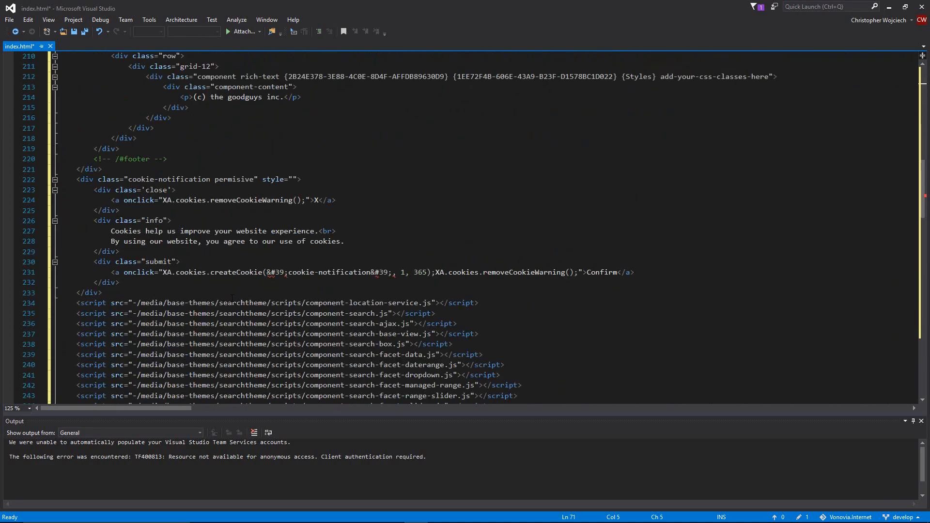
{"action": "scroll", "coordinate": [232, 298], "scroll_direction": "up", "scroll_amount": 6}
{"action": "scroll", "coordinate": [232, 298], "scroll_direction": "up", "scroll_amount": 11}
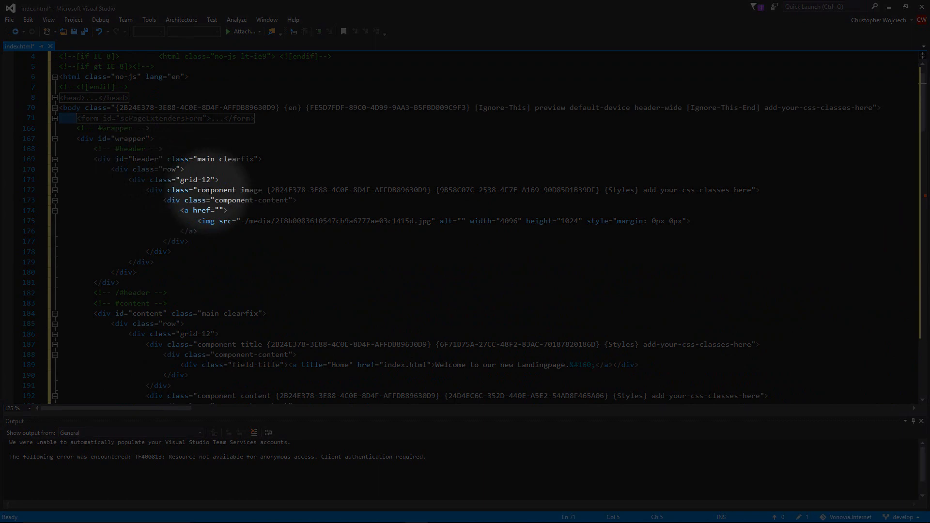
{"action": "left_click", "coordinate": [250, 192]}
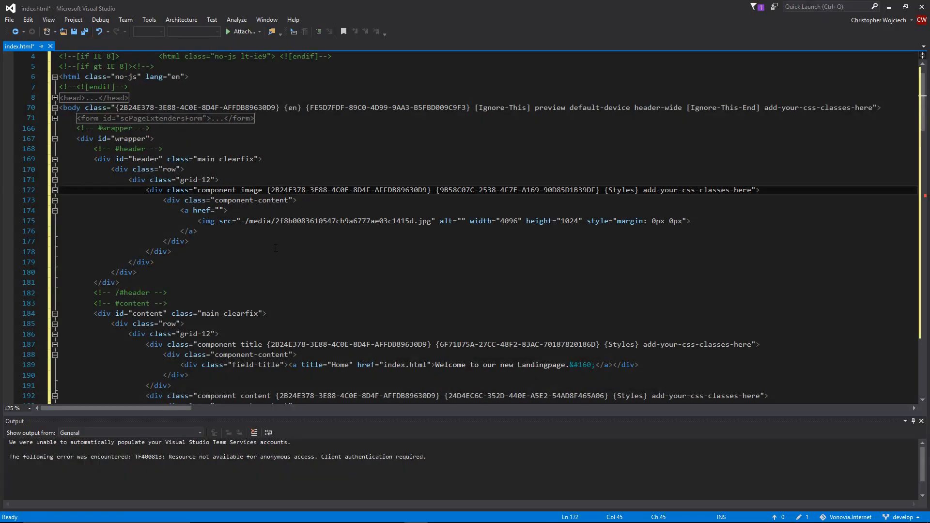
Step: Switch to File Explorer and open the export's theme styles folder under -\media\Project\netzkern\landingpage\netzkern
{"action": "key", "text": "alt+Tab"}
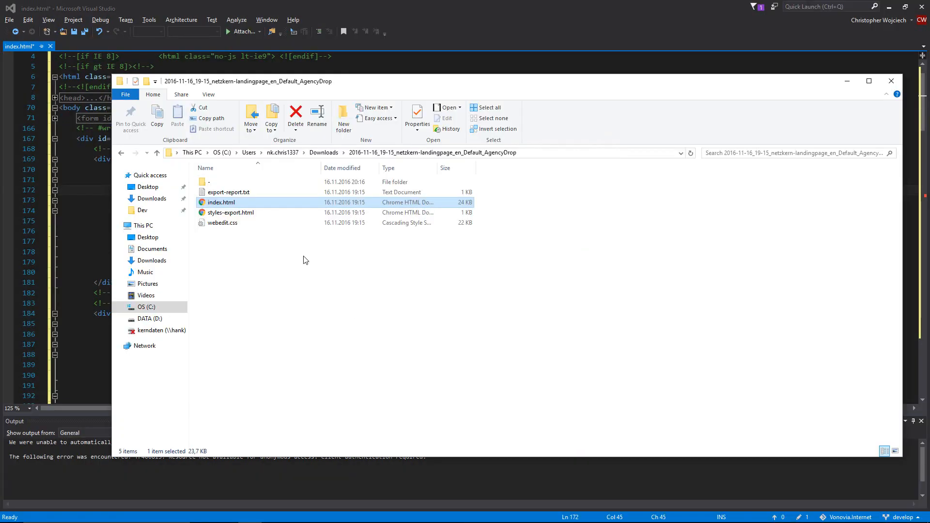
{"action": "double_click", "coordinate": [217, 182]}
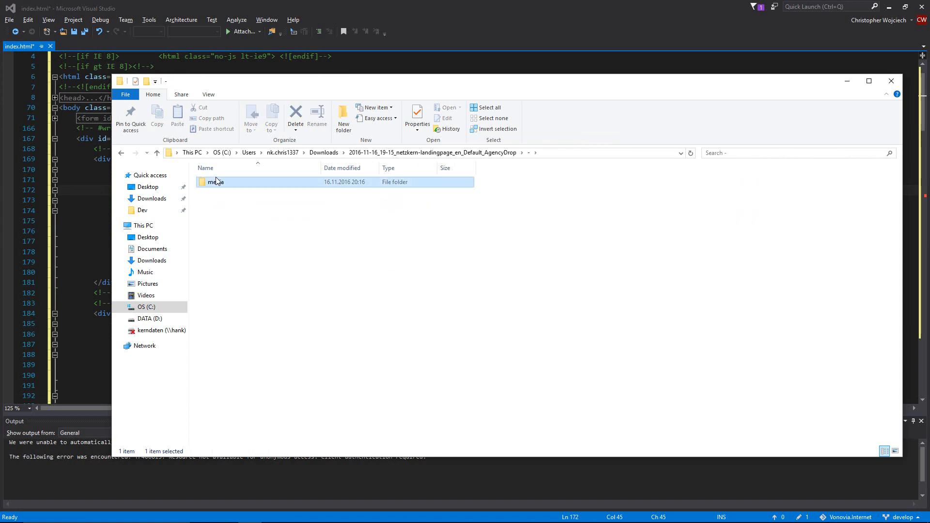
{"action": "double_click", "coordinate": [217, 182]}
{"action": "double_click", "coordinate": [217, 192]}
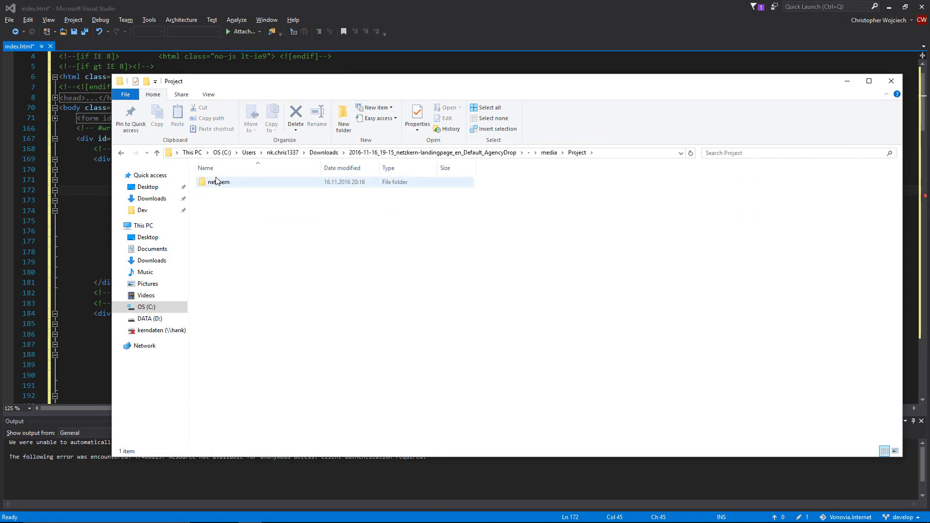
{"action": "double_click", "coordinate": [217, 182]}
{"action": "double_click", "coordinate": [216, 181]}
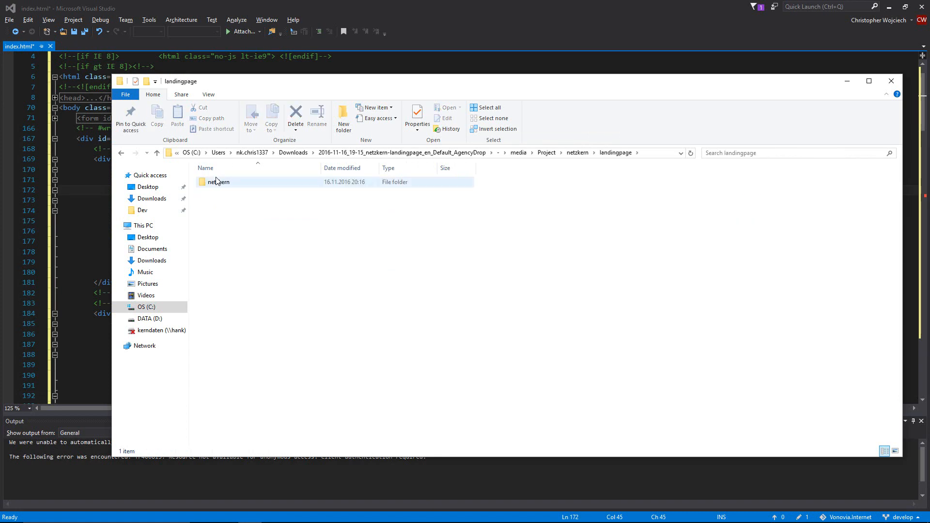
{"action": "double_click", "coordinate": [217, 181]}
{"action": "key", "text": "Down"}
{"action": "key", "text": "Down"}
{"action": "key", "text": "Down"}
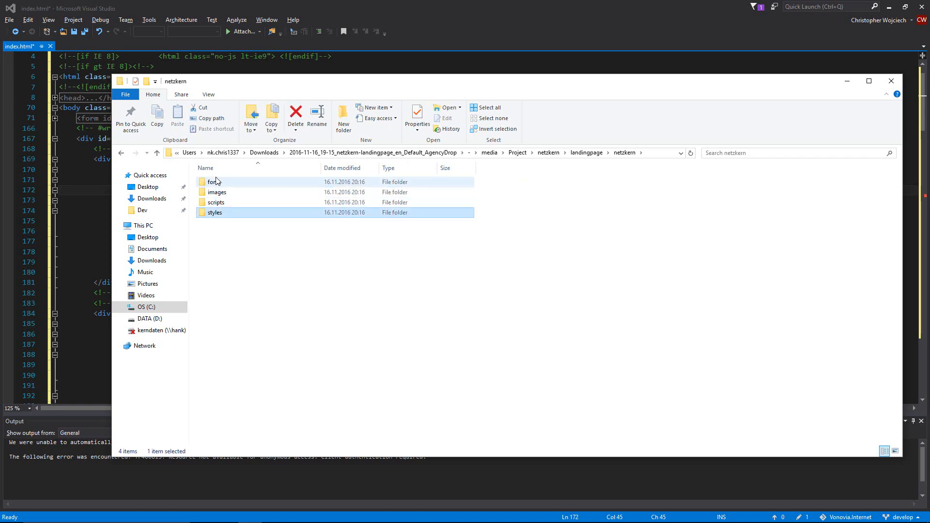
{"action": "key", "text": "Return"}
Step: Create an empty file named custom.css in the styles folder, accept the extension change, and open it in Notepad
{"action": "right_click", "coordinate": [584, 372]}
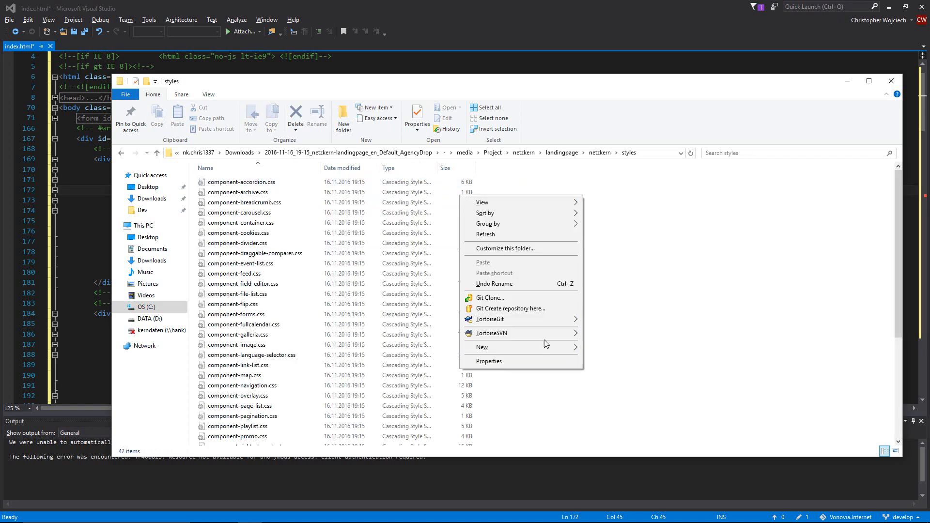
{"action": "mouse_move", "coordinate": [543, 344]}
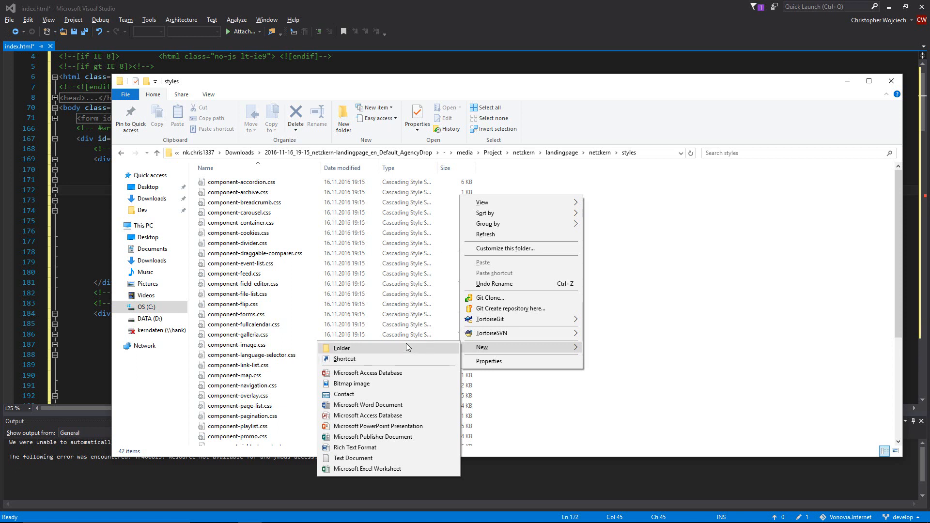
{"action": "left_click", "coordinate": [391, 457]}
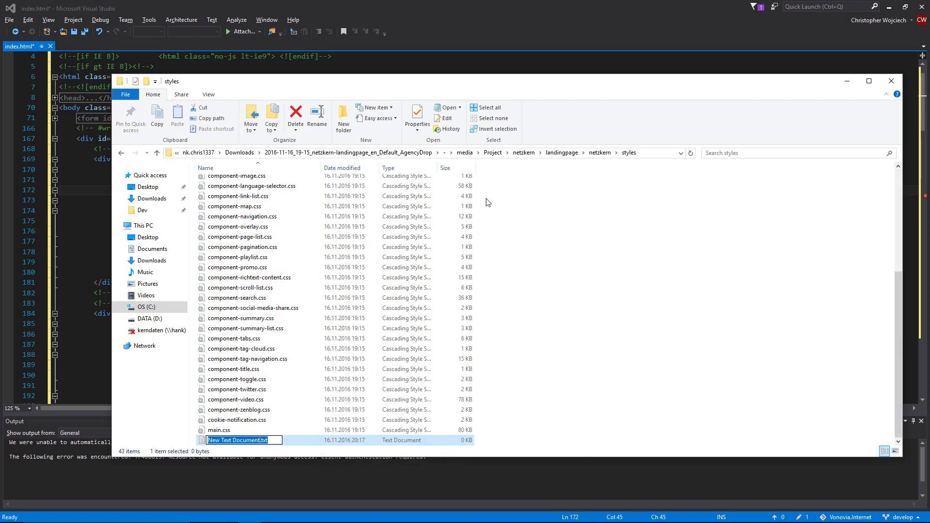
{"action": "type", "text": "custom.css"}
{"action": "key", "text": "Return"}
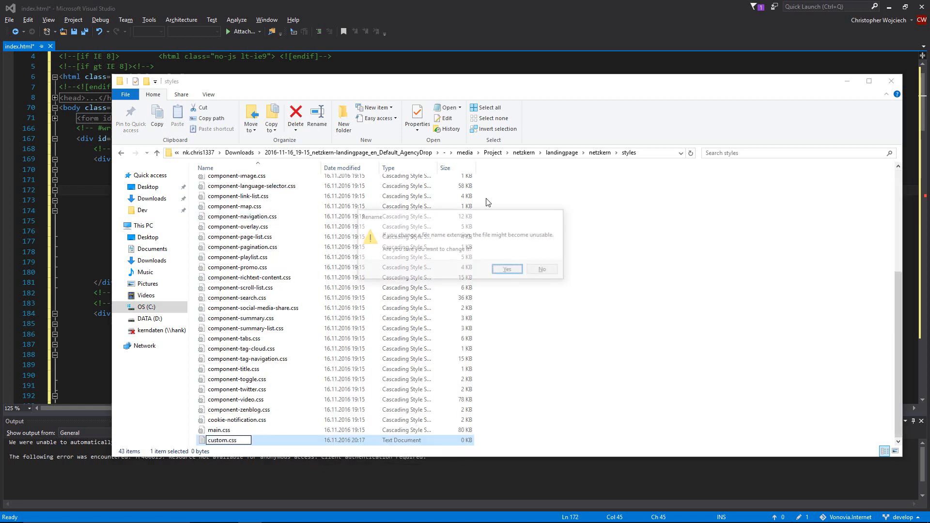
{"action": "key", "text": "Return"}
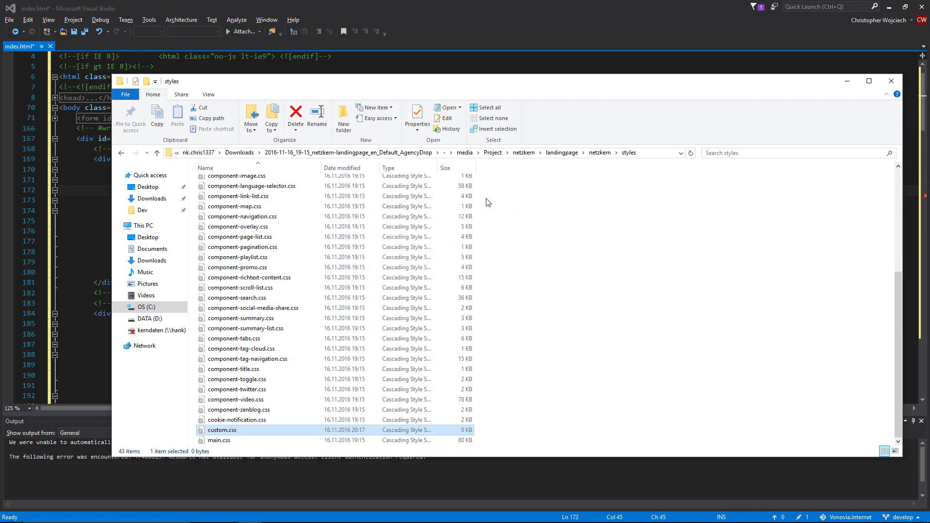
{"action": "double_click", "coordinate": [213, 433]}
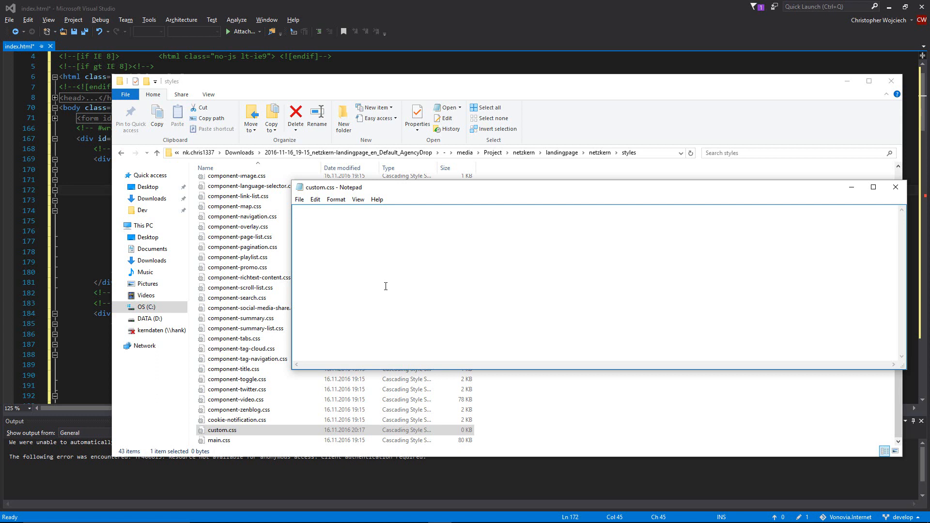
Step: Close the empty custom.css in Notepad and reopen it from File Explorer with Microsoft Visual Studio 2015
{"action": "left_click", "coordinate": [300, 188]}
{"action": "left_click", "coordinate": [247, 256]}
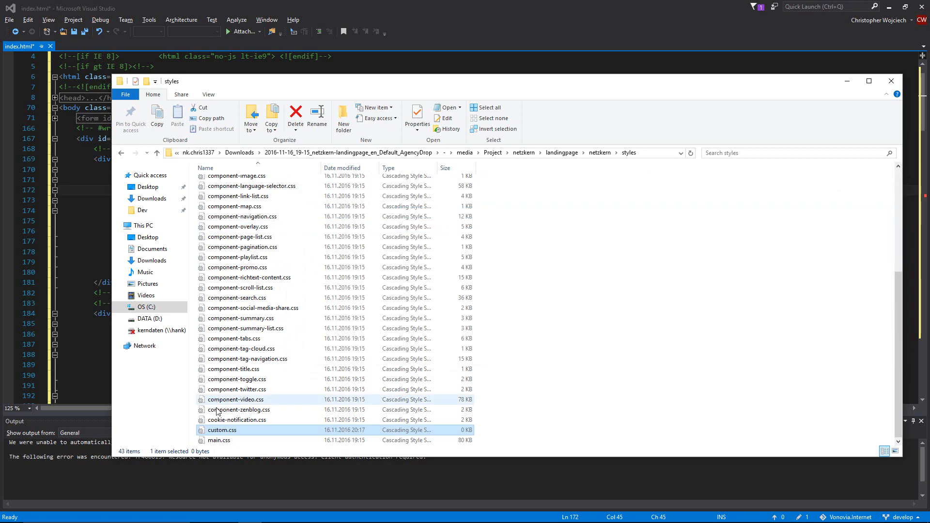
{"action": "right_click", "coordinate": [215, 433]}
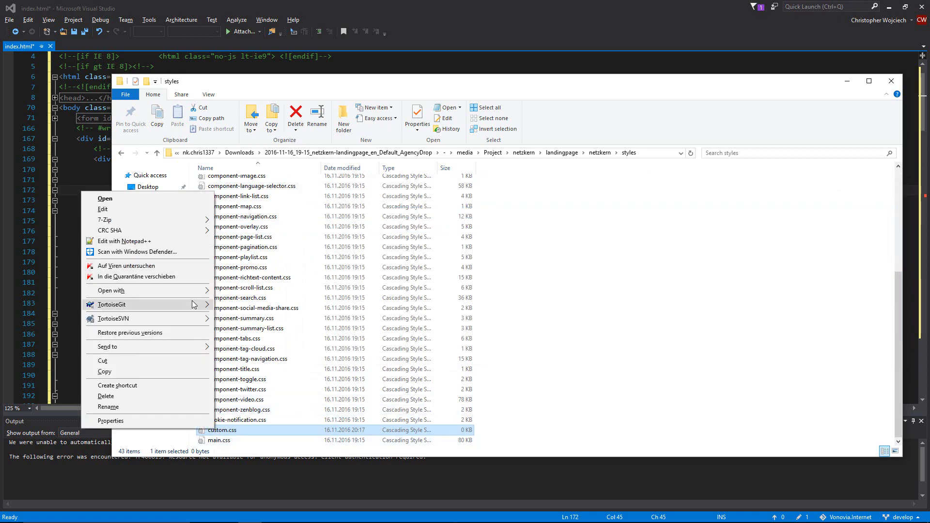
{"action": "mouse_move", "coordinate": [193, 304]}
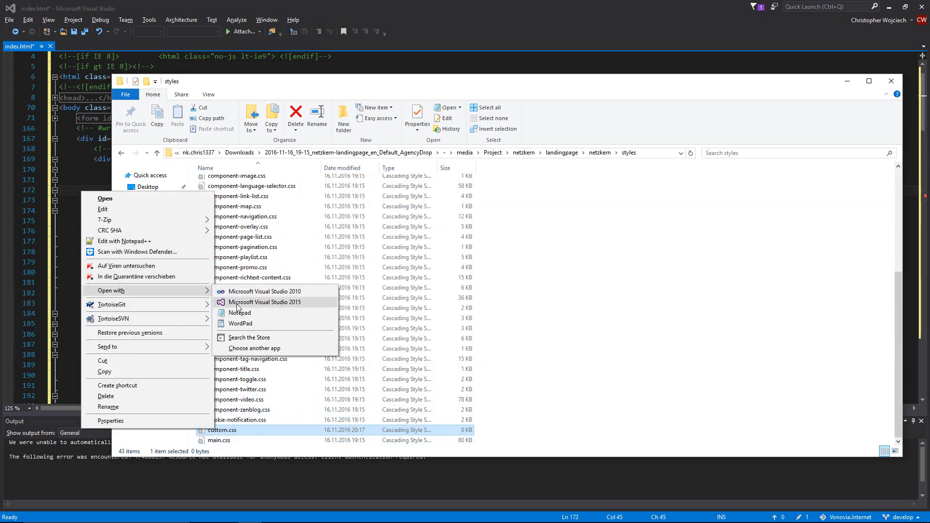
{"action": "left_click", "coordinate": [237, 305]}
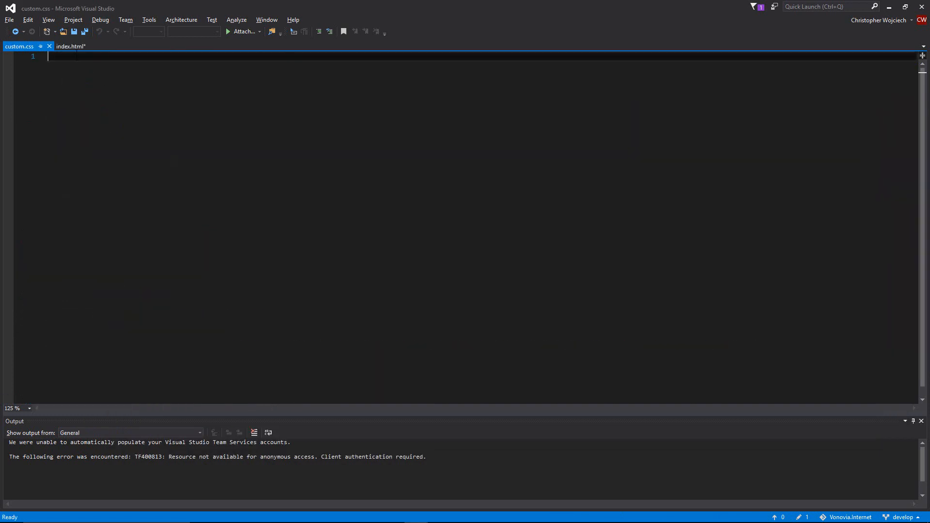
Step: Check the class name of the title component in the content section of index.html
{"action": "left_click", "coordinate": [74, 46]}
{"action": "scroll", "coordinate": [475, 226], "scroll_direction": "down", "scroll_amount": 1}
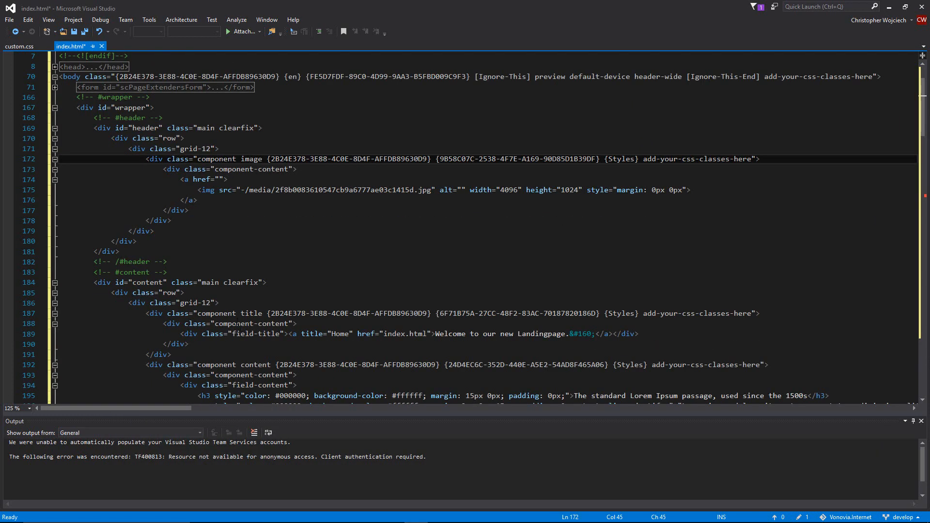
{"action": "left_click", "coordinate": [223, 314]}
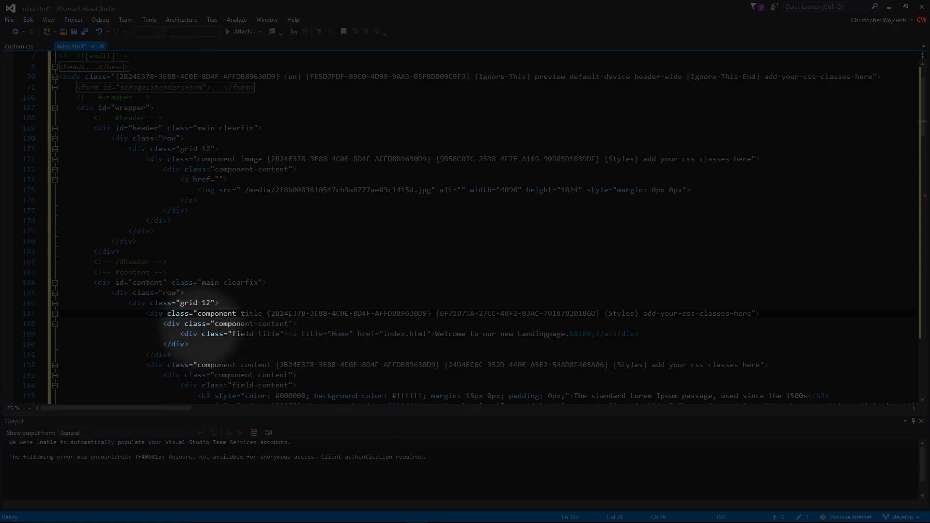
{"action": "double_click", "coordinate": [251, 313]}
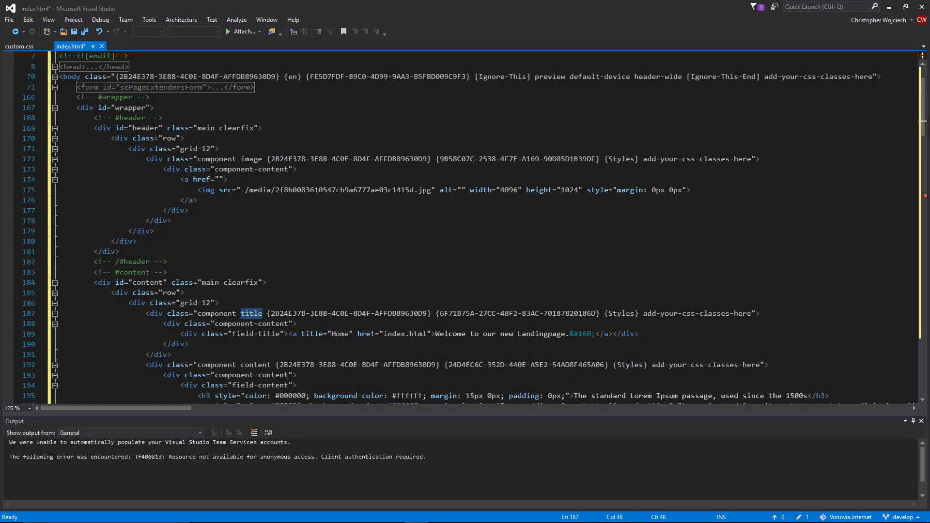
Step: Start a body rule in custom.css with the font-family Verdana, Geneva, Tahoma, sans-serif
{"action": "left_click", "coordinate": [18, 46]}
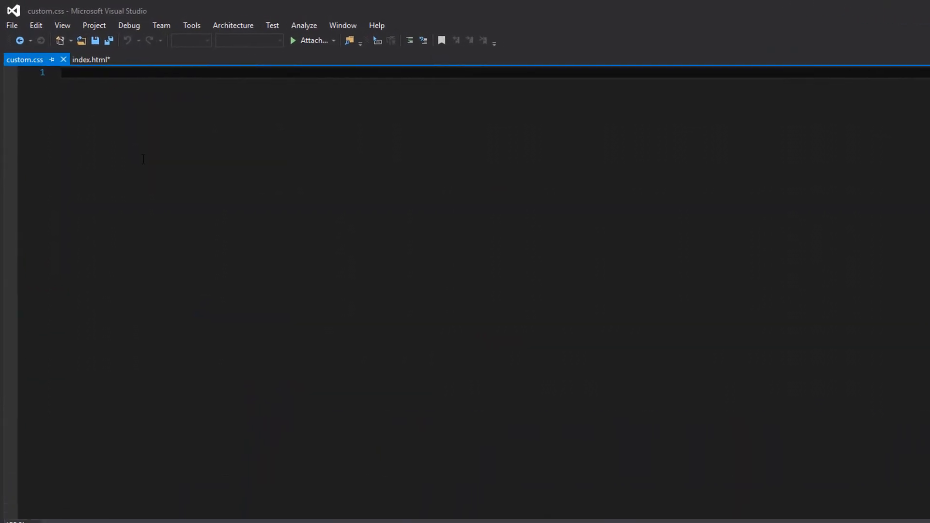
{"action": "type", "text": "body {"}
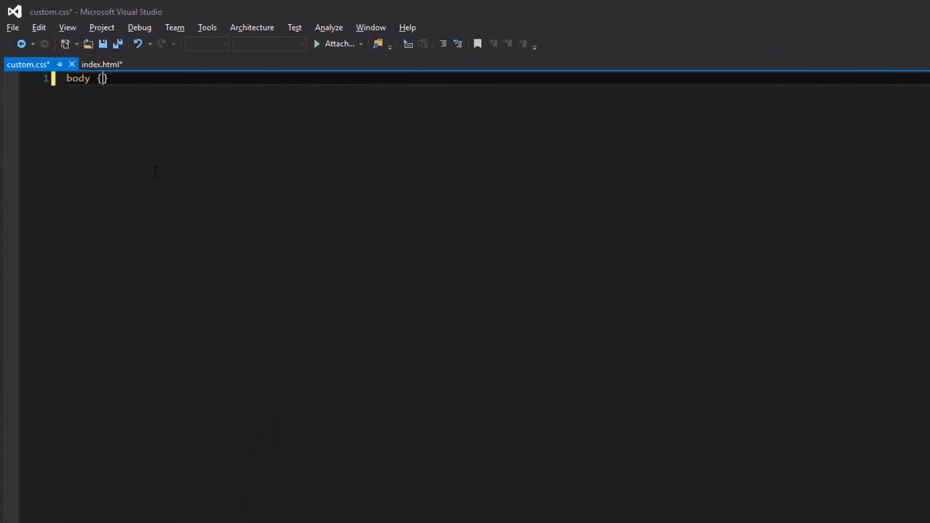
{"action": "key", "text": "Return"}
{"action": "type", "text": "font-f"}
{"action": "key", "text": "Tab"}
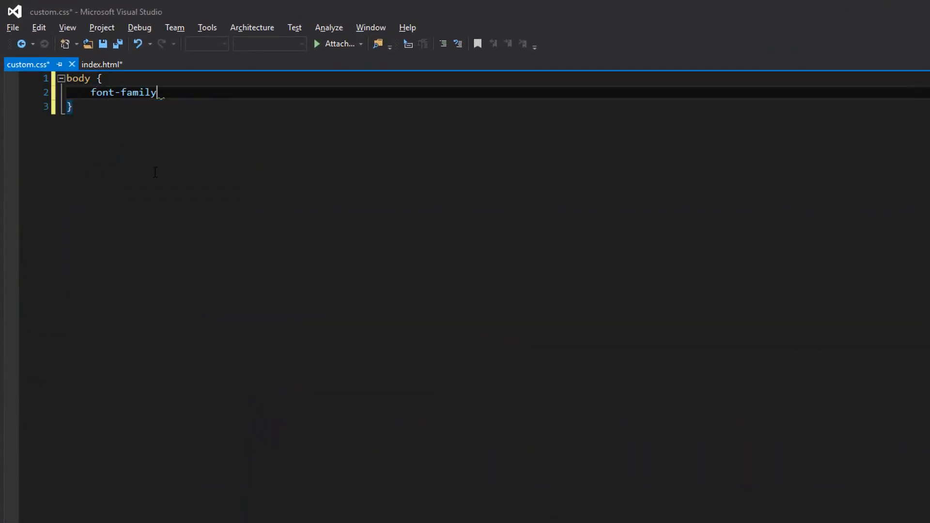
{"action": "type", "text": ": ver"}
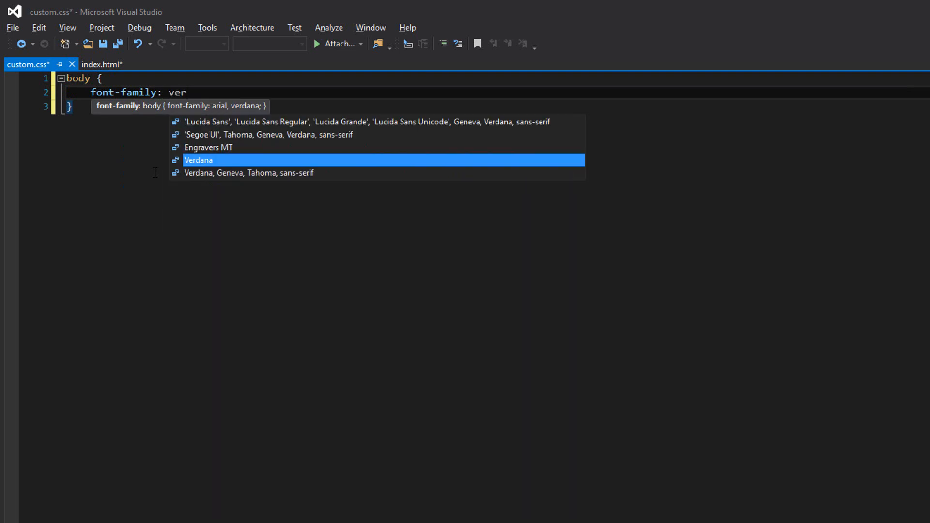
{"action": "key", "text": "Down"}
{"action": "key", "text": "Tab"}
{"action": "key", "text": "Return"}
Step: Add font-size: 11px to the body rule and leave a blank line below it
{"action": "type", "text": "font-size"}
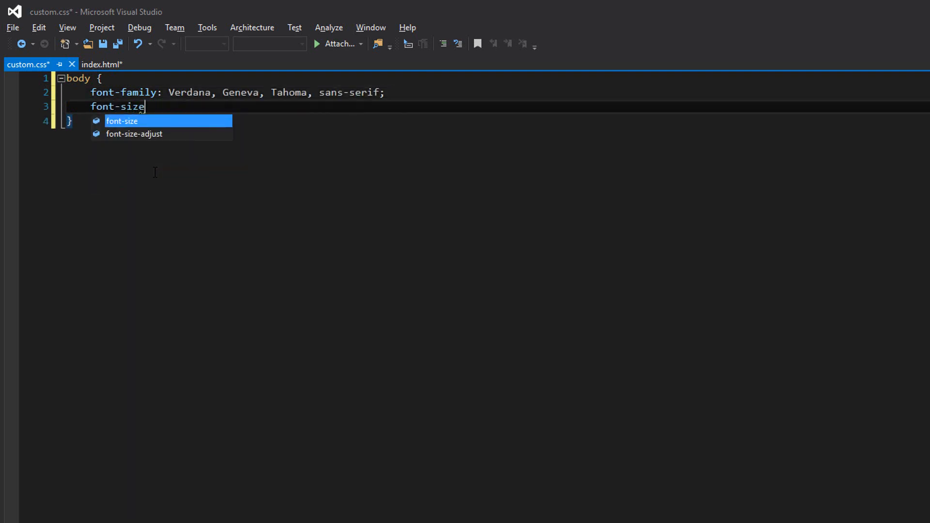
{"action": "key", "text": "Escape"}
{"action": "type", "text": ": 11px;"}
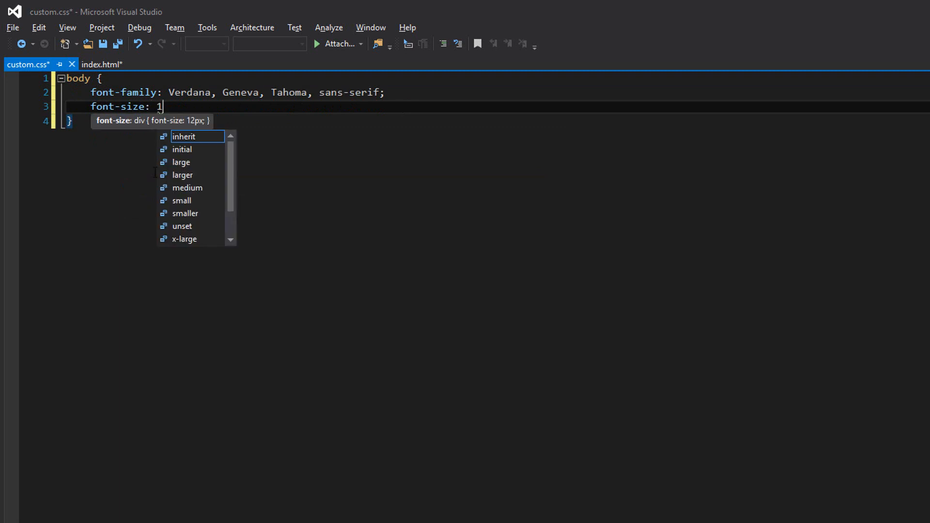
{"action": "key", "text": "Down"}
{"action": "key", "text": "Return"}
{"action": "key", "text": "Return"}
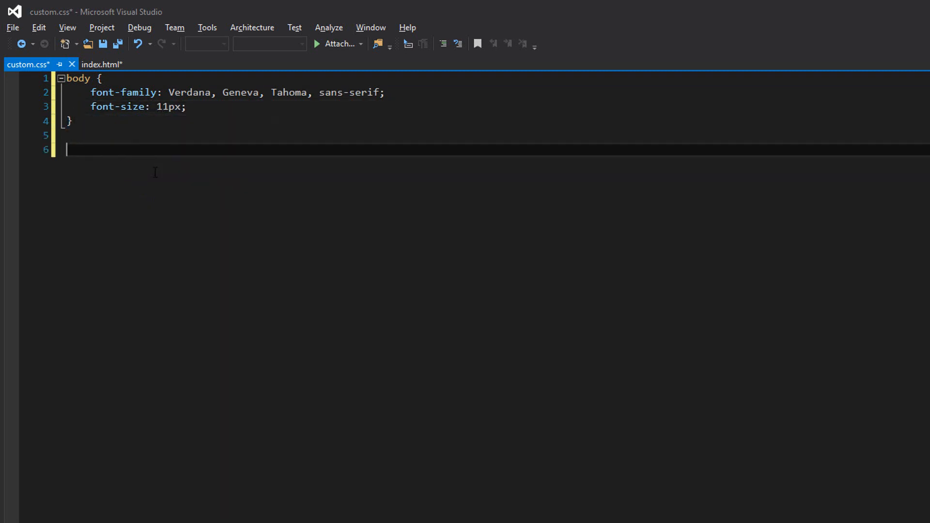
Step: Add a .title rule with font-size:30px and font-weight:bold, save custom.css, and add blank lines below it
{"action": "type", "text": ".title {"}
{"action": "key", "text": "Return"}
{"action": "type", "text": "font"}
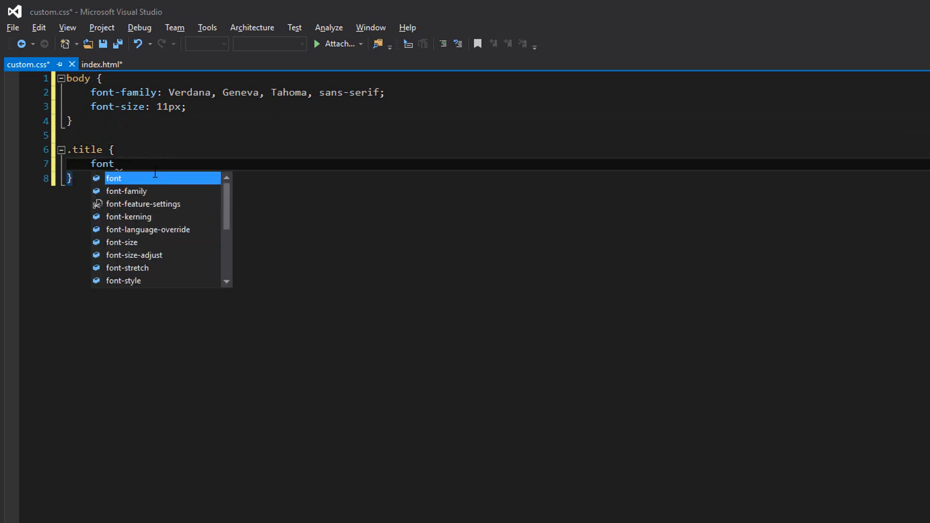
{"action": "type", "text": "-size:30"}
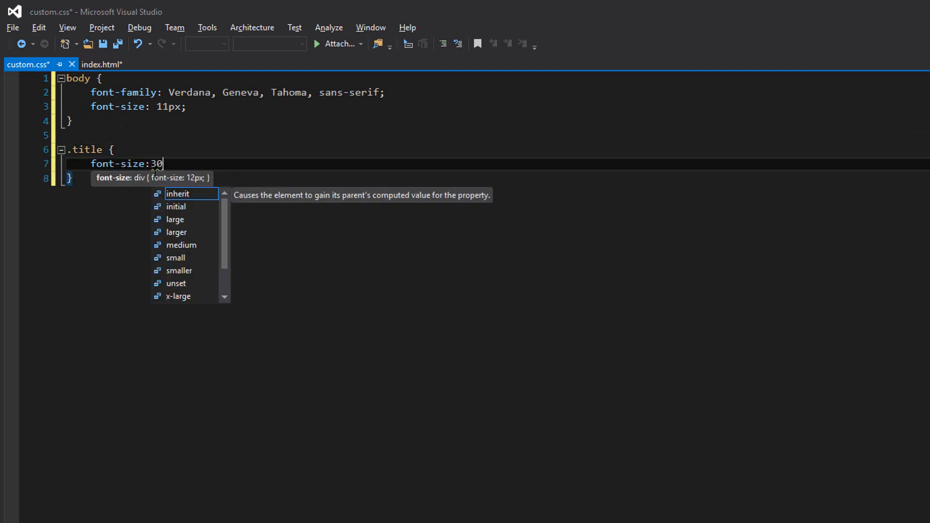
{"action": "type", "text": "px;"}
{"action": "key", "text": "Return"}
{"action": "type", "text": "font-"}
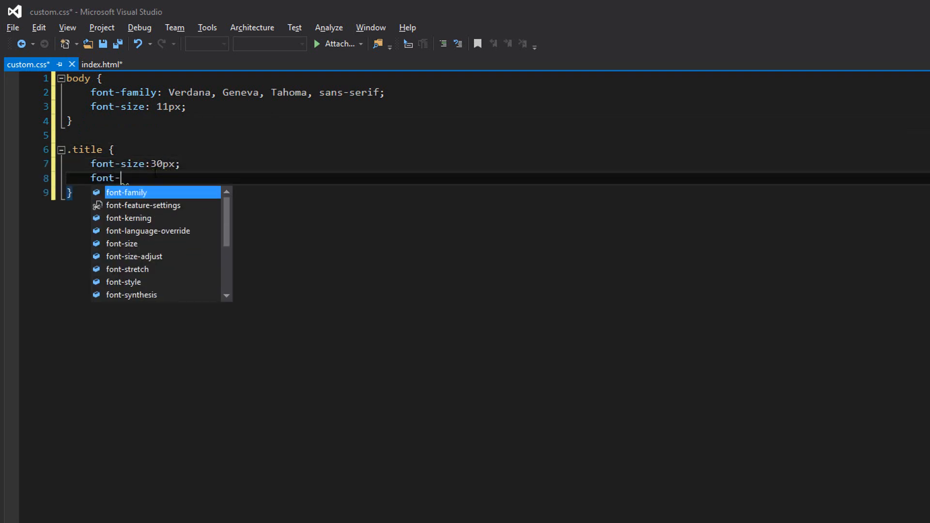
{"action": "type", "text": "weight:bold;"}
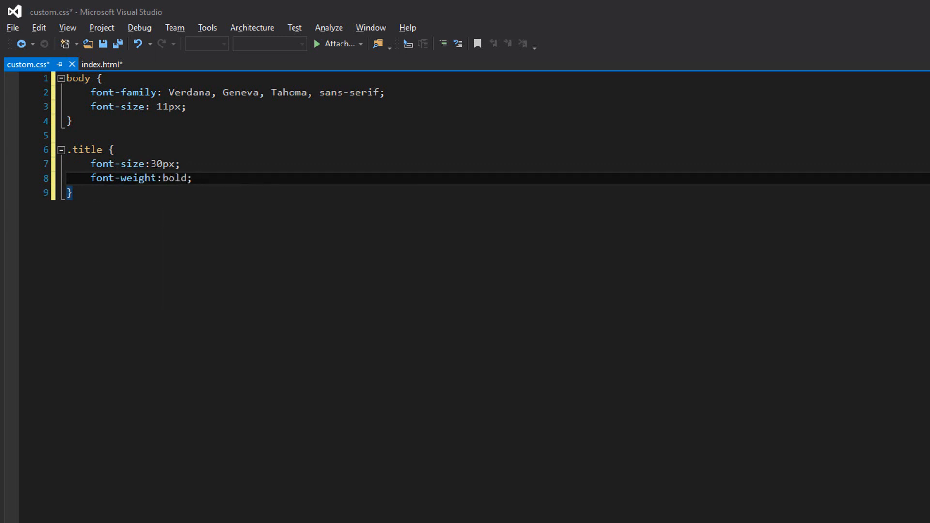
{"action": "key", "text": "Down"}
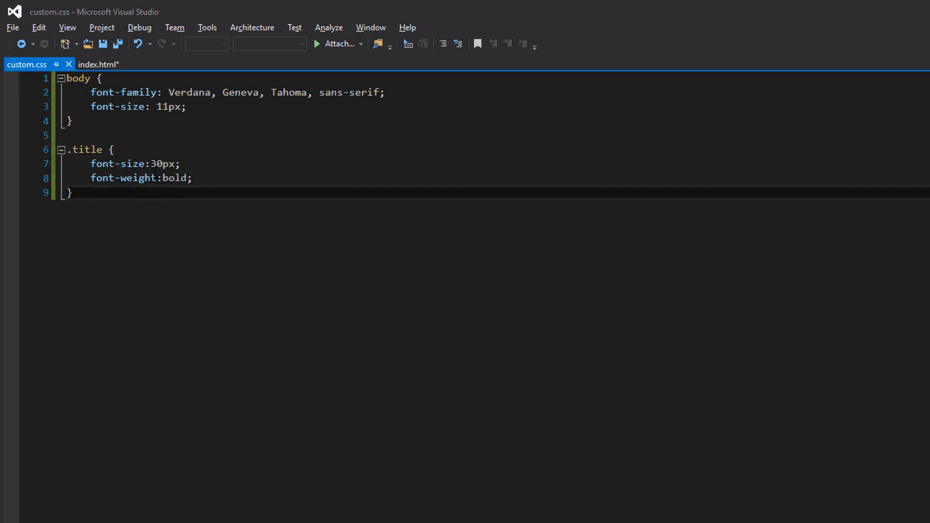
{"action": "key", "text": "Return"}
{"action": "key", "text": "Return"}
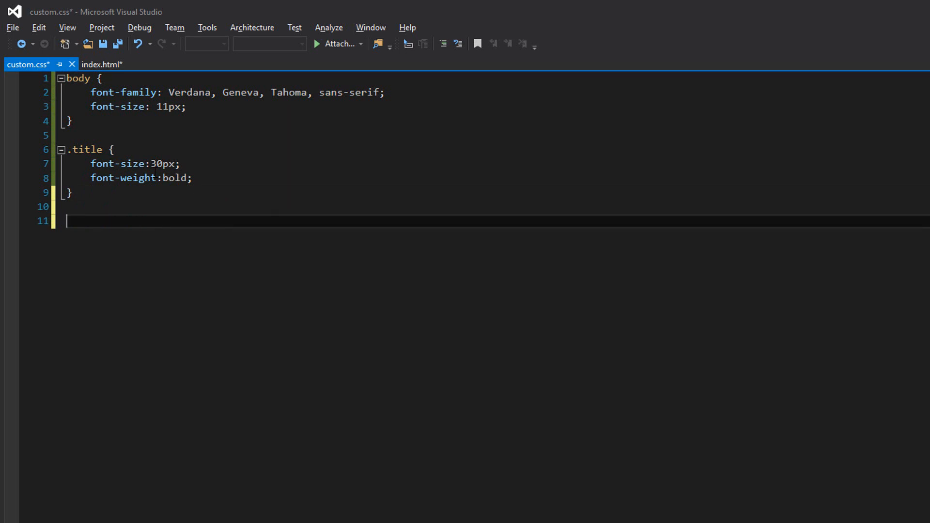
Step: Copy the class names "component image" from the header's image div in index.html
{"action": "left_click", "coordinate": [97, 60]}
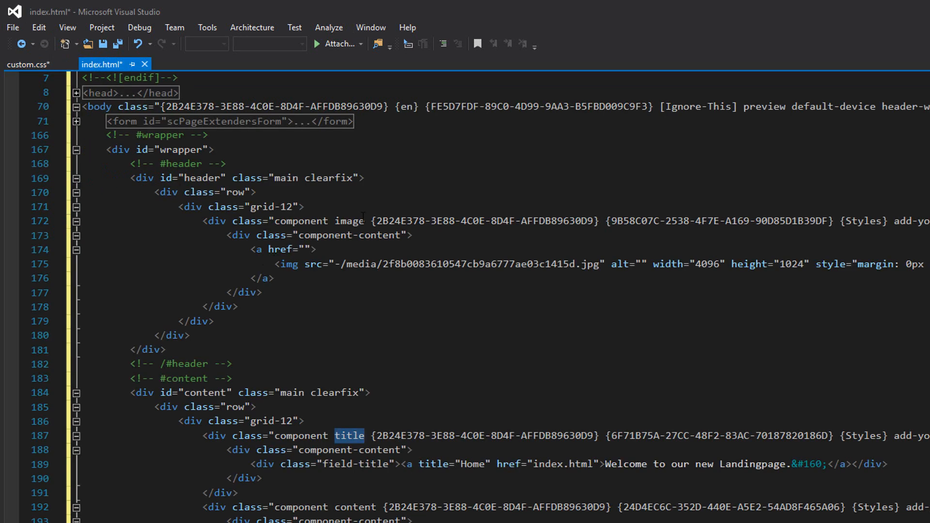
{"action": "left_click_drag", "start_coordinate": [364, 220], "coordinate": [275, 222]}
{"action": "double_click", "coordinate": [276, 222]}
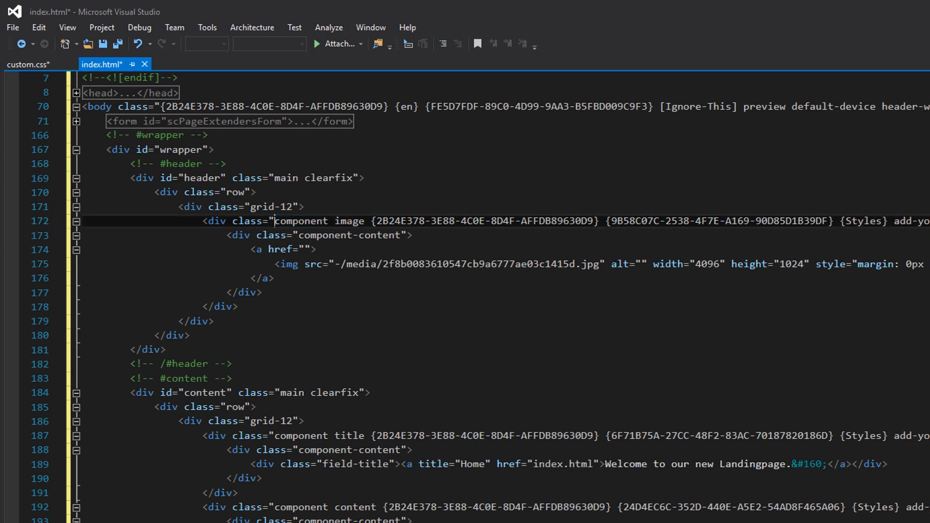
{"action": "left_click_drag", "start_coordinate": [274, 221], "coordinate": [367, 221]}
{"action": "key", "text": "ctrl+c"}
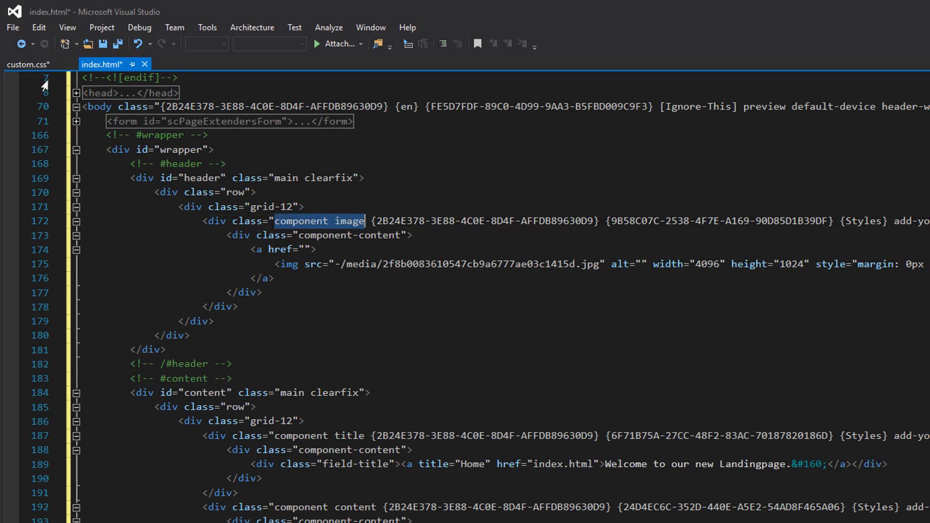
Step: Begin a #header selector below the .title rule in custom.css and paste the copied class names after it
{"action": "left_click", "coordinate": [31, 66]}
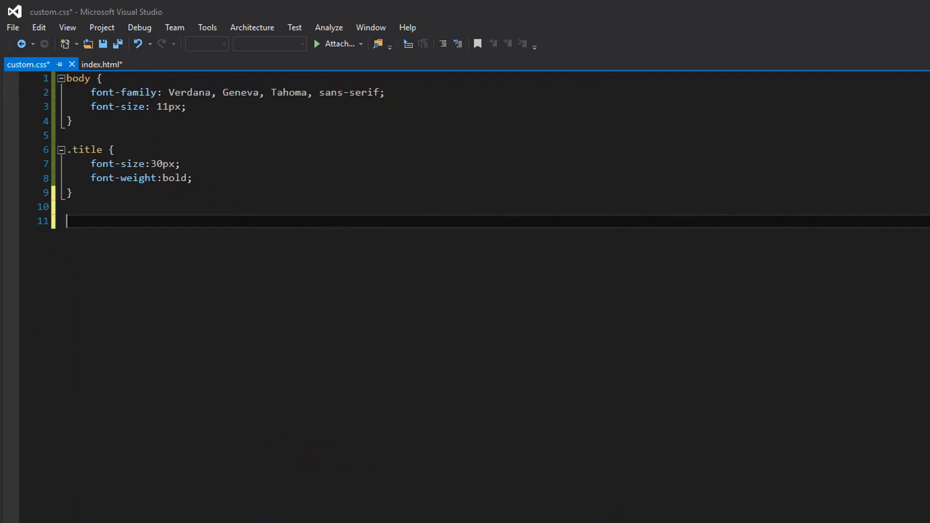
{"action": "type", "text": "#eader"}
{"action": "key", "text": "BackSpace"}
{"action": "key", "text": "BackSpace"}
{"action": "key", "text": "BackSpace"}
{"action": "key", "text": "BackSpace"}
{"action": "key", "text": "BackSpace"}
{"action": "type", "text": "header"}
{"action": "key", "text": "ctrl+v"}
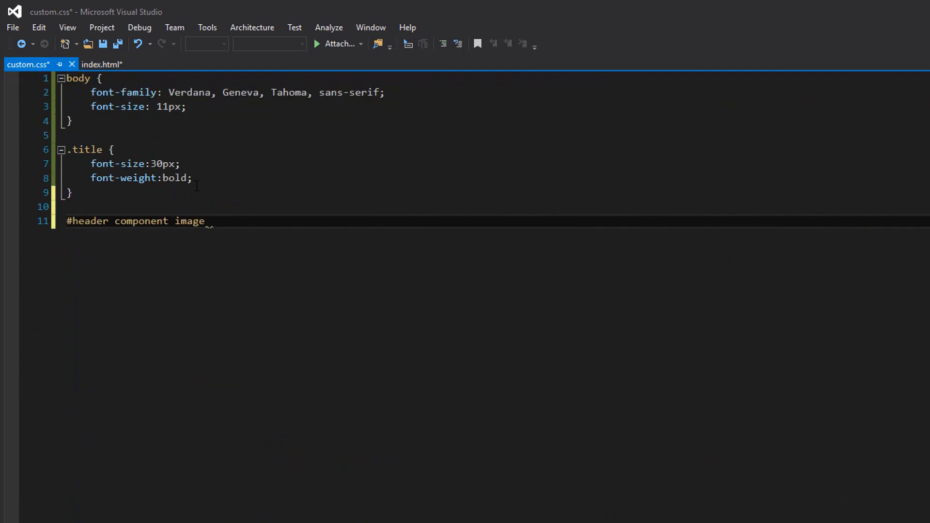
Step: Turn the pasted names into the class selector .component.image and open the rule's declaration block
{"action": "left_click", "coordinate": [120, 226]}
{"action": "type", "text": "."}
{"action": "key", "text": "Right"}
{"action": "key", "text": "Right"}
{"action": "key", "text": "Right"}
{"action": "key", "text": "Right"}
{"action": "key", "text": "Right"}
{"action": "key", "text": "Right"}
{"action": "key", "text": "Right"}
{"action": "key", "text": "Right"}
{"action": "key", "text": "Right"}
{"action": "key", "text": "Right"}
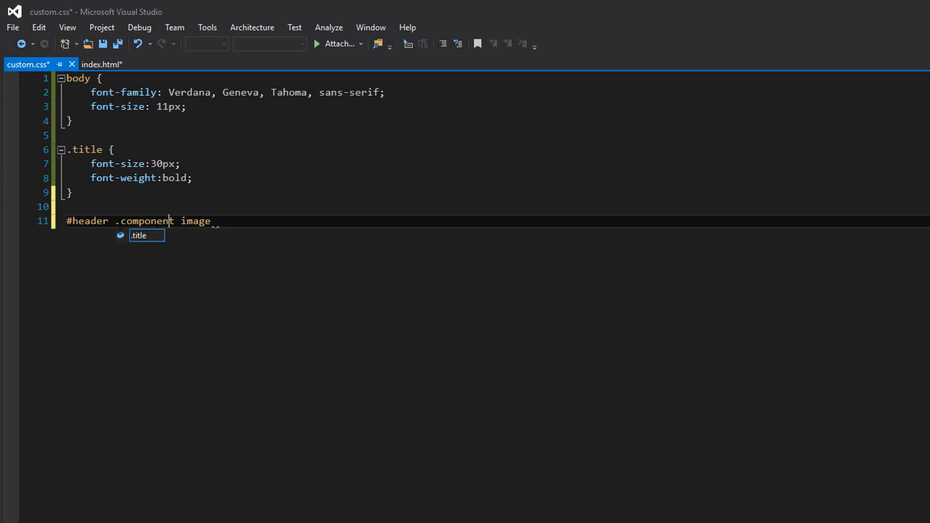
{"action": "key", "text": "BackSpace"}
{"action": "type", "text": "."}
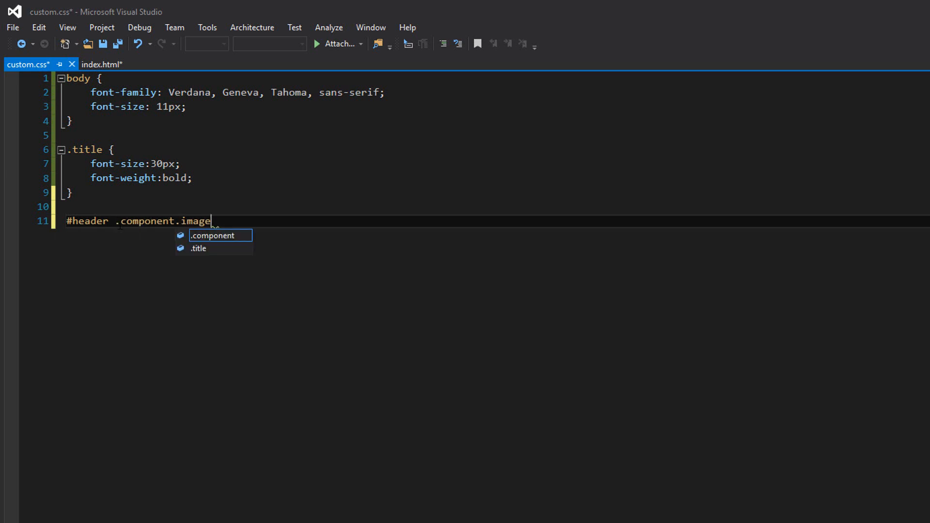
{"action": "type", "text": " {"}
{"action": "key", "text": "Return"}
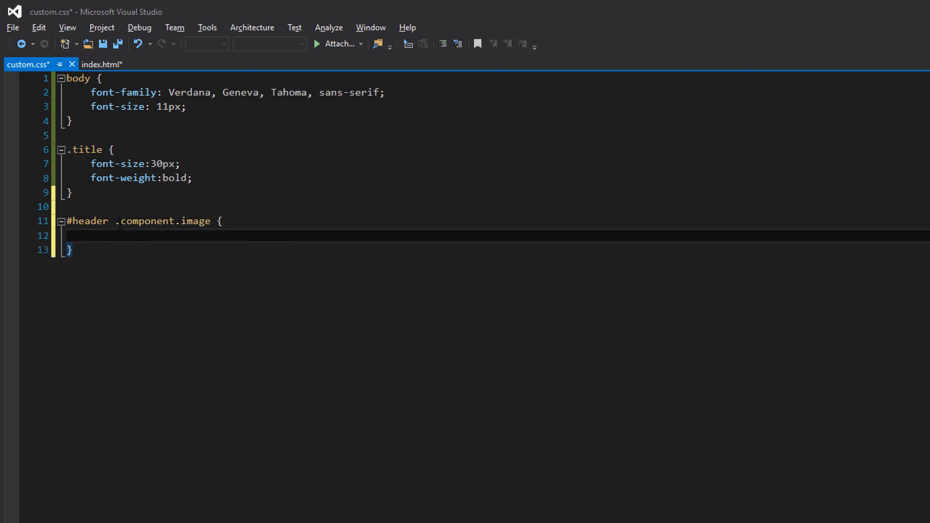
Step: Set margin-top:0px in the #header .component.image rule and save custom.css
{"action": "type", "text": "font-"}
{"action": "key", "text": "BackSpace"}
{"action": "key", "text": "BackSpace"}
{"action": "key", "text": "BackSpace"}
{"action": "key", "text": "BackSpace"}
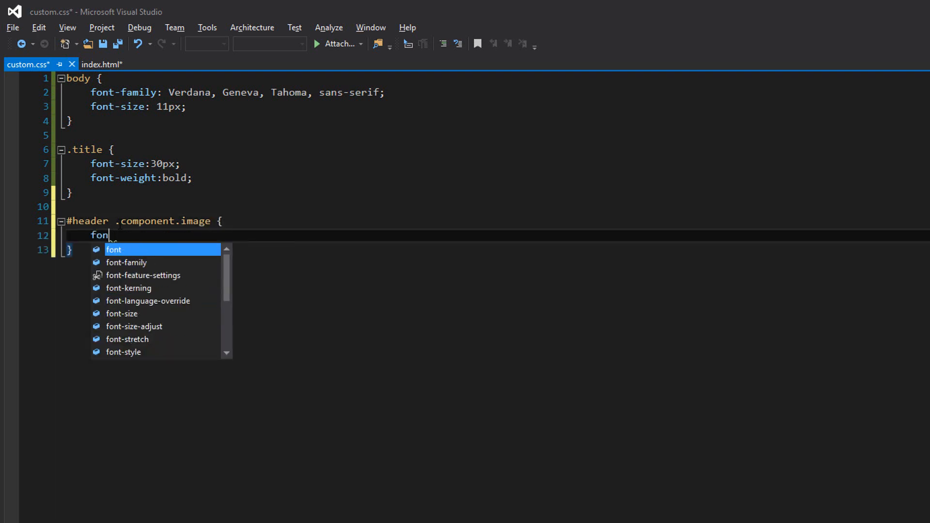
{"action": "key", "text": "BackSpace"}
{"action": "type", "text": "margin"}
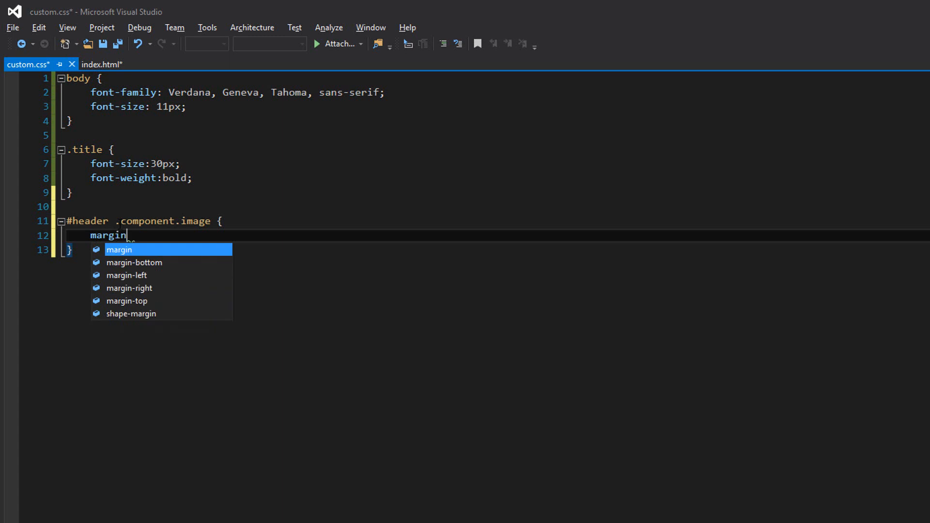
{"action": "type", "text": "-top:"}
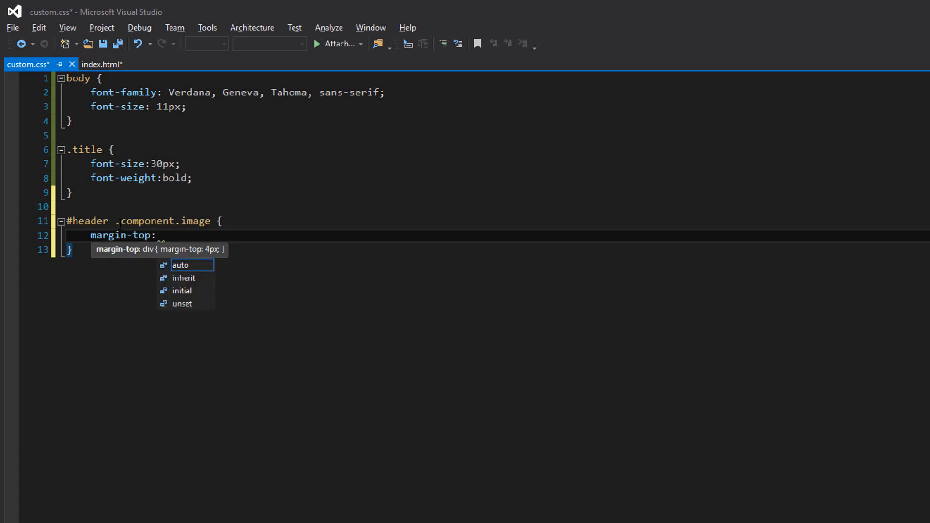
{"action": "type", "text": "0px;"}
{"action": "key", "text": "ctrl+s"}
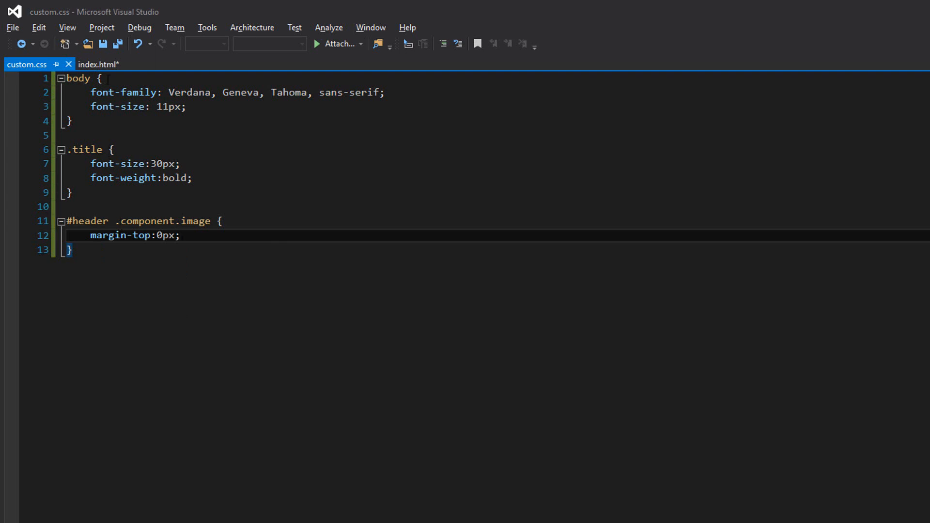
Step: Save the formatted index.html and return to the end of custom.css
{"action": "left_click", "coordinate": [97, 64]}
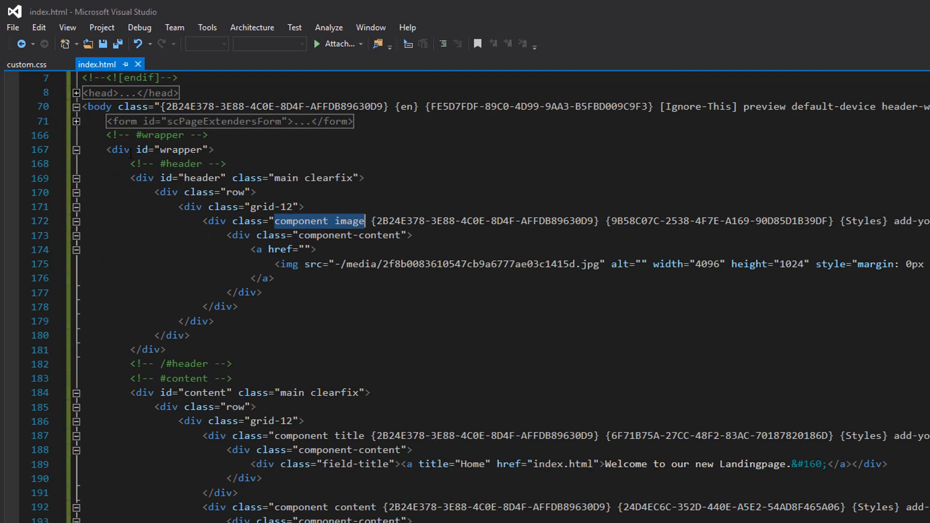
{"action": "left_click", "coordinate": [26, 65]}
{"action": "left_click", "coordinate": [150, 289]}
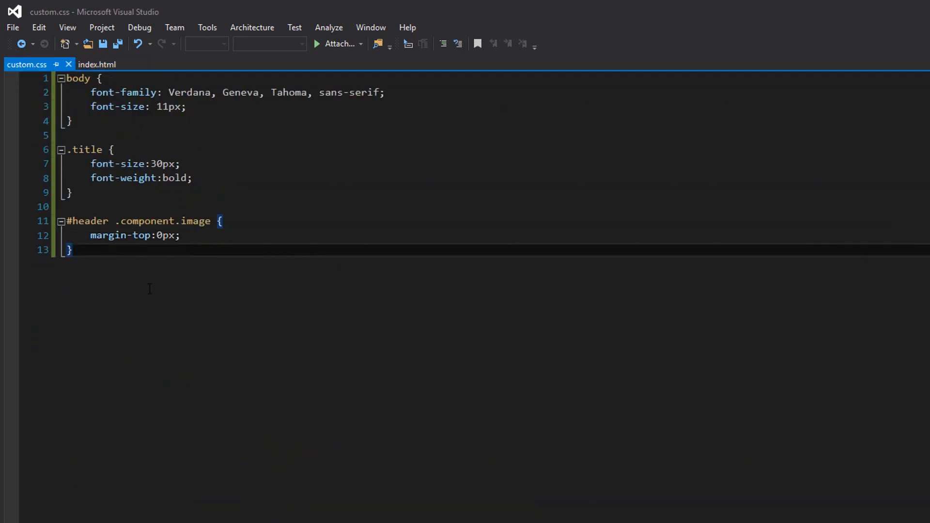
Step: Start a #footer rule below the header image rule, separated by a blank line
{"action": "key", "text": "Return"}
{"action": "type", "text": "#"}
{"action": "key", "text": "BackSpace"}
{"action": "key", "text": "BackSpace"}
{"action": "key", "text": "Return"}
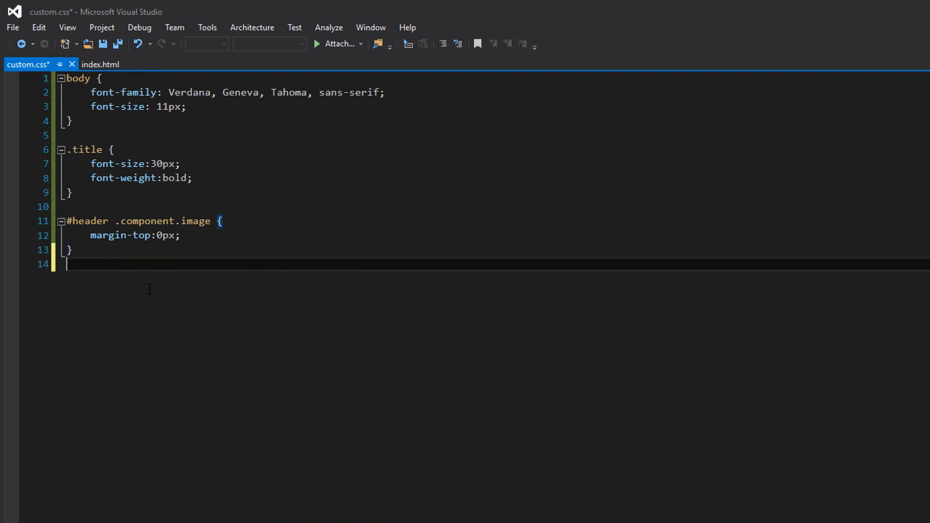
{"action": "key", "text": "Return"}
{"action": "type", "text": "#footer {"}
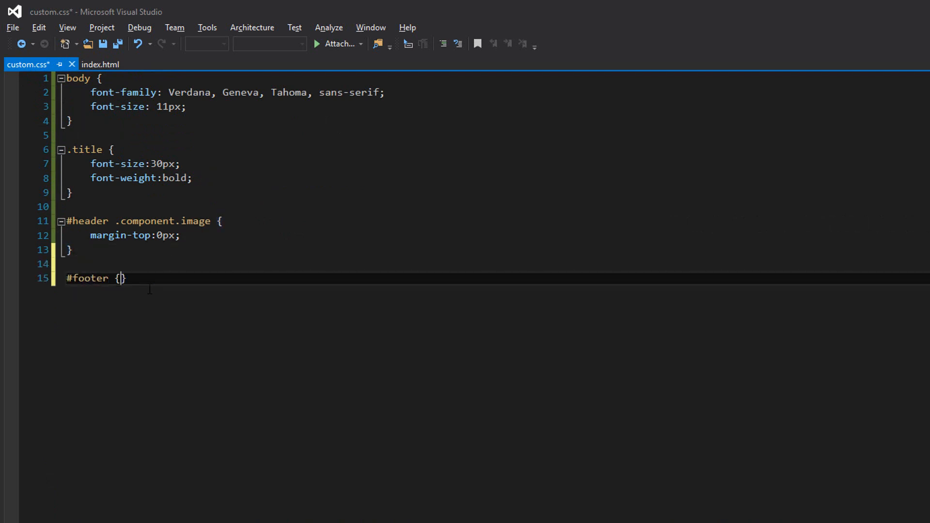
Step: Add a font-size of 9px to the #footer rule in custom.css and save the file
{"action": "key", "text": "Return"}
{"action": "type", "text": "font-s"}
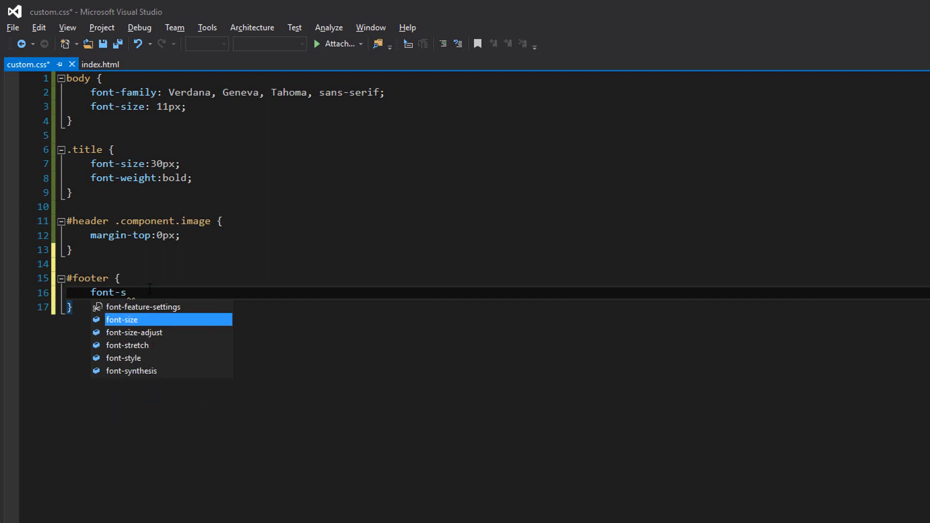
{"action": "key", "text": "Tab"}
{"action": "type", "text": ":0px;"}
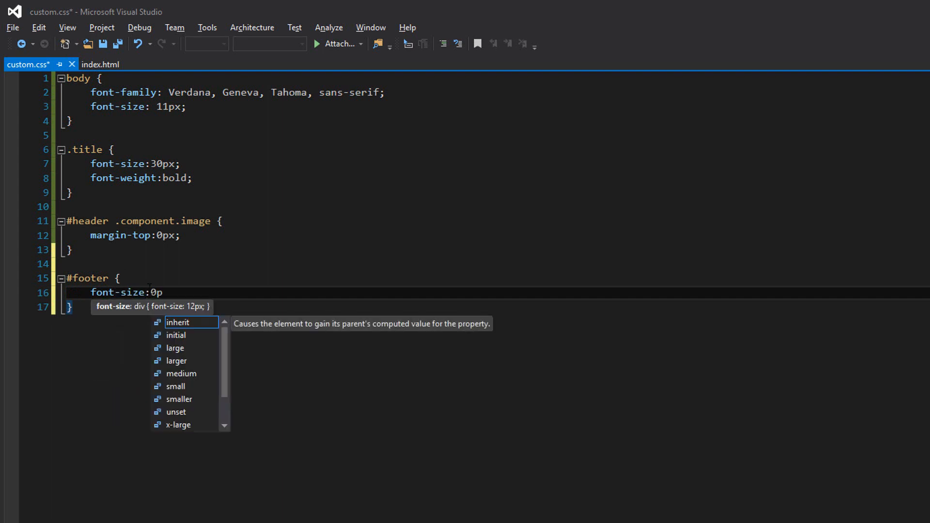
{"action": "key", "text": "BackSpace"}
{"action": "key", "text": "BackSpace"}
{"action": "key", "text": "BackSpace"}
{"action": "key", "text": "BackSpace"}
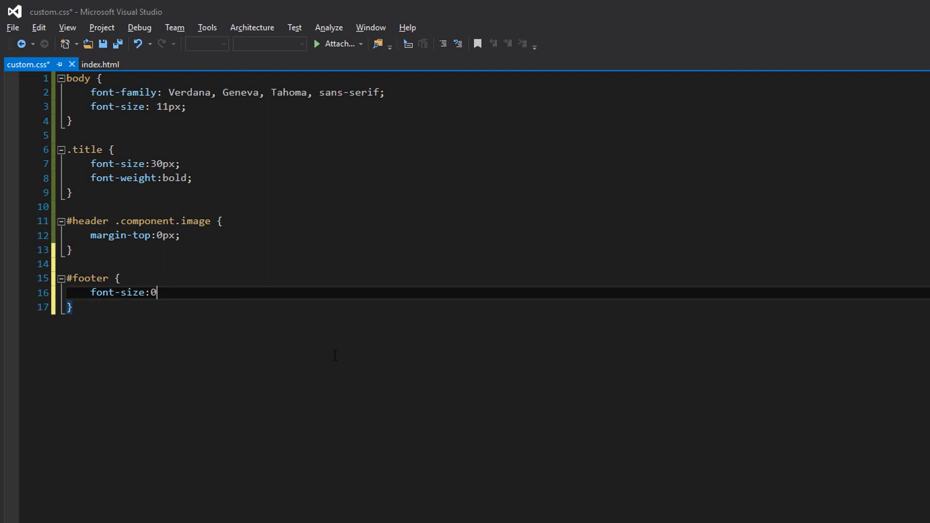
{"action": "type", "text": "9px;"}
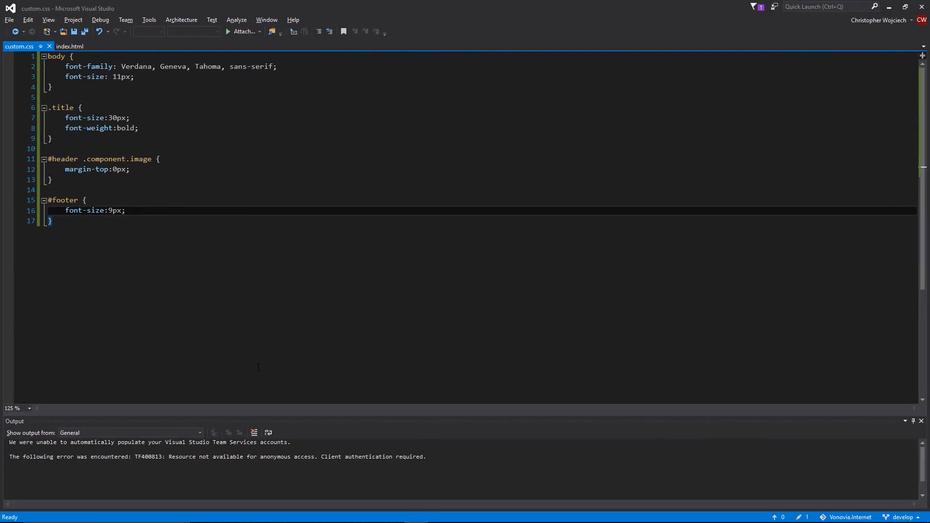
Step: Switch to File Explorer and compress everything in the exported landing page folder into 2016-11-16_19-15_netzkern-landingpage_en_Default_AgencyDrop.zip with 7-Zip
{"action": "key", "text": "alt+Tab"}
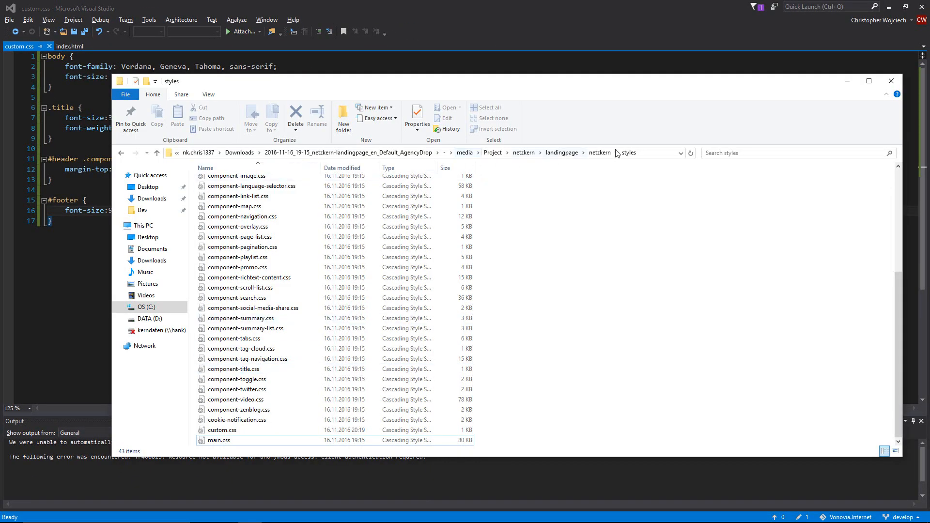
{"action": "left_click", "coordinate": [349, 152]}
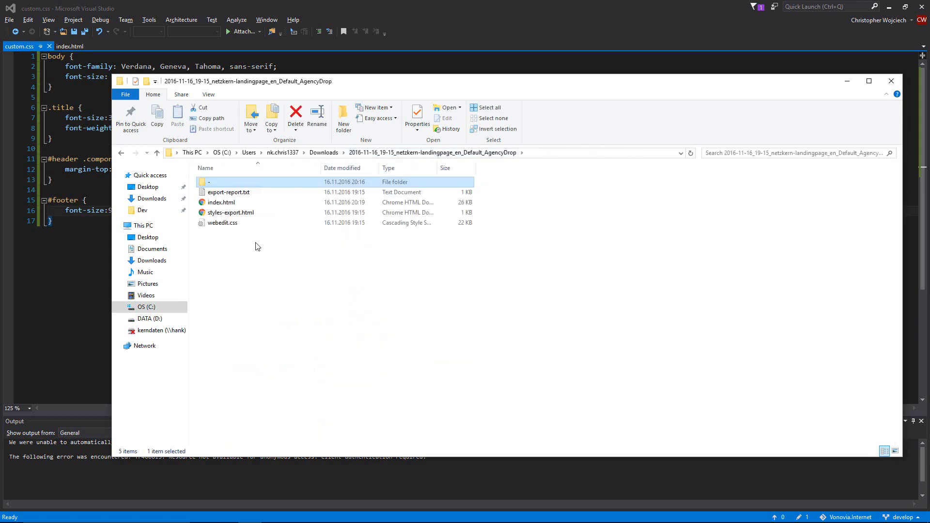
{"action": "left_click_drag", "start_coordinate": [254, 249], "coordinate": [230, 194]}
{"action": "left_click", "coordinate": [229, 194]}
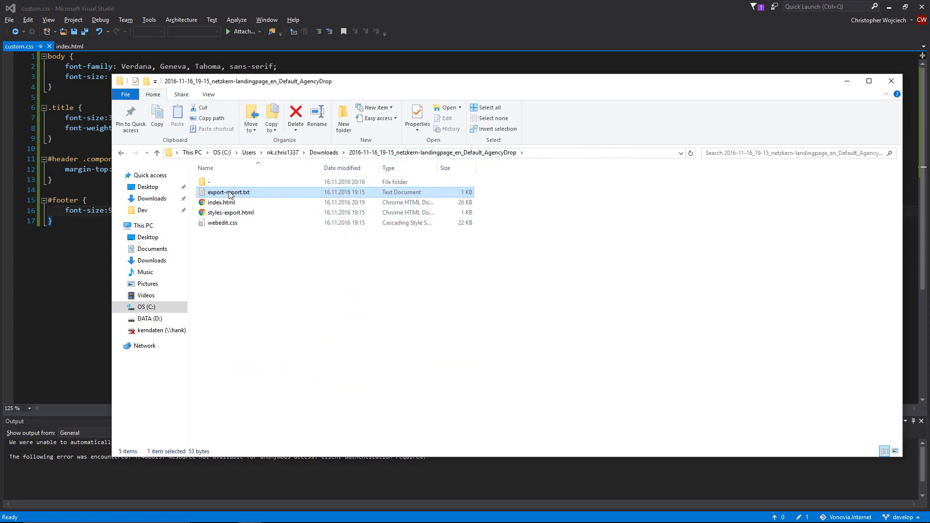
{"action": "left_click_drag", "start_coordinate": [241, 320], "coordinate": [197, 175]}
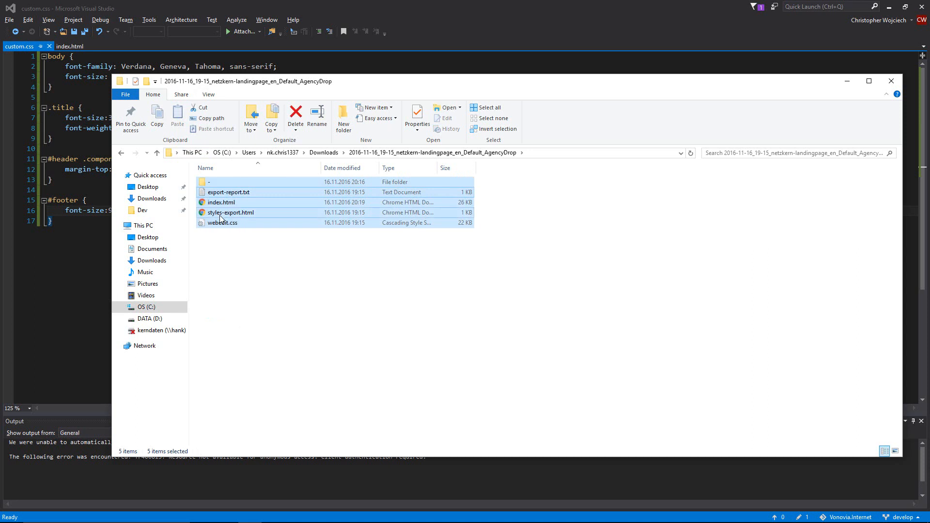
{"action": "right_click", "coordinate": [220, 219]}
{"action": "mouse_move", "coordinate": [215, 223]}
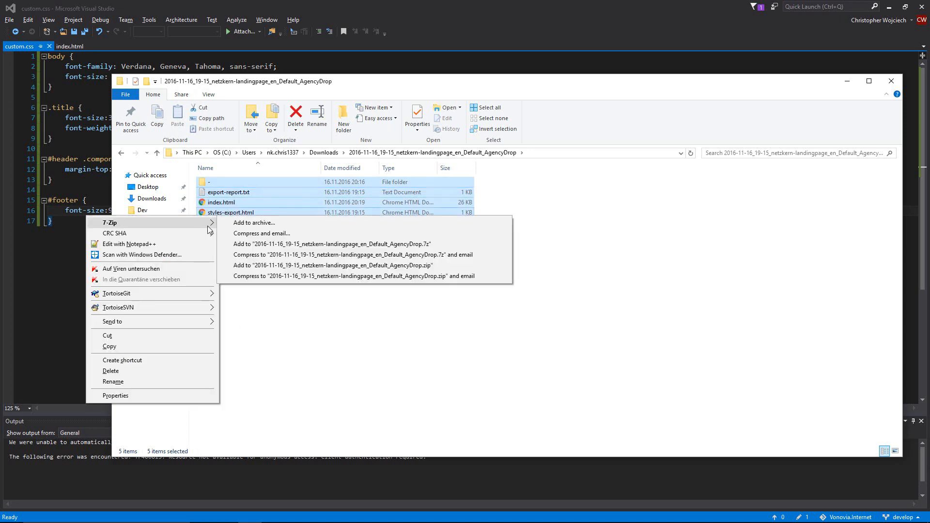
{"action": "left_click", "coordinate": [310, 266]}
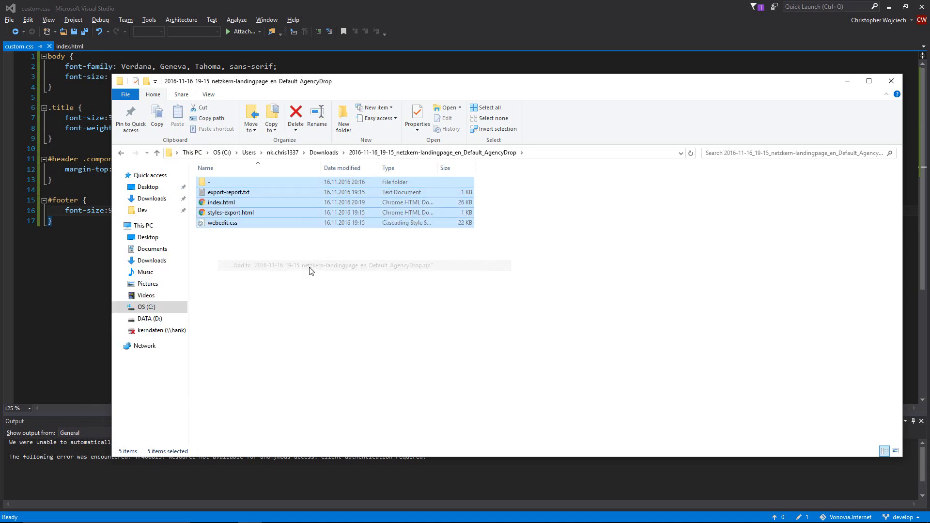
{"action": "left_click", "coordinate": [296, 298]}
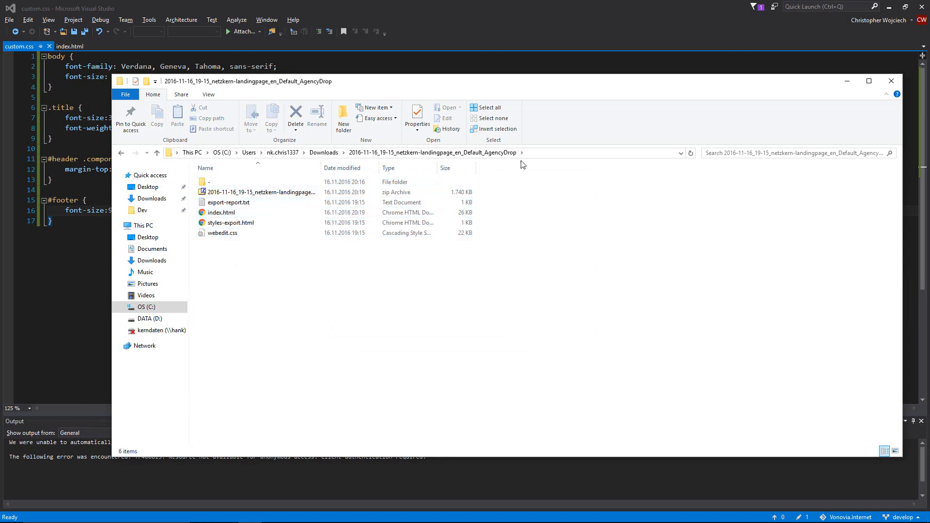
Step: In the browser, close the export wizard, start a Creative Exchange import from an uploaded zip package, and open the upload's file chooser
{"action": "key", "text": "alt+Tab"}
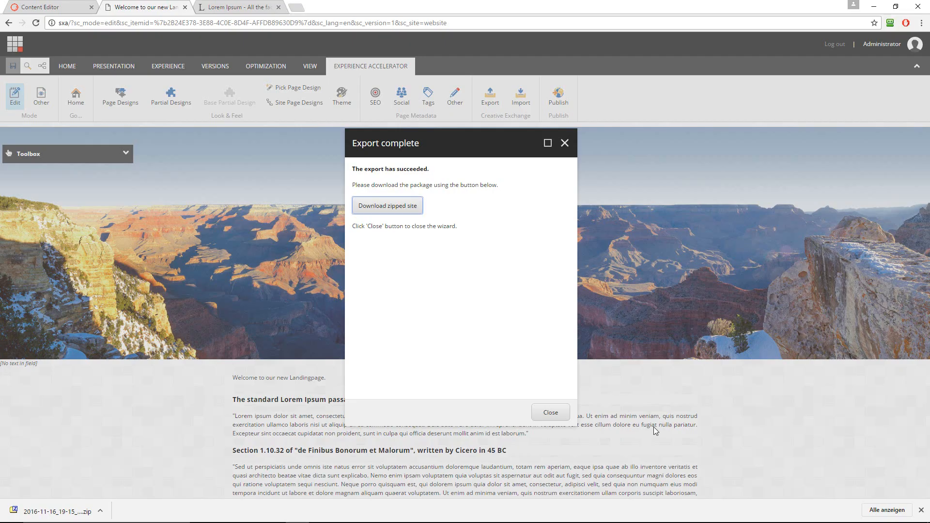
{"action": "left_click", "coordinate": [551, 414]}
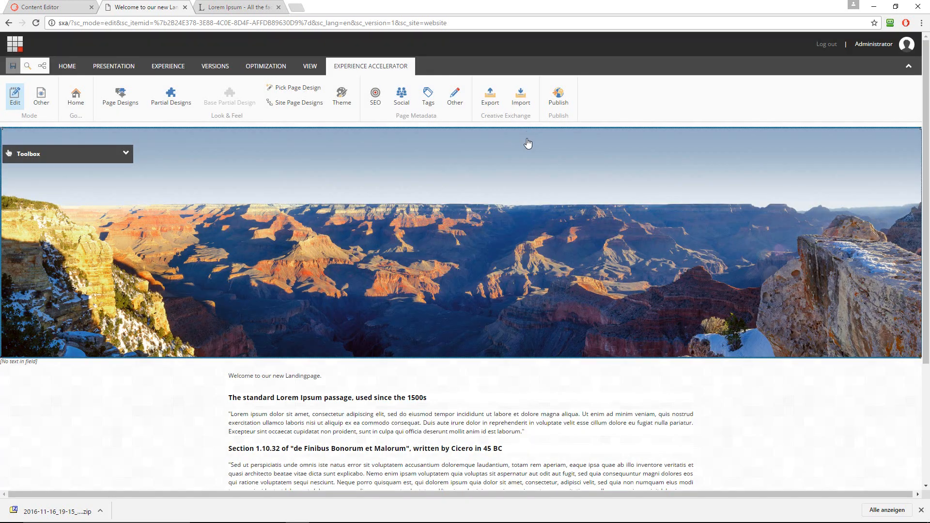
{"action": "left_click", "coordinate": [522, 101]}
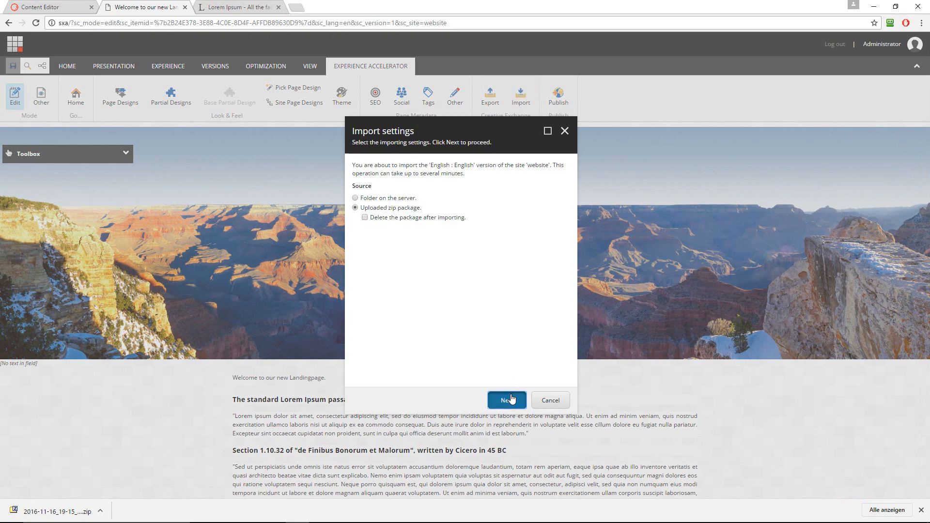
{"action": "left_click", "coordinate": [506, 400]}
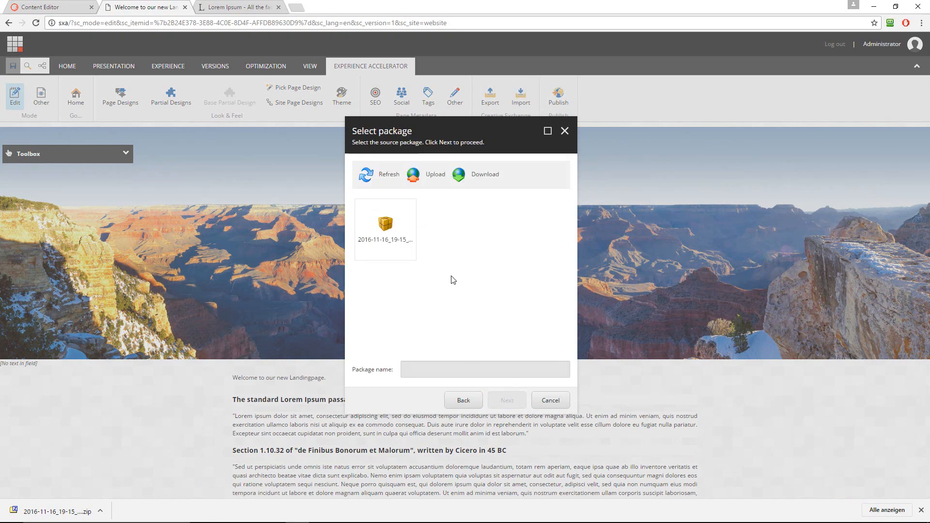
{"action": "left_click", "coordinate": [428, 179]}
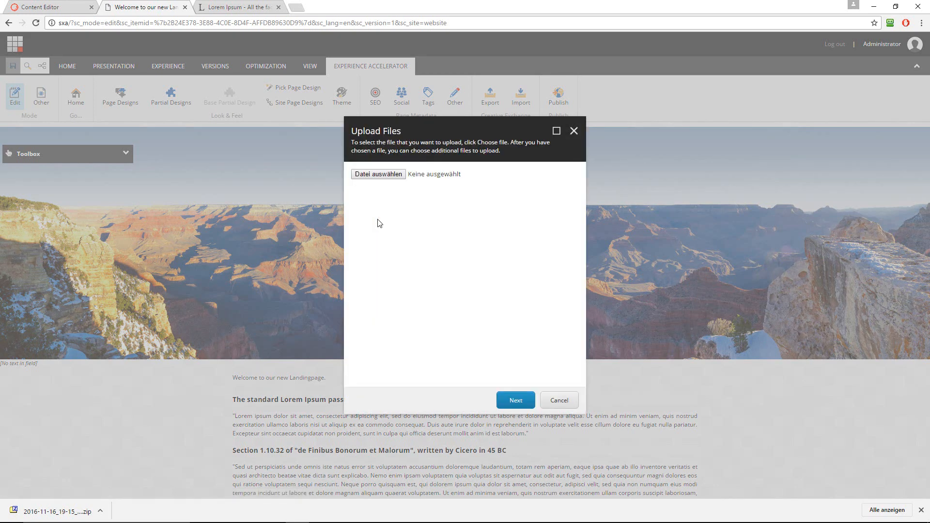
{"action": "left_click", "coordinate": [394, 176]}
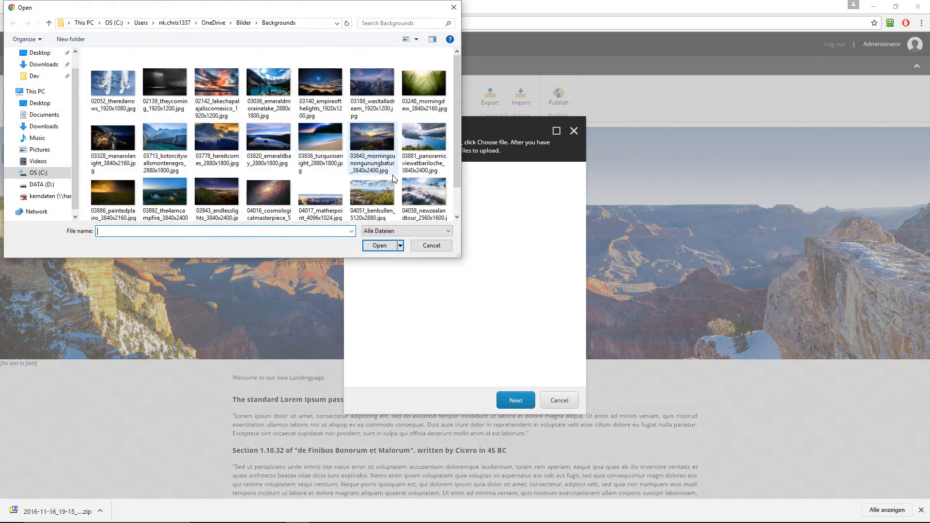
{"action": "left_click", "coordinate": [42, 184]}
{"action": "double_click", "coordinate": [104, 89]}
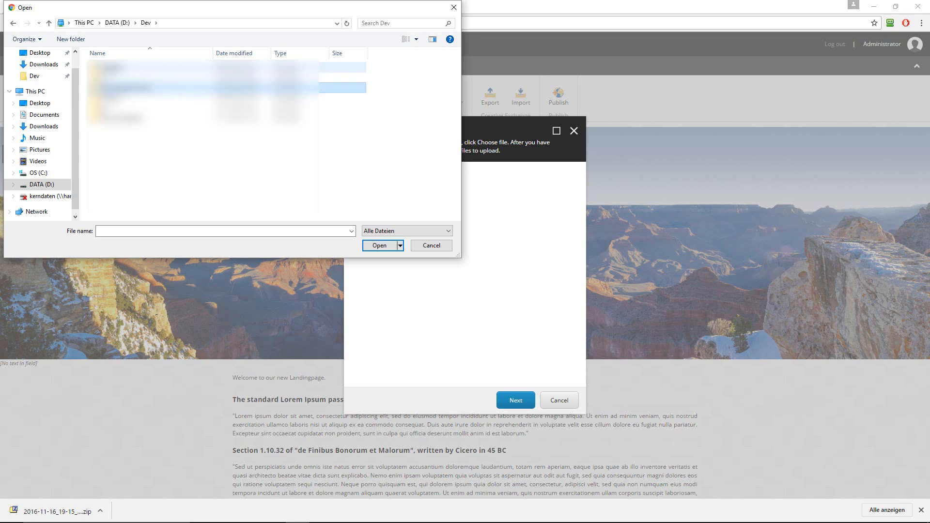
{"action": "double_click", "coordinate": [104, 109]}
{"action": "double_click", "coordinate": [111, 87]}
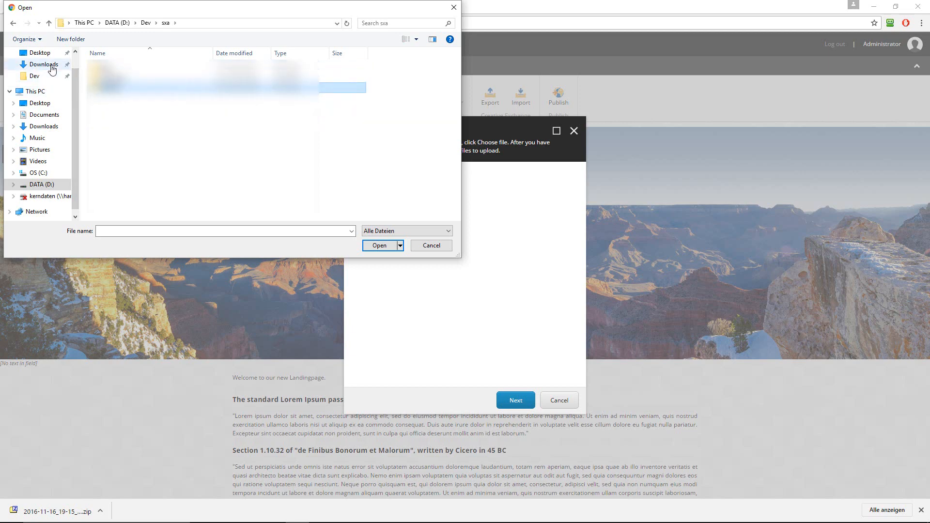
Step: Upload the new 2016-11-16_19-15_netzkern-landingpage_en_Default_AgencyDrop.zip from the extracted export folder in Downloads, without overwriting existing files
{"action": "left_click", "coordinate": [68, 64]}
{"action": "left_click", "coordinate": [148, 68]}
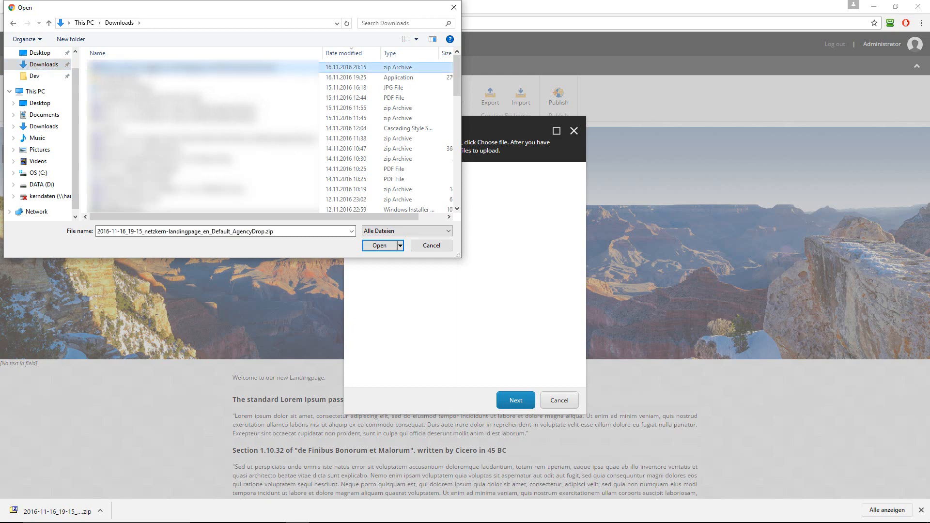
{"action": "left_click_drag", "start_coordinate": [456, 93], "coordinate": [458, 179]}
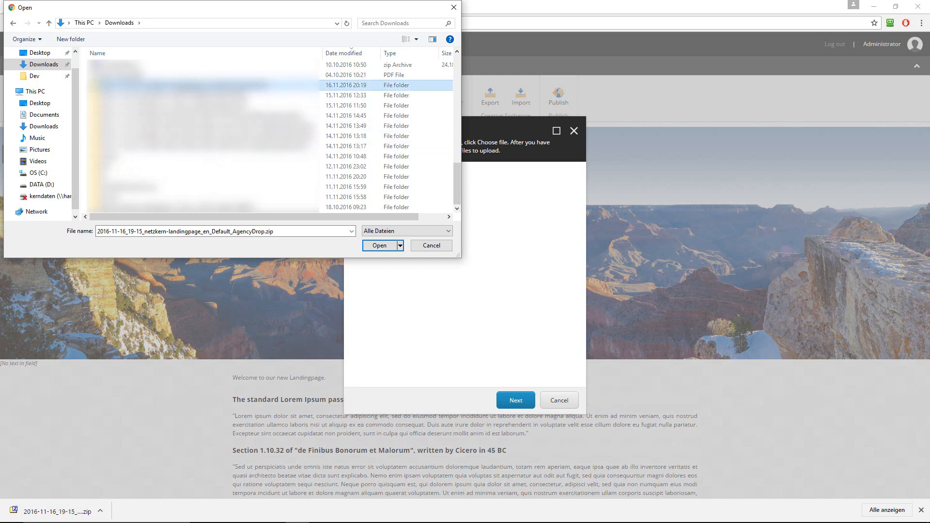
{"action": "double_click", "coordinate": [182, 86]}
{"action": "double_click", "coordinate": [179, 78]}
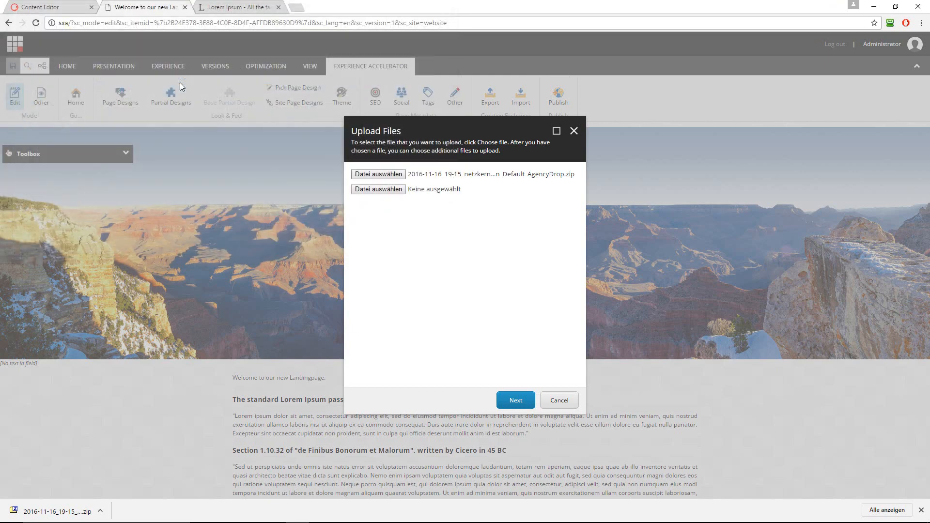
{"action": "left_click", "coordinate": [509, 402]}
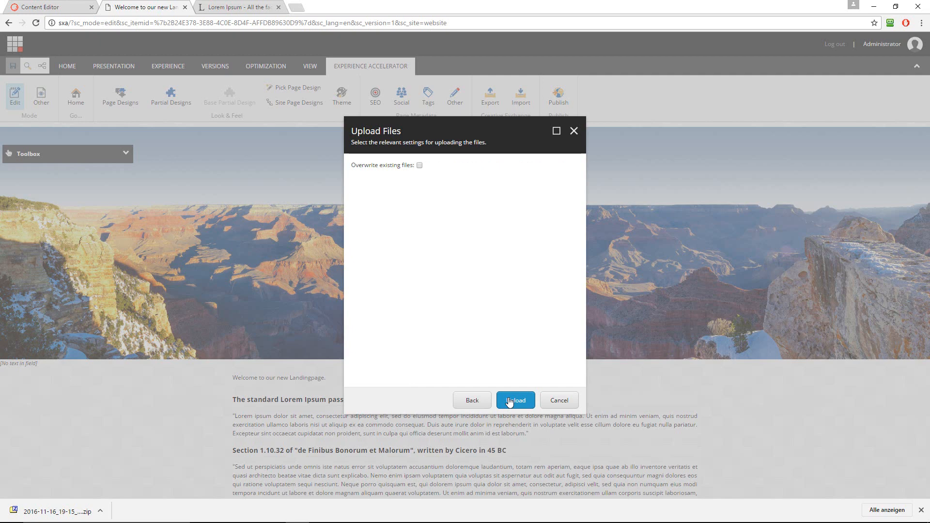
{"action": "left_click", "coordinate": [510, 401]}
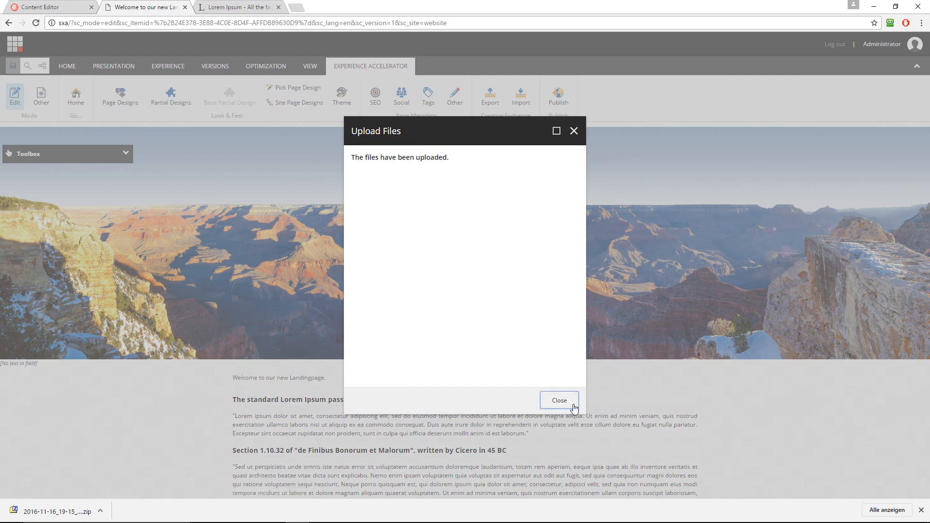
{"action": "left_click", "coordinate": [574, 407]}
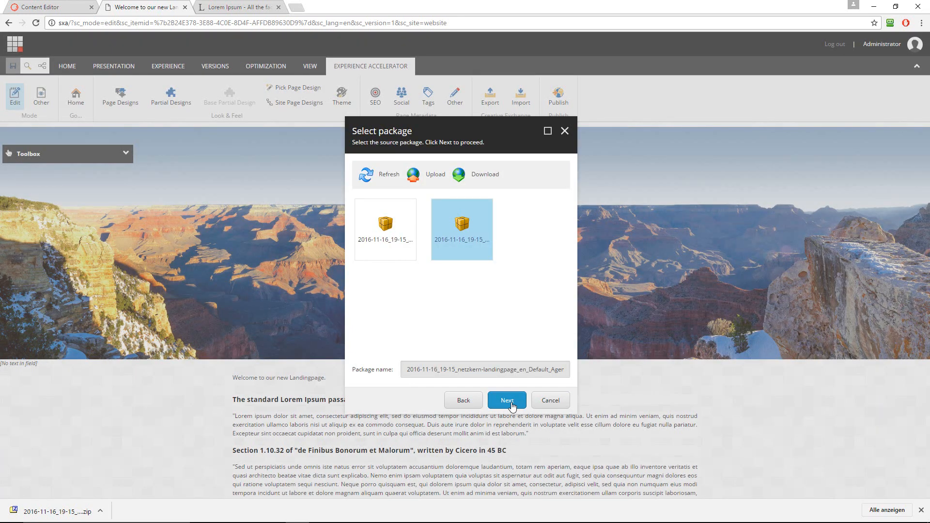
Step: Import the uploaded package, review the full list of import results, and finish the wizard
{"action": "left_click", "coordinate": [512, 403]}
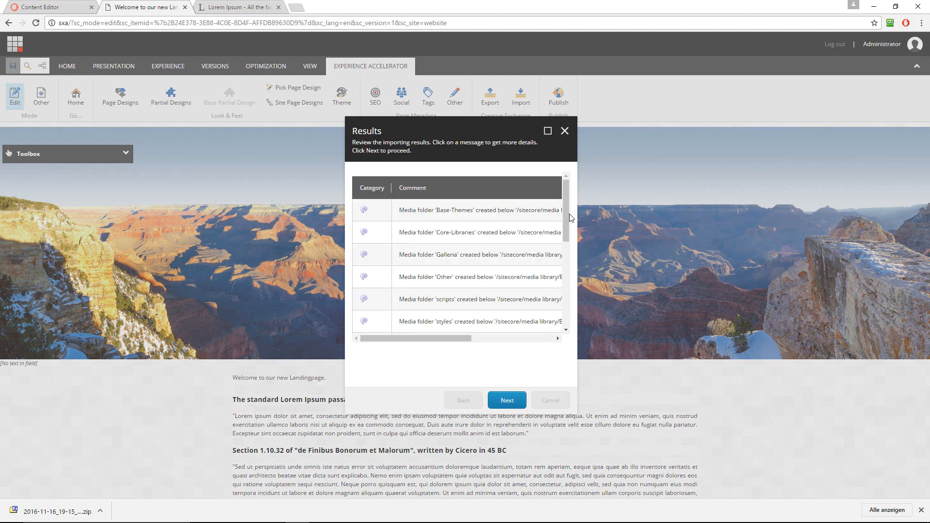
{"action": "left_click_drag", "start_coordinate": [566, 214], "coordinate": [565, 336]}
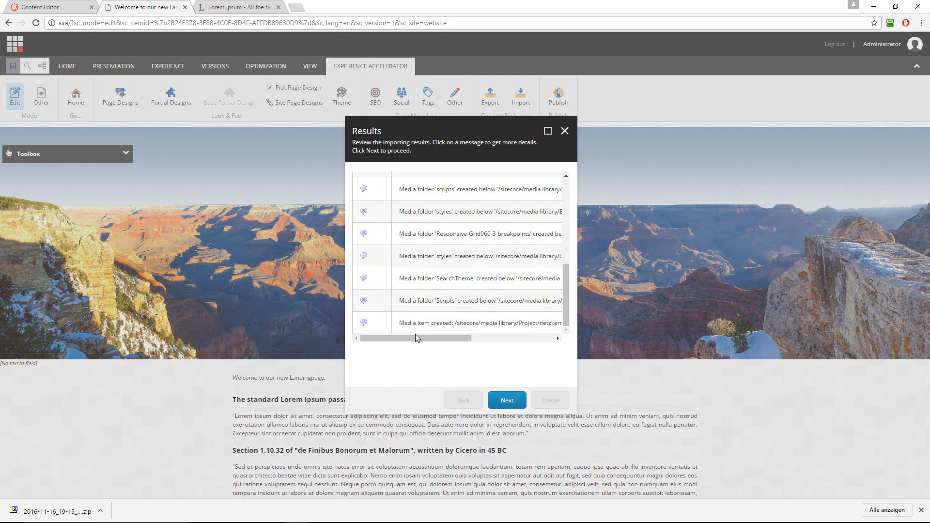
{"action": "left_click_drag", "start_coordinate": [417, 338], "coordinate": [500, 334]}
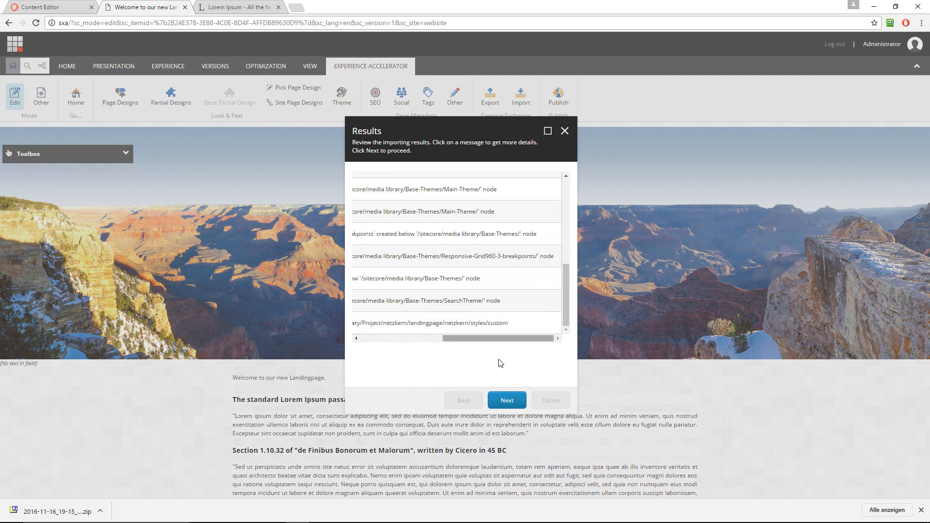
{"action": "left_click", "coordinate": [507, 400]}
{"action": "left_click", "coordinate": [551, 400]}
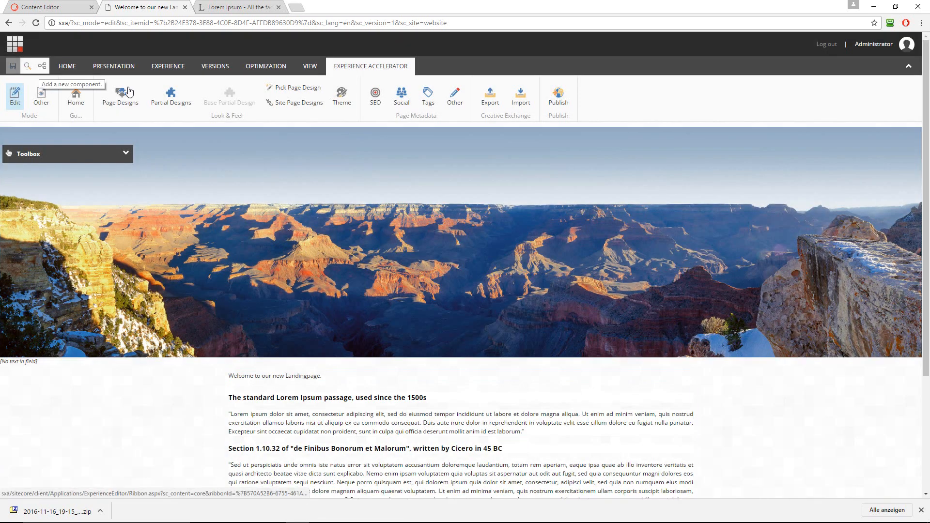
Step: In the Content Editor, publish the site using Smart publish for English to the Internet (web) target
{"action": "left_click", "coordinate": [65, 7]}
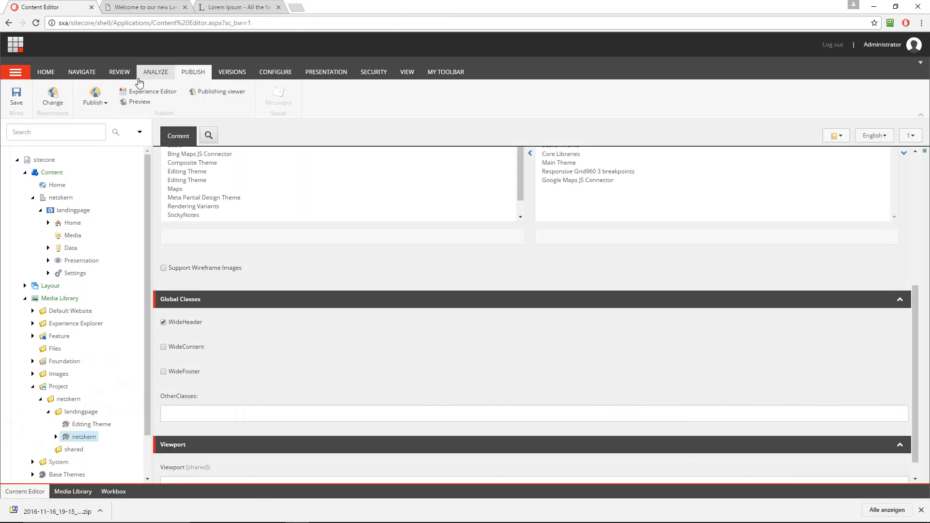
{"action": "left_click", "coordinate": [96, 100]}
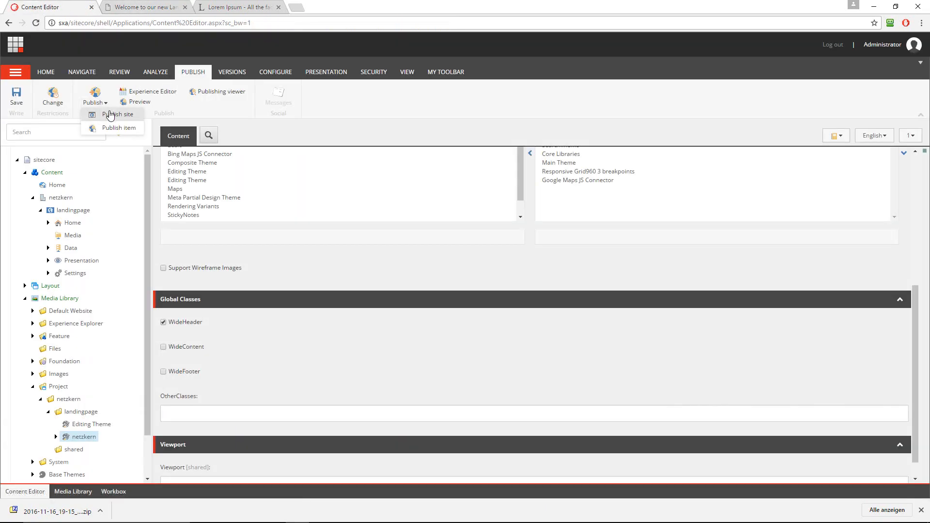
{"action": "left_click", "coordinate": [111, 115]}
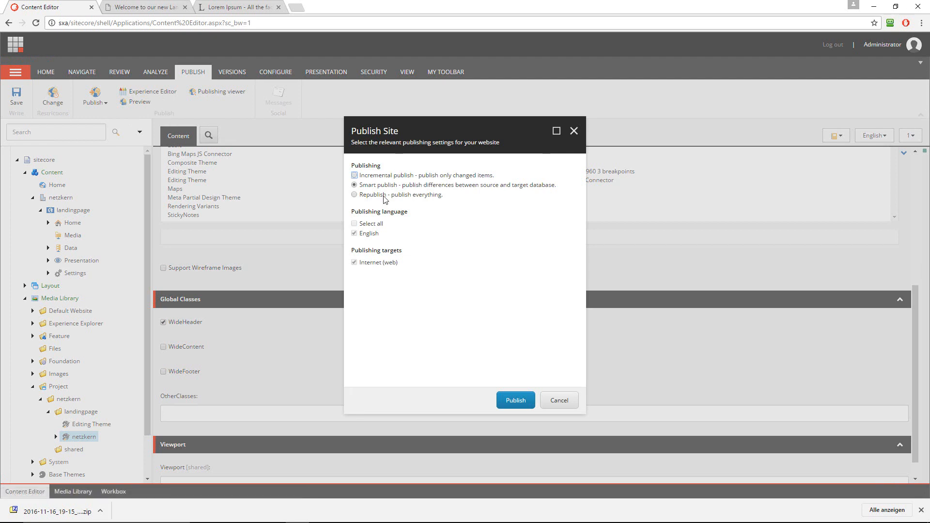
{"action": "left_click", "coordinate": [512, 400]}
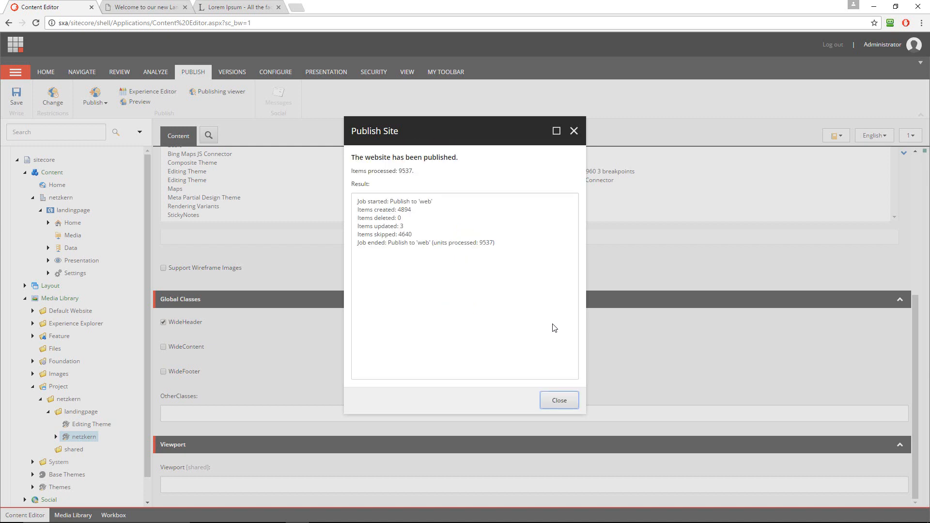
{"action": "left_click", "coordinate": [560, 403]}
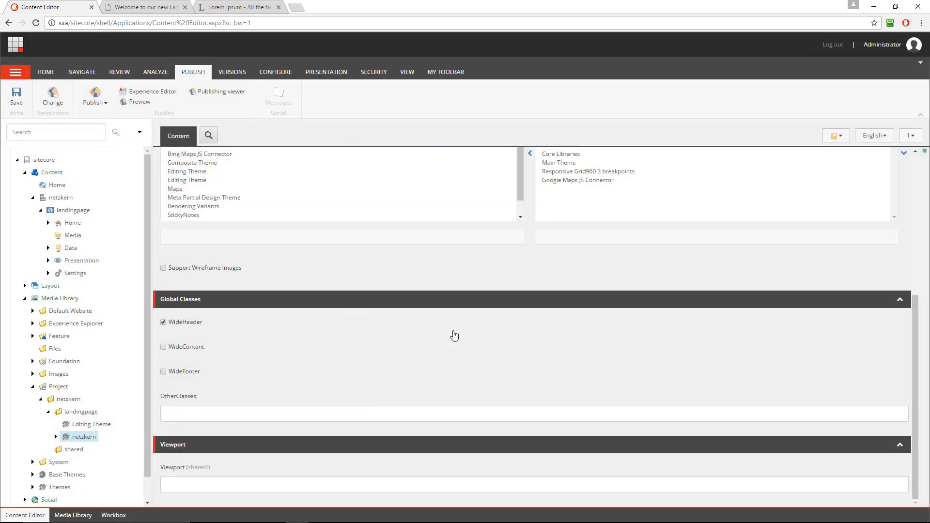
Step: Open a new incognito browser window, load my-landingpage.com, and look over the published landing page
{"action": "left_click", "coordinate": [922, 23]}
{"action": "left_click", "coordinate": [852, 59]}
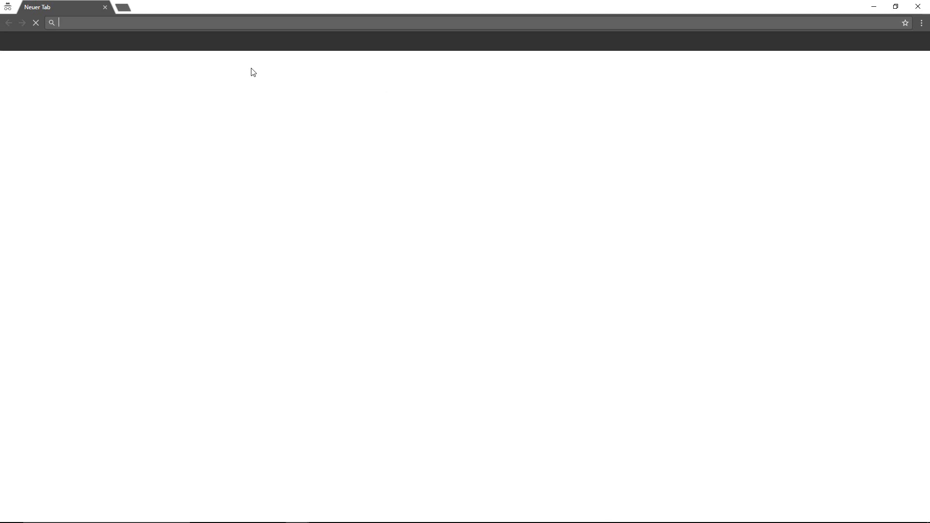
{"action": "type", "text": "site"}
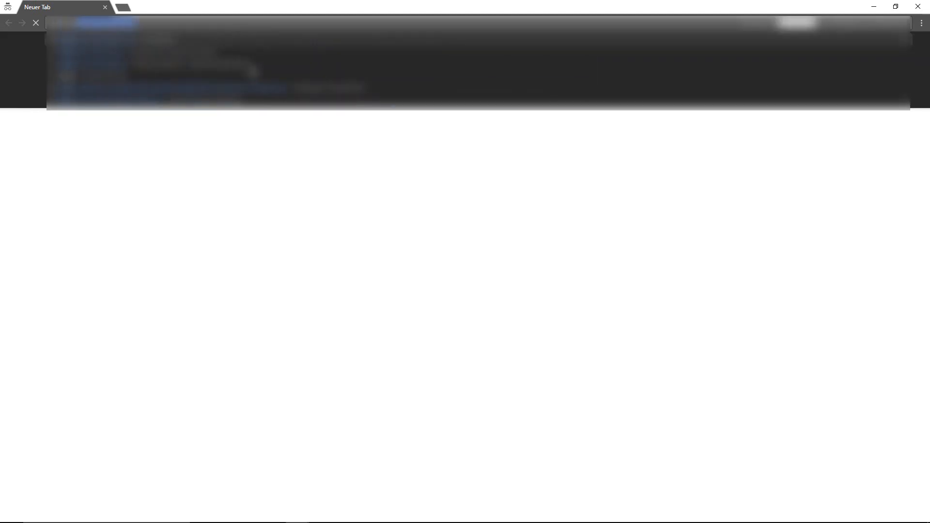
{"action": "type", "text": "my-landingpage."}
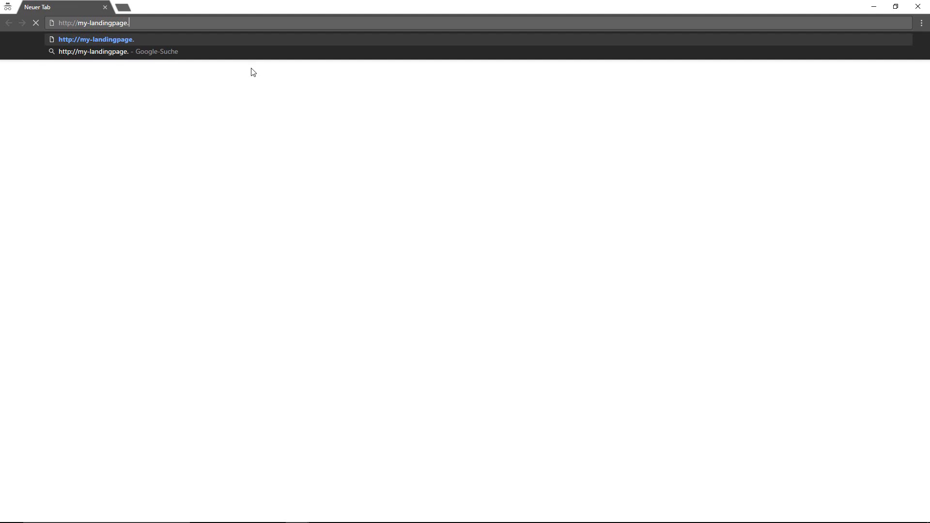
{"action": "type", "text": "com"}
{"action": "key", "text": "Return"}
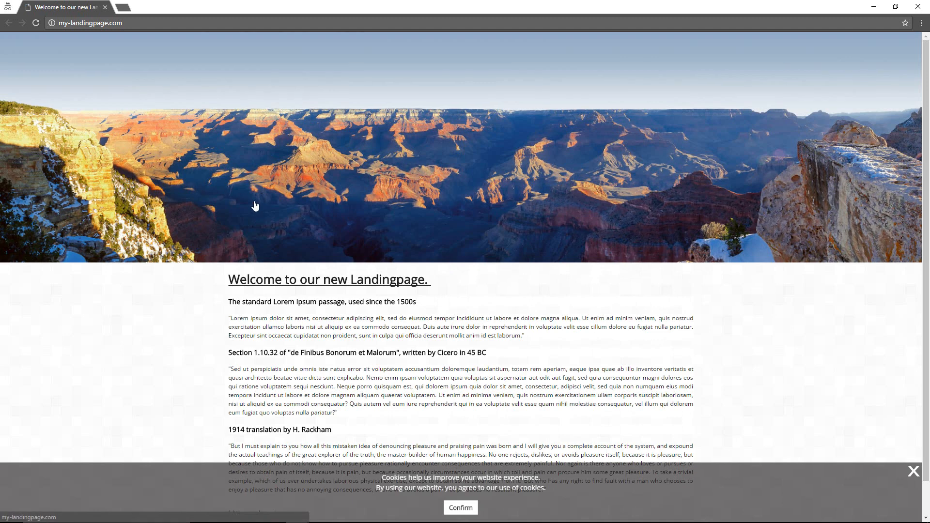
{"action": "scroll", "coordinate": [237, 212], "scroll_direction": "down", "scroll_amount": 1}
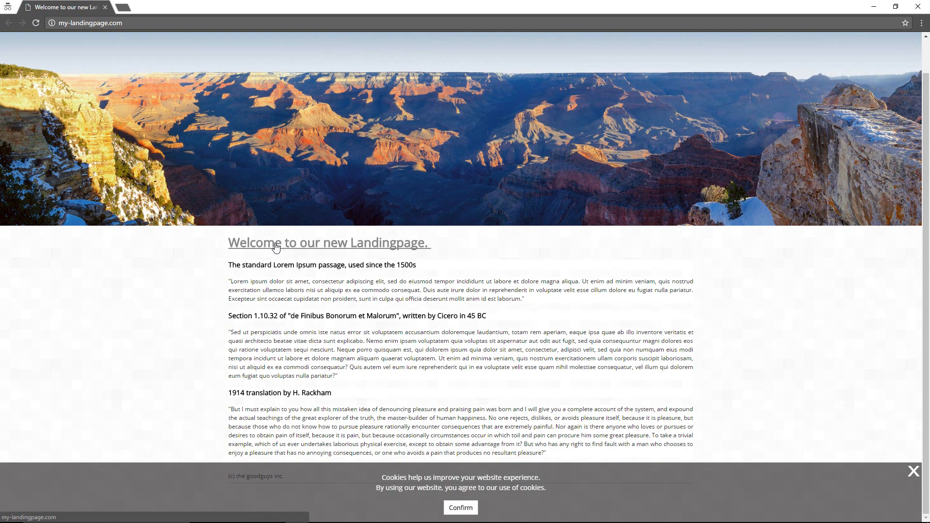
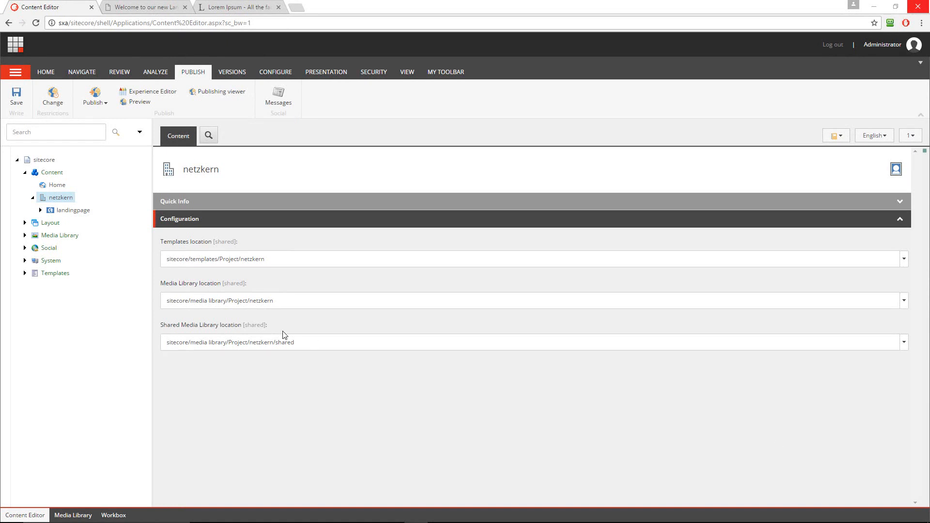
Step: In the Content Editor, create an Experience Accelerator site under netzkern named Products with host name products.netzkern.de, and close the completion dialog
{"action": "right_click", "coordinate": [53, 198]}
{"action": "mouse_move", "coordinate": [86, 206]}
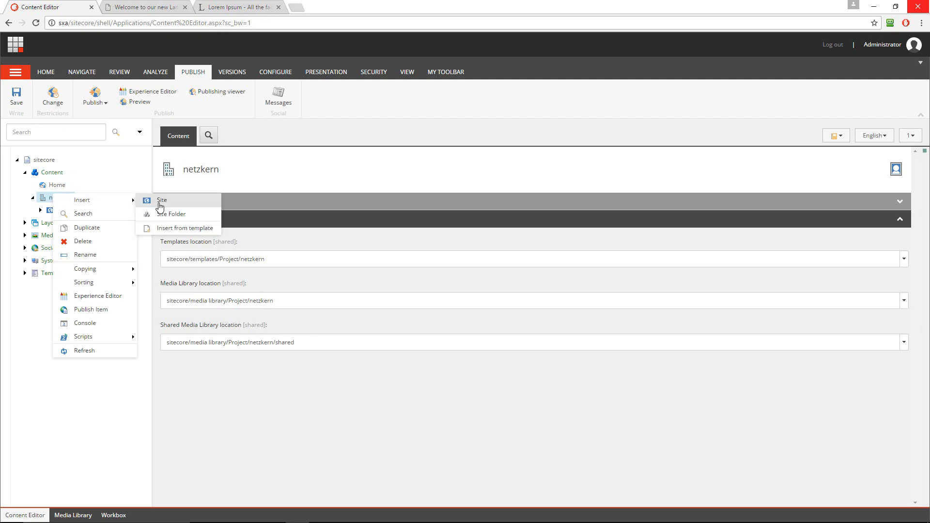
{"action": "left_click", "coordinate": [160, 202]}
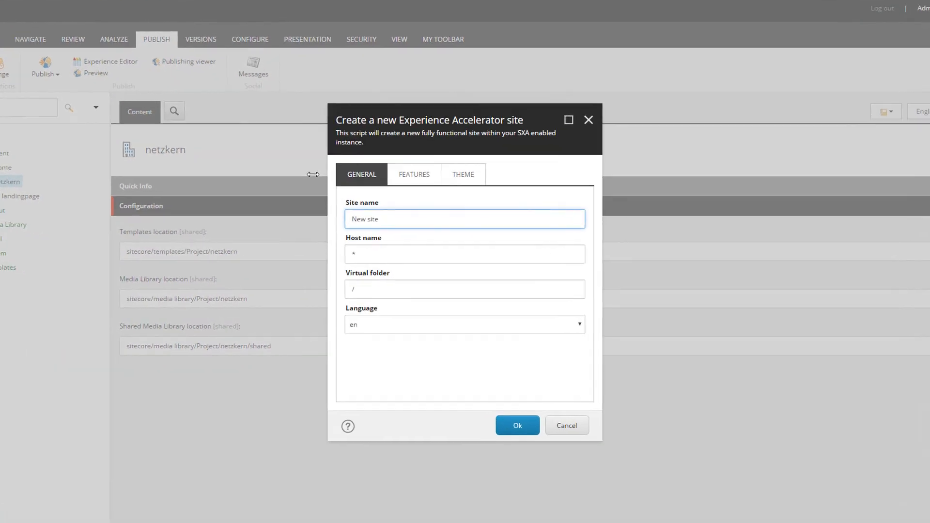
{"action": "key", "text": "ctrl+a"}
{"action": "key", "text": "BackSpace"}
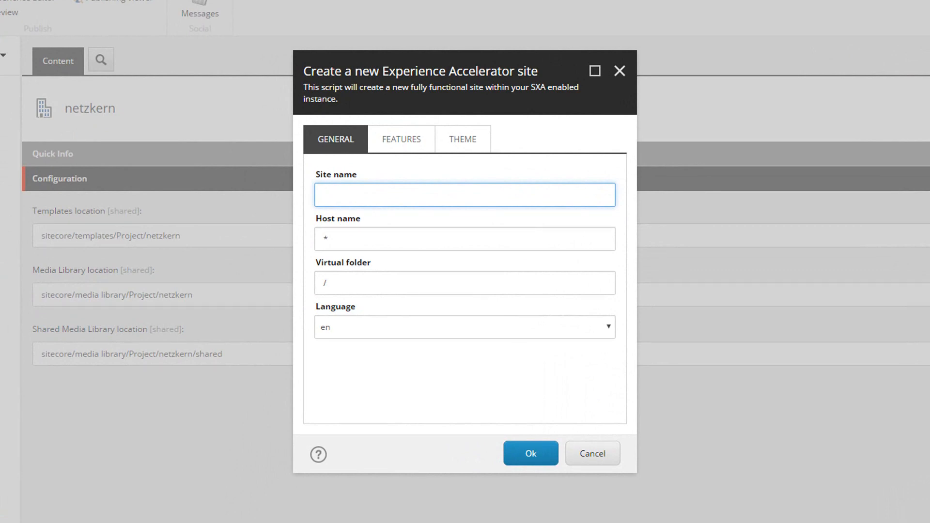
{"action": "type", "text": "Products"}
{"action": "key", "text": "Tab"}
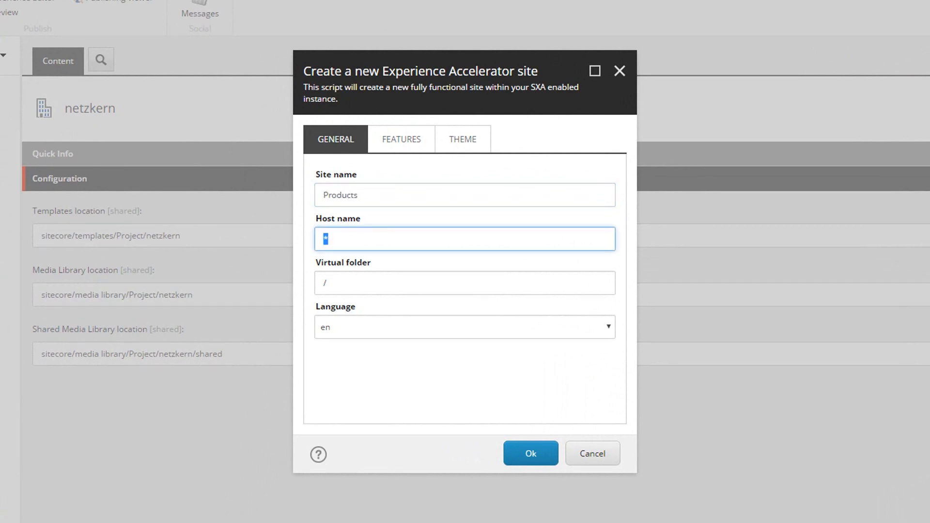
{"action": "type", "text": "products.netzkern.de"}
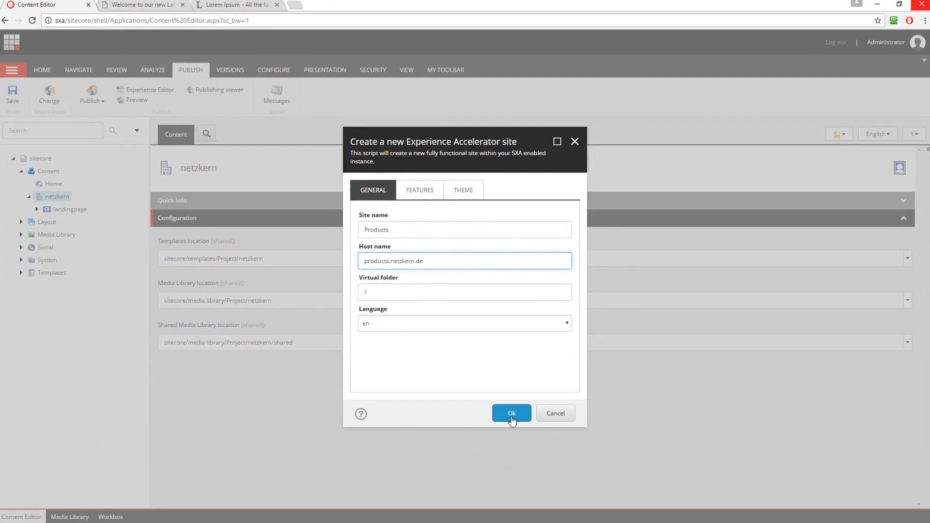
{"action": "left_click", "coordinate": [511, 414]}
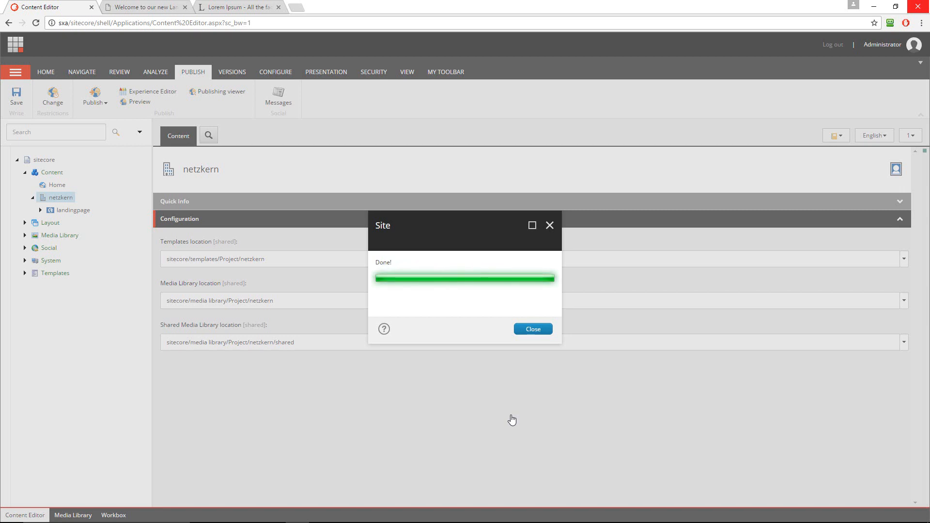
{"action": "left_click", "coordinate": [543, 332]}
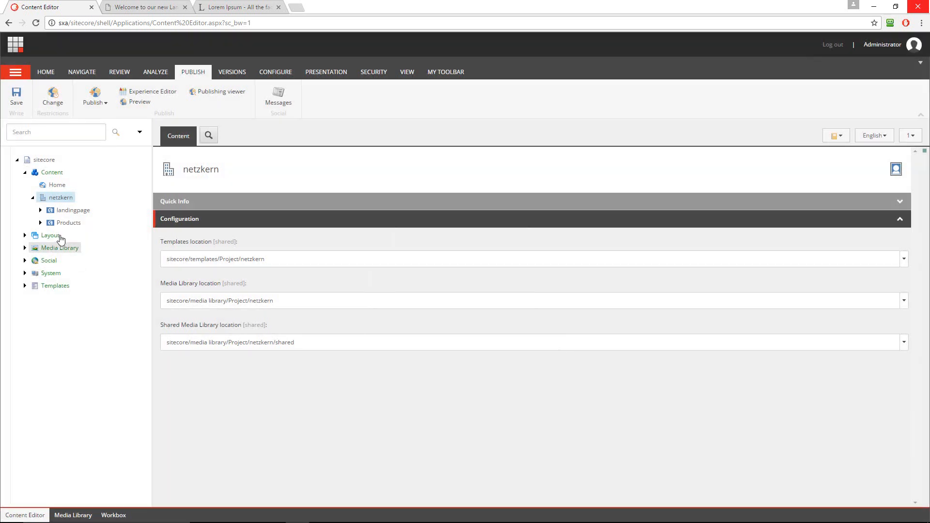
Step: Check the Home item of the new Products site, and open the netzkern folder under the Project templates
{"action": "left_click", "coordinate": [40, 222]}
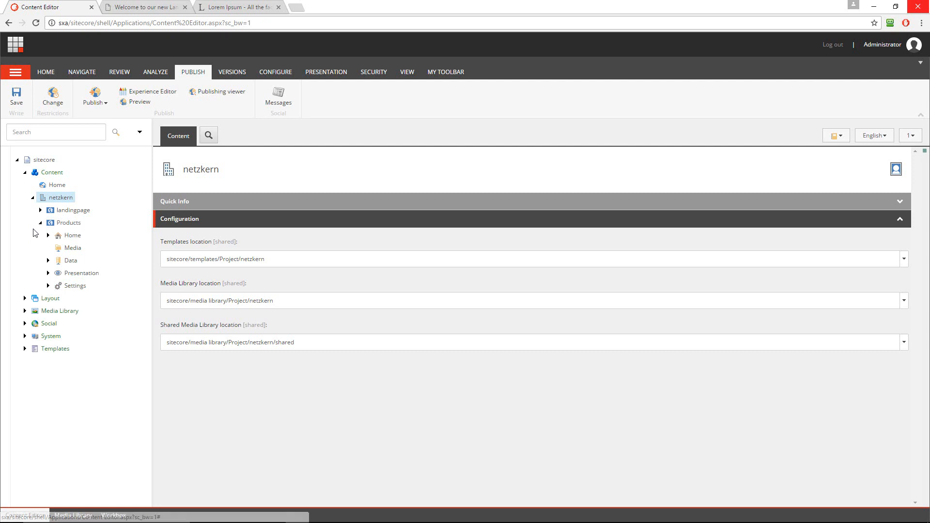
{"action": "left_click", "coordinate": [56, 236]}
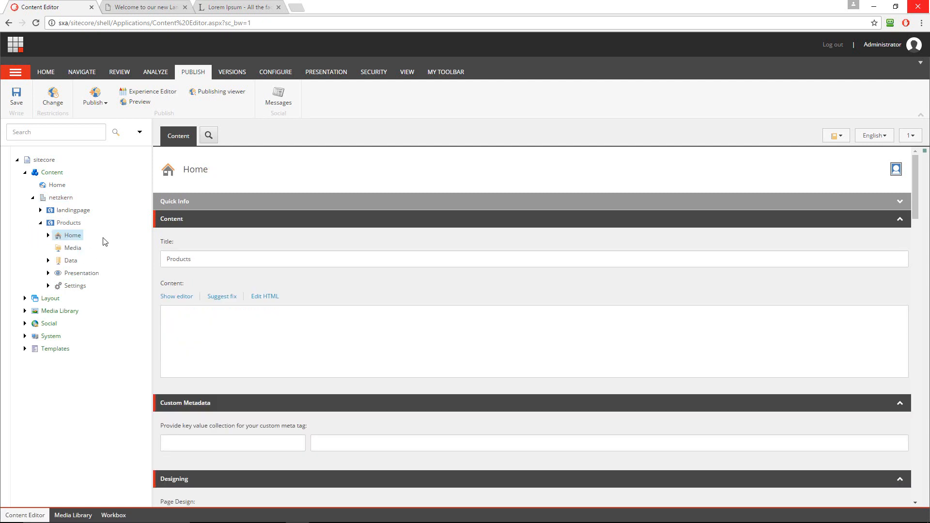
{"action": "left_click", "coordinate": [25, 349]}
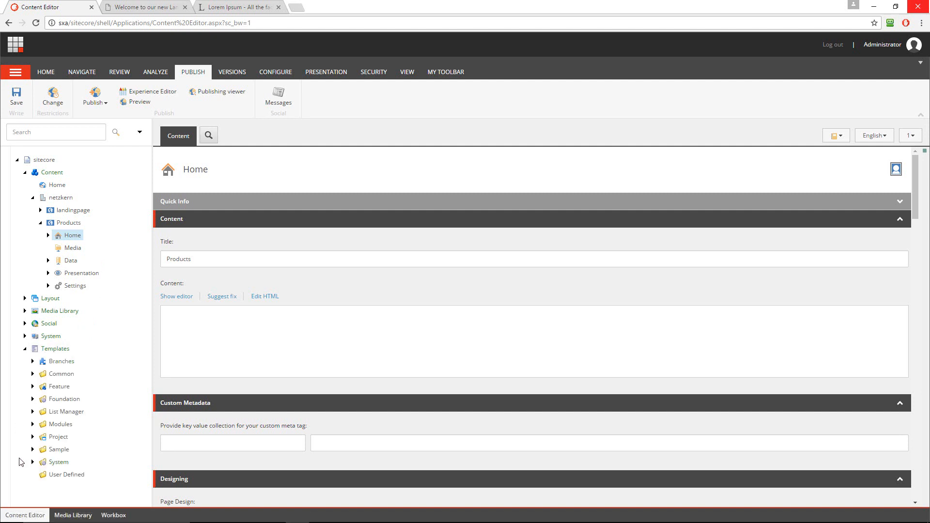
{"action": "left_click", "coordinate": [32, 436]}
{"action": "left_click", "coordinate": [40, 449]}
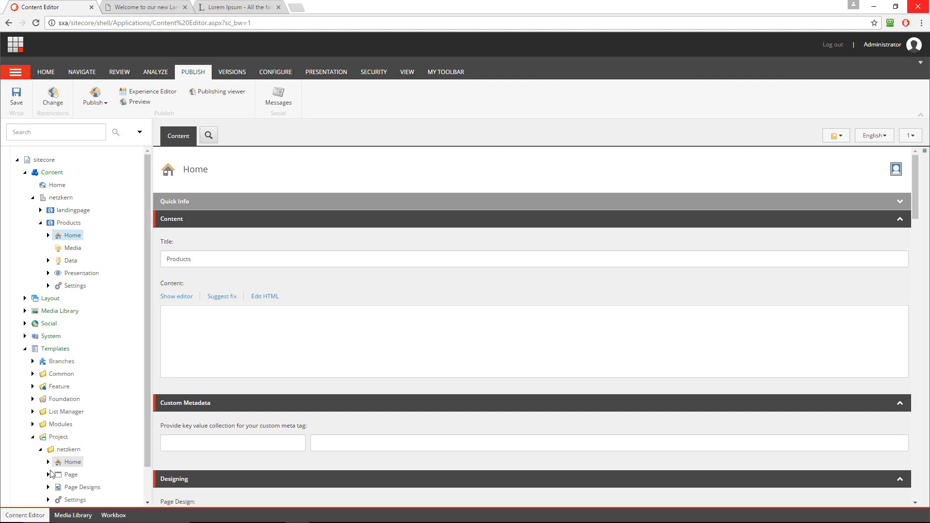
{"action": "scroll", "coordinate": [73, 463], "scroll_direction": "down", "scroll_amount": 1}
{"action": "left_click", "coordinate": [68, 413]}
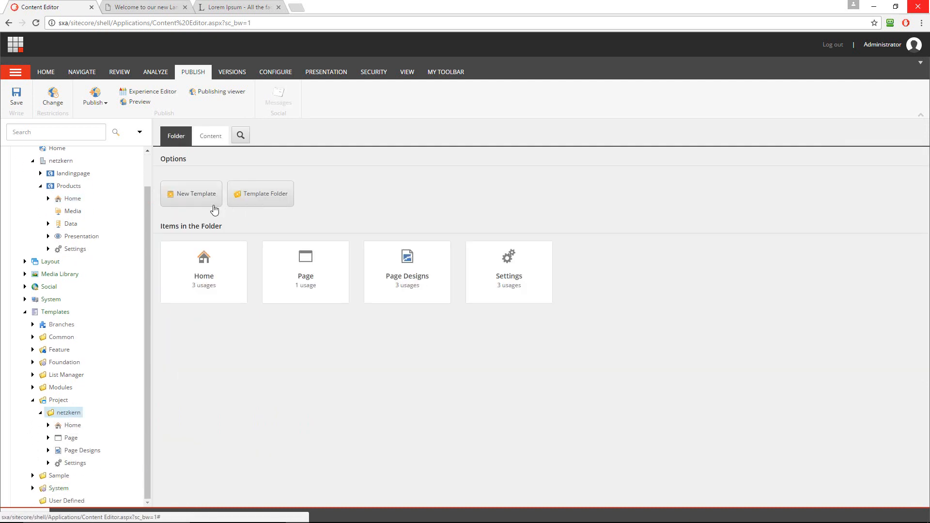
Step: Create a template named Product in the netzkern folder, based on Templates/Project/netzkern/Page, and save it
{"action": "left_click", "coordinate": [205, 197]}
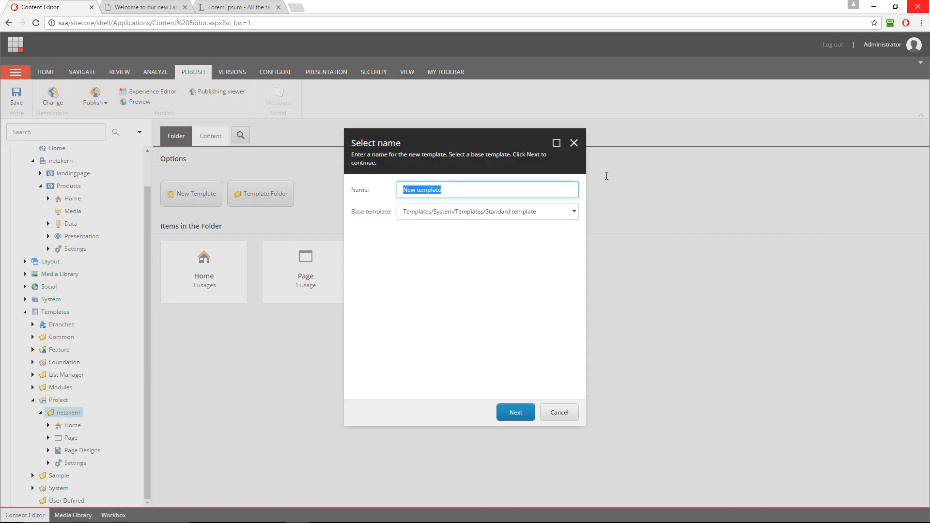
{"action": "type", "text": "Product"}
{"action": "left_click", "coordinate": [574, 211]}
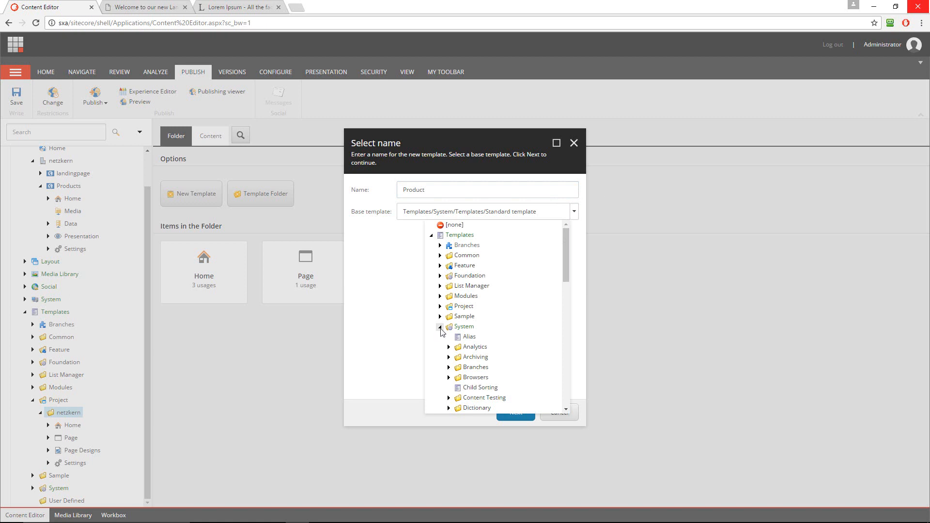
{"action": "left_click", "coordinate": [441, 326]}
{"action": "left_click", "coordinate": [440, 307]}
{"action": "left_click", "coordinate": [448, 317]}
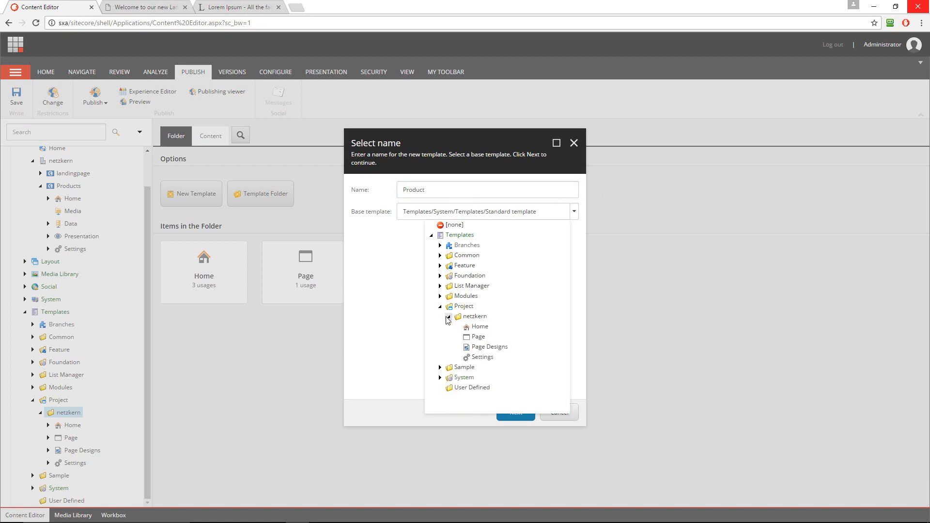
{"action": "left_click", "coordinate": [479, 336]}
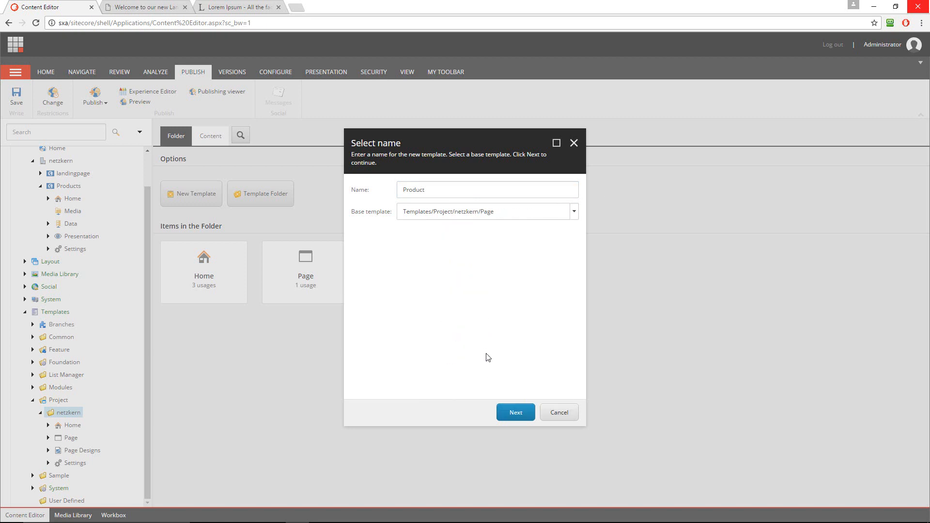
{"action": "left_click", "coordinate": [510, 412]}
{"action": "left_click", "coordinate": [510, 412]}
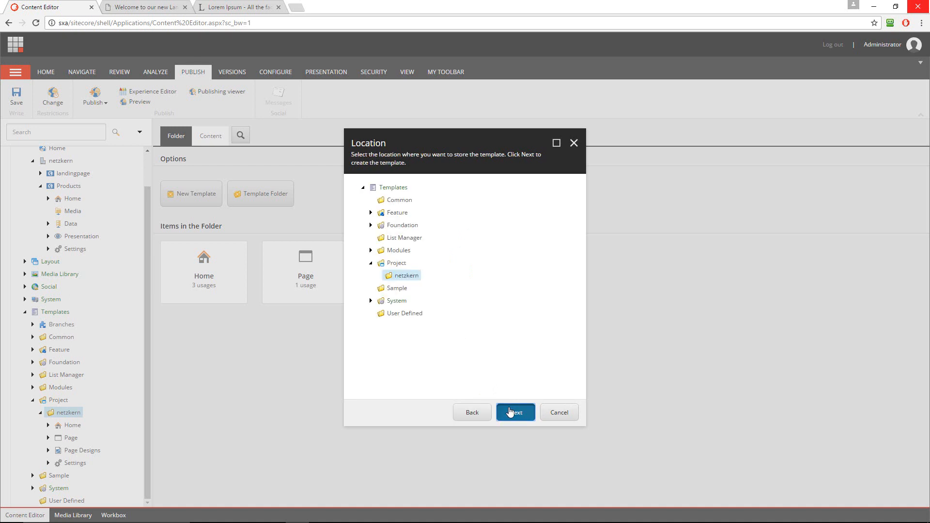
{"action": "left_click", "coordinate": [562, 412]}
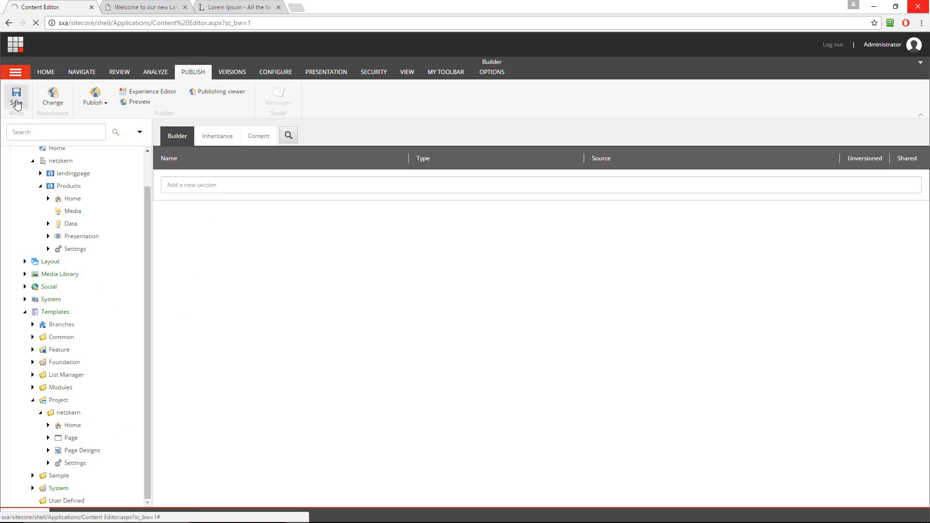
{"action": "left_click", "coordinate": [16, 97]}
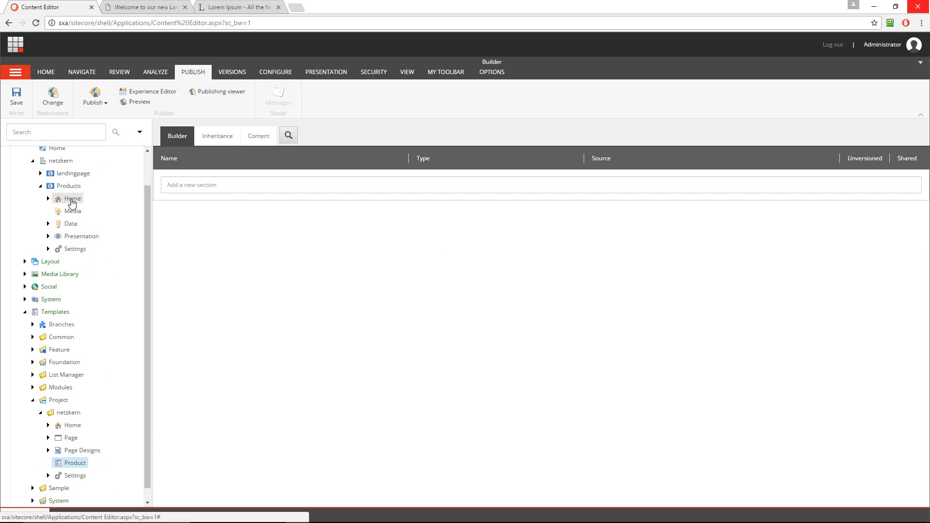
Step: Open the Products site's Home item in the Experience Editor and close the landing page and Lorem Ipsum browser tabs
{"action": "left_click", "coordinate": [72, 201]}
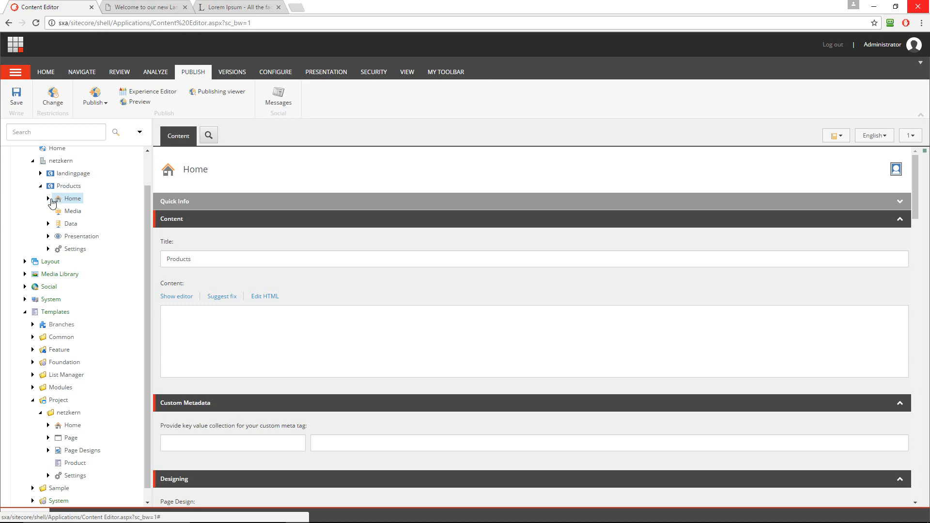
{"action": "left_click", "coordinate": [49, 199]}
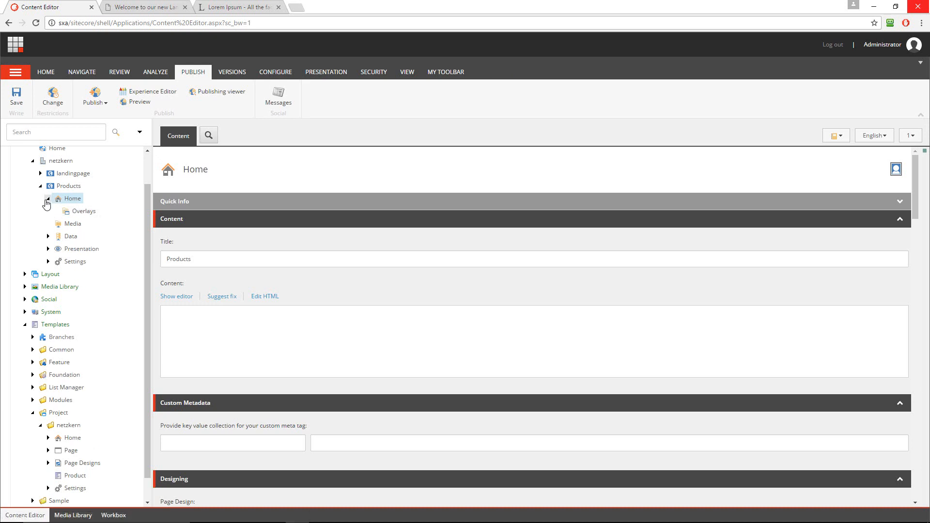
{"action": "left_click", "coordinate": [48, 199]}
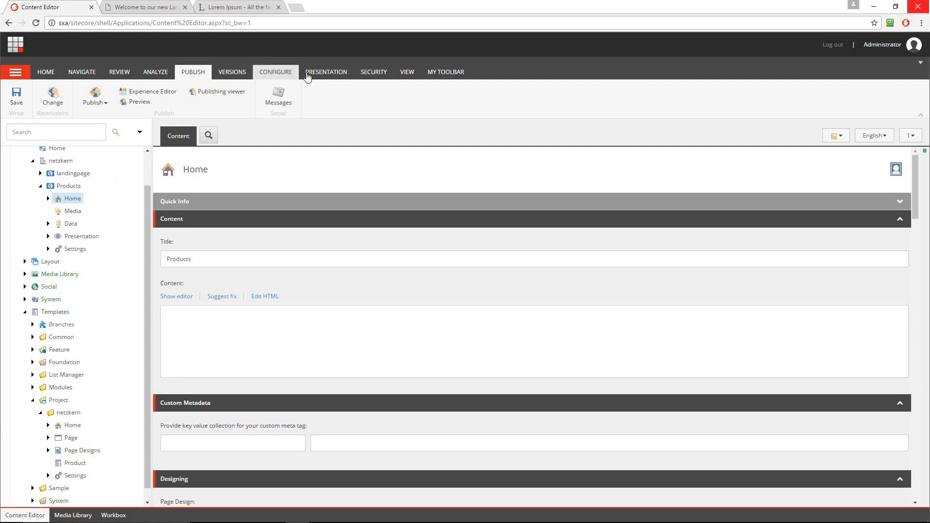
{"action": "left_click", "coordinate": [140, 94]}
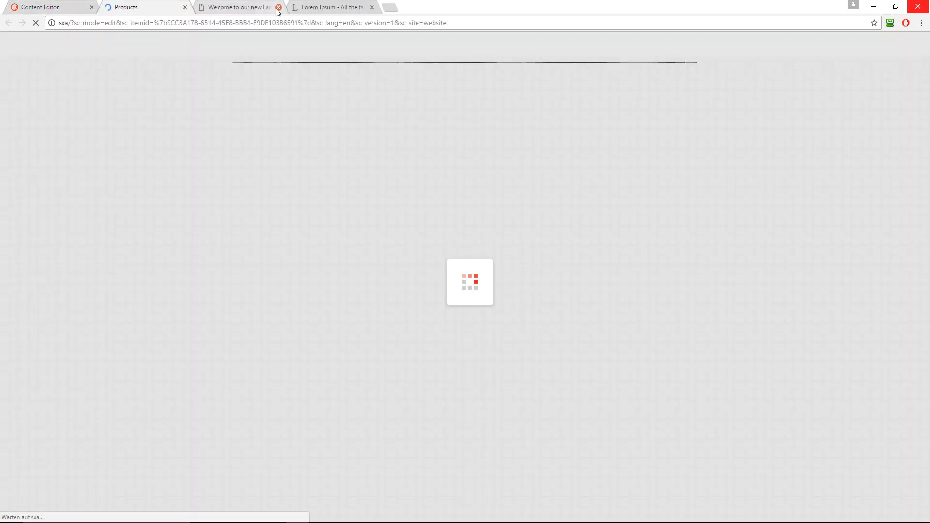
{"action": "left_click", "coordinate": [278, 8]}
{"action": "left_click", "coordinate": [278, 8]}
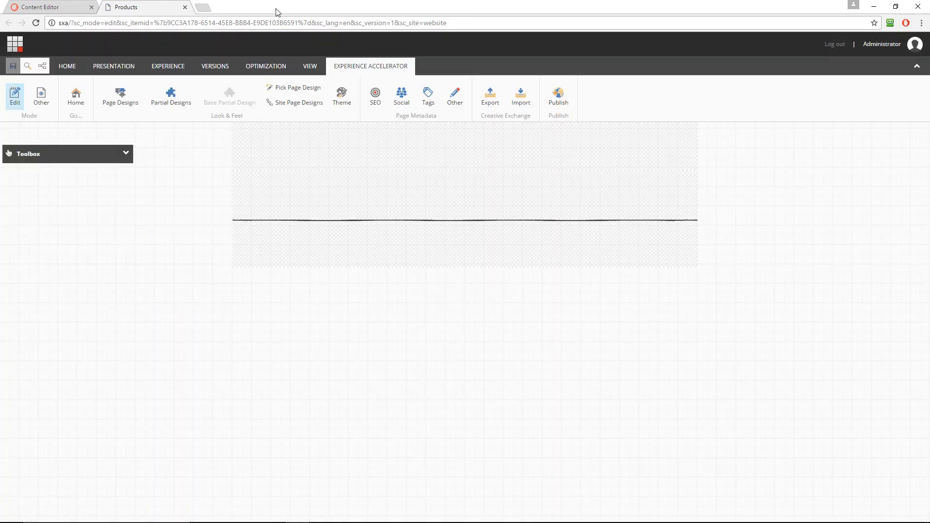
Step: Insert a partial design named Header for the Products site and show the navigation bar in the editor
{"action": "left_click", "coordinate": [180, 104]}
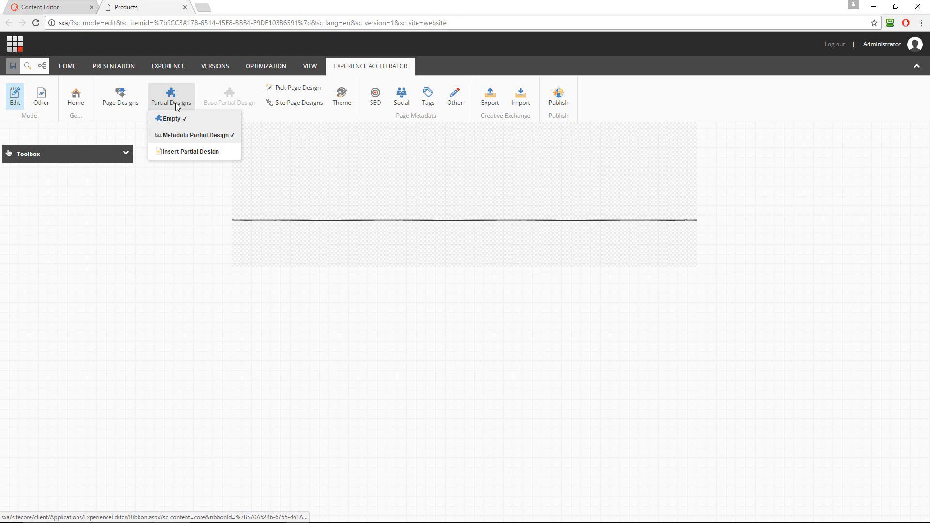
{"action": "left_click", "coordinate": [185, 153]}
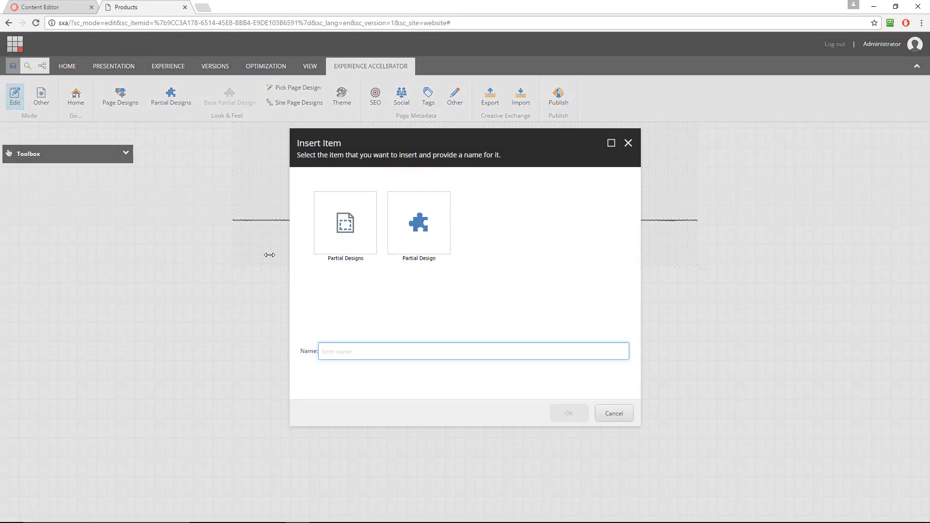
{"action": "left_click", "coordinate": [406, 232]}
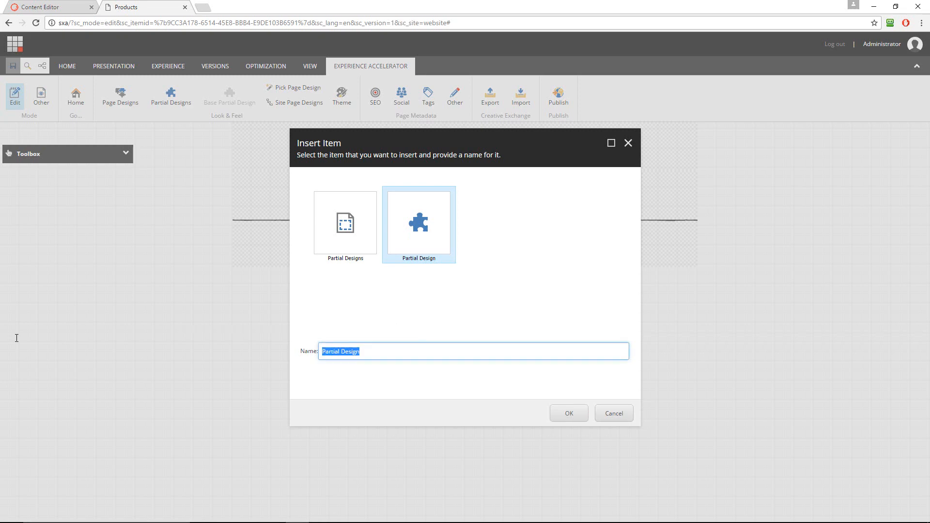
{"action": "type", "text": "Header"}
{"action": "left_click", "coordinate": [569, 414]}
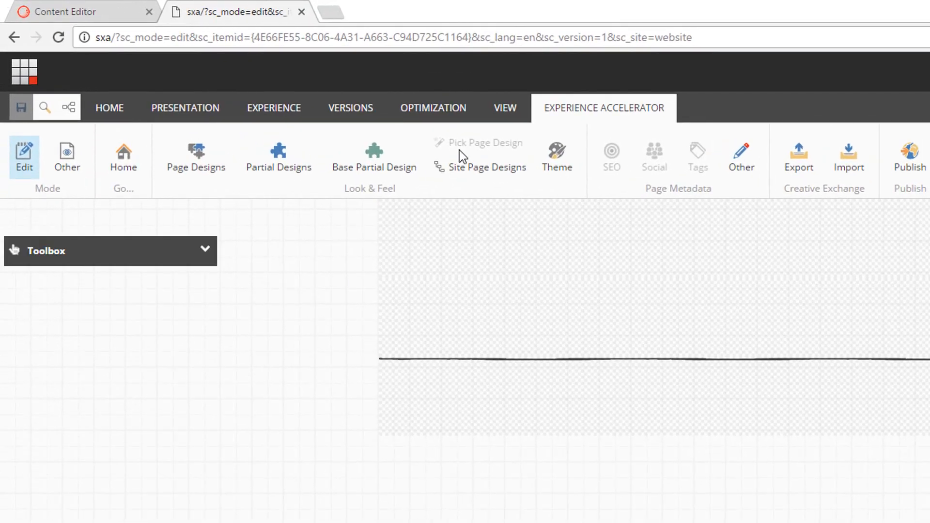
{"action": "left_click", "coordinate": [505, 109]}
{"action": "left_click", "coordinate": [284, 167]}
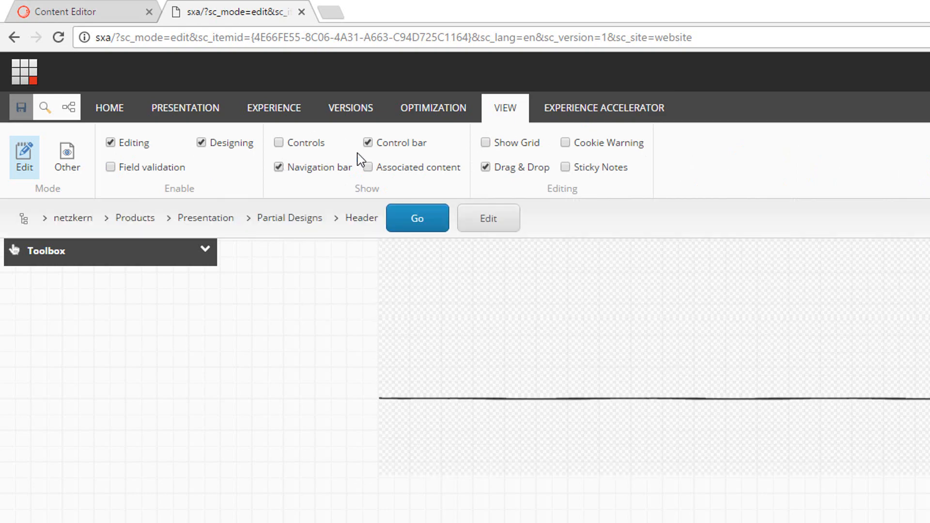
Step: Add an Image (Reusable) rendering to the header placeholder, with a new content item named Header under Images
{"action": "left_click", "coordinate": [583, 113]}
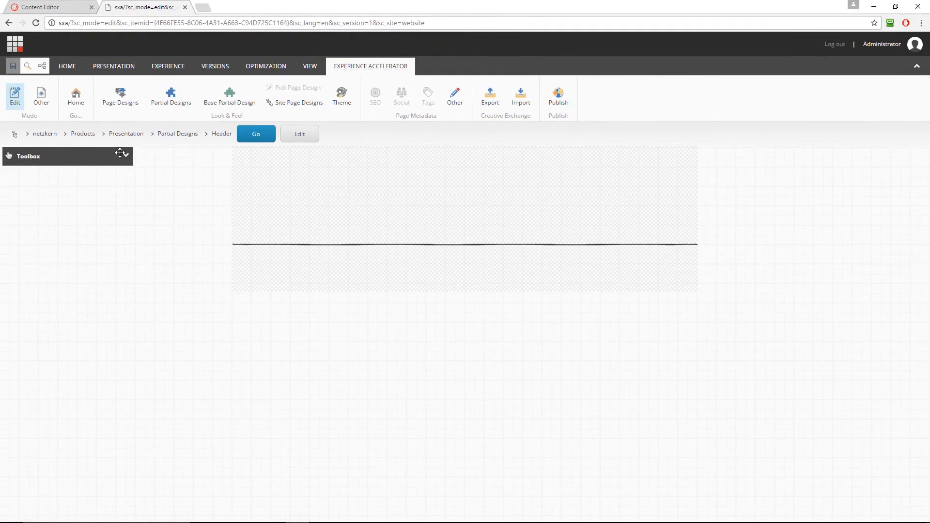
{"action": "left_click", "coordinate": [120, 153]}
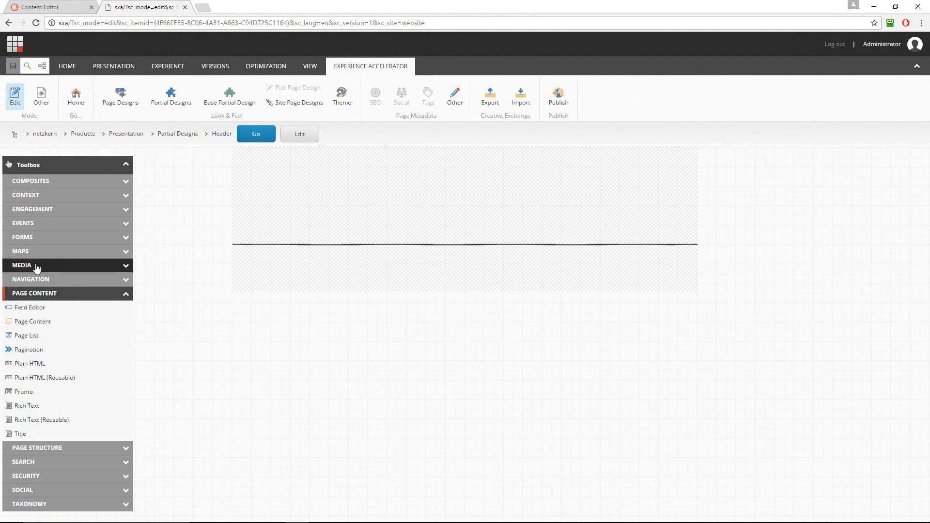
{"action": "left_click", "coordinate": [36, 265]}
{"action": "left_click_drag", "start_coordinate": [29, 339], "coordinate": [368, 181]}
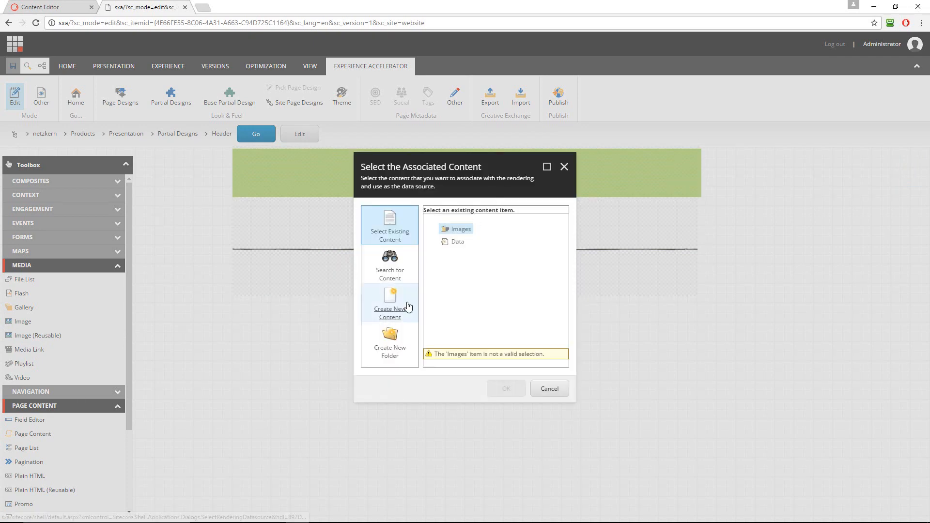
{"action": "left_click", "coordinate": [407, 306]}
{"action": "type", "text": "Header"}
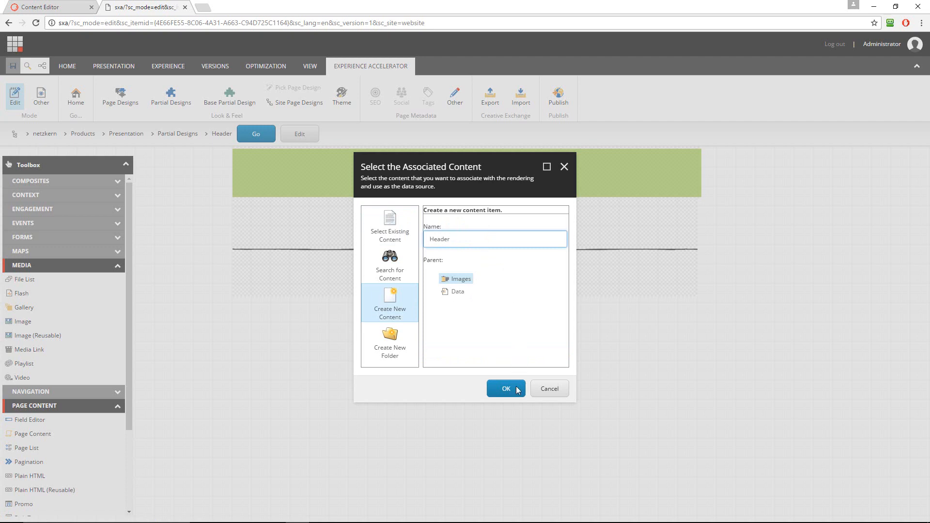
{"action": "left_click", "coordinate": [506, 389]}
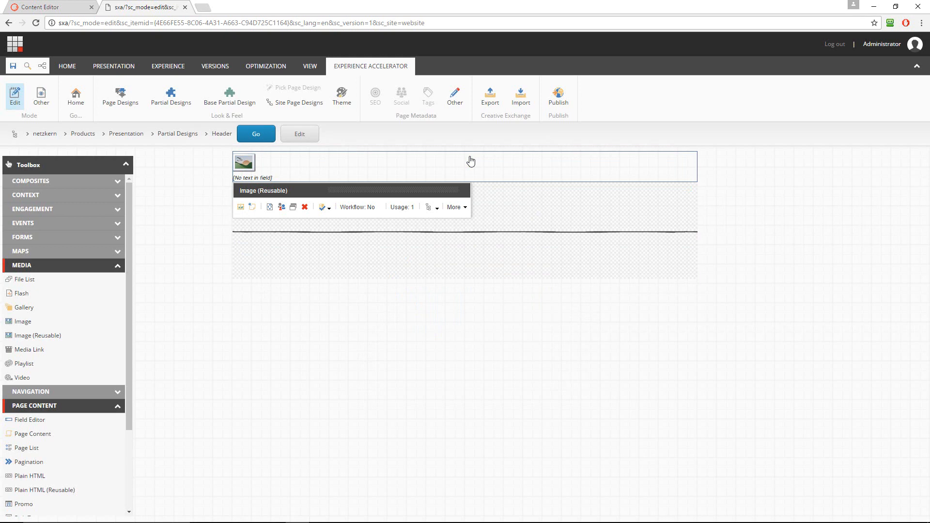
Step: Open the media selection for the header image, show it as a tree and select the Media folder
{"action": "left_click", "coordinate": [251, 164]}
{"action": "left_click", "coordinate": [242, 201]}
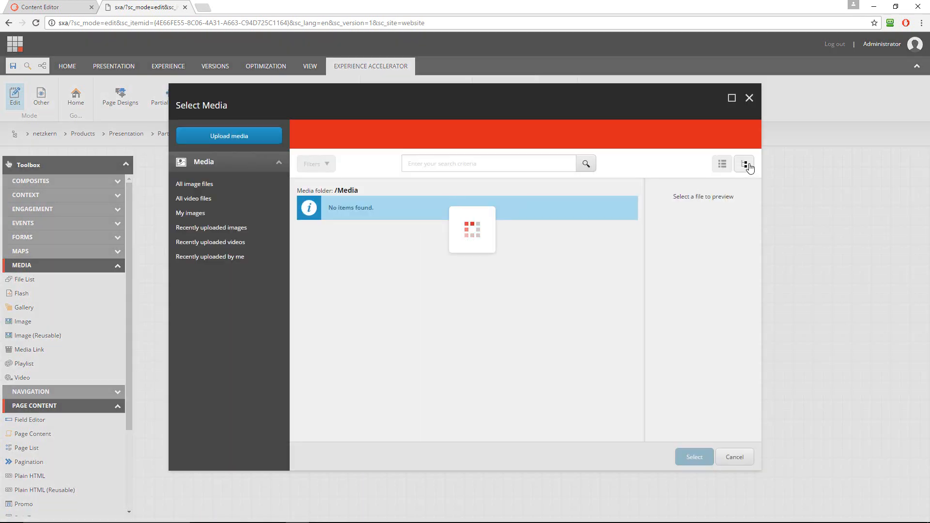
{"action": "left_click", "coordinate": [744, 165]}
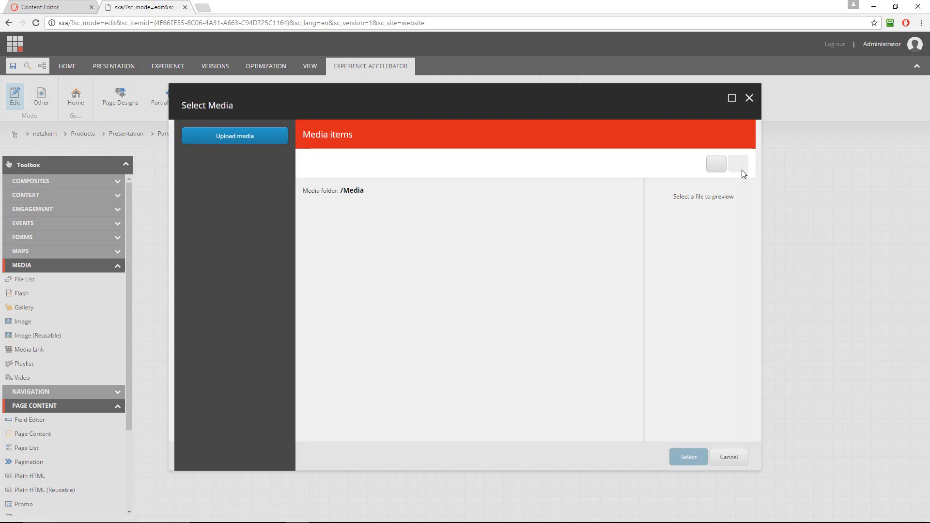
{"action": "left_click", "coordinate": [308, 210]}
{"action": "left_click", "coordinate": [317, 218]}
{"action": "left_click", "coordinate": [334, 209]}
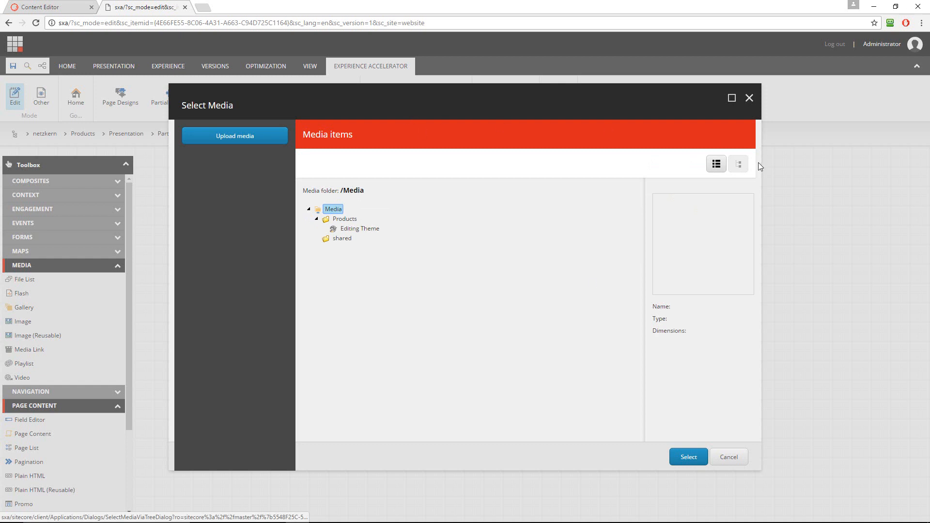
Step: Upload the image 04017_matherpoint_4096x1024 from the local disk to the Media folder
{"action": "left_click", "coordinate": [286, 141]}
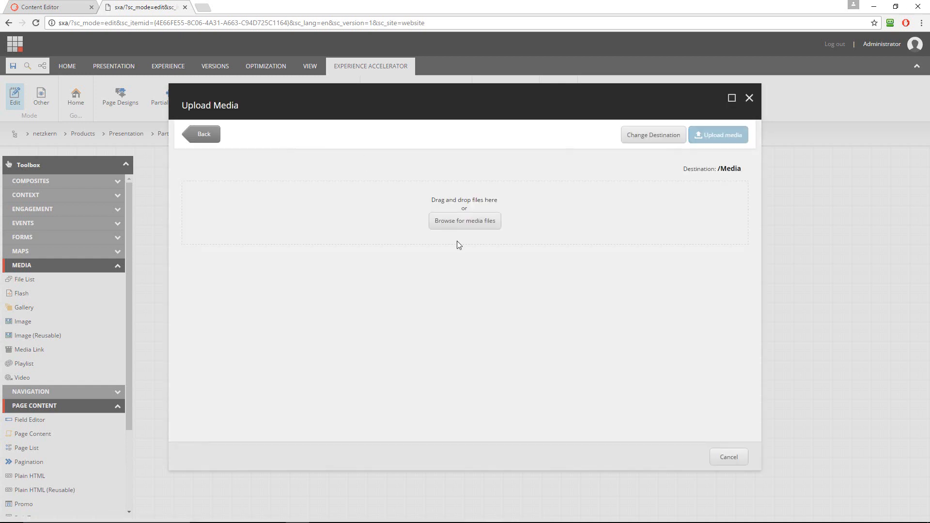
{"action": "left_click", "coordinate": [459, 221]}
{"action": "left_click", "coordinate": [38, 172]}
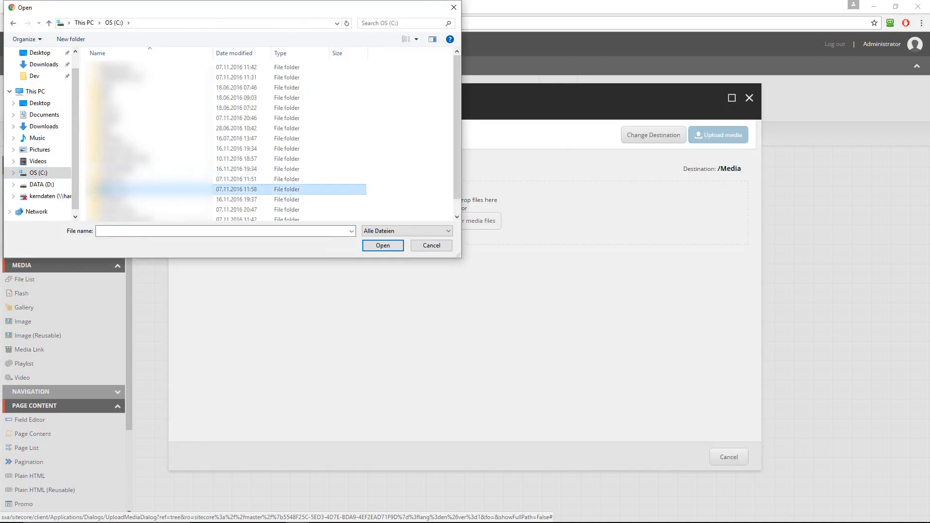
{"action": "double_click", "coordinate": [123, 189]}
{"action": "double_click", "coordinate": [123, 138]}
{"action": "double_click", "coordinate": [122, 118]}
{"action": "double_click", "coordinate": [123, 78]}
{"action": "double_click", "coordinate": [164, 80]}
{"action": "double_click", "coordinate": [121, 186]}
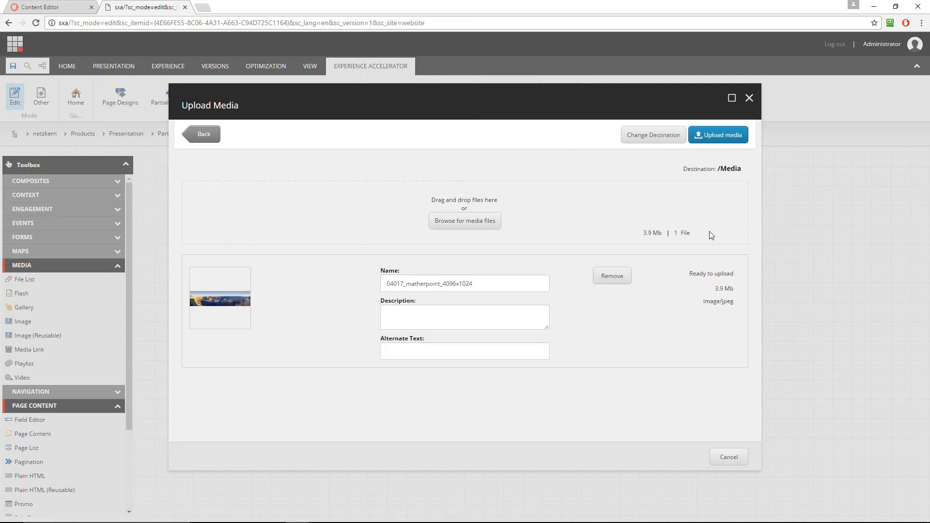
{"action": "left_click", "coordinate": [703, 139]}
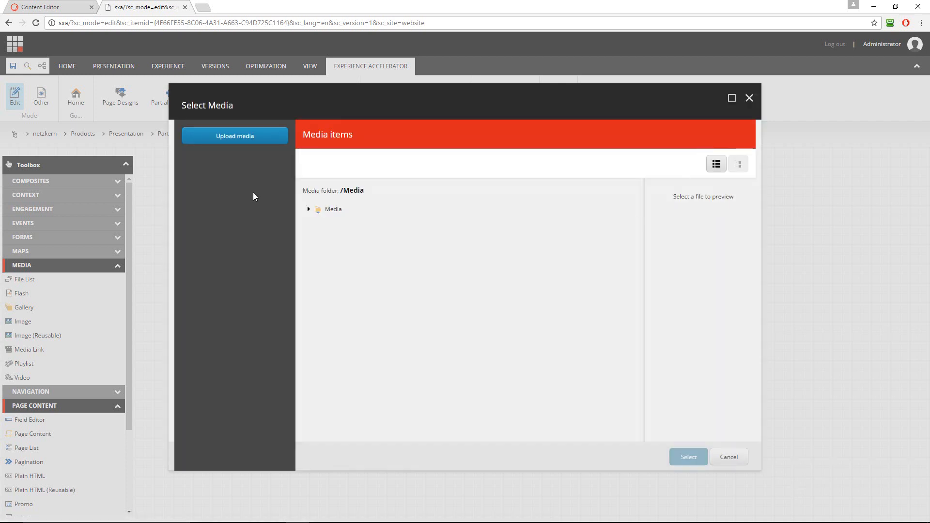
Step: Assign the uploaded 04017_matherpoint_4096x1024 picture to the header image and save the Header partial design
{"action": "left_click", "coordinate": [310, 210]}
{"action": "left_click", "coordinate": [376, 219]}
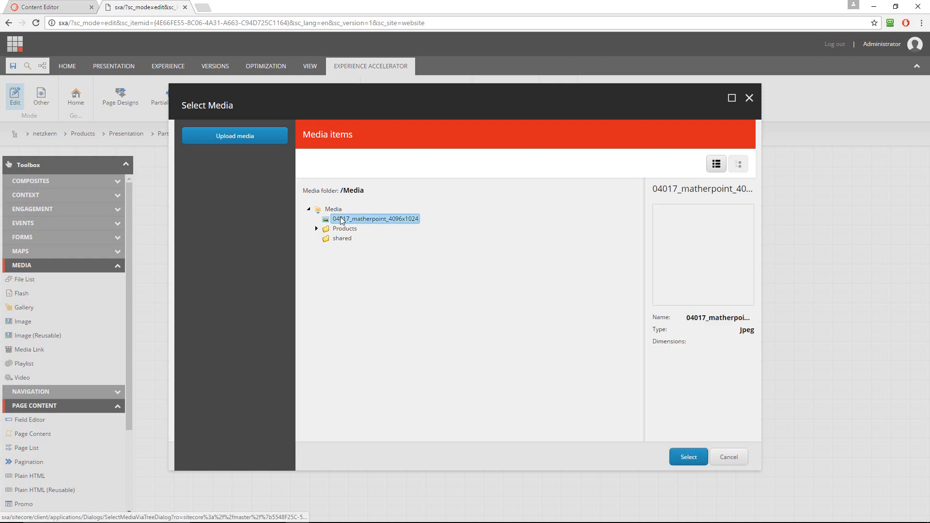
{"action": "left_click", "coordinate": [688, 458]}
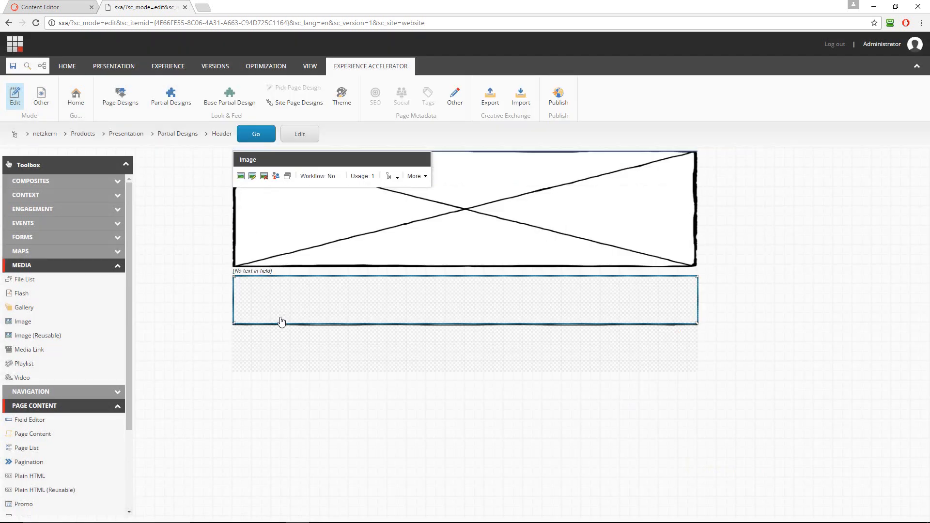
{"action": "left_click", "coordinate": [13, 67]}
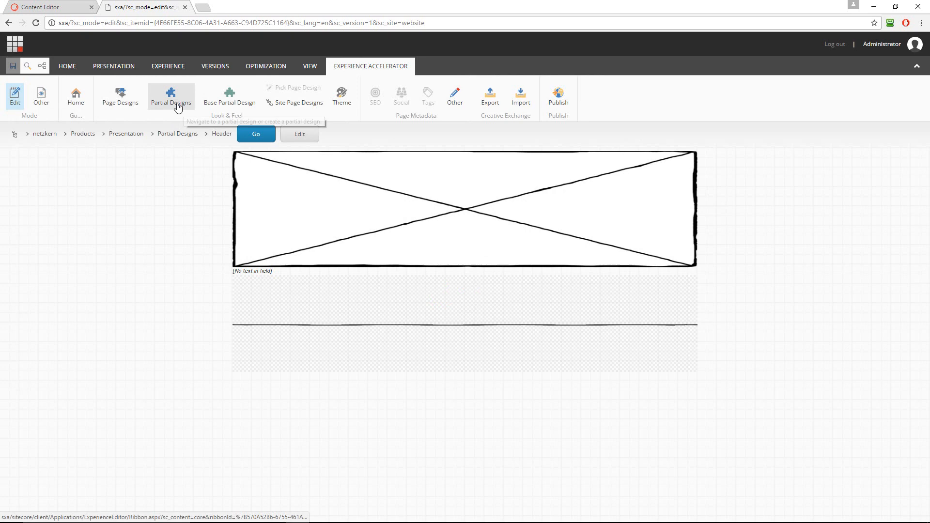
Step: Insert a new partial design named Footer for the Products site
{"action": "left_click", "coordinate": [184, 104]}
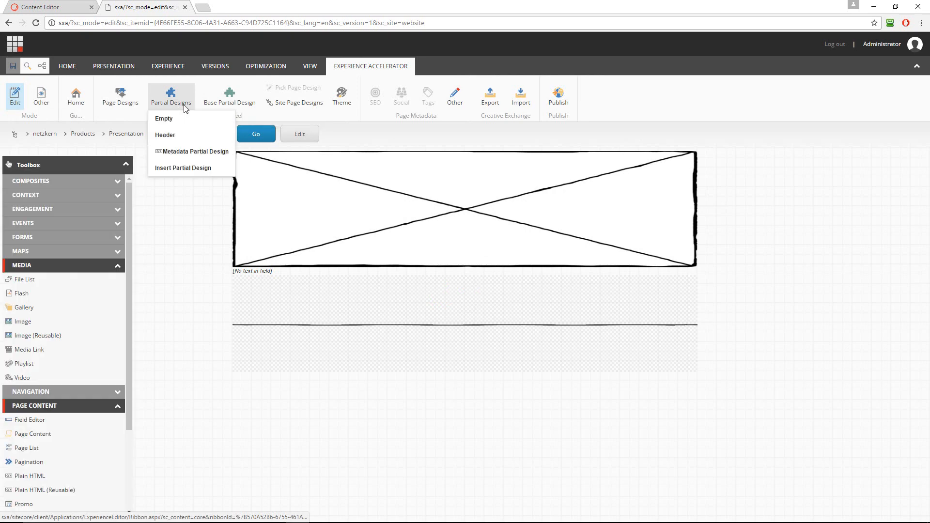
{"action": "left_click", "coordinate": [187, 169]}
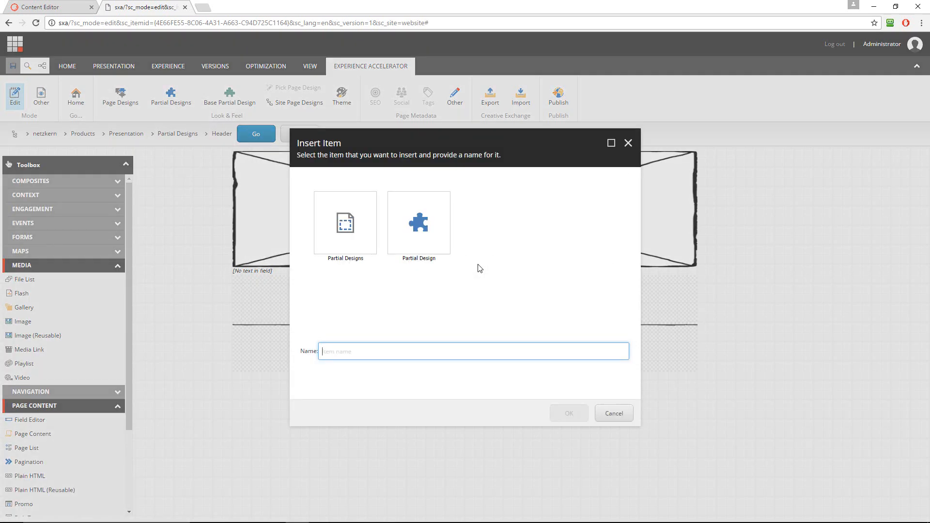
{"action": "left_click", "coordinate": [404, 230]}
{"action": "triple_click", "coordinate": [348, 343]}
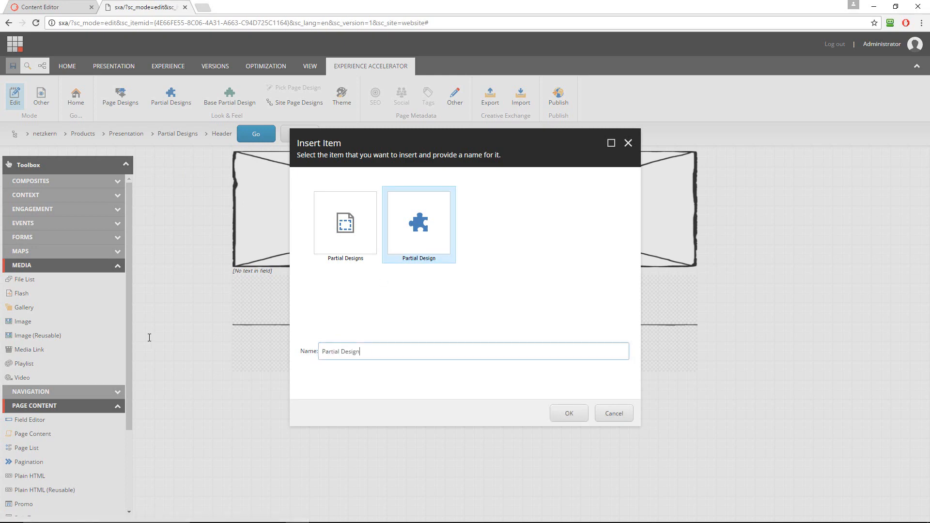
{"action": "type", "text": "Footer"}
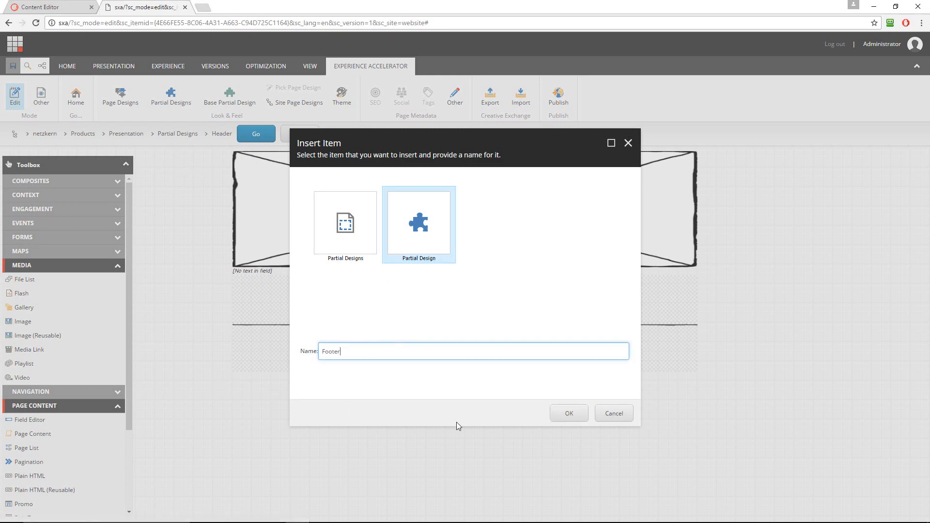
{"action": "left_click", "coordinate": [561, 414]}
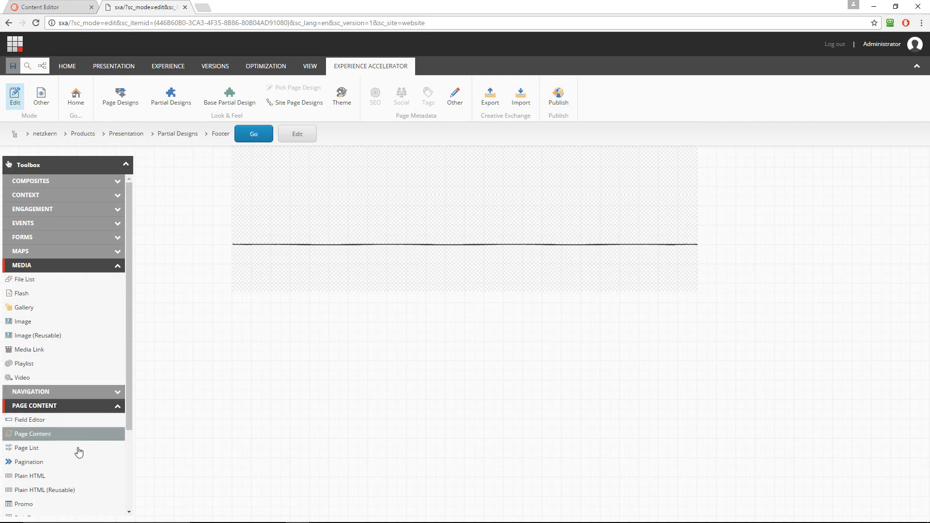
Step: Add a Rich Text (Reusable) rendering to the footer placeholder, with a new content item named Footer under Texts
{"action": "scroll", "coordinate": [60, 481], "scroll_direction": "down", "scroll_amount": 2}
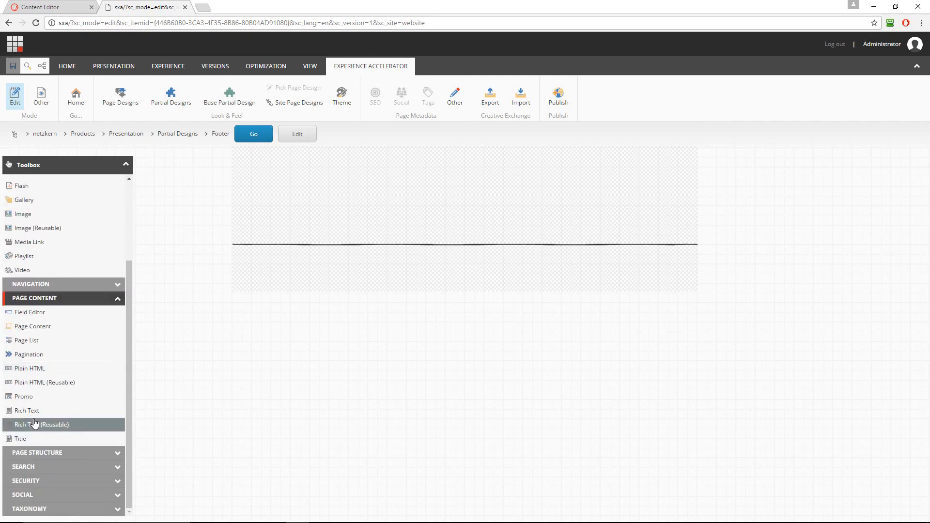
{"action": "left_click_drag", "start_coordinate": [33, 425], "coordinate": [323, 277]}
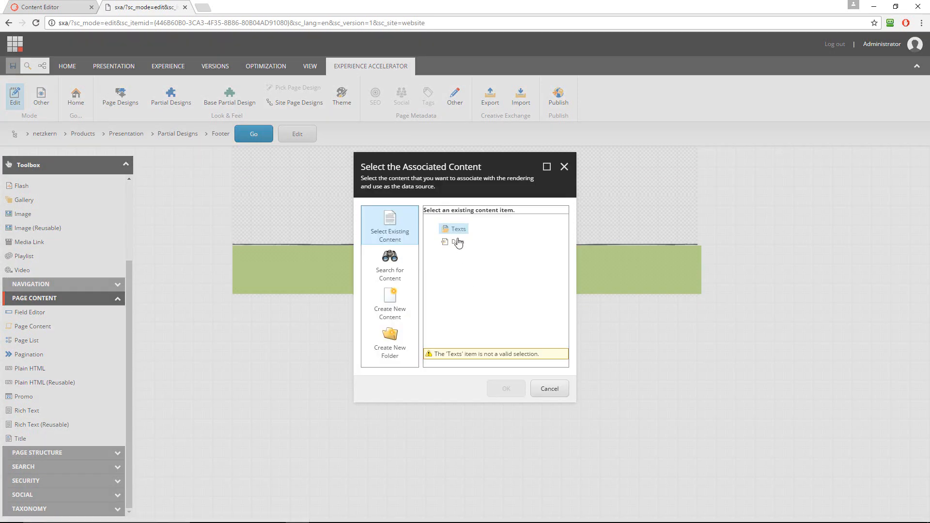
{"action": "left_click", "coordinate": [392, 310]}
{"action": "type", "text": "Footer"}
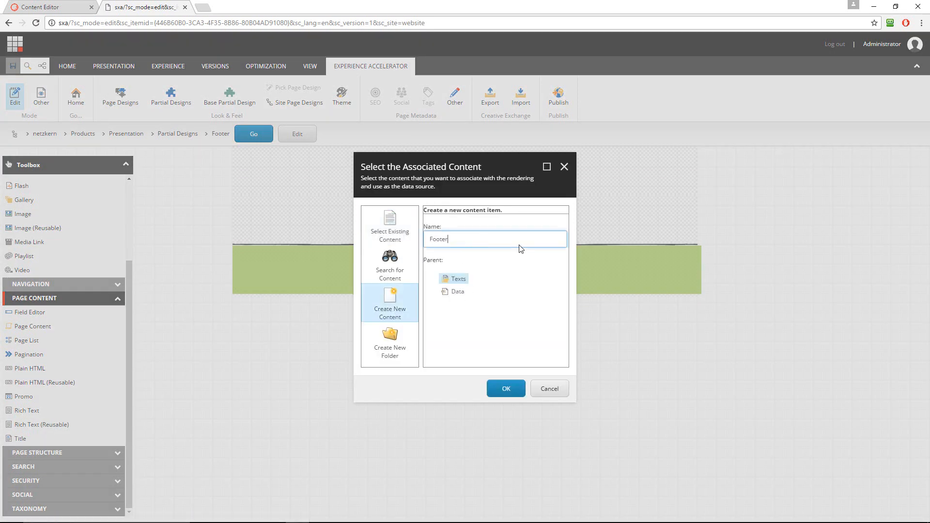
{"action": "key", "text": "Return"}
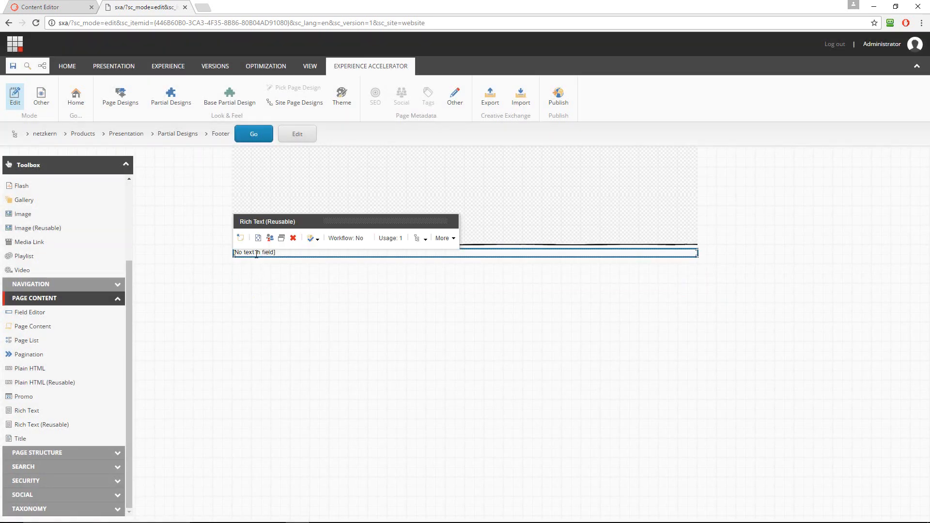
Step: Enter "(c) the goodguys inc." as the footer text and save the Footer partial design
{"action": "left_click", "coordinate": [255, 253]}
{"action": "type", "text": "(c) the goodguys inc."}
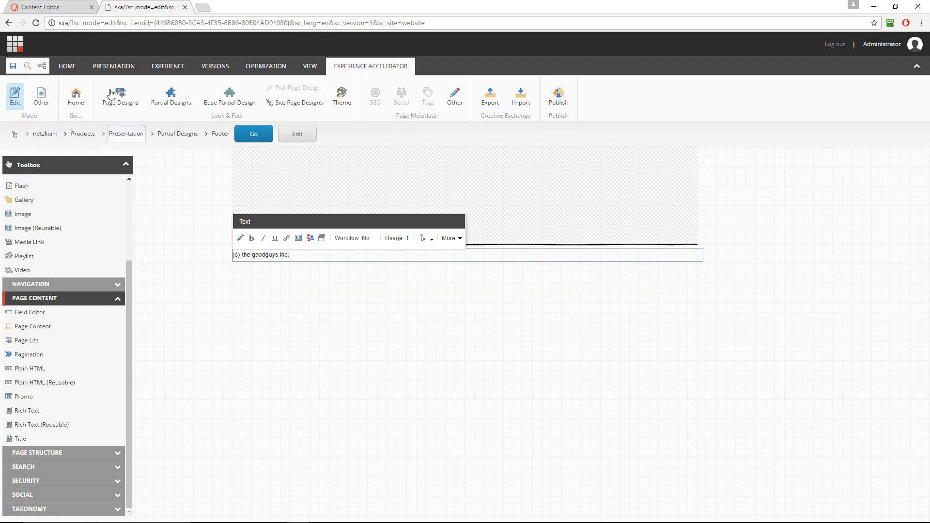
{"action": "left_click", "coordinate": [14, 70]}
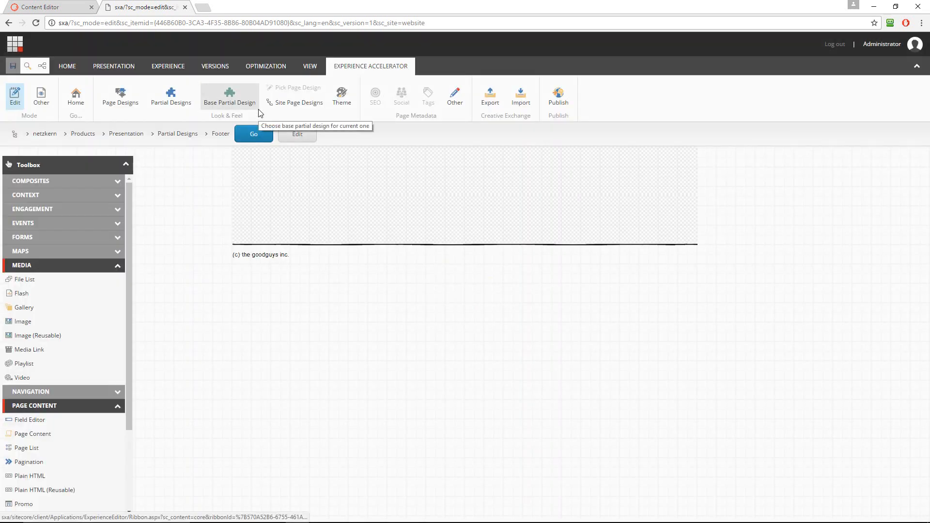
Step: Insert a new partial design named Content for the Products site
{"action": "left_click", "coordinate": [172, 106]}
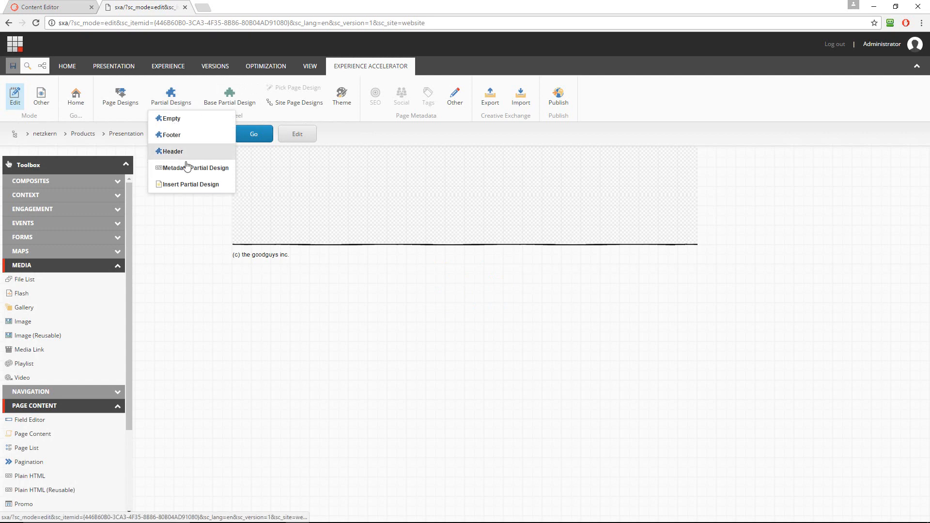
{"action": "left_click", "coordinate": [192, 184]}
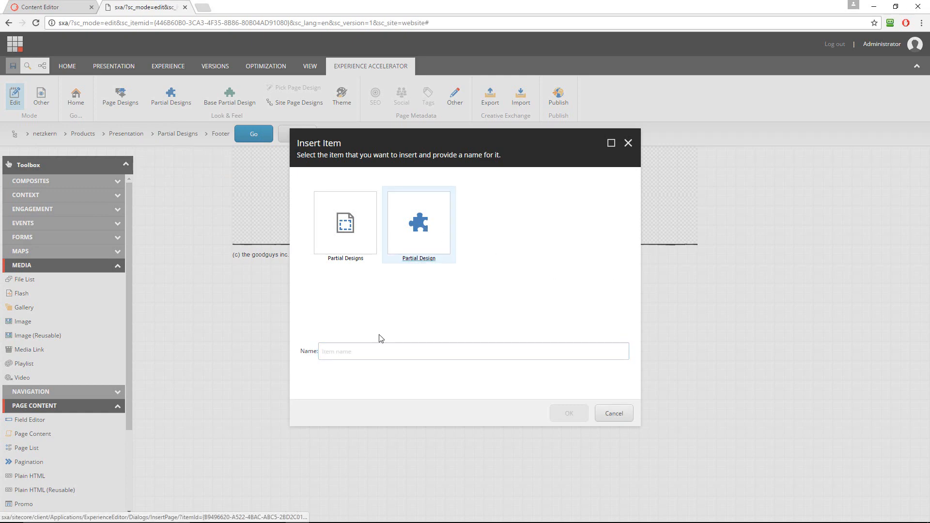
{"action": "left_click", "coordinate": [420, 232]}
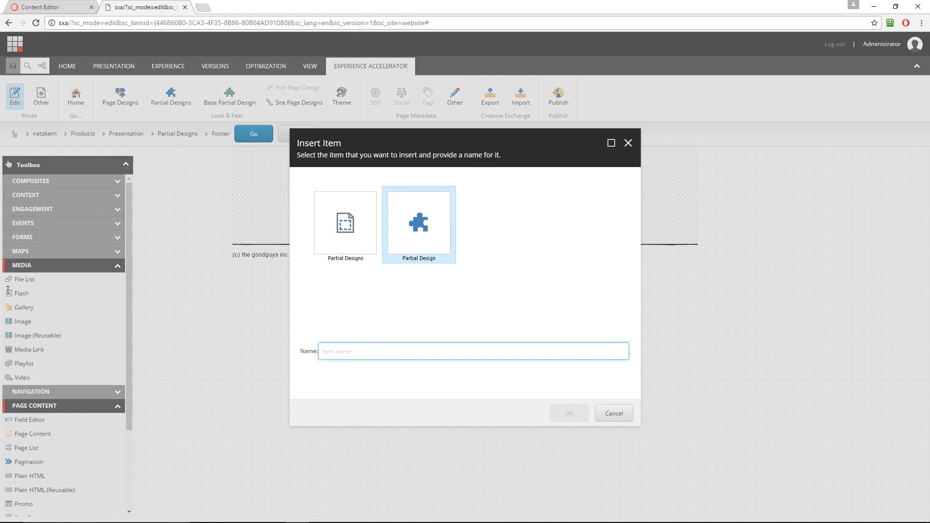
{"action": "type", "text": "Content"}
{"action": "left_click", "coordinate": [571, 413]}
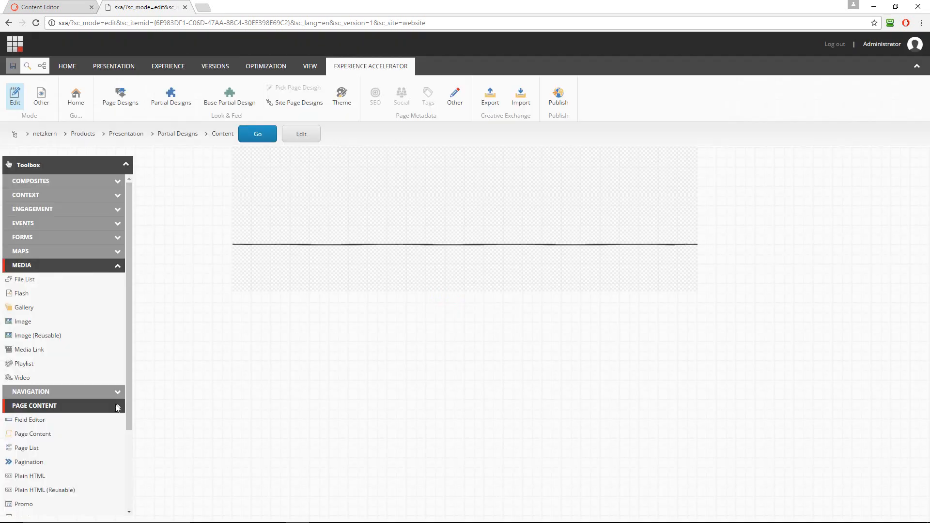
Step: Add a Splitter (Columns) from the Page Structure renderings to the main placeholder of the Content partial design
{"action": "left_click", "coordinate": [117, 410]}
{"action": "left_click", "coordinate": [125, 266]}
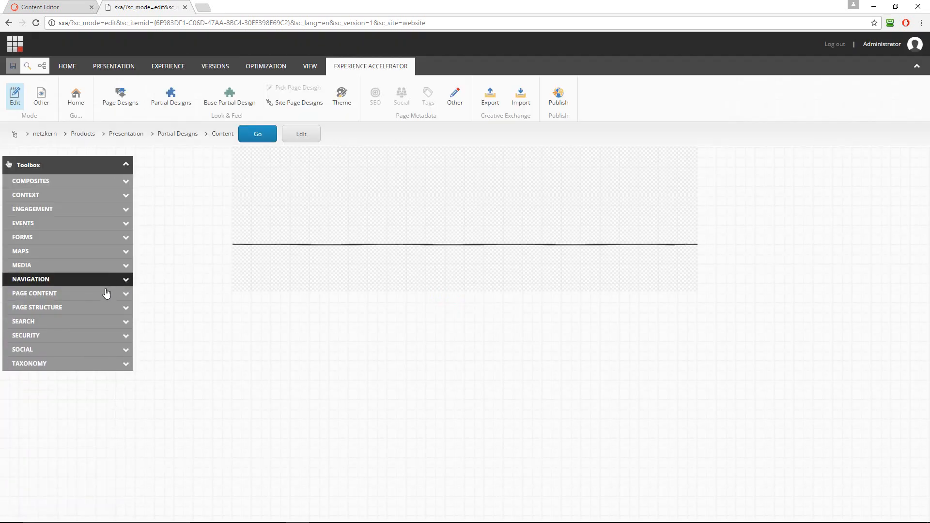
{"action": "left_click", "coordinate": [72, 307]}
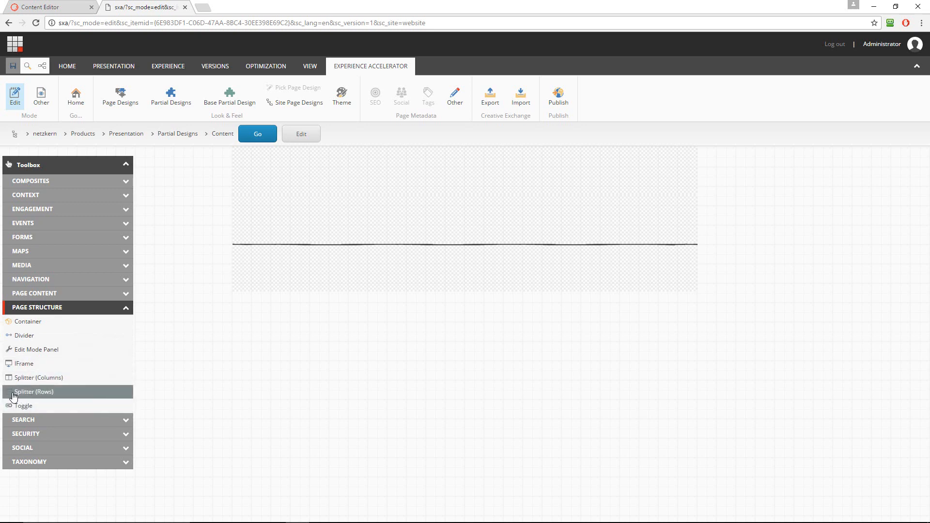
{"action": "left_click_drag", "start_coordinate": [17, 390], "coordinate": [330, 228]}
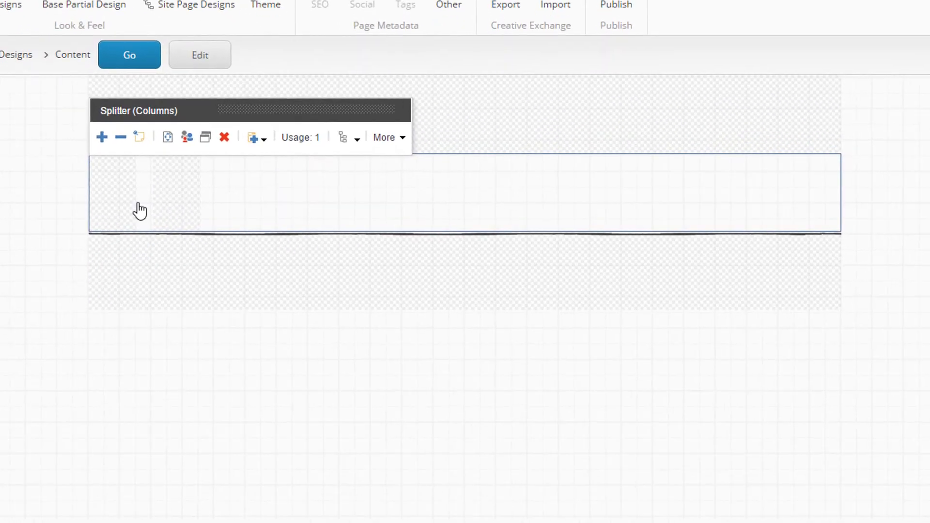
Step: Set the splitter's first column to a width of 2 and its second column to a width of 10
{"action": "left_click", "coordinate": [256, 230]}
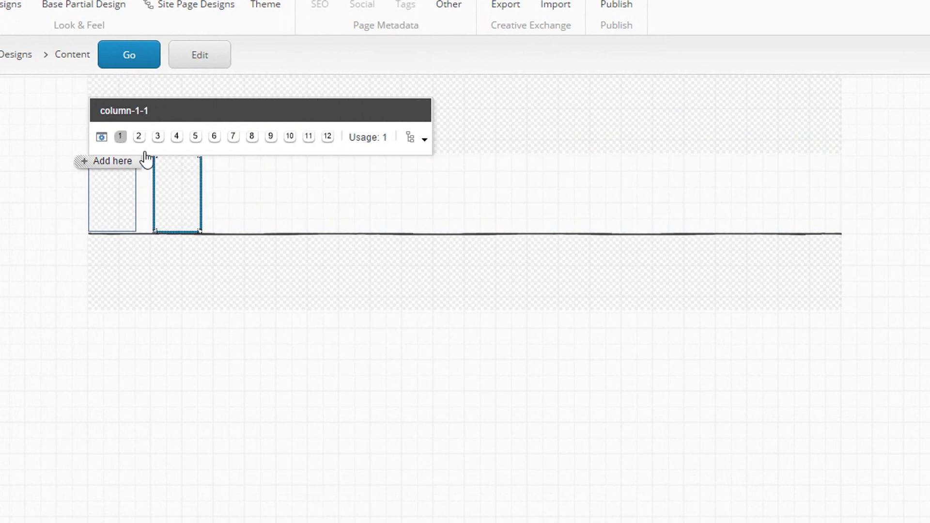
{"action": "left_click", "coordinate": [139, 137]}
{"action": "left_click", "coordinate": [264, 224]}
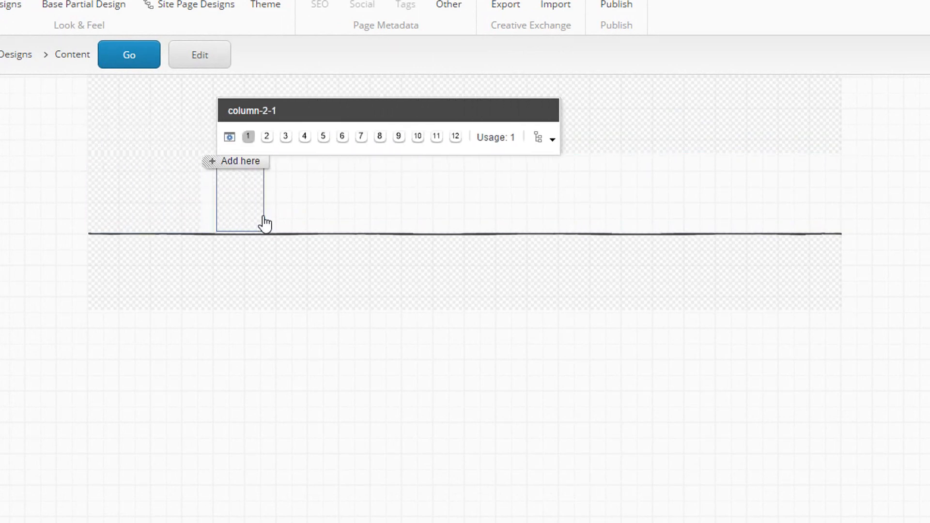
{"action": "left_click", "coordinate": [418, 136]}
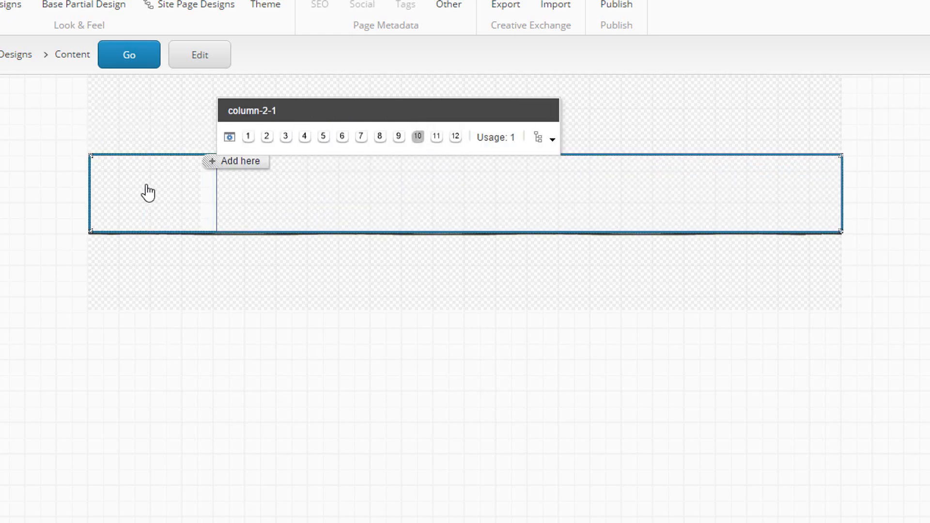
Step: Add a Navigation rendering with its default properties to the narrow first column and save the Content partial design
{"action": "left_click", "coordinate": [185, 199]}
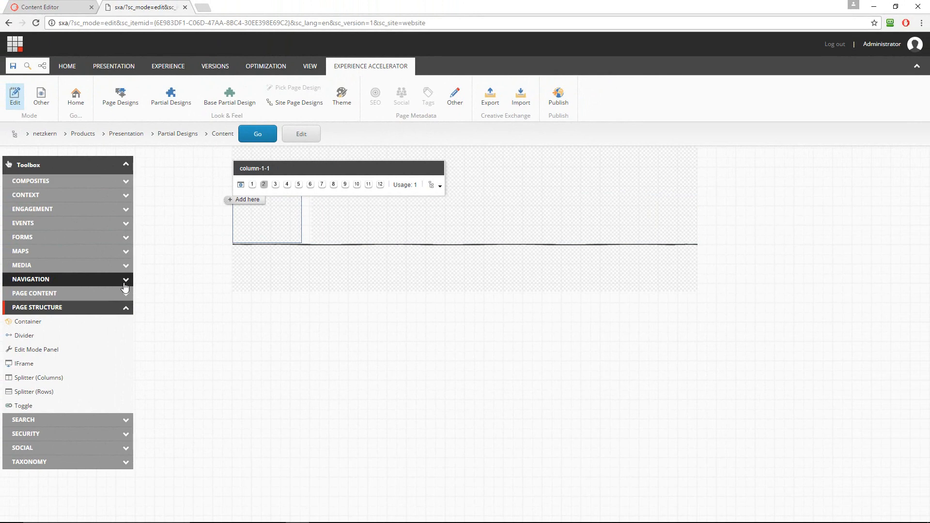
{"action": "left_click", "coordinate": [125, 280]}
{"action": "left_click_drag", "start_coordinate": [29, 350], "coordinate": [274, 225]}
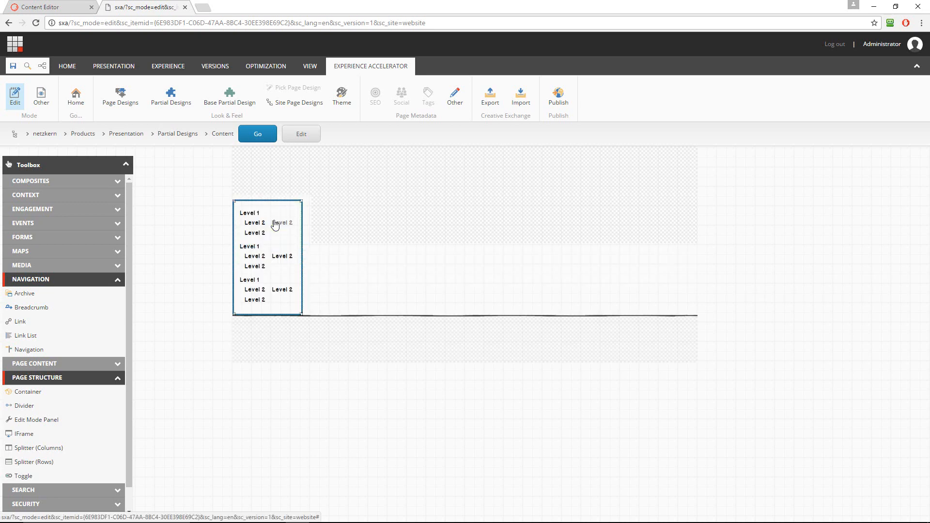
{"action": "scroll", "coordinate": [517, 303], "scroll_direction": "down", "scroll_amount": 10}
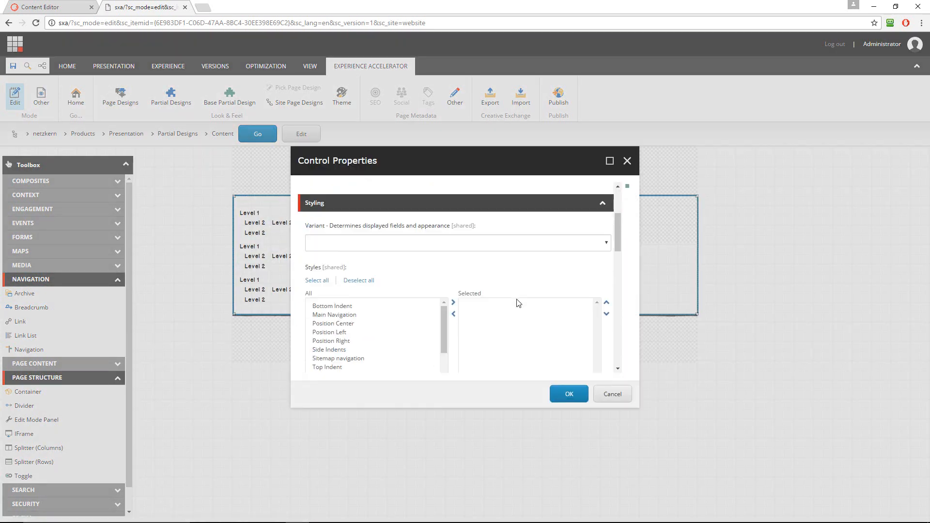
{"action": "scroll", "coordinate": [518, 281], "scroll_direction": "down", "scroll_amount": 4}
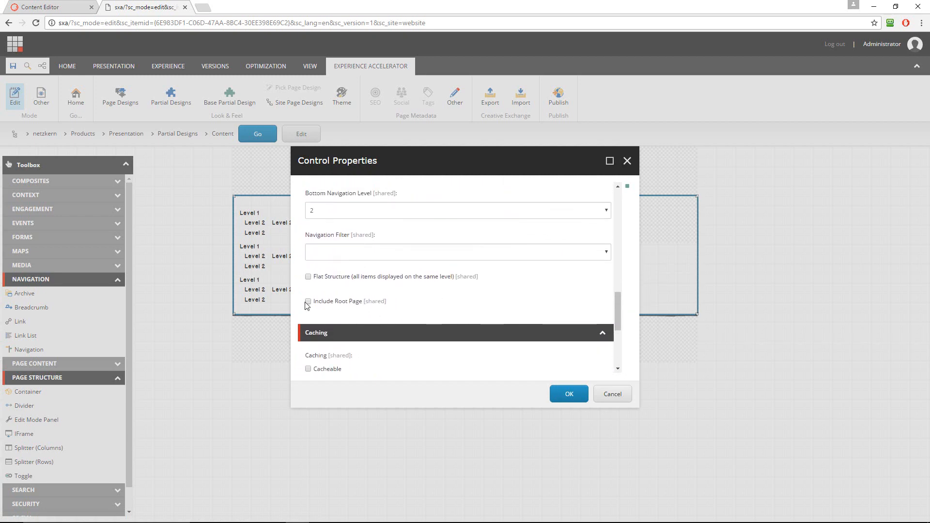
{"action": "left_click", "coordinate": [567, 397]}
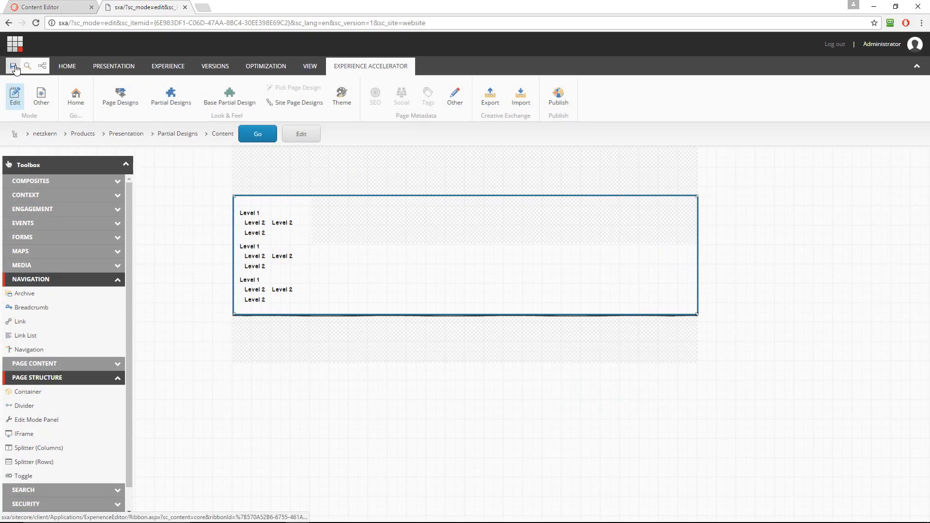
{"action": "left_click", "coordinate": [14, 67]}
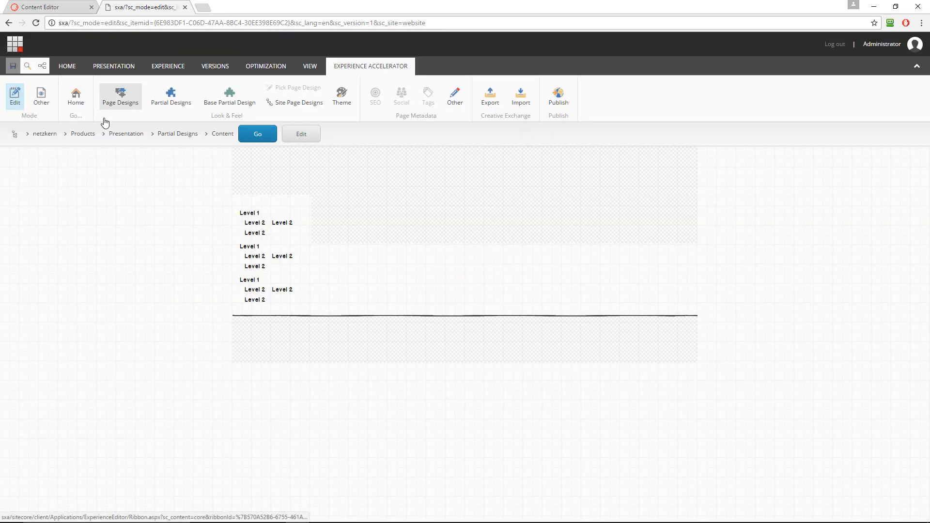
Step: Open the Home page of the Products site for editing
{"action": "left_click", "coordinate": [106, 142]}
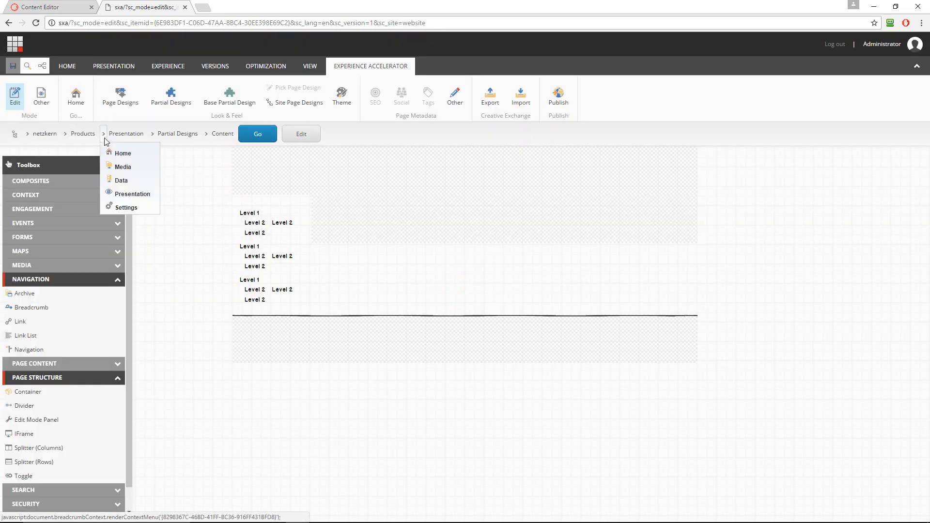
{"action": "left_click", "coordinate": [116, 152]}
{"action": "left_click", "coordinate": [144, 140]}
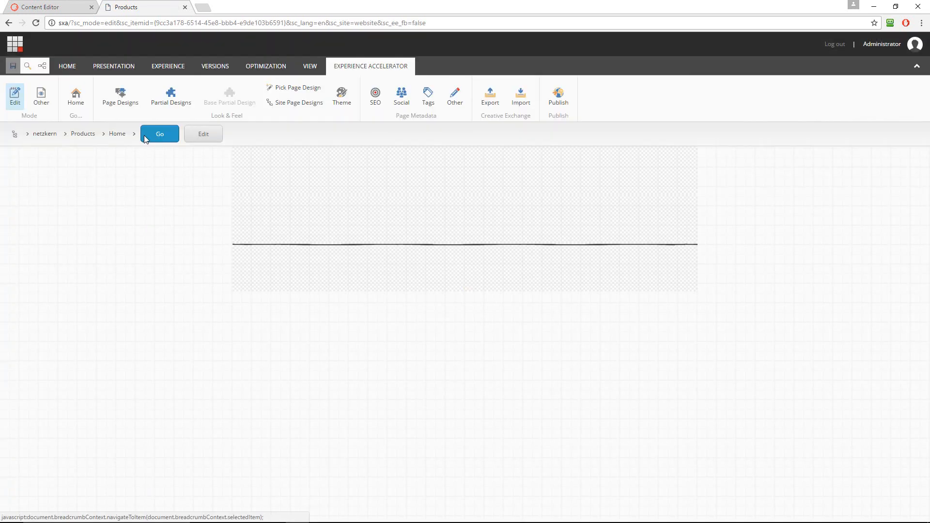
Step: Include the Header, Content and Footer partial designs in the Default page design and save the page
{"action": "left_click", "coordinate": [115, 100]}
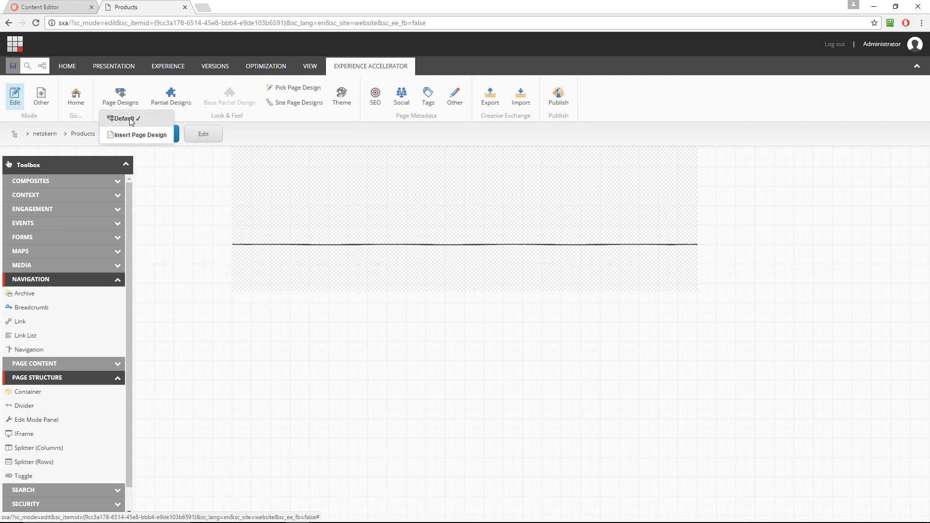
{"action": "left_click", "coordinate": [125, 118]}
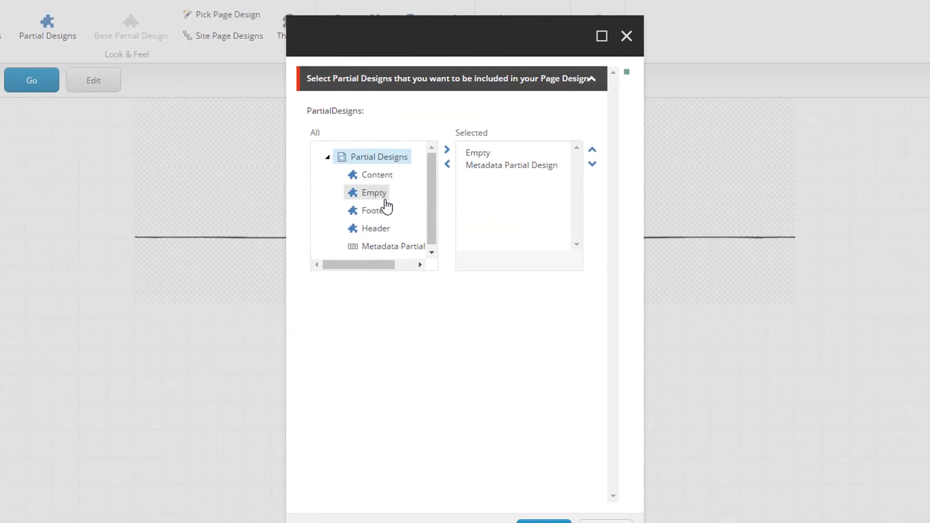
{"action": "double_click", "coordinate": [379, 230]}
{"action": "double_click", "coordinate": [377, 177]}
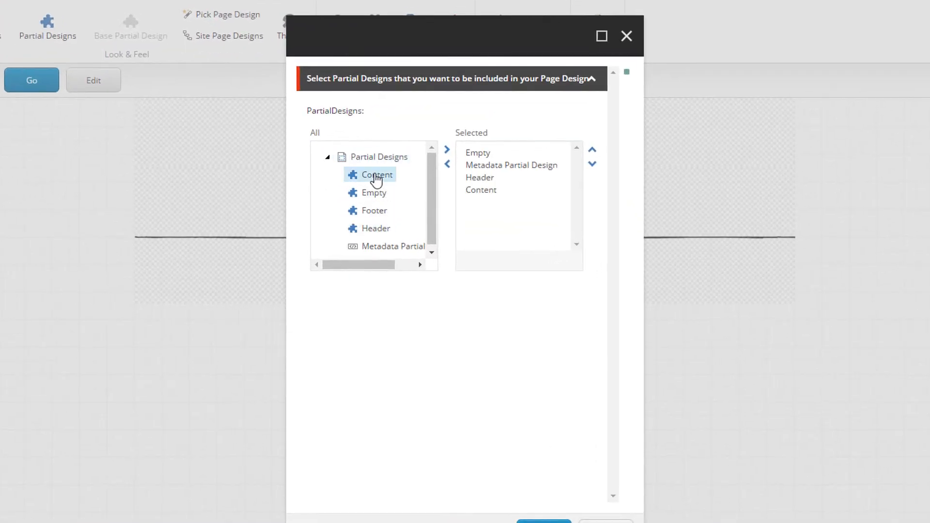
{"action": "double_click", "coordinate": [378, 212]}
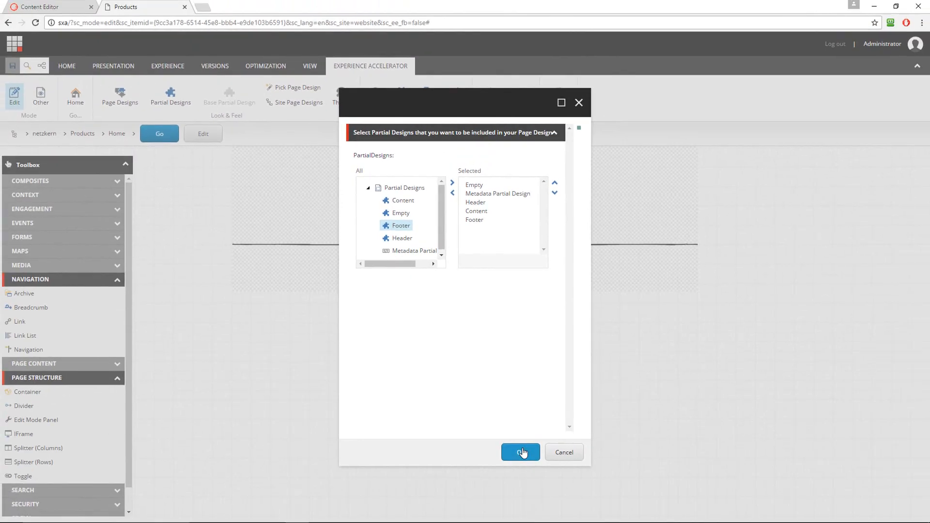
{"action": "left_click", "coordinate": [521, 452]}
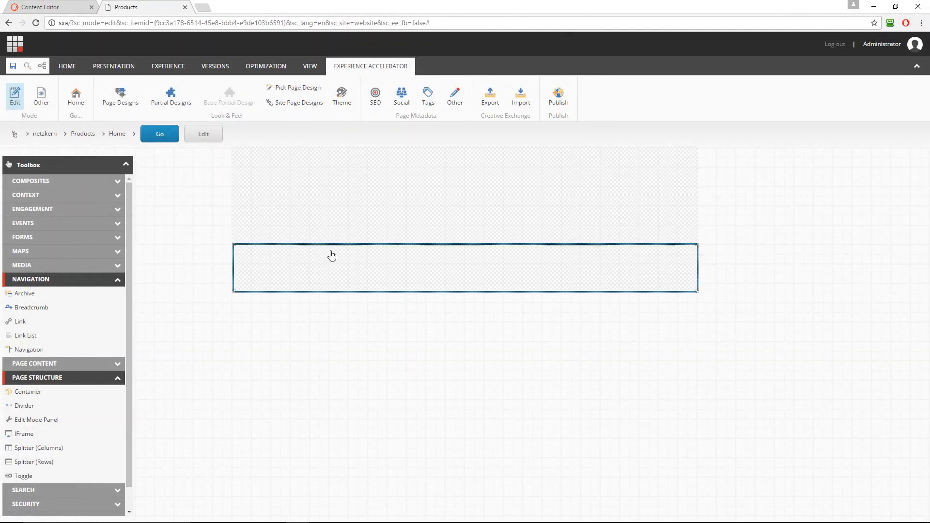
{"action": "left_click", "coordinate": [14, 66]}
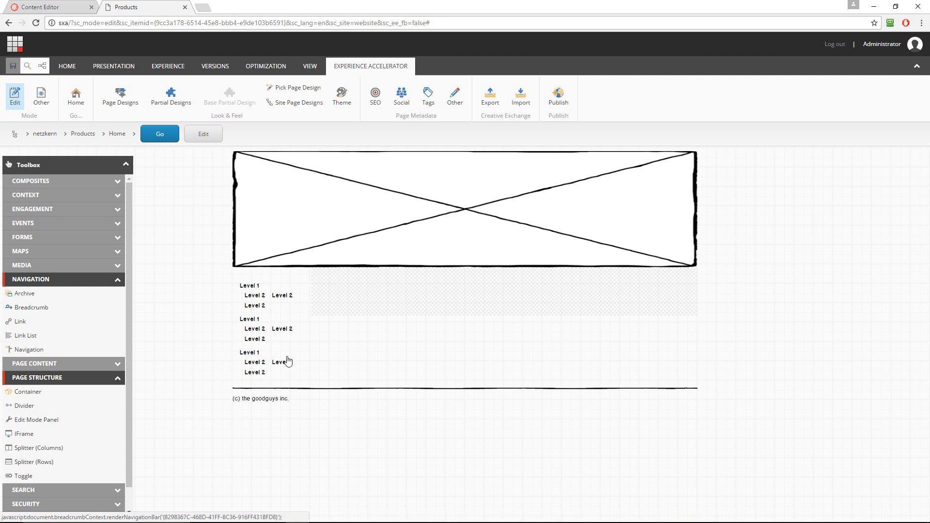
Step: Add a Rich Text (Reusable) rendering to the wide second column, with a new content item named Welcome under Texts
{"action": "left_click", "coordinate": [446, 307]}
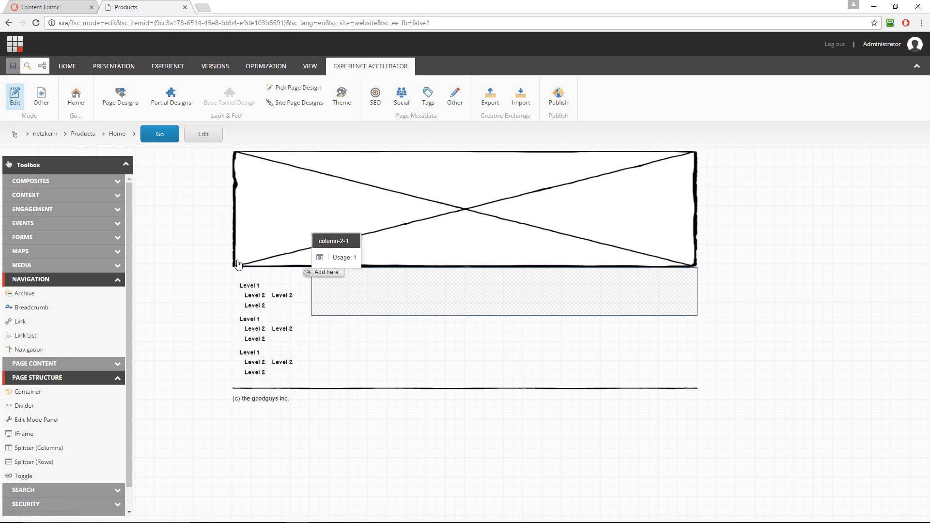
{"action": "left_click", "coordinate": [117, 280]}
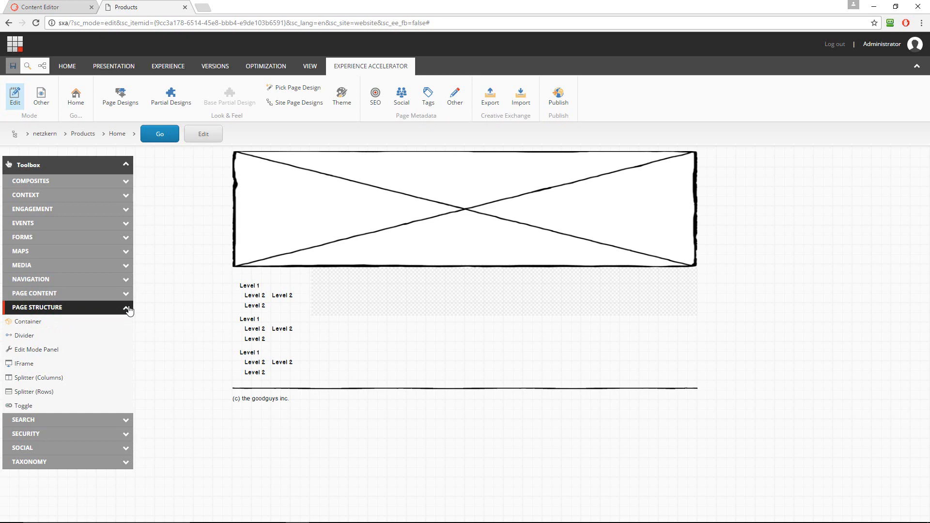
{"action": "left_click", "coordinate": [126, 308]}
{"action": "left_click", "coordinate": [125, 294]}
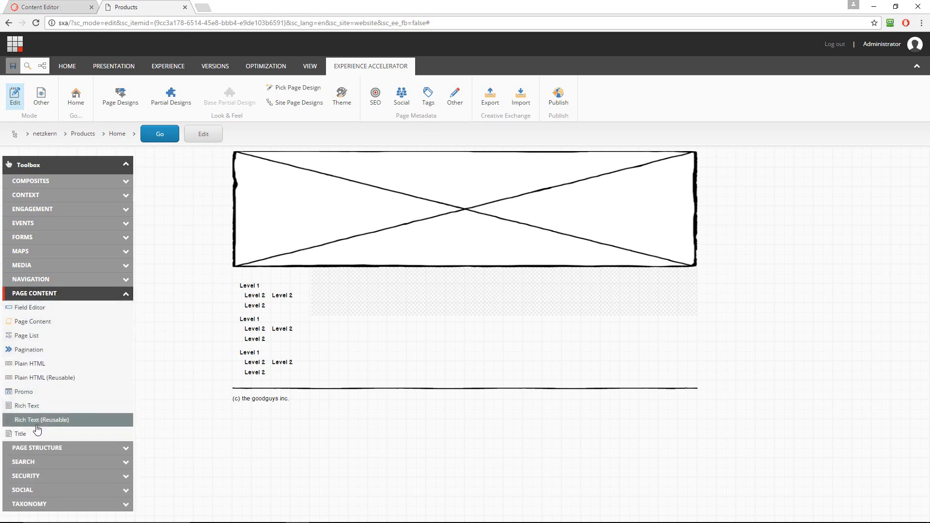
{"action": "left_click_drag", "start_coordinate": [372, 364], "coordinate": [413, 302]}
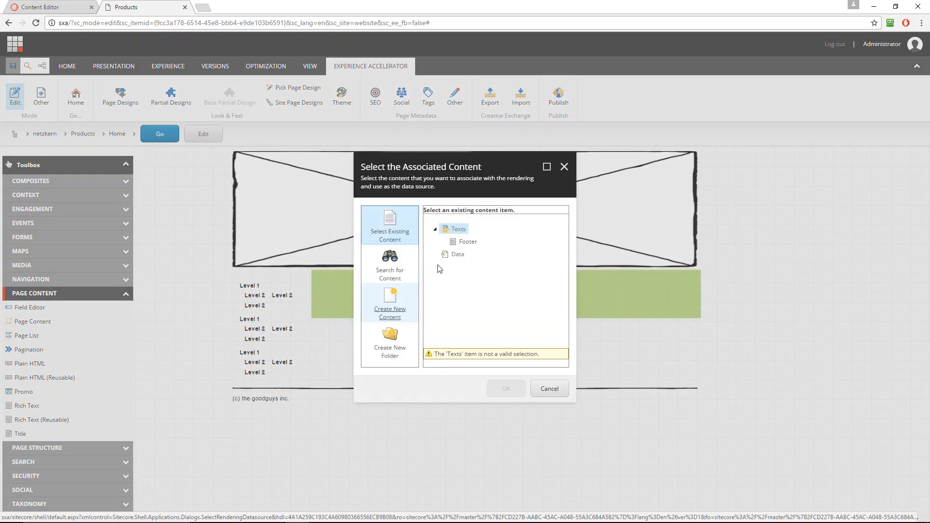
{"action": "left_click", "coordinate": [395, 305]}
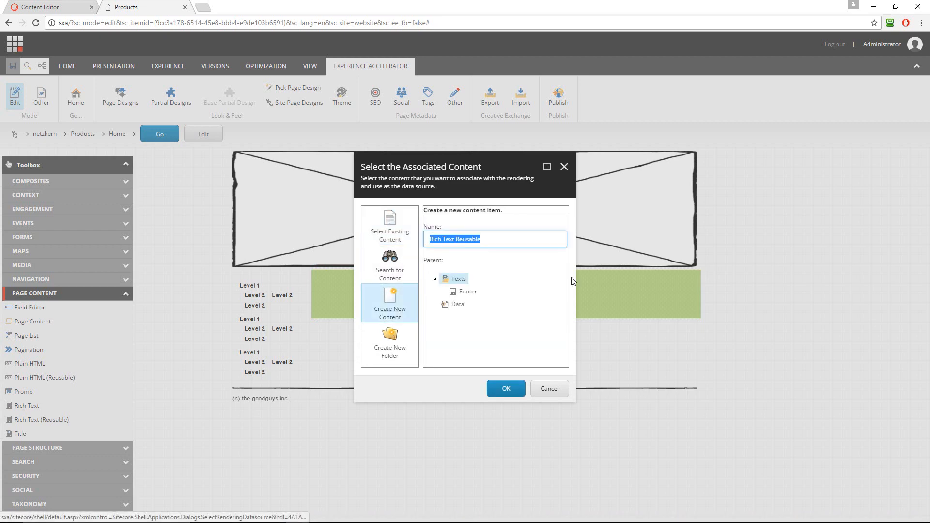
{"action": "type", "text": "Welcome"}
{"action": "key", "text": "Return"}
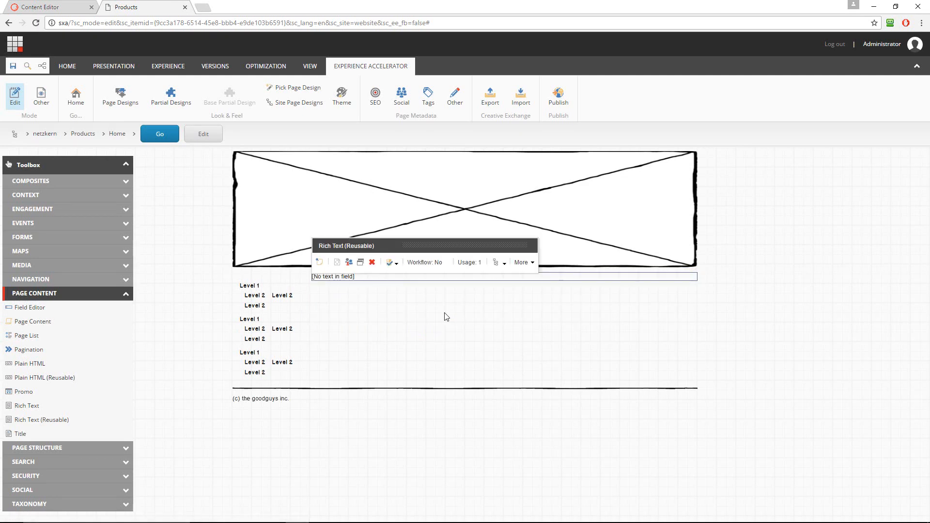
Step: Enter "This is my new products page. Welcome and Hello World. :-)" as the welcome text and save the page
{"action": "left_click", "coordinate": [343, 277]}
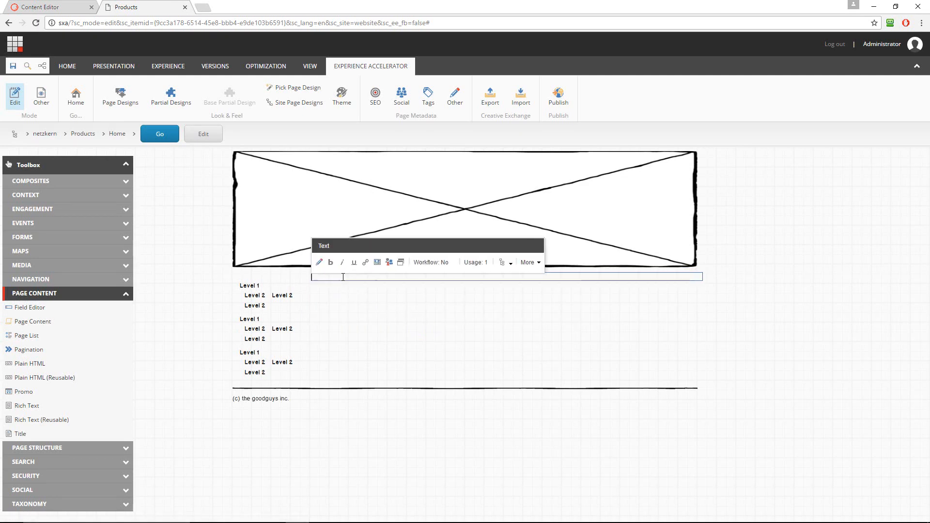
{"action": "type", "text": "This is my new products page. Welcome and Hello World. :-)"}
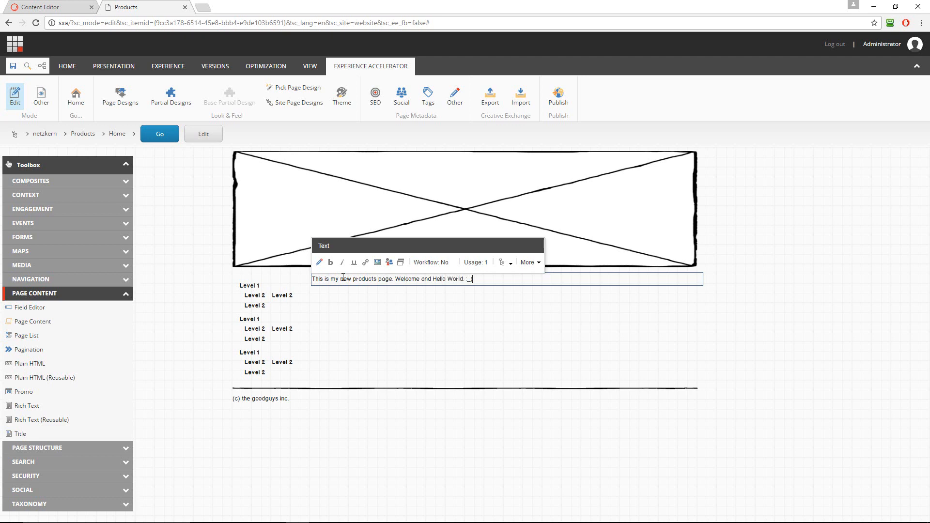
{"action": "left_click", "coordinate": [12, 66]}
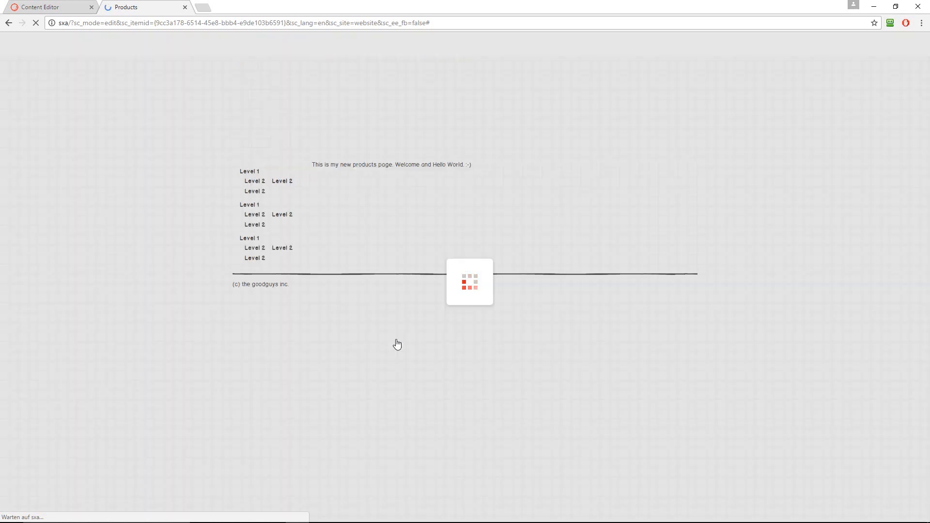
Step: In the Content Editor, add the netzkern Product template to the insert options of the Products Home item and save
{"action": "left_click", "coordinate": [55, 13]}
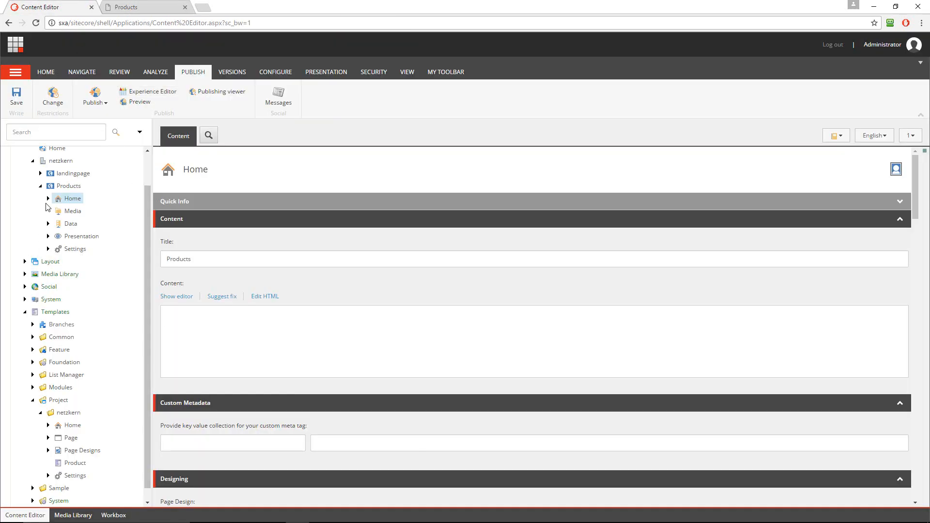
{"action": "left_click", "coordinate": [45, 72]}
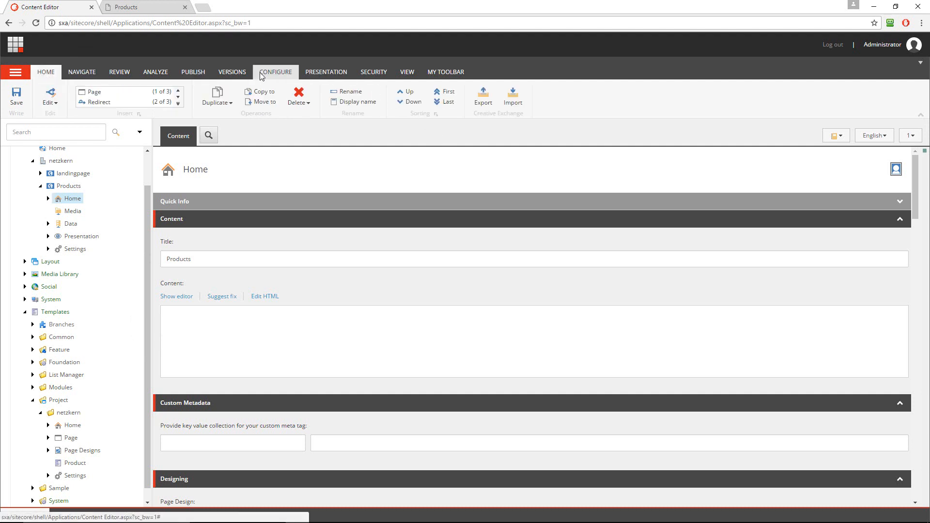
{"action": "left_click", "coordinate": [275, 72]}
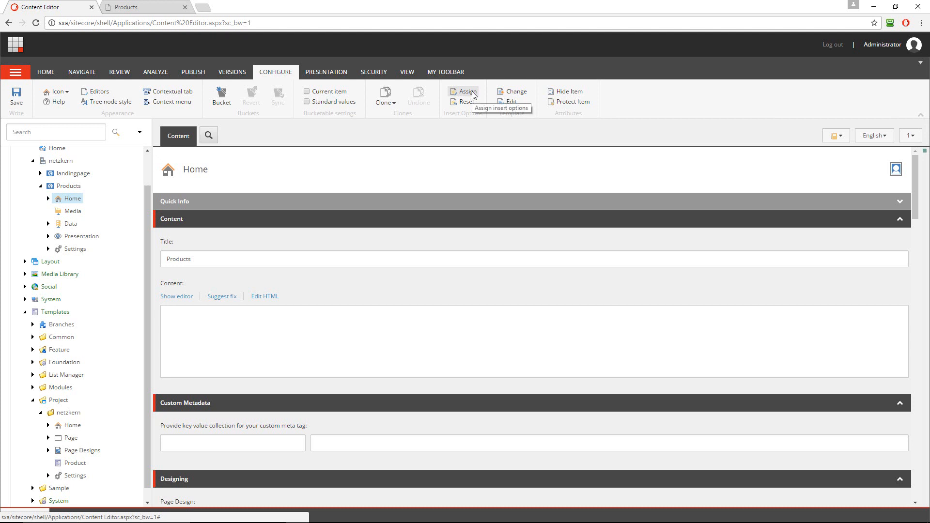
{"action": "left_click", "coordinate": [475, 95]}
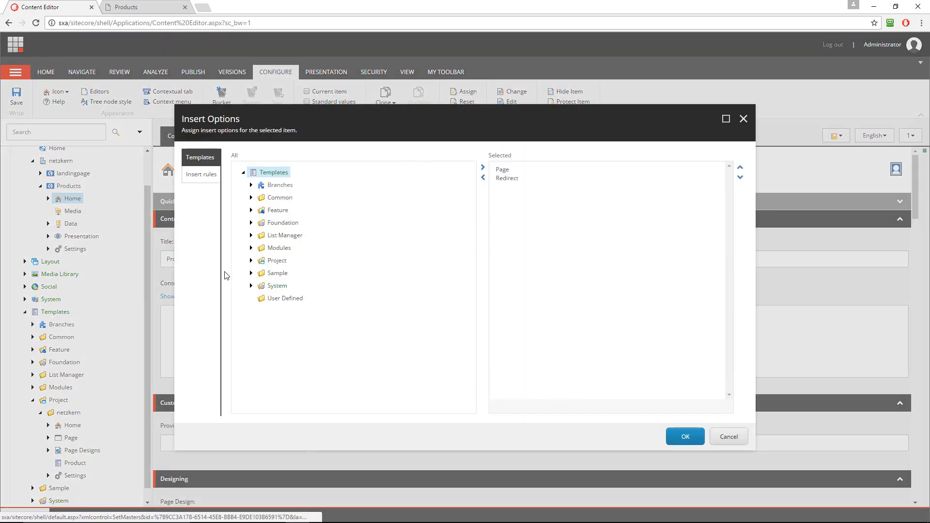
{"action": "left_click", "coordinate": [251, 261]}
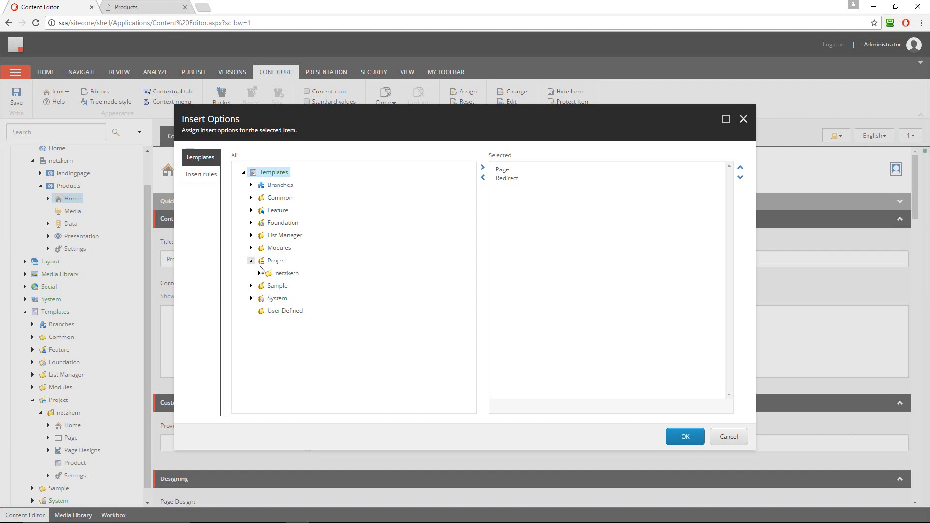
{"action": "left_click", "coordinate": [260, 272]}
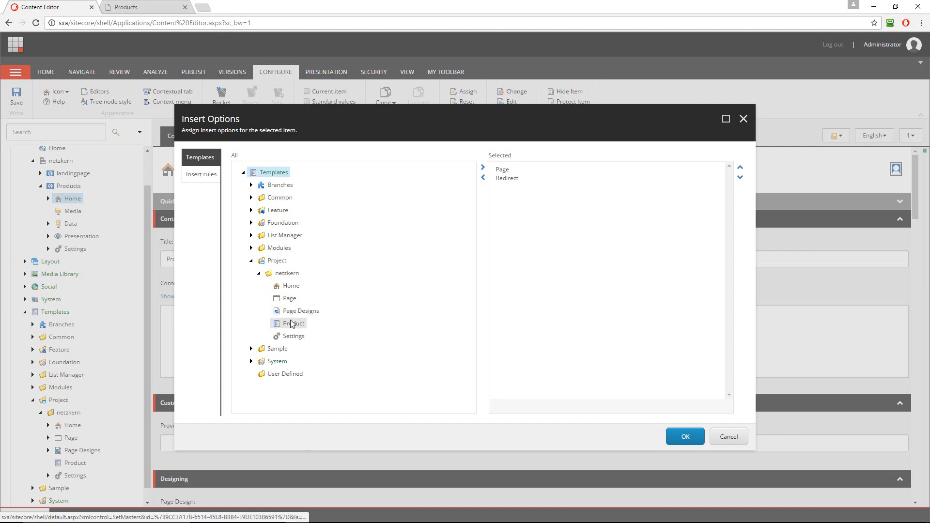
{"action": "double_click", "coordinate": [292, 324]}
{"action": "left_click", "coordinate": [686, 437]}
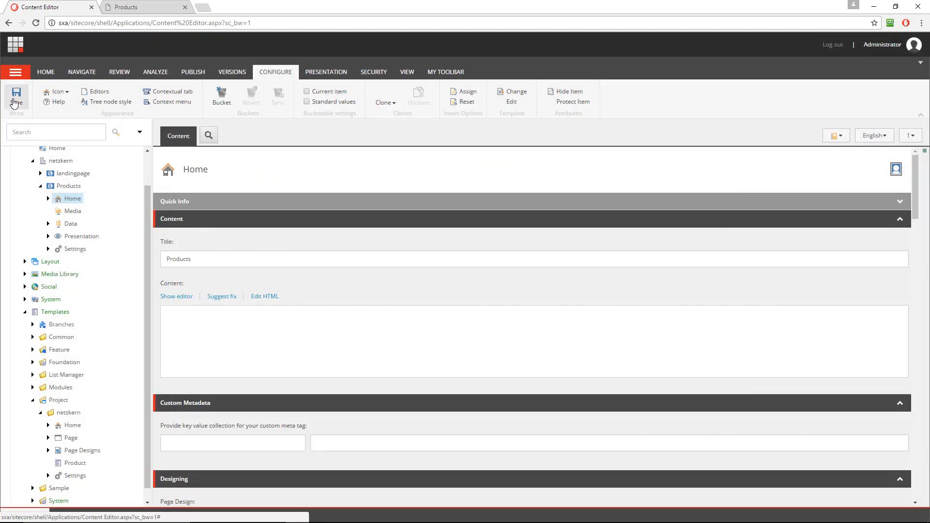
{"action": "left_click", "coordinate": [15, 103]}
Step: In the Experience Editor, insert a new Product page named Product-1 under the Products Home page
{"action": "left_click", "coordinate": [128, 10]}
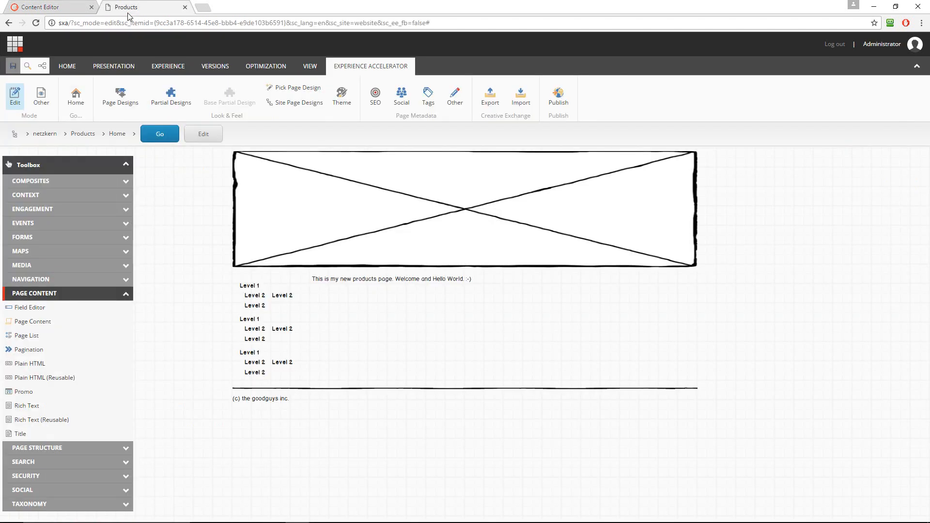
{"action": "left_click", "coordinate": [73, 67]}
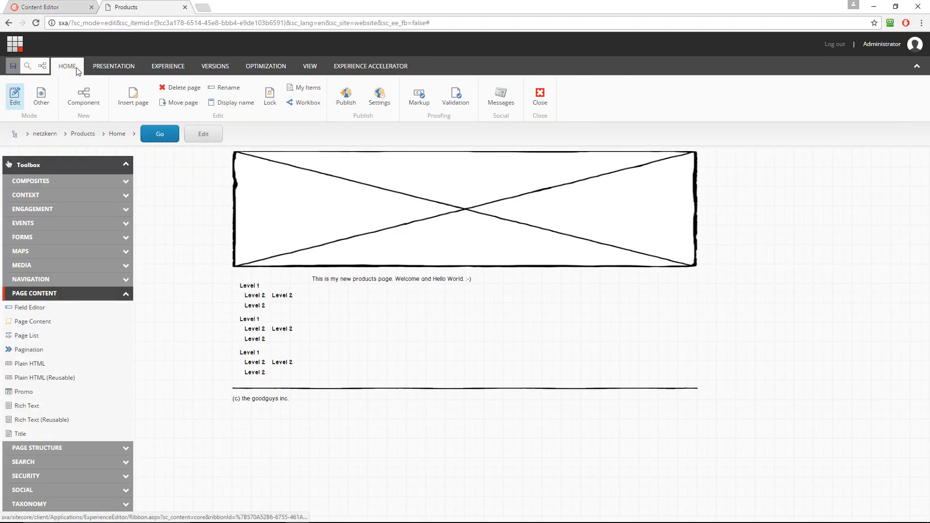
{"action": "left_click", "coordinate": [134, 103]}
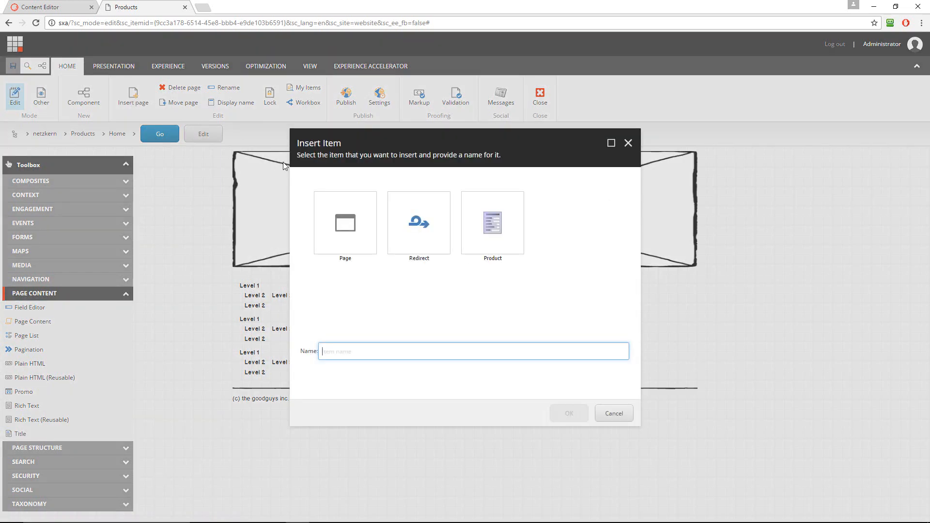
{"action": "left_click", "coordinate": [492, 240]}
{"action": "left_click", "coordinate": [413, 353]}
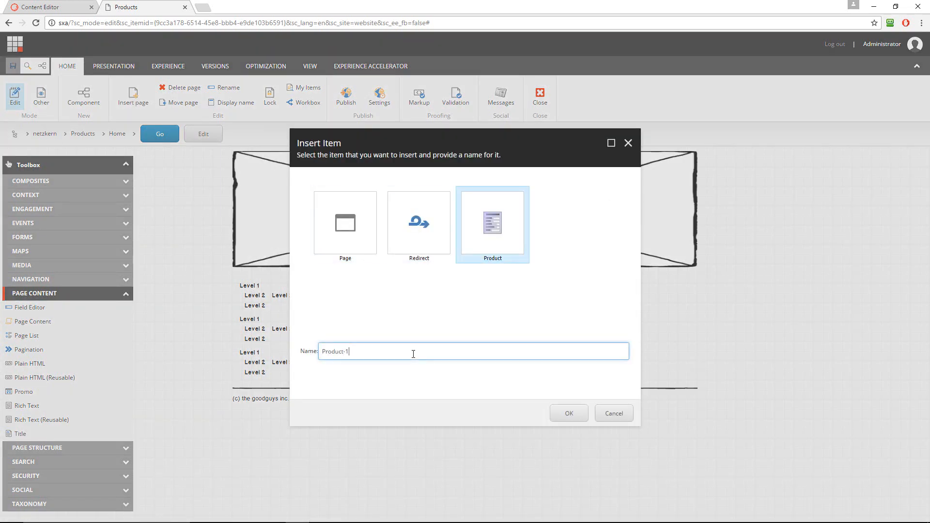
{"action": "left_click", "coordinate": [570, 414]}
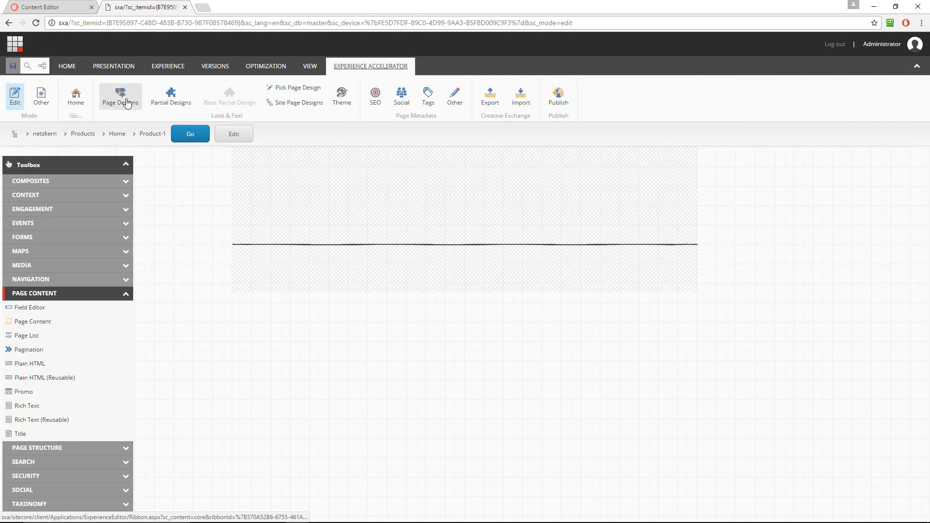
Step: Create a new page design named Products for the Products site
{"action": "left_click", "coordinate": [120, 96]}
{"action": "left_click", "coordinate": [134, 138]}
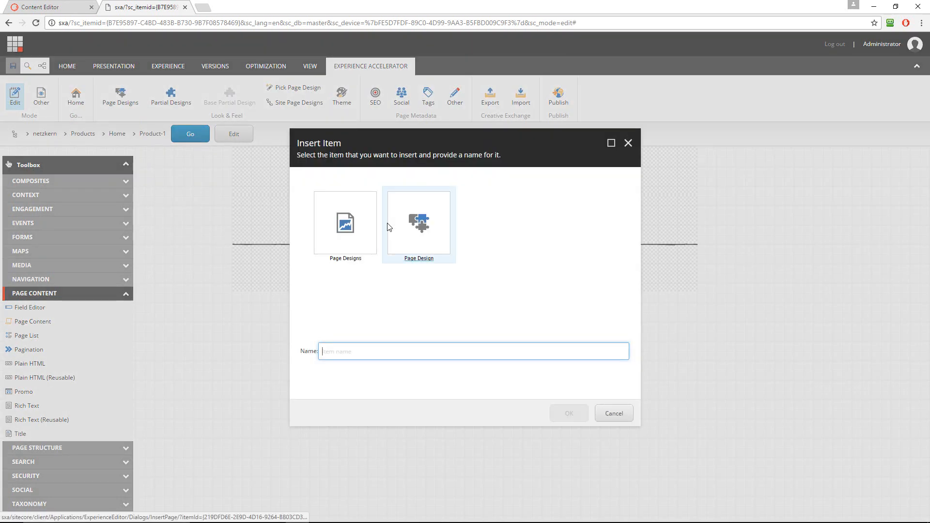
{"action": "key", "text": "ctrl+a"}
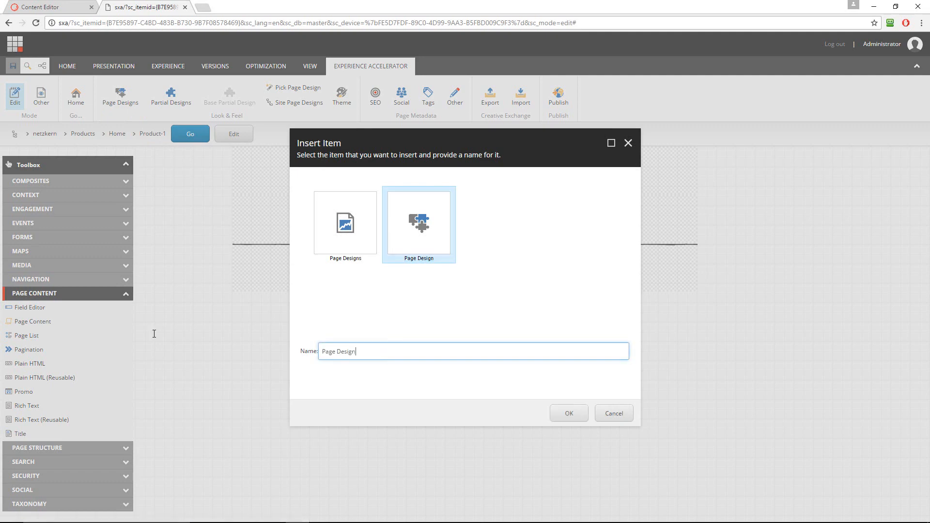
{"action": "type", "text": "Products"}
{"action": "left_click", "coordinate": [568, 416]}
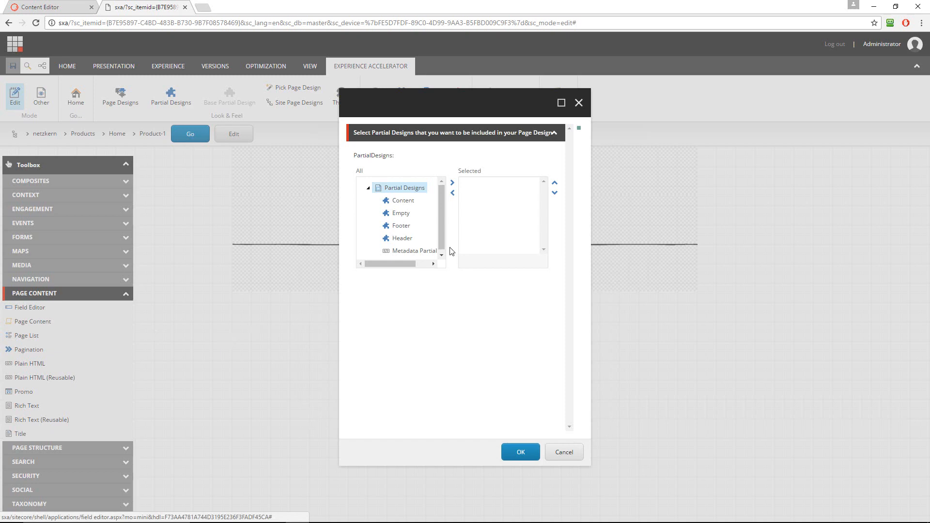
Step: Include the Content, Footer, Header and Metadata Partial Design partial designs in the Products page design and save the page
{"action": "double_click", "coordinate": [403, 201]}
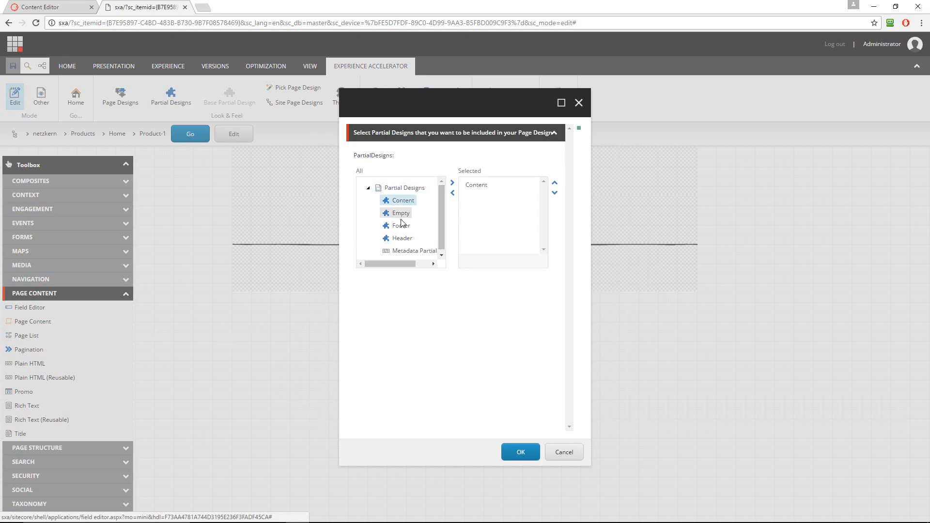
{"action": "double_click", "coordinate": [401, 226]}
{"action": "left_click", "coordinate": [405, 238]}
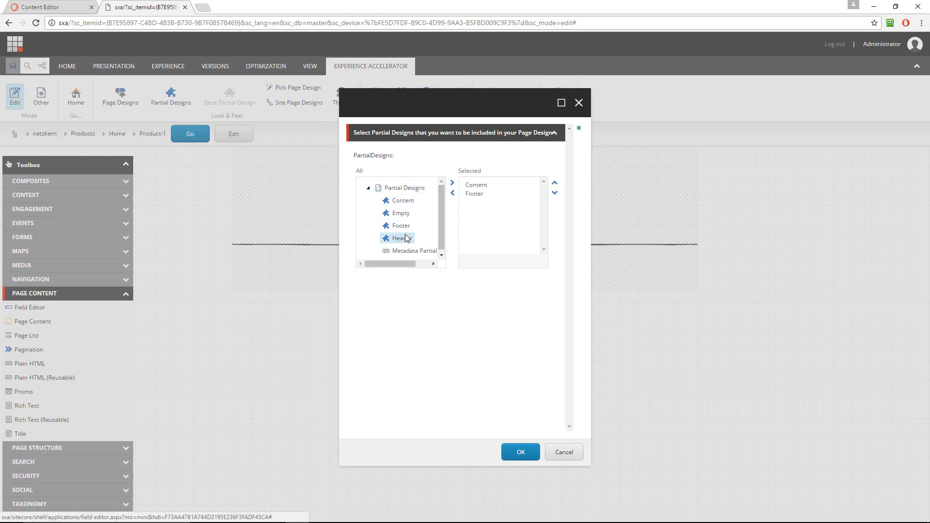
{"action": "double_click", "coordinate": [405, 238]}
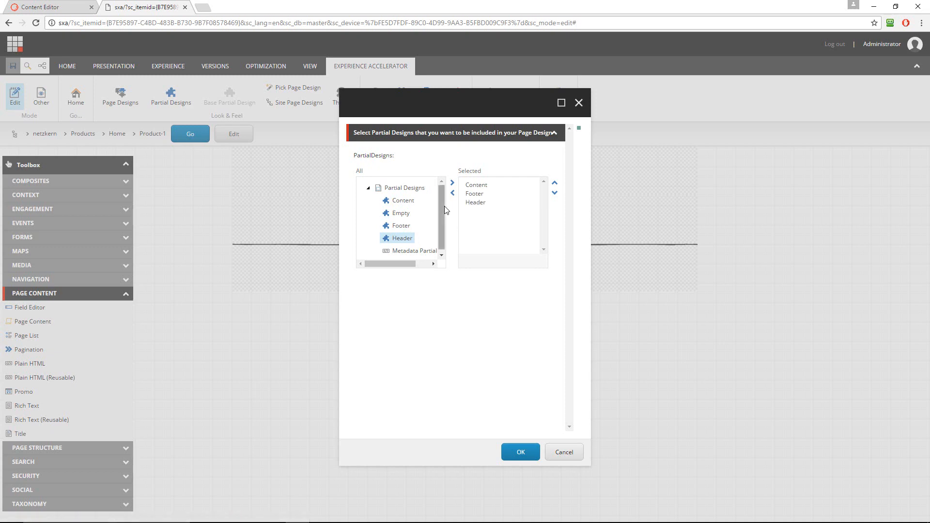
{"action": "double_click", "coordinate": [411, 250]}
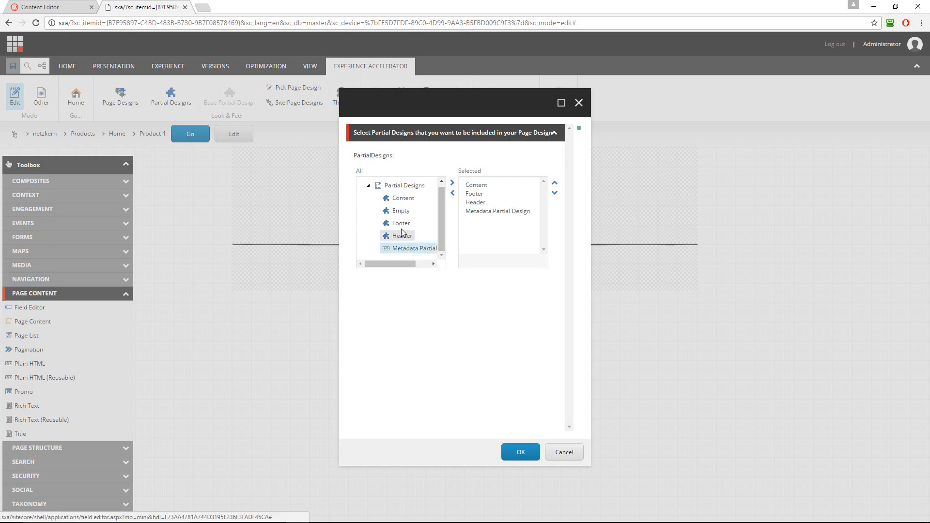
{"action": "left_click", "coordinate": [535, 452]}
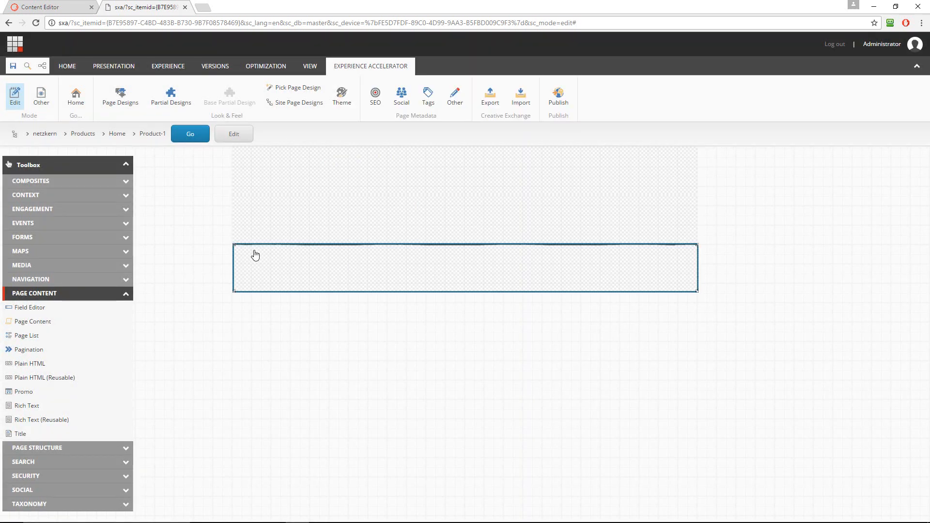
{"action": "left_click", "coordinate": [13, 66]}
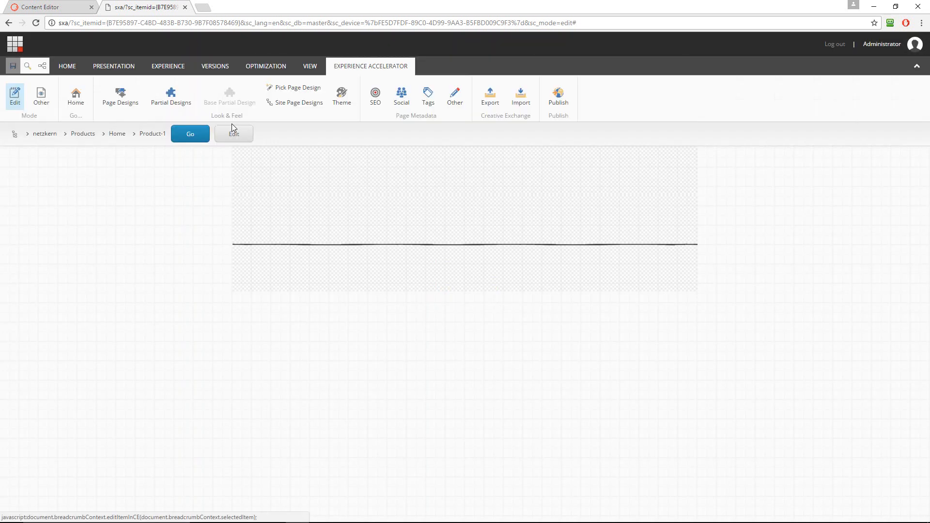
Step: Assign the Products page design explicitly to the Product-1 page
{"action": "left_click", "coordinate": [308, 88]}
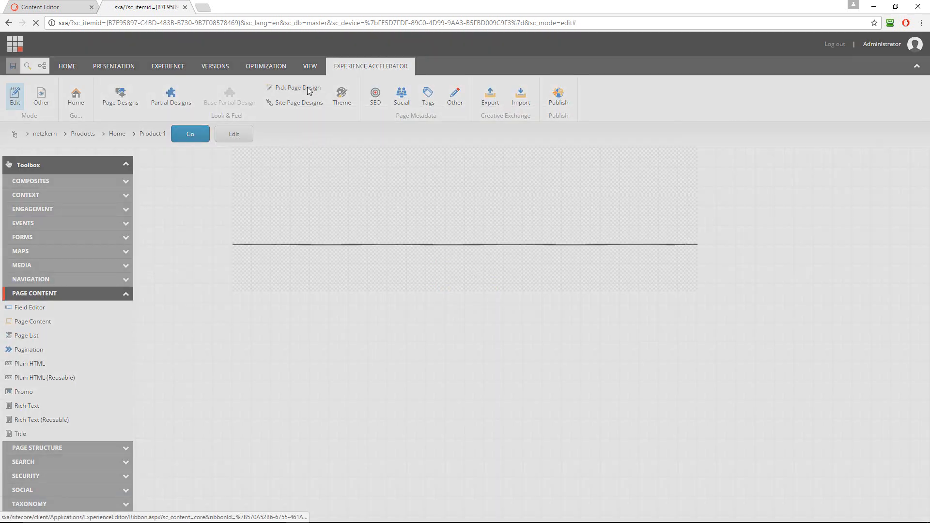
{"action": "left_click", "coordinate": [417, 180]}
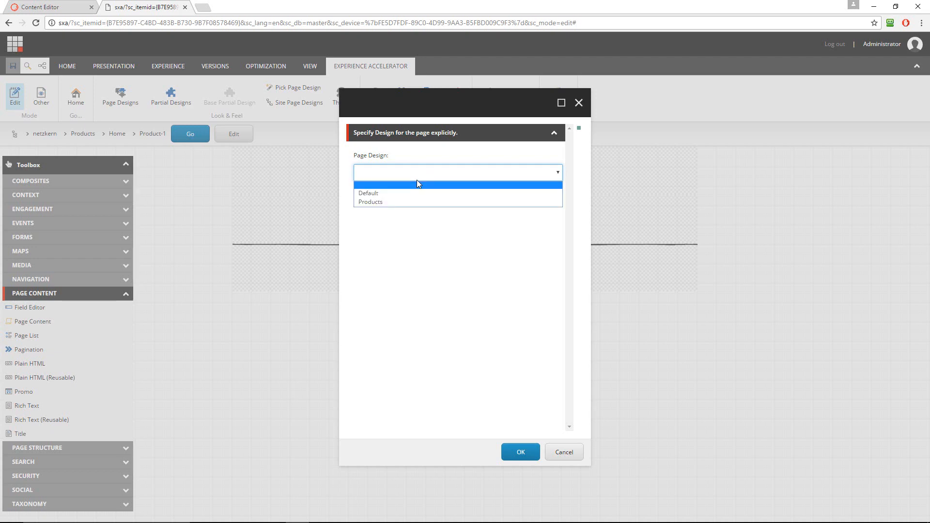
{"action": "left_click", "coordinate": [395, 200]}
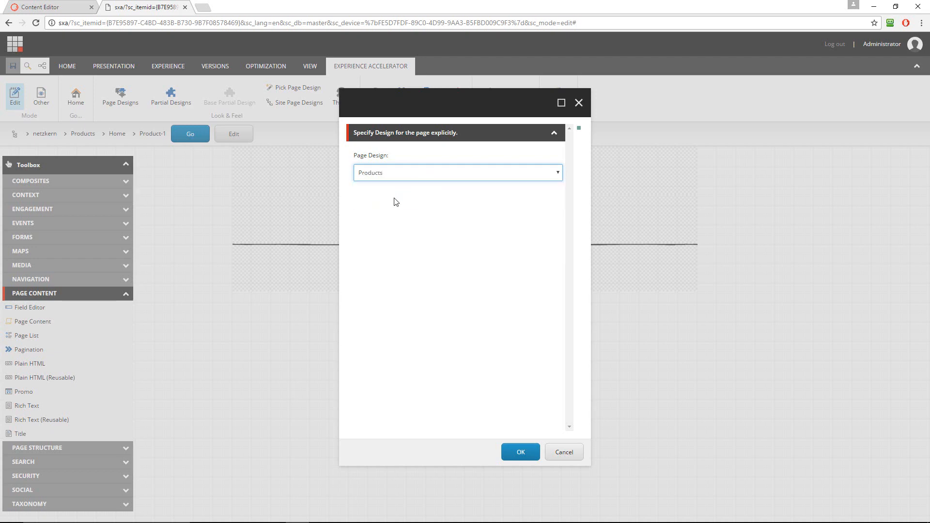
{"action": "left_click", "coordinate": [517, 452]}
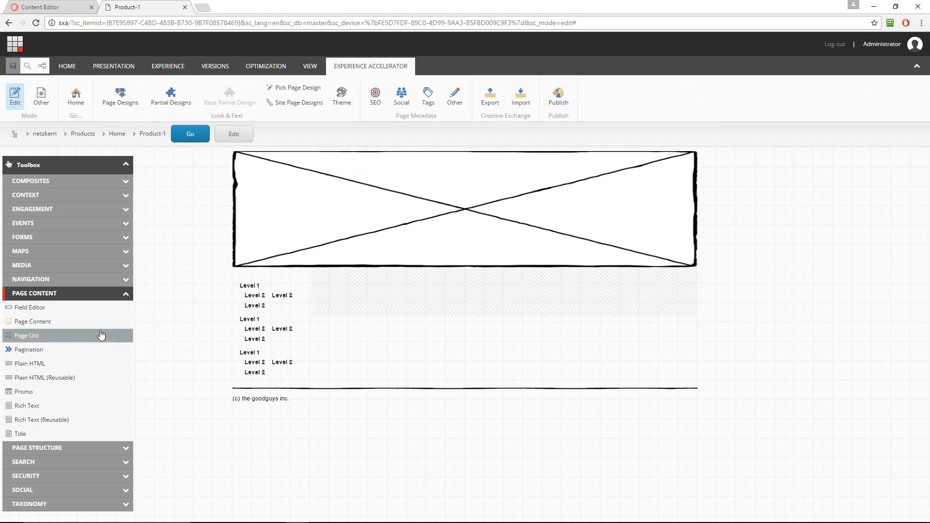
Step: Add a Title rendering and a Page Content rendering below it to the wide second column of Product-1, and save the page
{"action": "left_click_drag", "start_coordinate": [19, 434], "coordinate": [382, 302]}
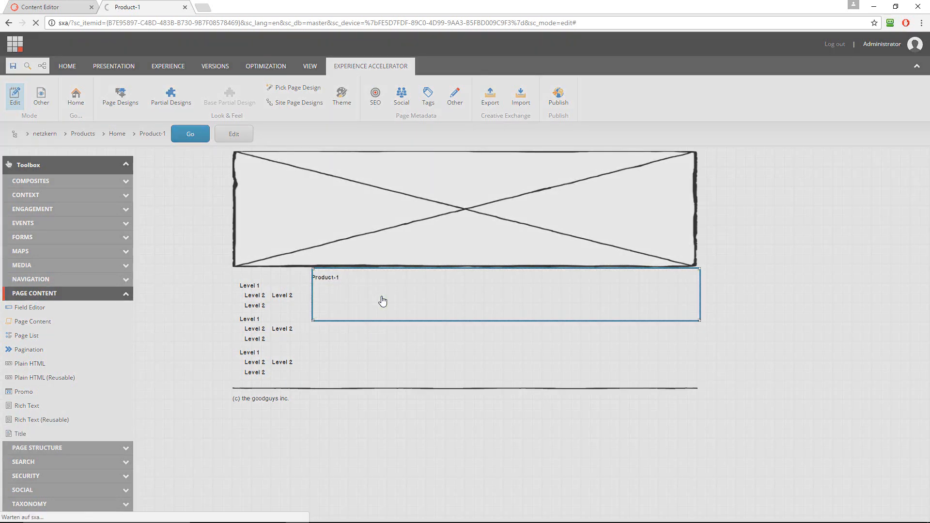
{"action": "left_click", "coordinate": [569, 395]}
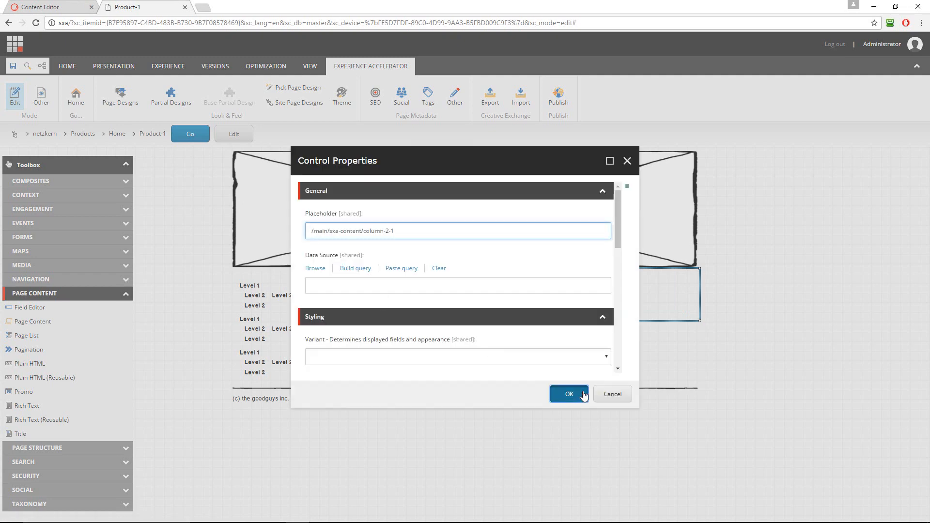
{"action": "left_click_drag", "start_coordinate": [33, 321], "coordinate": [354, 317]}
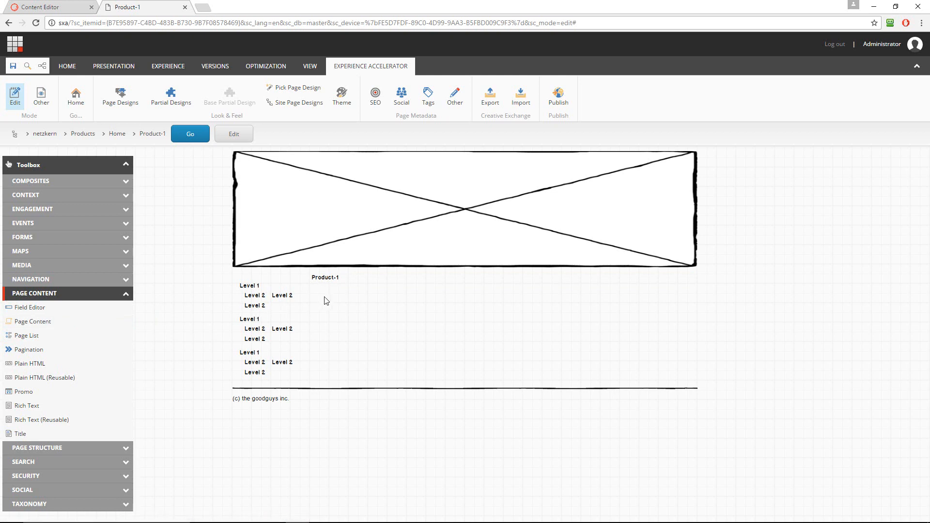
{"action": "left_click_drag", "start_coordinate": [33, 322], "coordinate": [396, 287]}
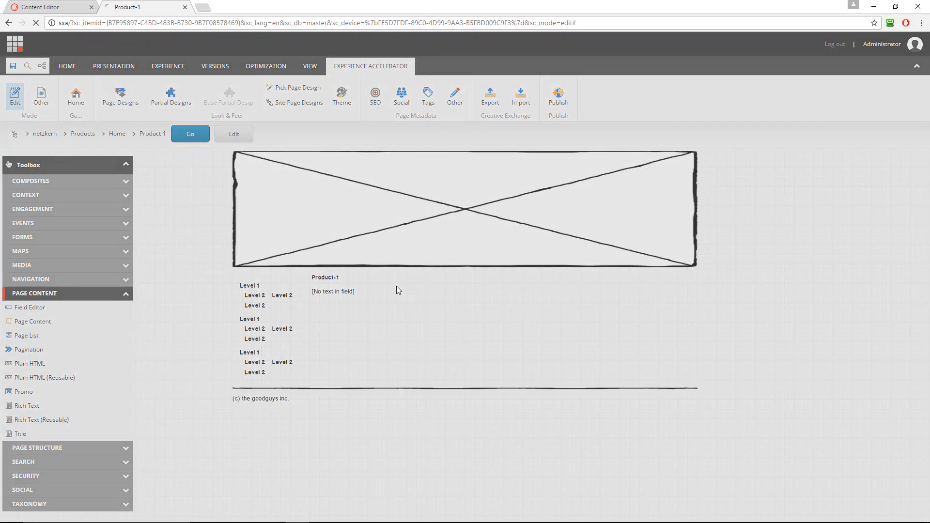
{"action": "left_click", "coordinate": [568, 399]}
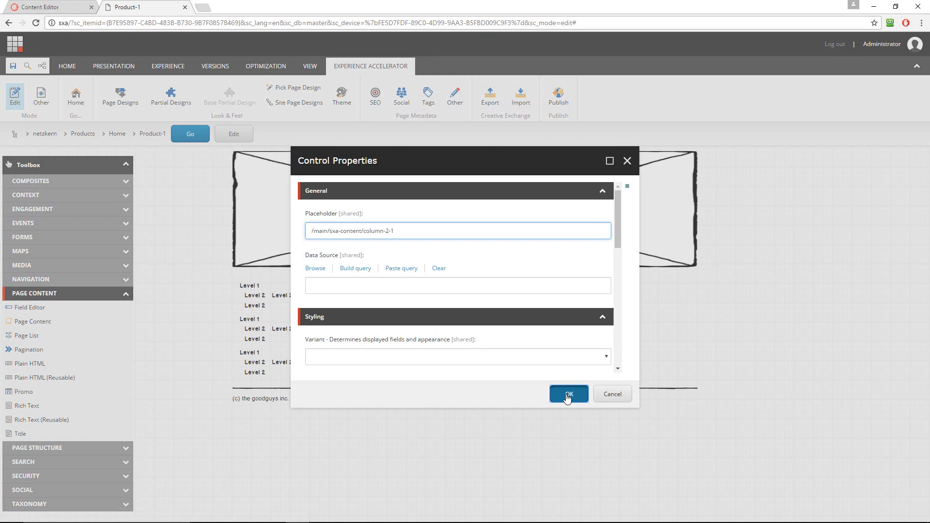
{"action": "left_click", "coordinate": [358, 292]}
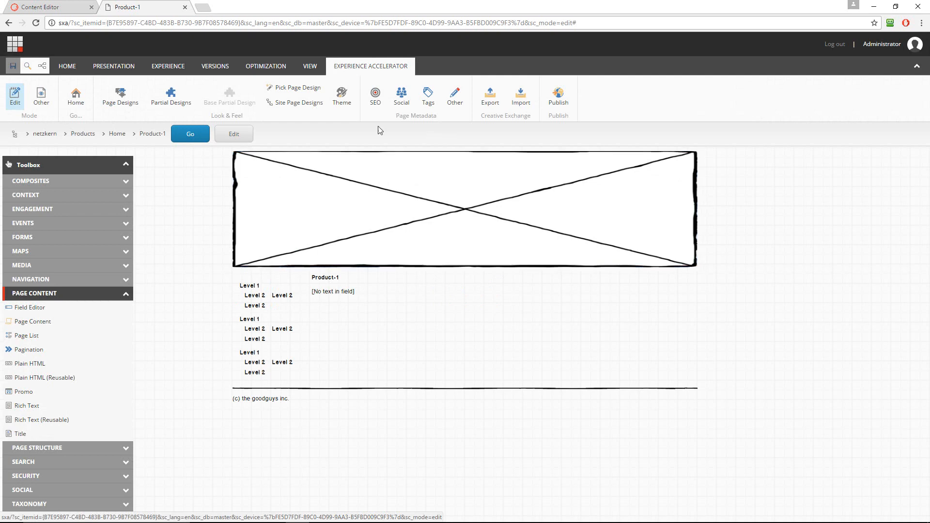
Step: Check which themes can be assigned to the Default device in the site's theme selection, leaving without changes
{"action": "left_click", "coordinate": [346, 104]}
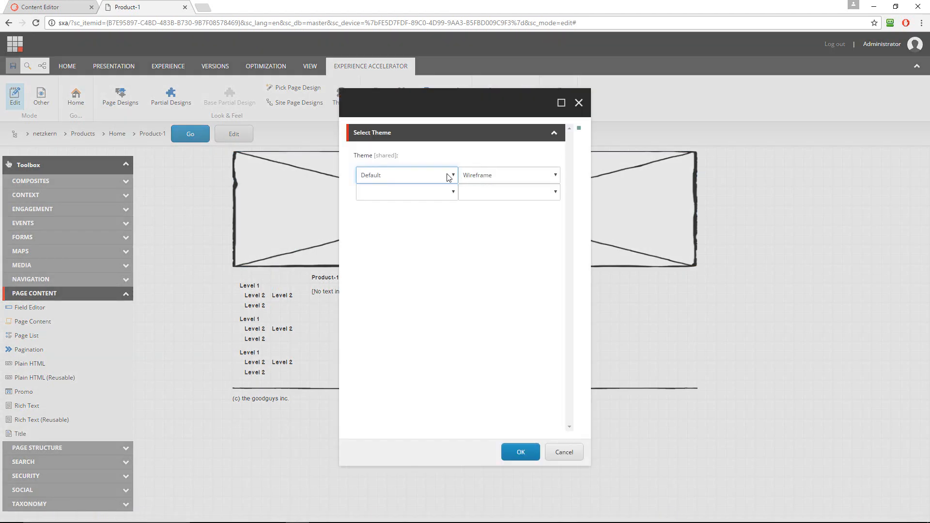
{"action": "left_click", "coordinate": [462, 177]}
{"action": "left_click", "coordinate": [462, 188]}
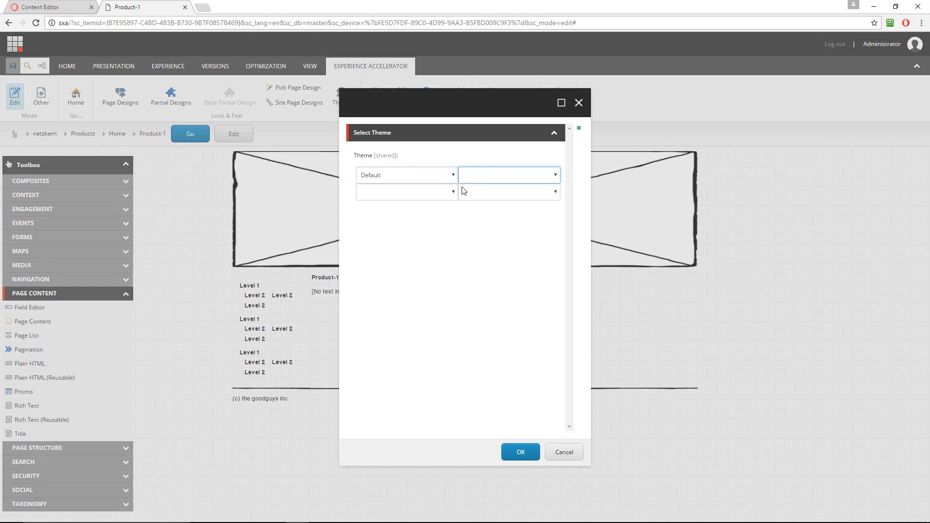
{"action": "left_click", "coordinate": [497, 174]}
{"action": "left_click", "coordinate": [485, 196]}
{"action": "left_click", "coordinate": [454, 193]}
{"action": "left_click", "coordinate": [456, 197]}
{"action": "left_click", "coordinate": [501, 191]}
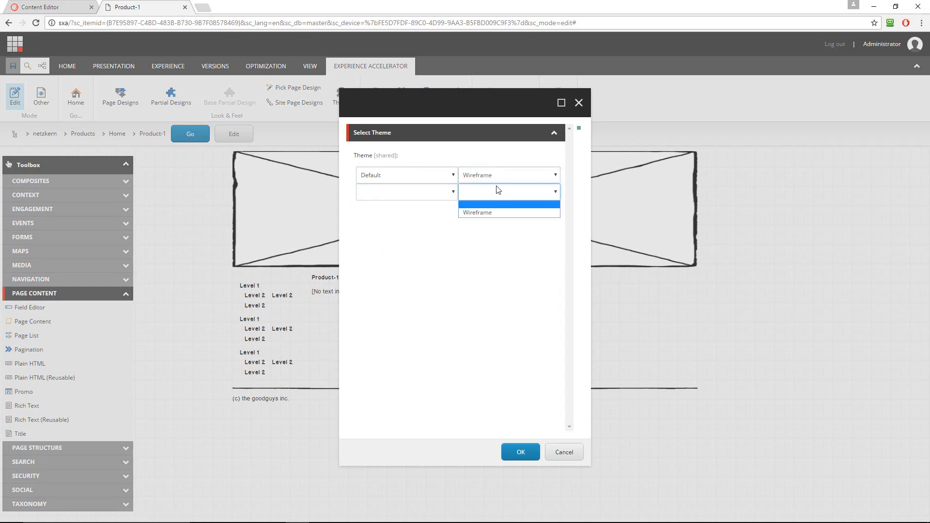
{"action": "left_click", "coordinate": [488, 181]}
{"action": "left_click", "coordinate": [487, 179]}
{"action": "left_click", "coordinate": [487, 179]}
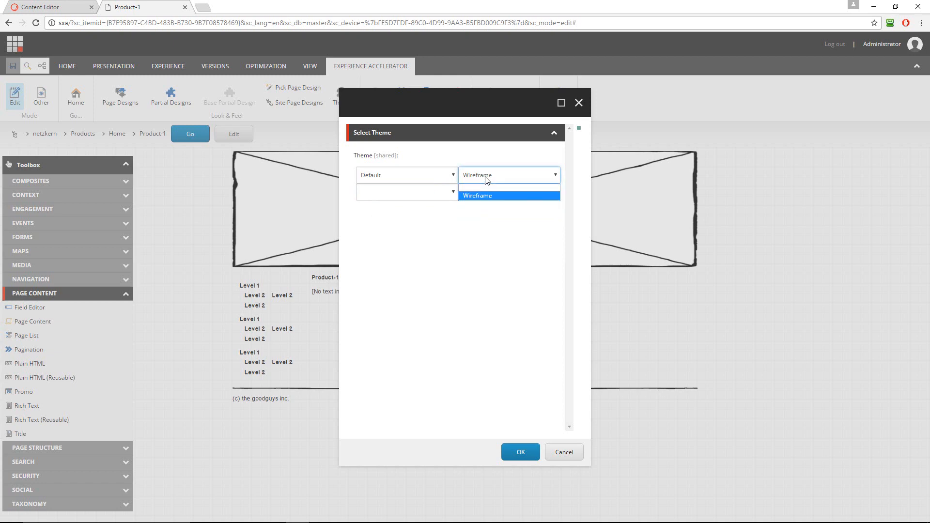
{"action": "left_click", "coordinate": [487, 180]}
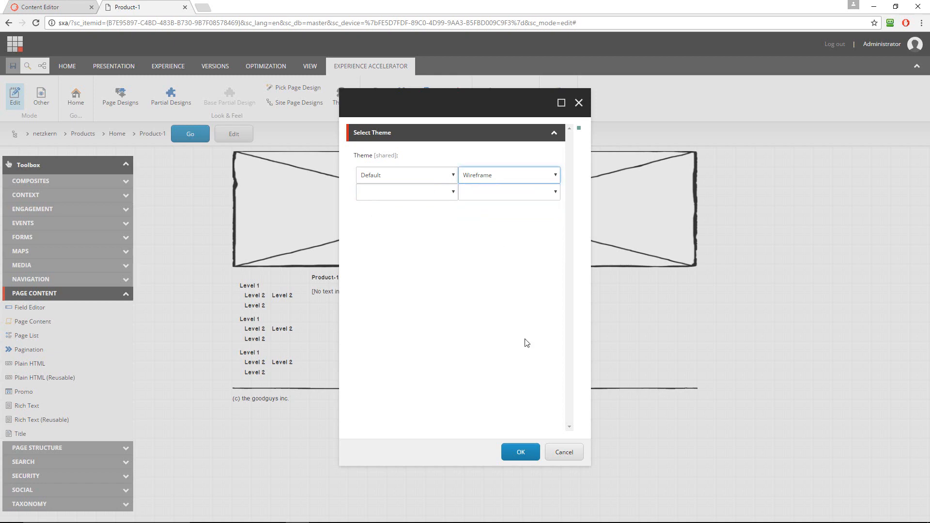
{"action": "left_click", "coordinate": [564, 453]}
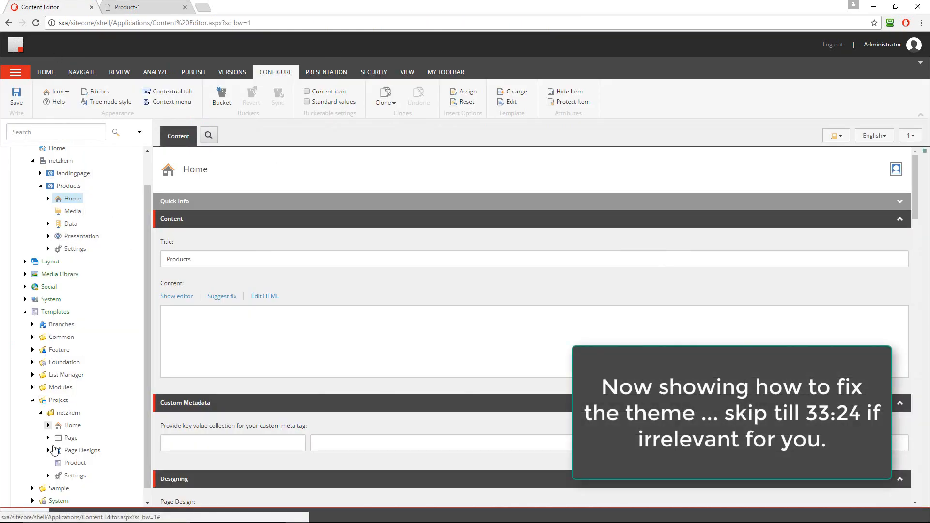
Step: Expand the media library's Project/netzkern folder to show the themes of the landingpage and Products sites
{"action": "left_click", "coordinate": [40, 412]}
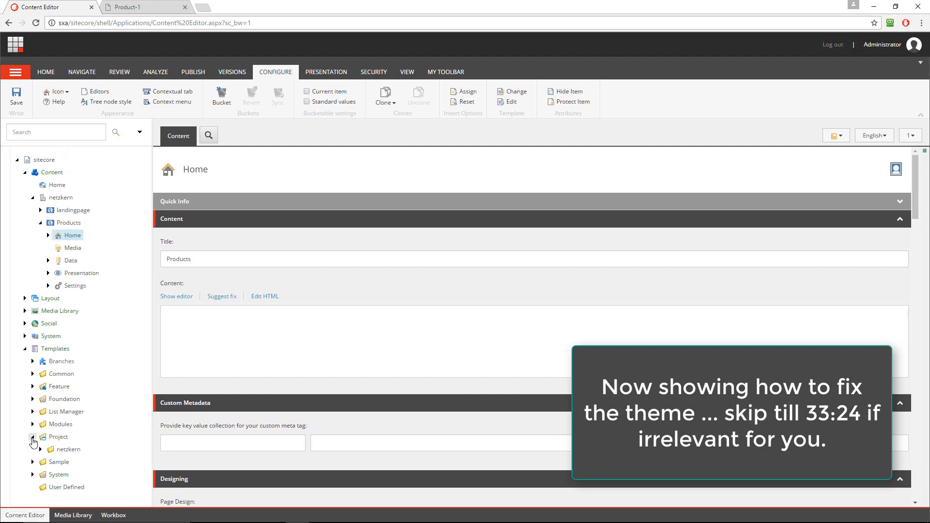
{"action": "left_click", "coordinate": [40, 450]}
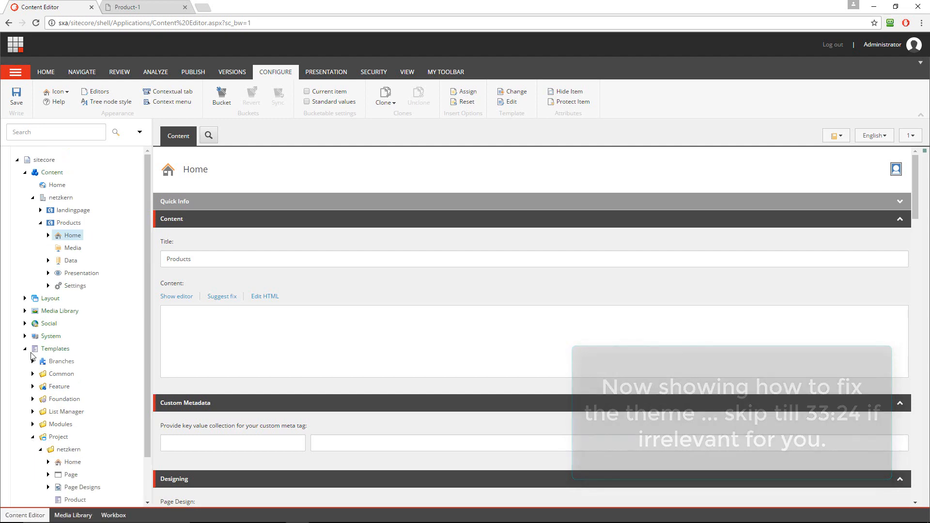
{"action": "left_click", "coordinate": [24, 311]}
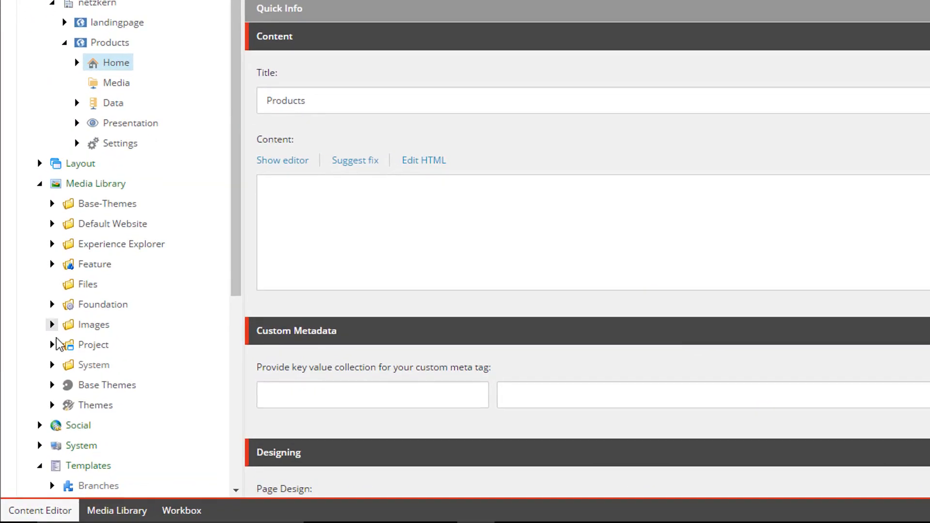
{"action": "left_click", "coordinate": [62, 351]}
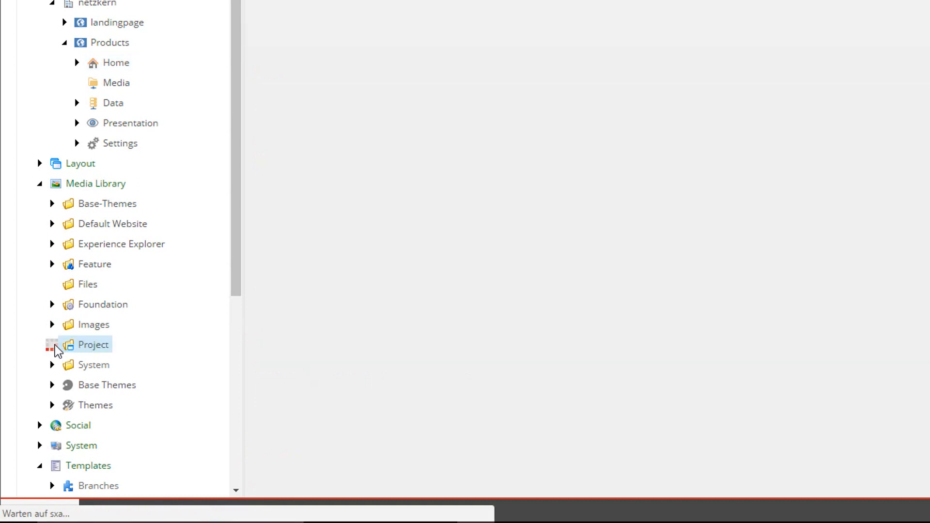
{"action": "left_click", "coordinate": [53, 345]}
{"action": "left_click", "coordinate": [64, 366]}
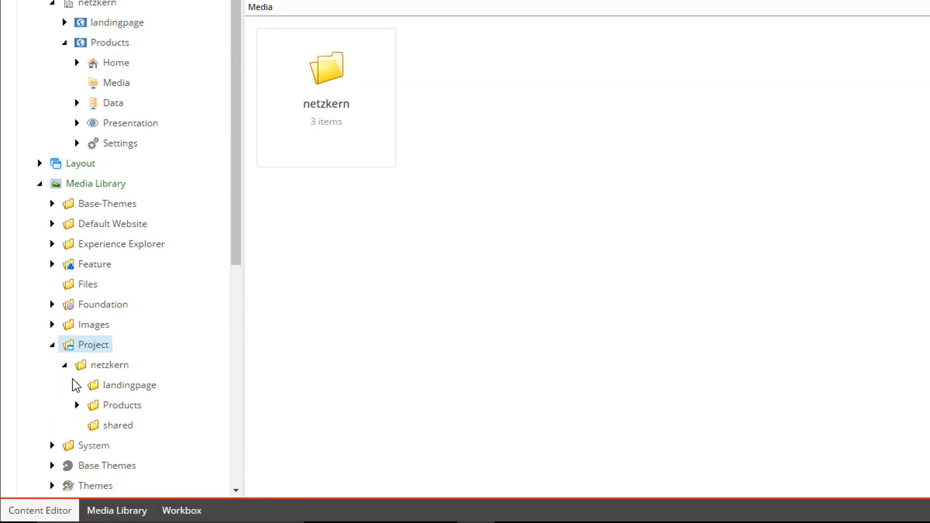
{"action": "left_click", "coordinate": [78, 405]}
{"action": "scroll", "coordinate": [78, 409], "scroll_direction": "down", "scroll_amount": 3}
{"action": "left_click", "coordinate": [76, 260]}
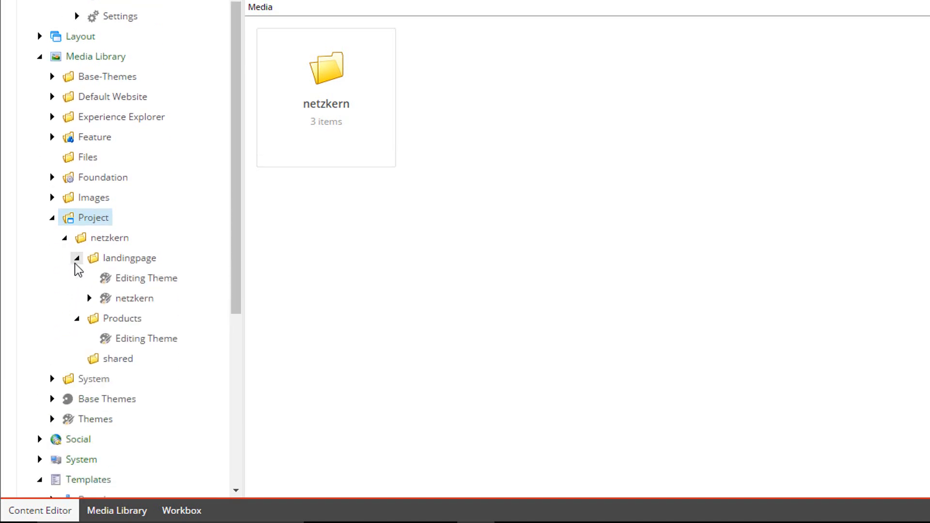
{"action": "left_click", "coordinate": [88, 297]}
Step: Copy the netzkern theme from the landingpage media folder into the Project/netzkern/Products media folder
{"action": "right_click", "coordinate": [111, 301]}
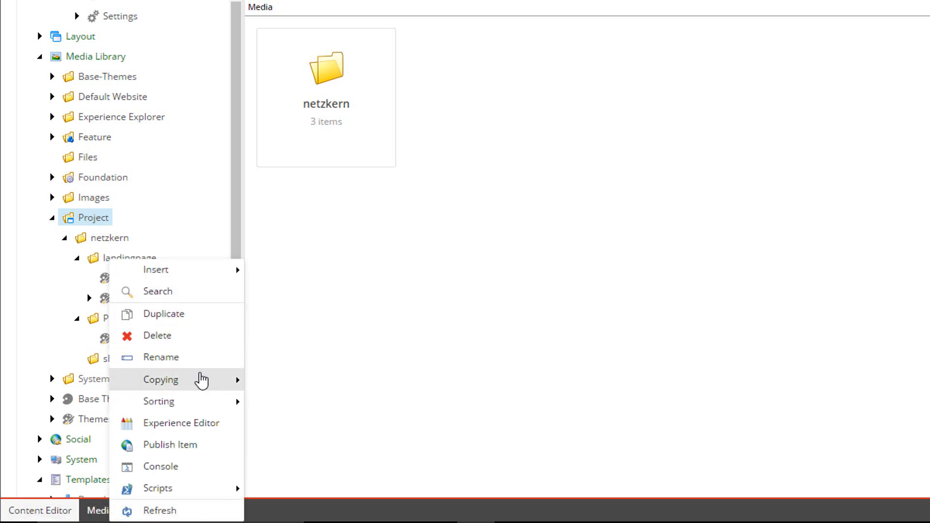
{"action": "mouse_move", "coordinate": [201, 381]}
{"action": "left_click", "coordinate": [271, 380]}
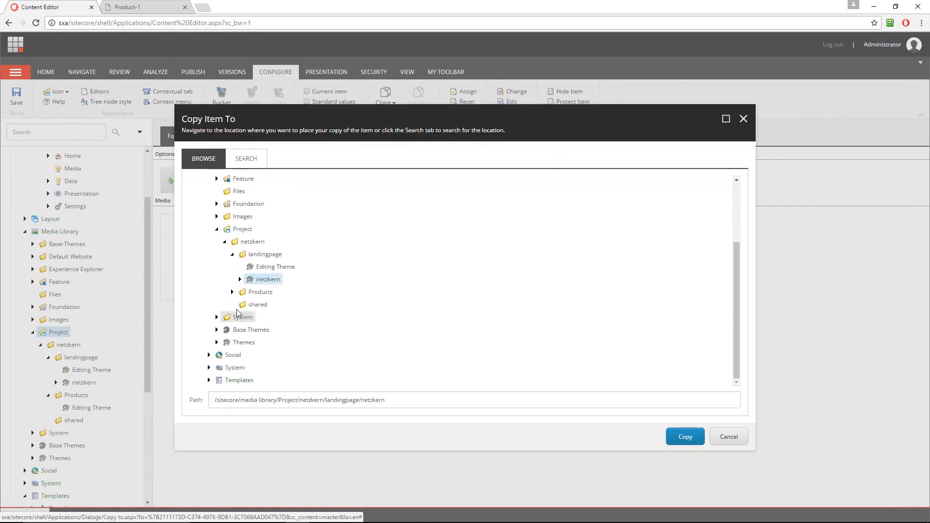
{"action": "left_click", "coordinate": [232, 292]}
{"action": "left_click", "coordinate": [260, 292]}
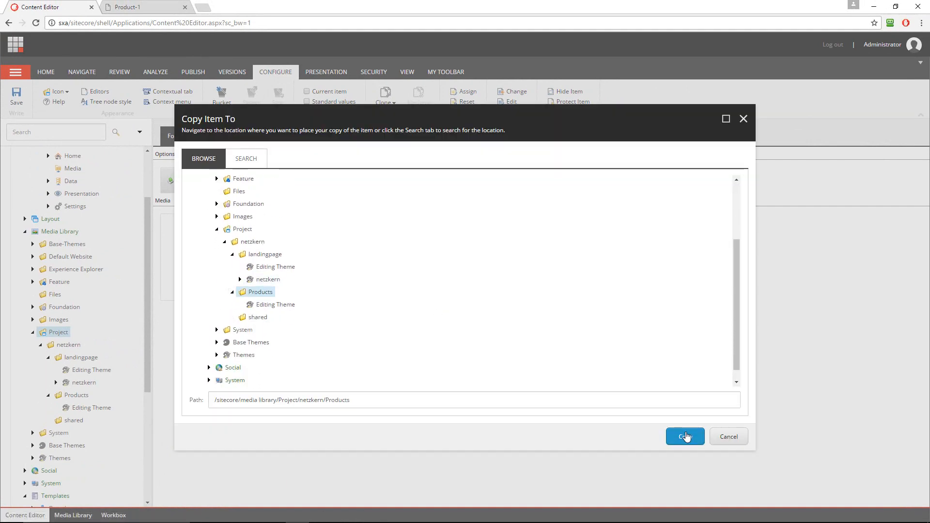
{"action": "left_click", "coordinate": [687, 436]}
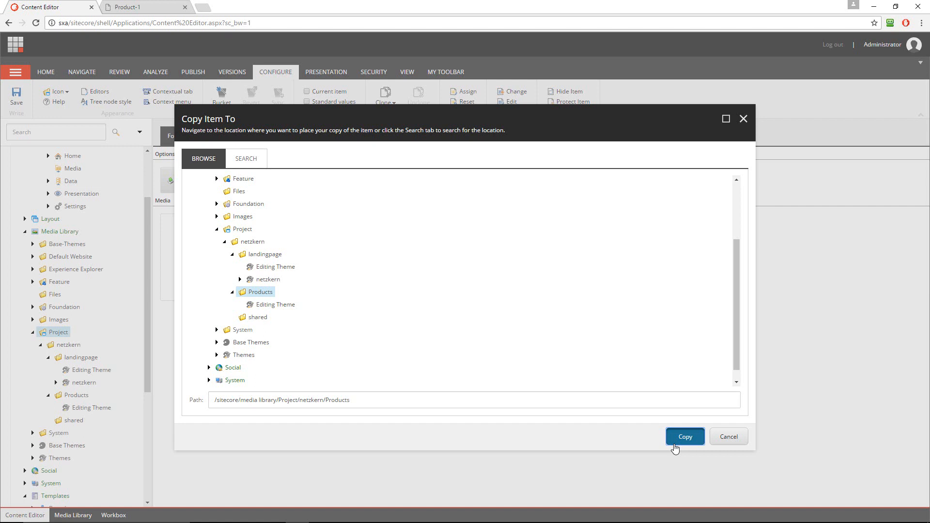
{"action": "left_click", "coordinate": [675, 446]}
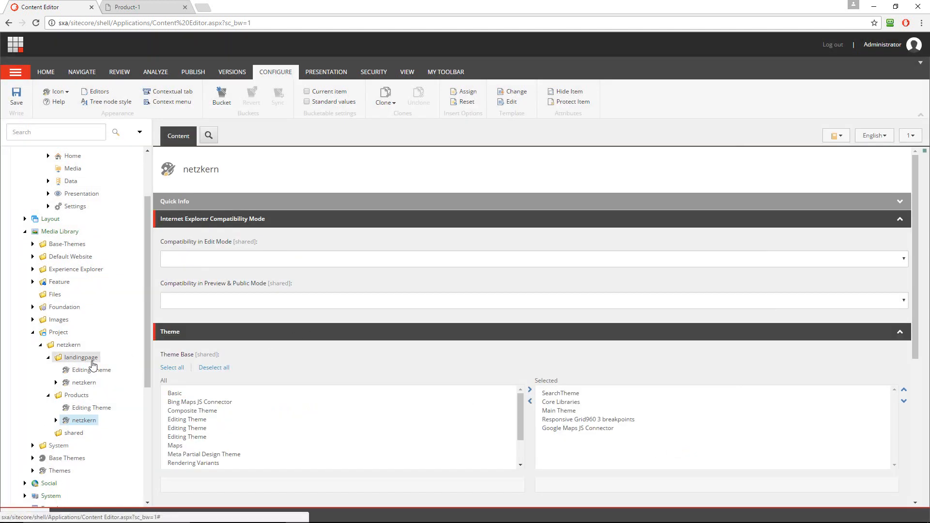
Step: Look through the Products site's Presentation item and its child items for a theme setting
{"action": "scroll", "coordinate": [93, 364], "scroll_direction": "up", "scroll_amount": 3}
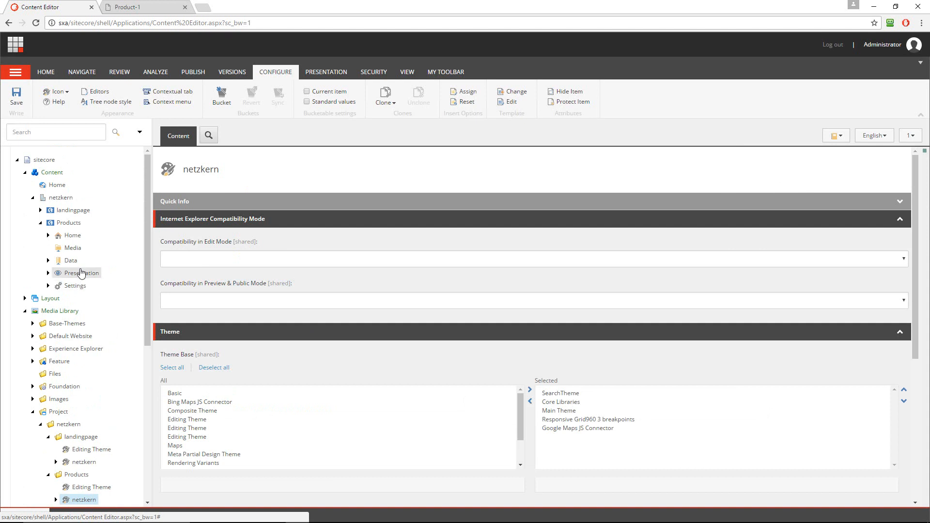
{"action": "left_click", "coordinate": [81, 273]}
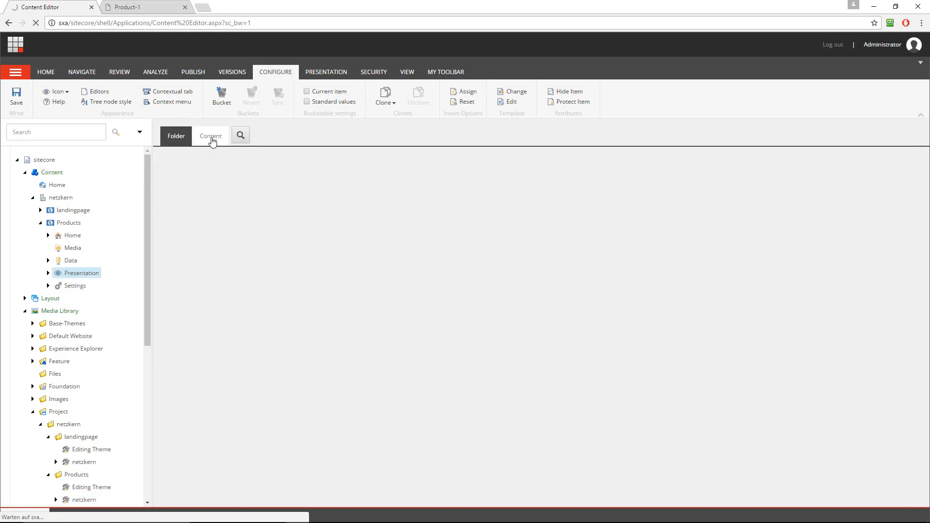
{"action": "left_click", "coordinate": [211, 139]}
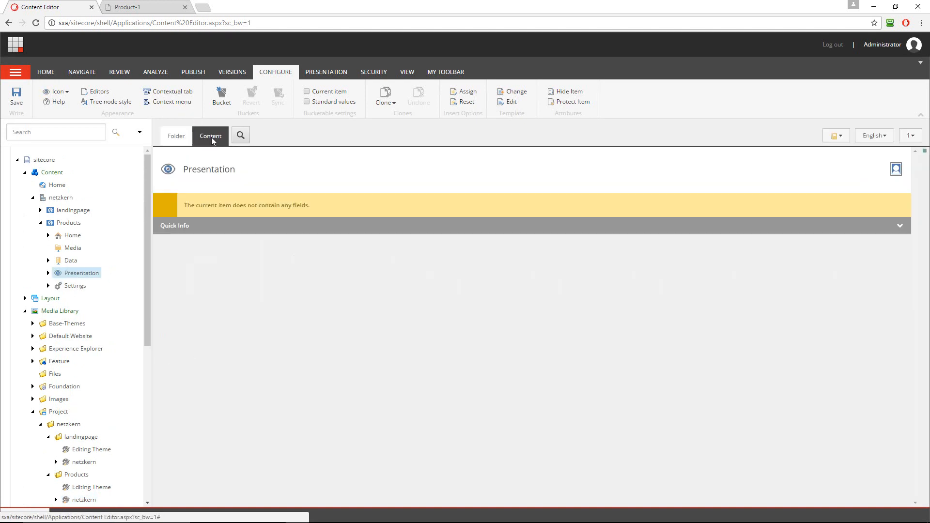
{"action": "left_click", "coordinate": [47, 274]}
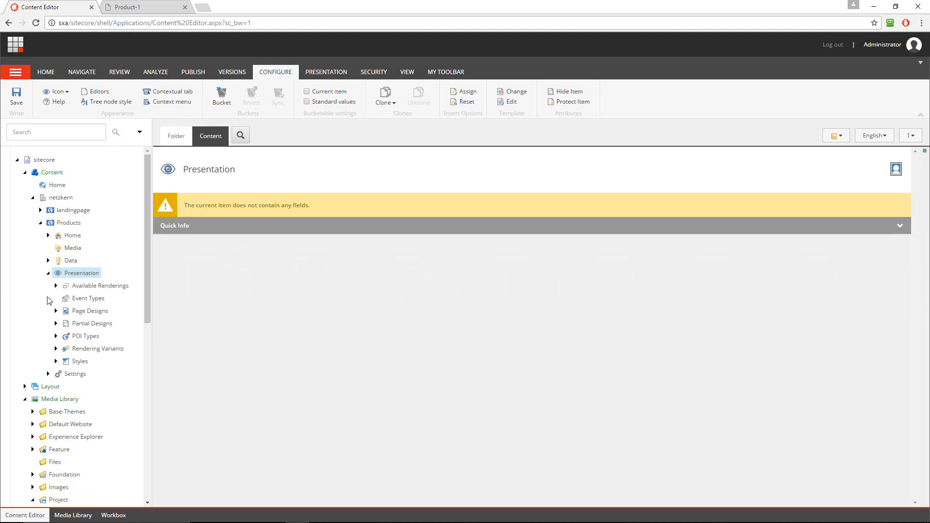
Step: Add the netzkern theme from the Products media folder to the compatible themes in the Products site's Settings, and save
{"action": "left_click", "coordinate": [63, 378]}
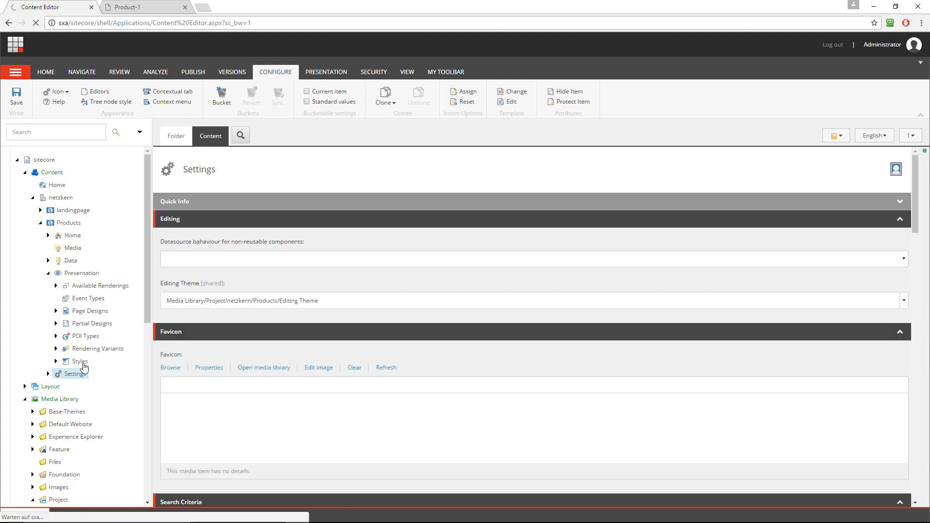
{"action": "scroll", "coordinate": [523, 317], "scroll_direction": "down", "scroll_amount": 3}
{"action": "scroll", "coordinate": [523, 317], "scroll_direction": "down", "scroll_amount": 3}
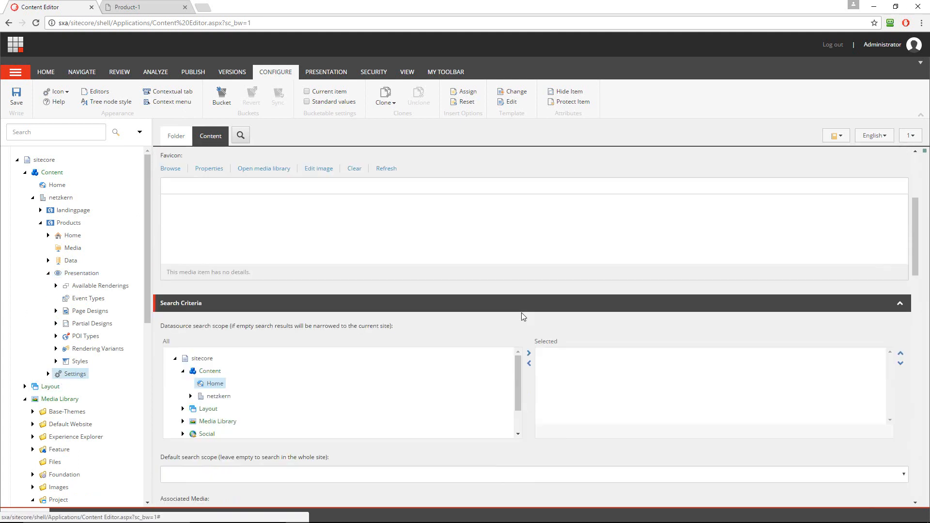
{"action": "scroll", "coordinate": [528, 412], "scroll_direction": "down", "scroll_amount": 4}
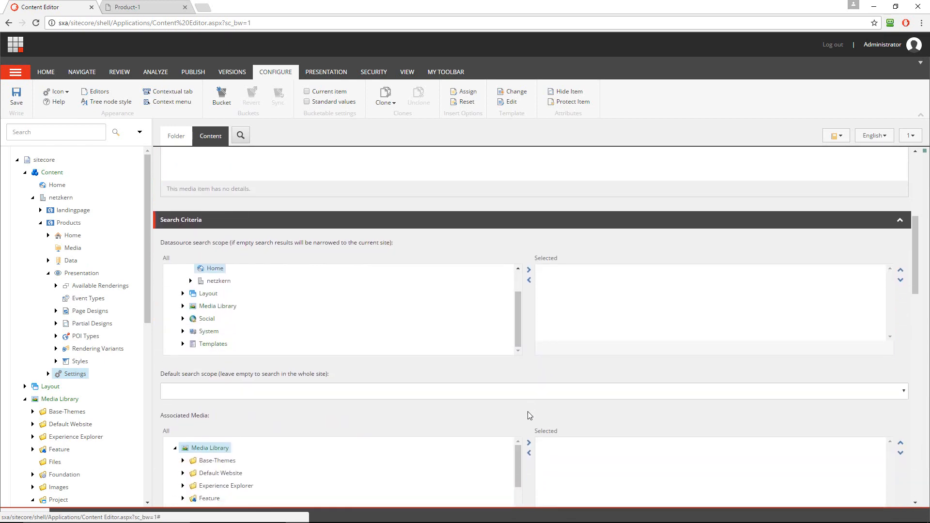
{"action": "scroll", "coordinate": [492, 353], "scroll_direction": "down", "scroll_amount": 6}
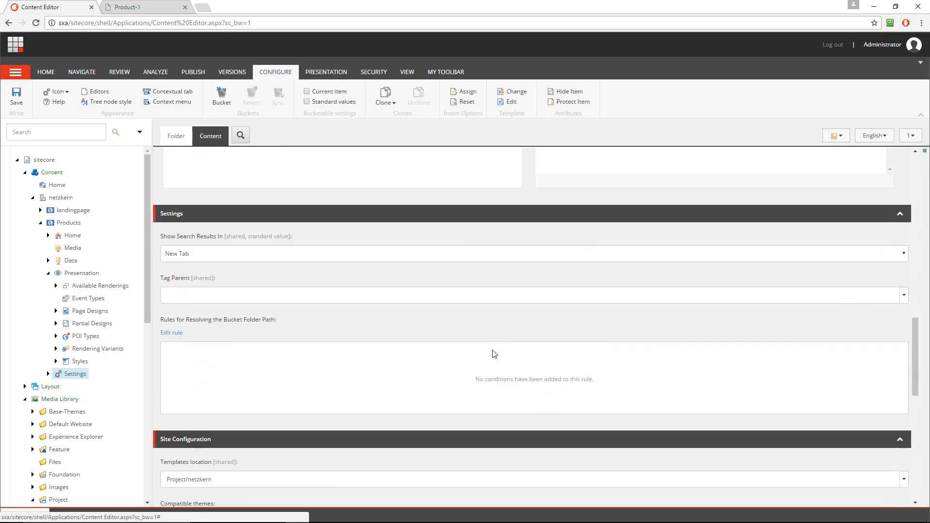
{"action": "scroll", "coordinate": [492, 353], "scroll_direction": "down", "scroll_amount": 2}
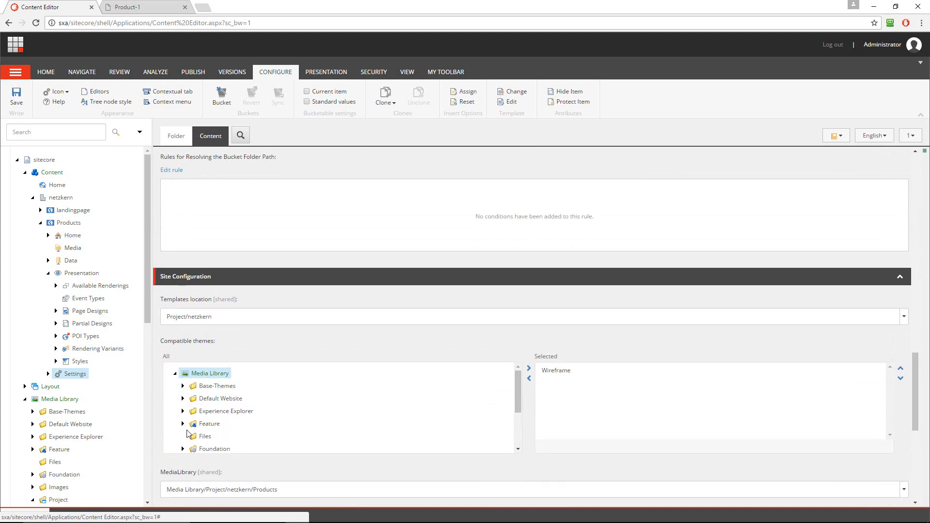
{"action": "scroll", "coordinate": [291, 438], "scroll_direction": "down", "scroll_amount": 3}
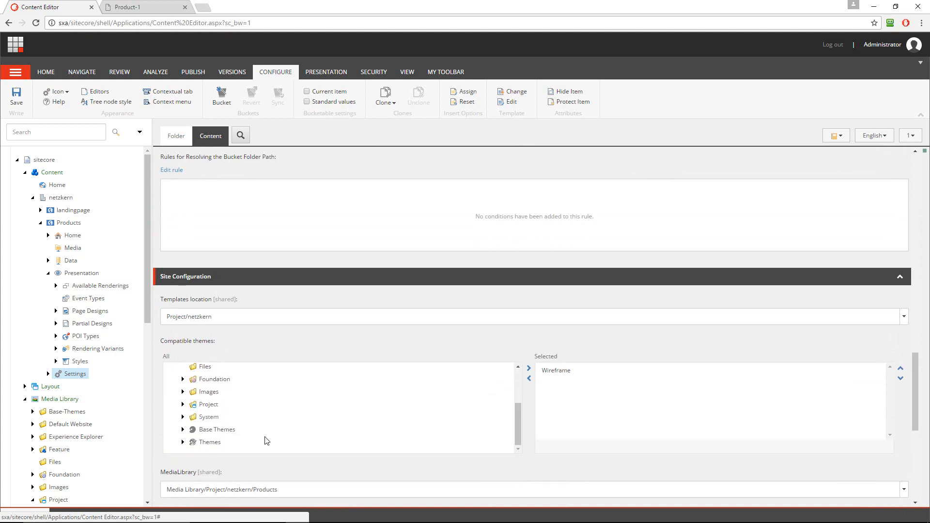
{"action": "left_click", "coordinate": [183, 404]}
{"action": "left_click", "coordinate": [191, 417]}
{"action": "scroll", "coordinate": [210, 430], "scroll_direction": "down", "scroll_amount": 2}
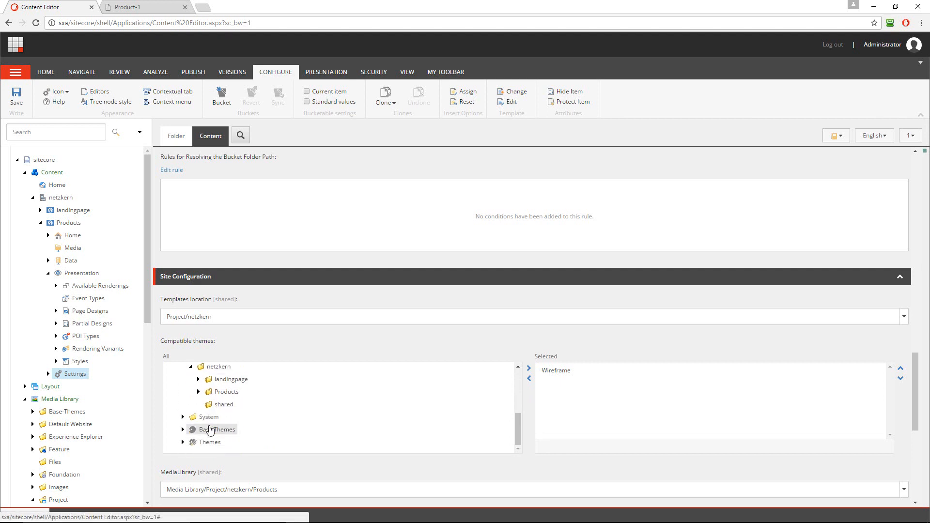
{"action": "left_click", "coordinate": [199, 392]}
{"action": "double_click", "coordinate": [231, 418]}
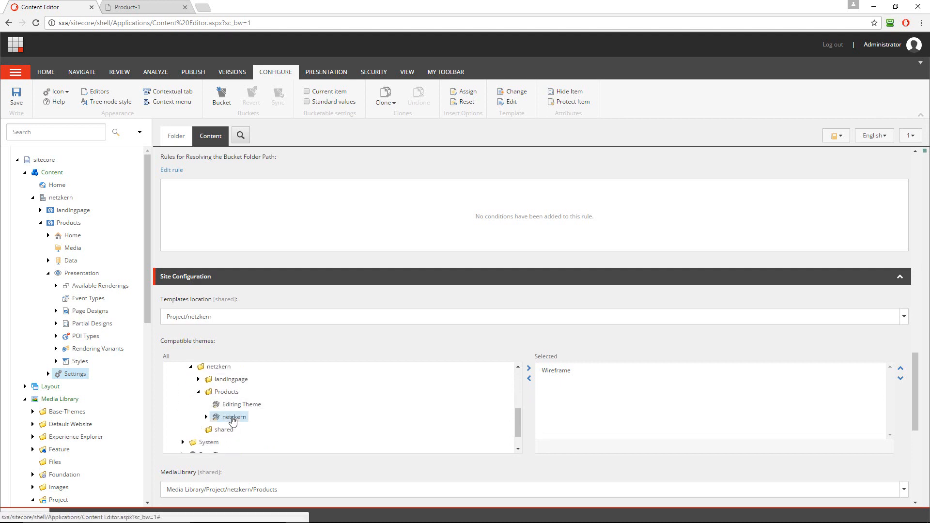
{"action": "left_click", "coordinate": [15, 103]}
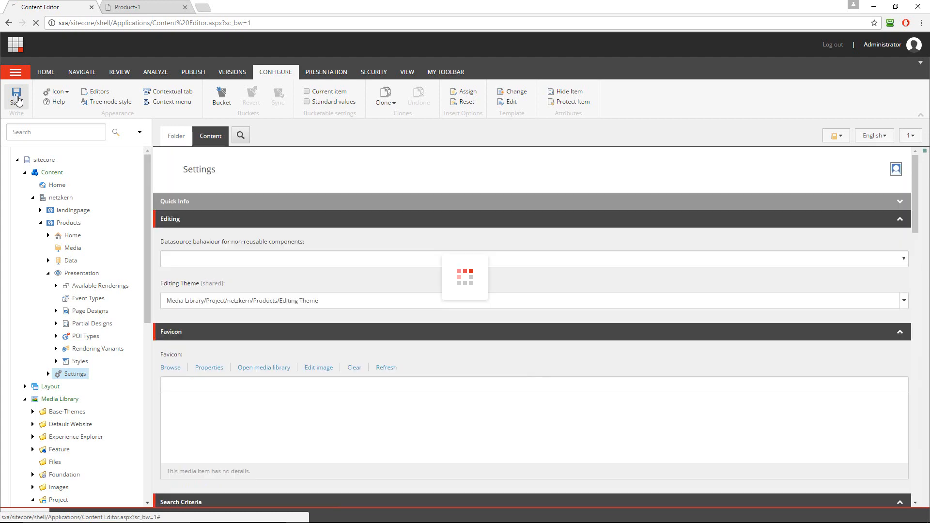
Step: Assign the netzkern theme to the Default device from the Product-1 page and save the page
{"action": "left_click", "coordinate": [136, 8]}
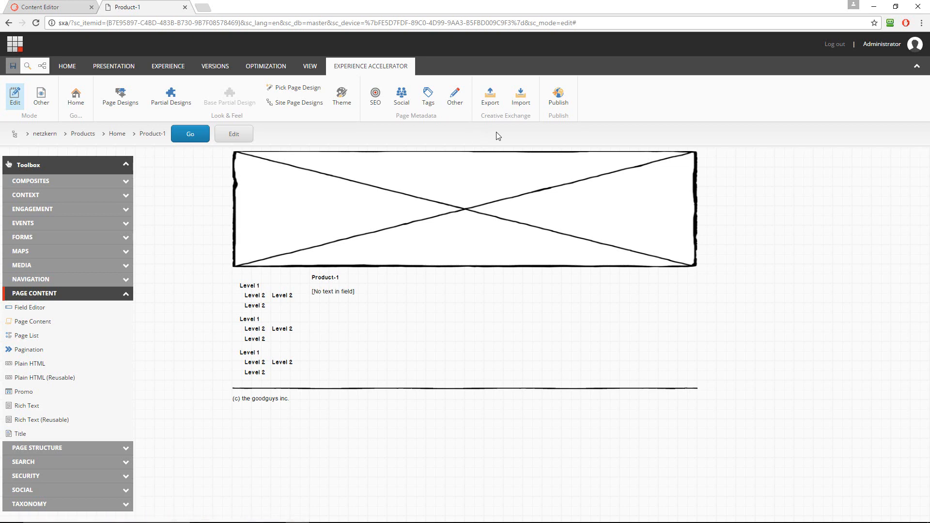
{"action": "left_click", "coordinate": [347, 101]}
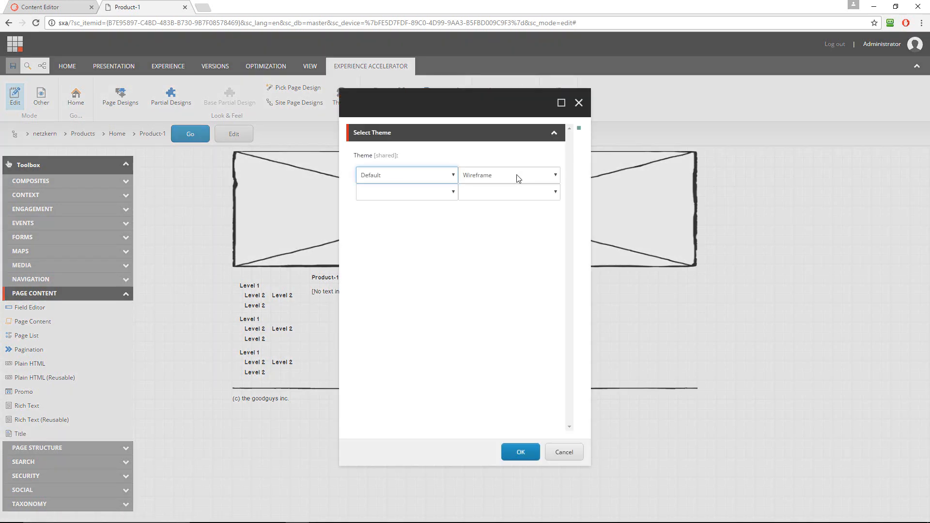
{"action": "left_click", "coordinate": [517, 176]}
{"action": "left_click", "coordinate": [479, 204]}
{"action": "left_click", "coordinate": [452, 192]}
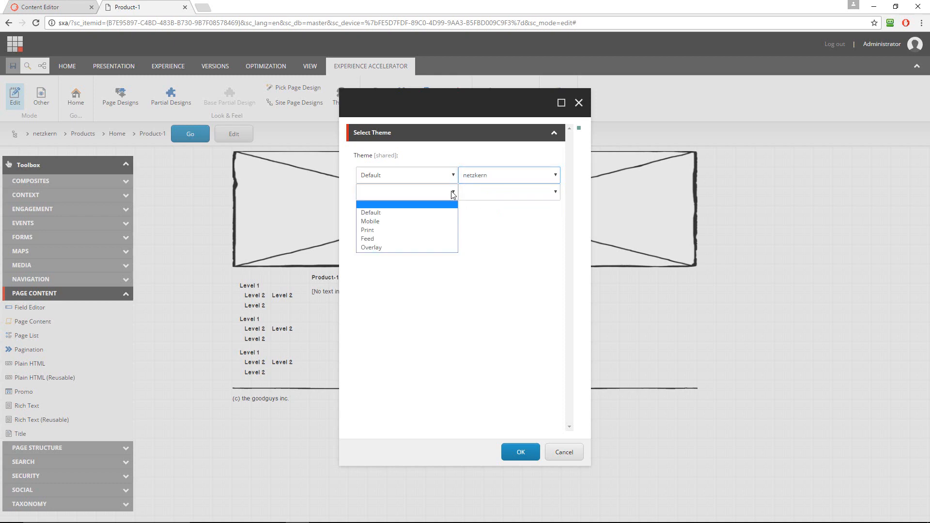
{"action": "left_click", "coordinate": [519, 254]}
{"action": "left_click", "coordinate": [522, 453]}
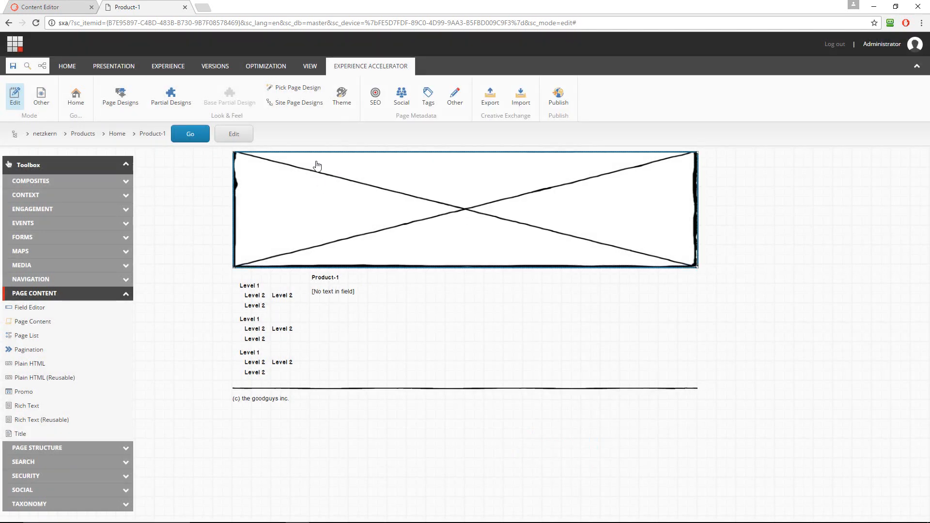
{"action": "left_click", "coordinate": [14, 67]}
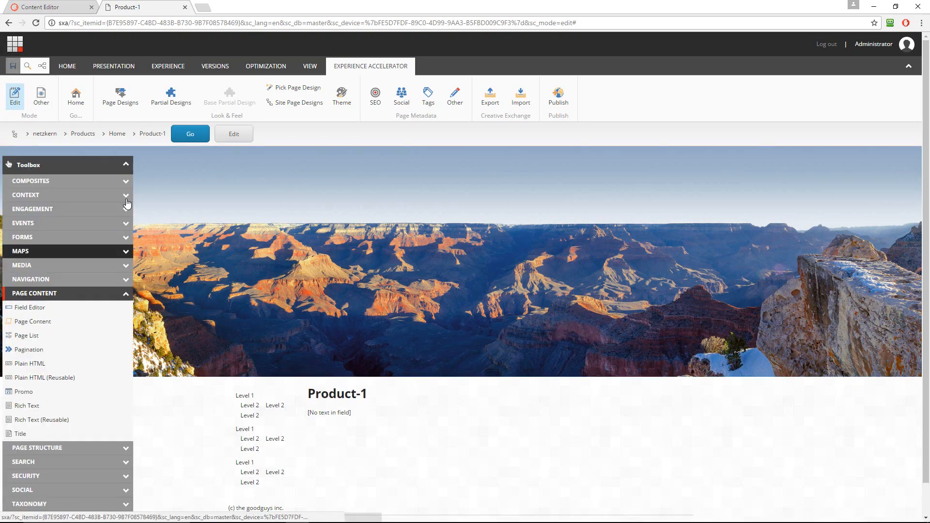
Step: Publish the entire site to the Internet (web) target with Smart publish and close the publishing result
{"action": "left_click", "coordinate": [74, 7]}
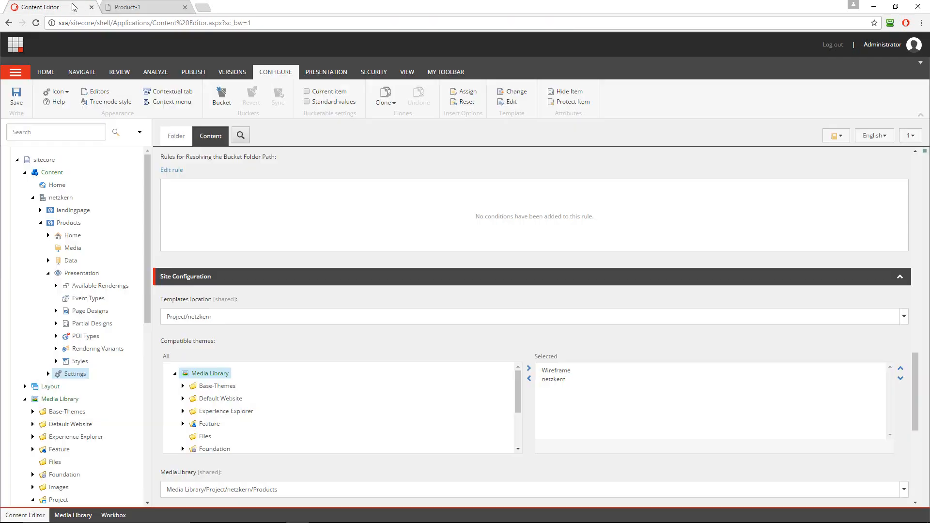
{"action": "left_click", "coordinate": [46, 73]}
{"action": "left_click", "coordinate": [185, 73]}
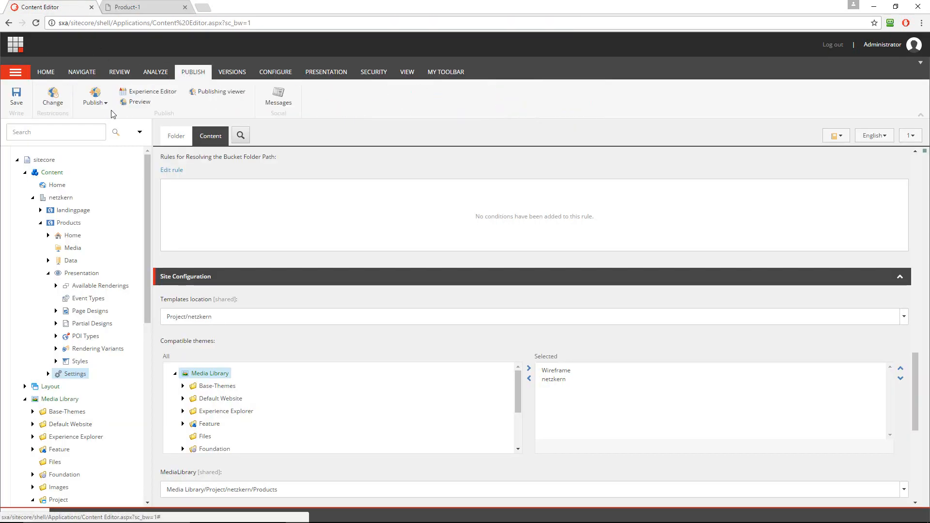
{"action": "left_click", "coordinate": [95, 99]}
{"action": "left_click", "coordinate": [109, 115]}
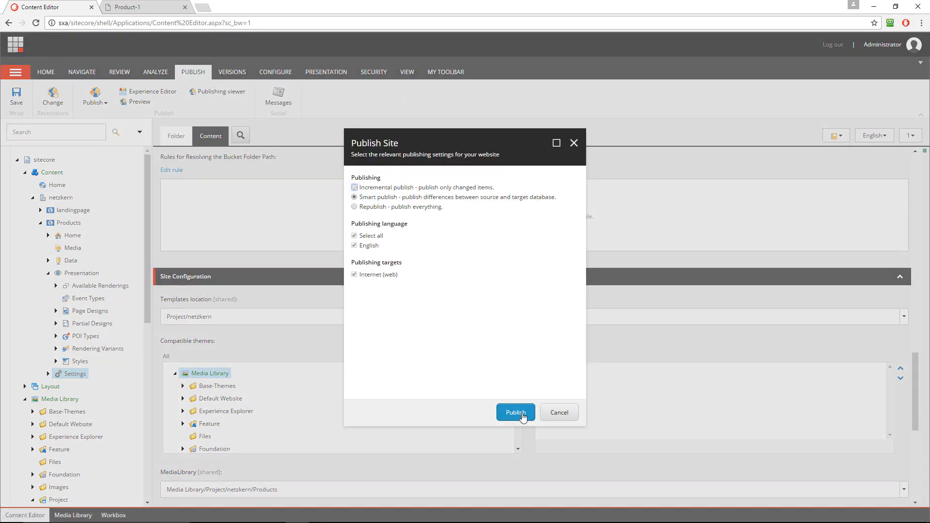
{"action": "left_click", "coordinate": [523, 417]}
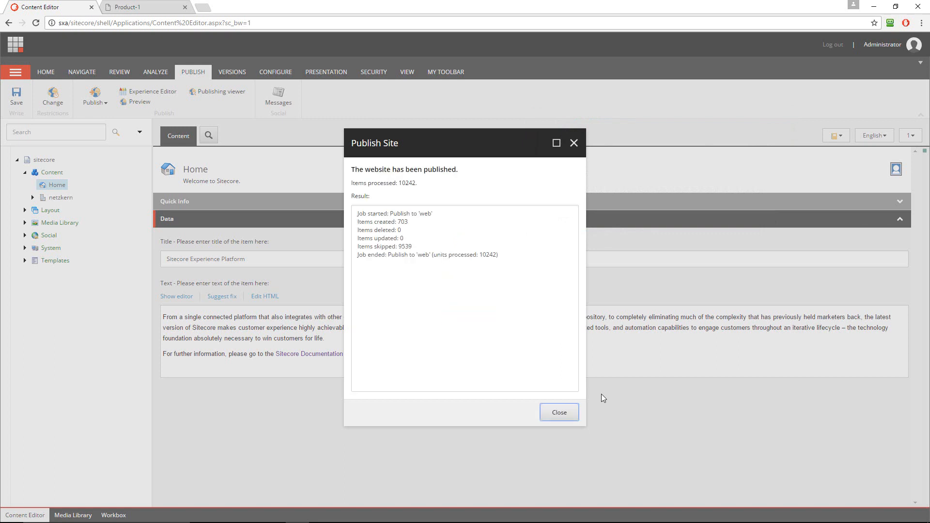
{"action": "left_click", "coordinate": [552, 425]}
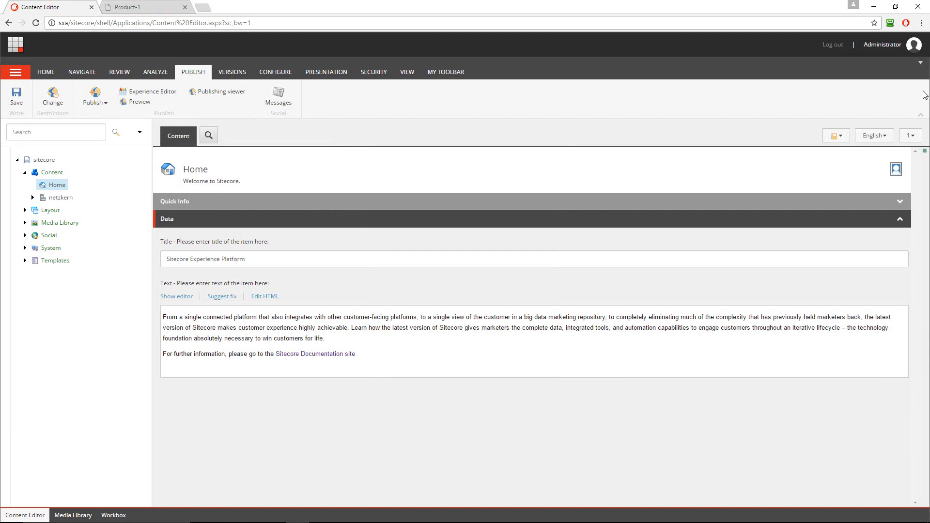
Step: View the published site at products.netzkern.de in a new incognito window and open its Product-1 page
{"action": "left_click", "coordinate": [923, 23]}
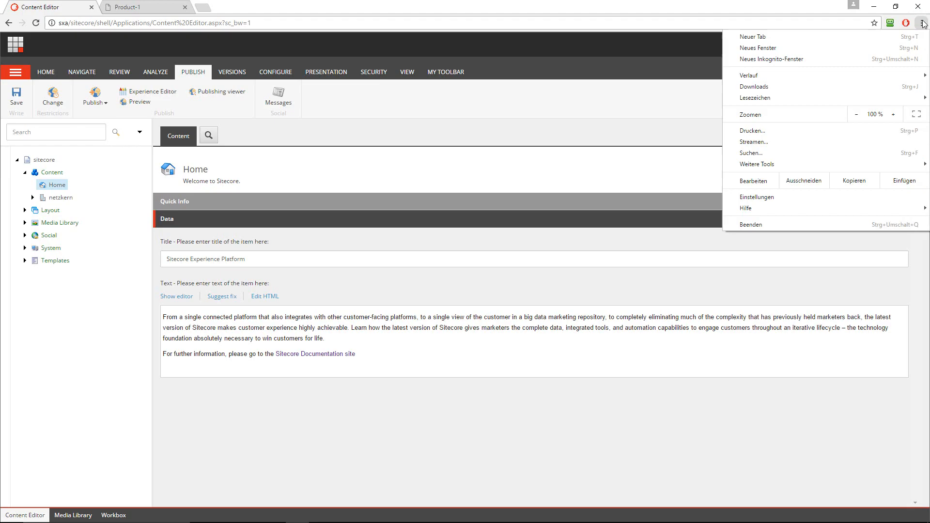
{"action": "left_click", "coordinate": [847, 58]}
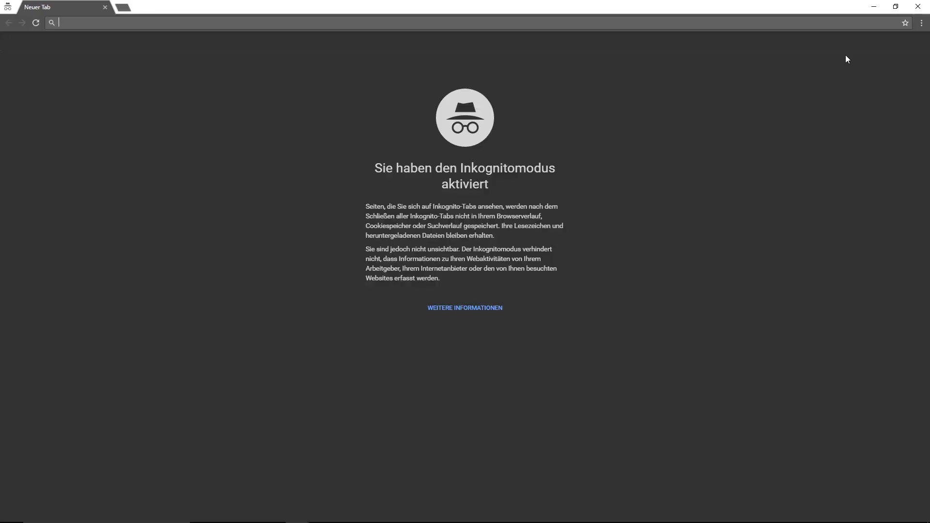
{"action": "type", "text": "goo"}
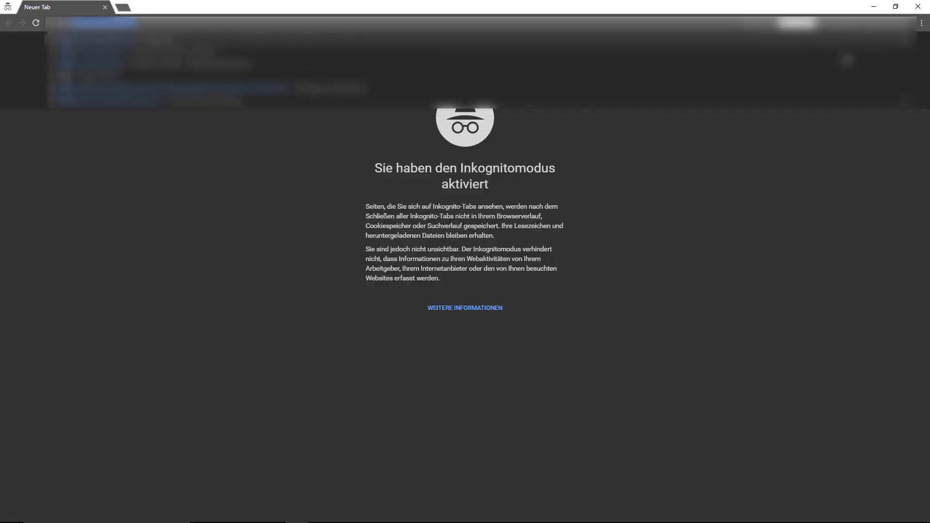
{"action": "type", "text": "products.netz"}
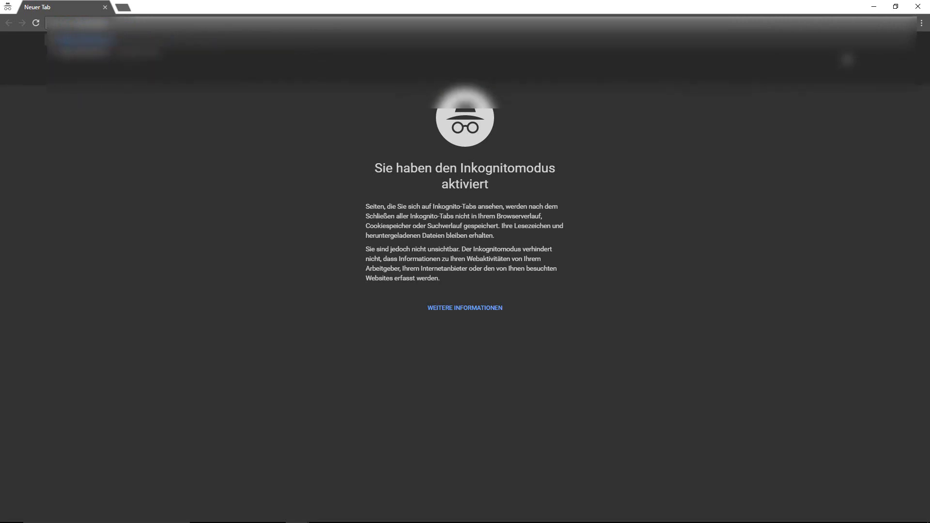
{"action": "type", "text": "kern.de"}
{"action": "key", "text": "Return"}
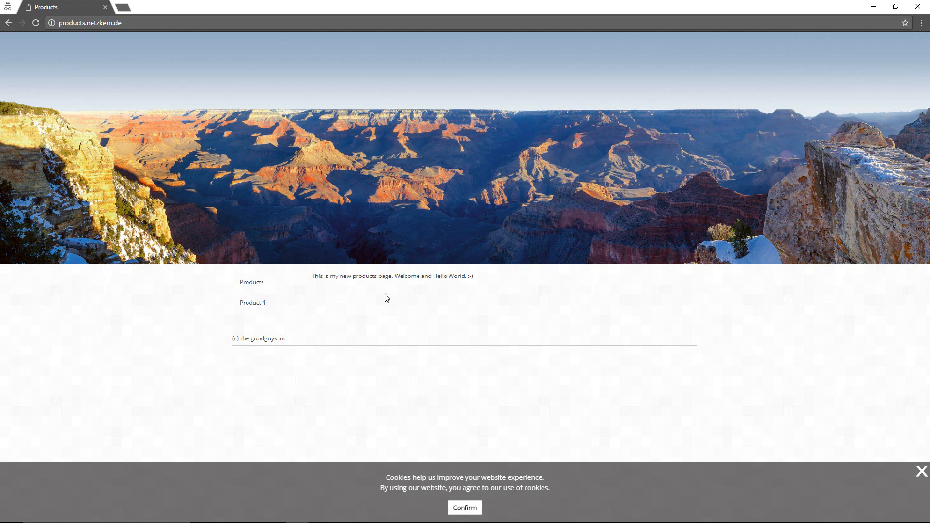
{"action": "left_click", "coordinate": [256, 305]}
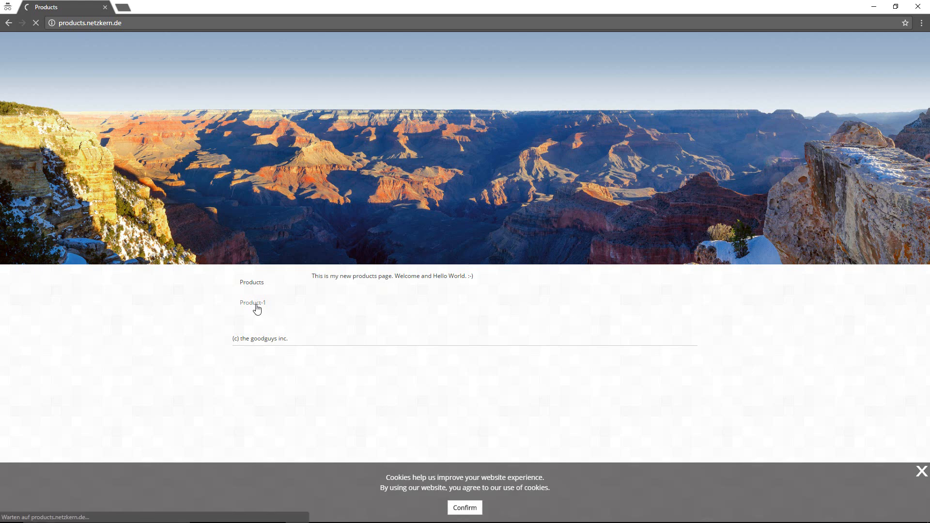